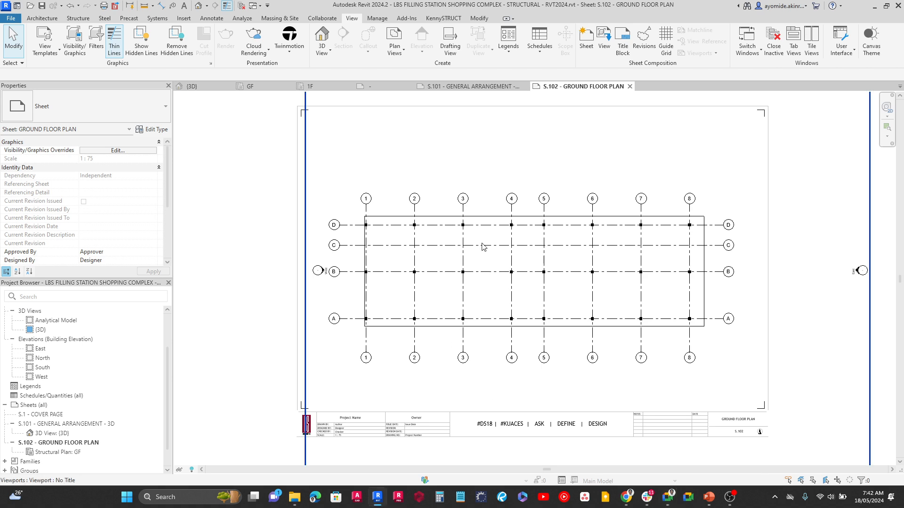
Check the extent of the plan viewport on sheet S.102 and open the GF structural plan.
{"action": "scroll", "coordinate": [387, 222], "scroll_direction": "down", "scroll_amount": 3}
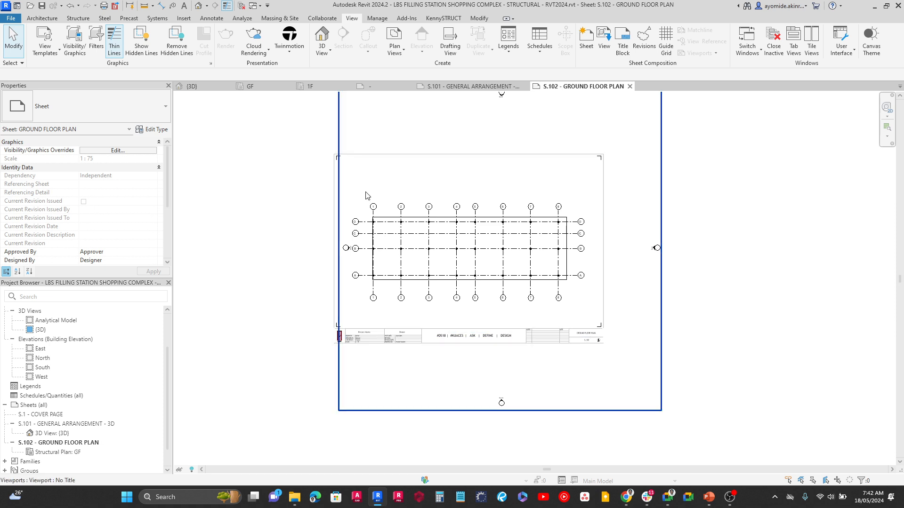
{"action": "left_click", "coordinate": [377, 197]}
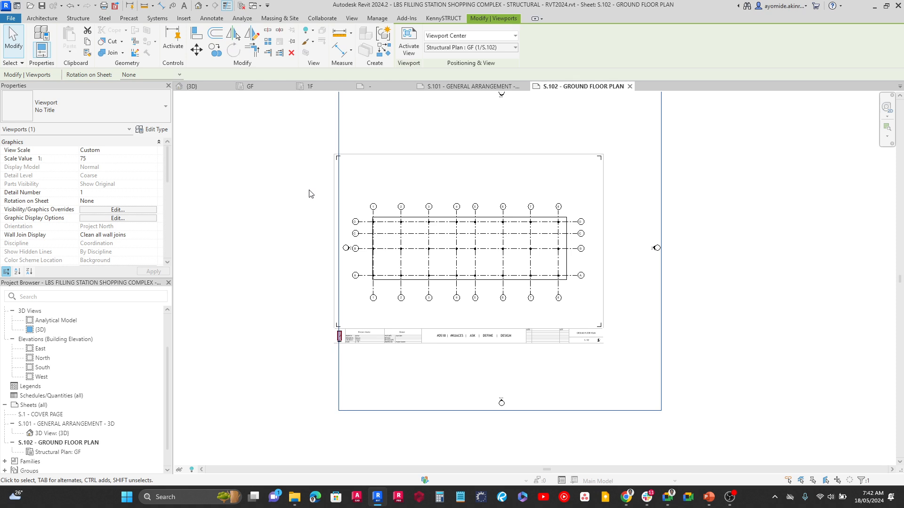
{"action": "left_click", "coordinate": [311, 194]}
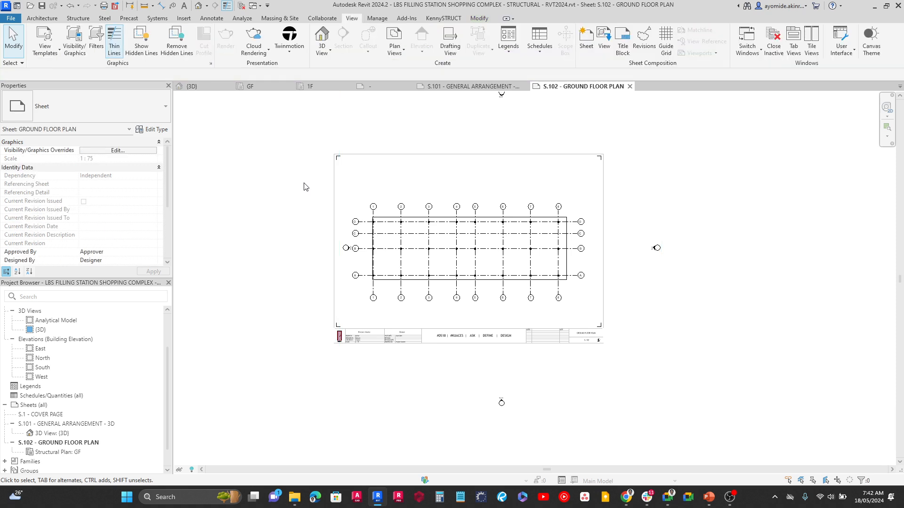
{"action": "scroll", "coordinate": [37, 339], "scroll_direction": "up", "scroll_amount": 2}
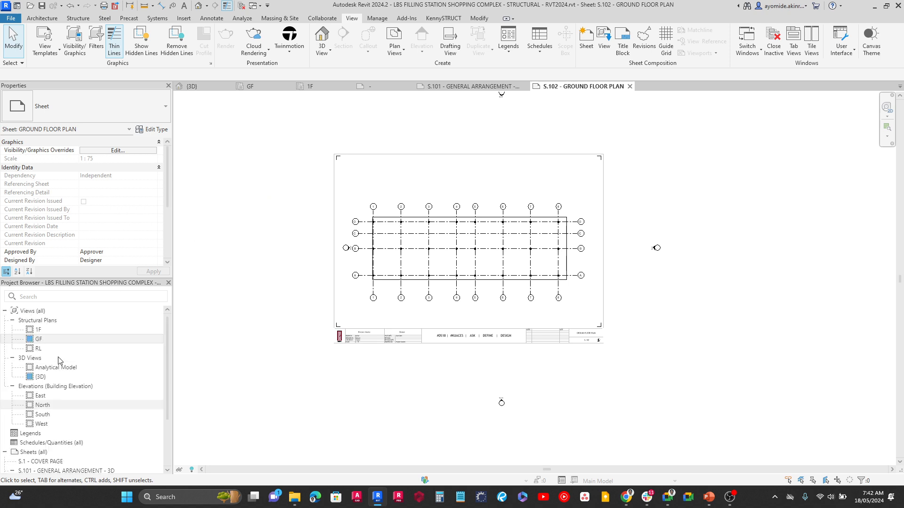
{"action": "double_click", "coordinate": [34, 339]}
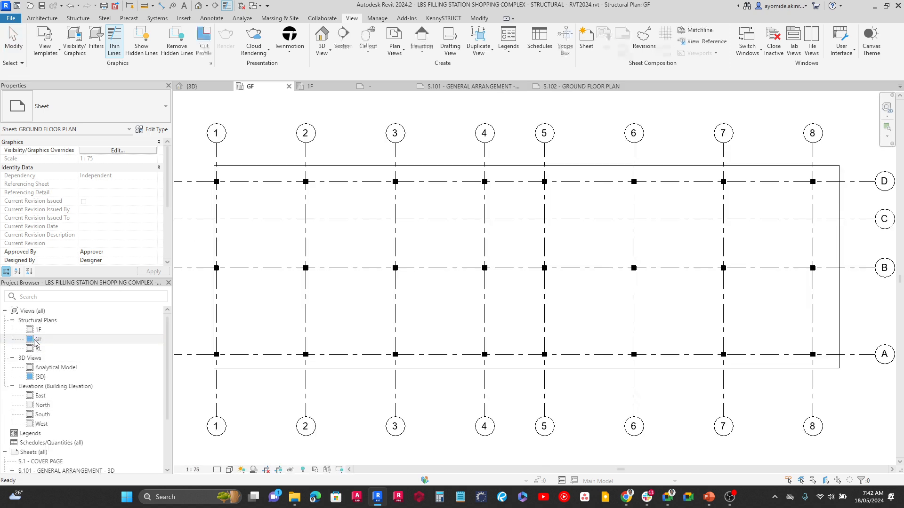
Turn on Crop View and Crop Region Visible for the GF structural plan.
{"action": "middle_click_drag", "start_coordinate": [323, 280], "coordinate": [387, 281]}
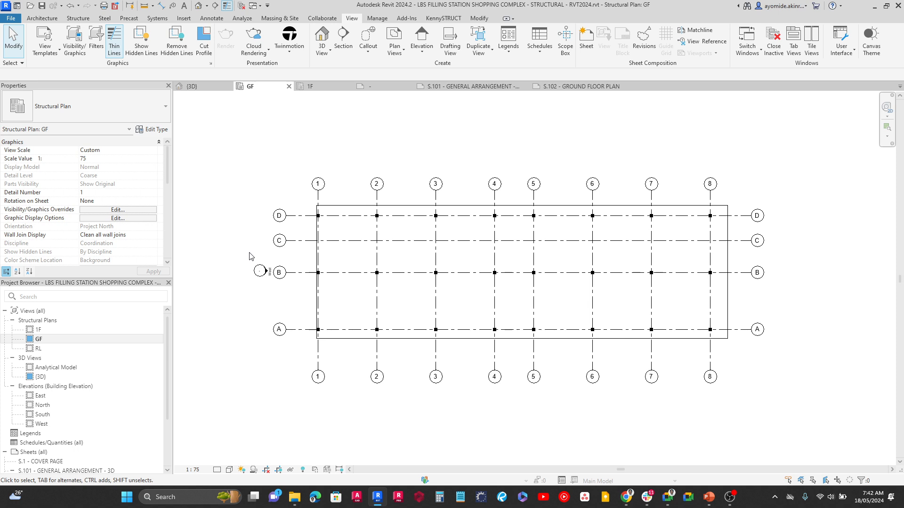
{"action": "scroll", "coordinate": [250, 257], "scroll_direction": "down", "scroll_amount": 2}
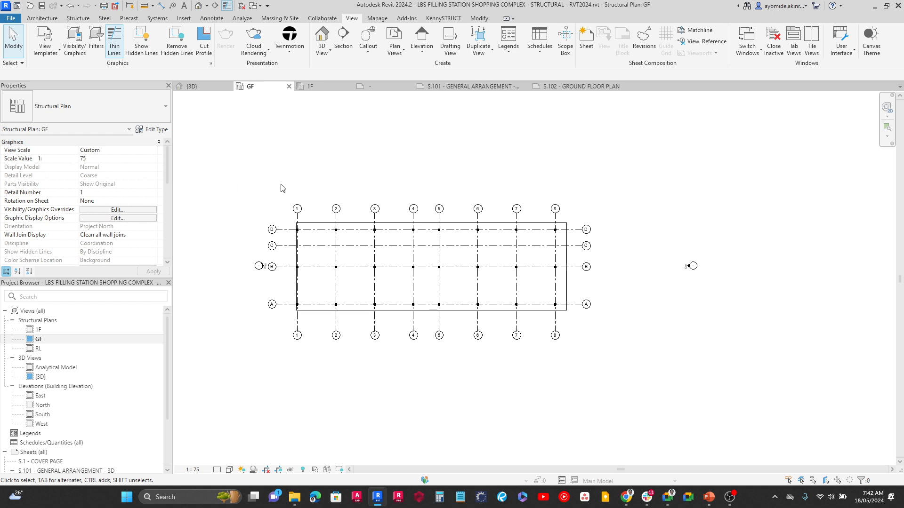
{"action": "scroll", "coordinate": [157, 203], "scroll_direction": "down", "scroll_amount": 3}
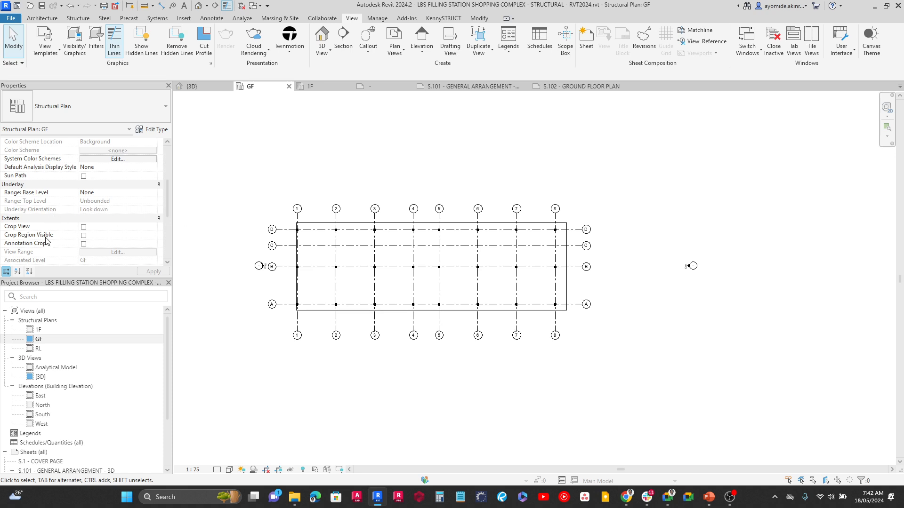
{"action": "left_click", "coordinate": [83, 228]}
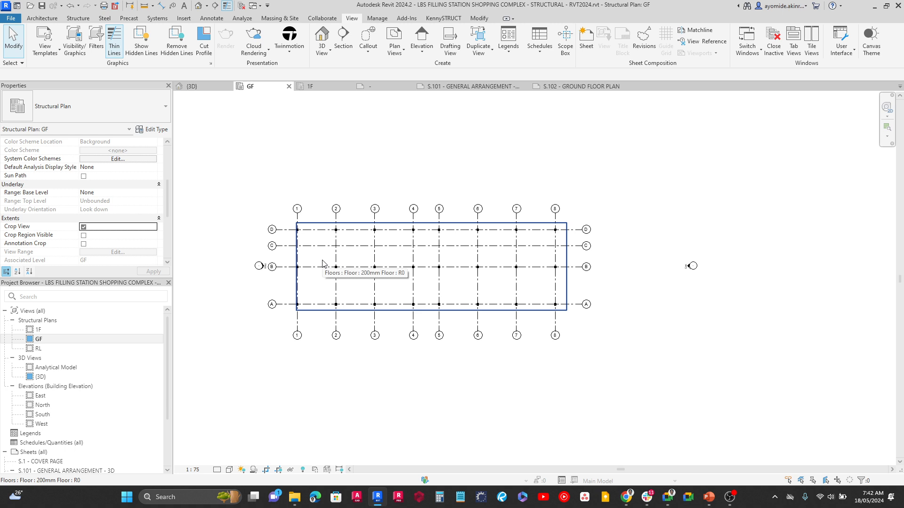
{"action": "scroll", "coordinate": [311, 259], "scroll_direction": "down", "scroll_amount": 4}
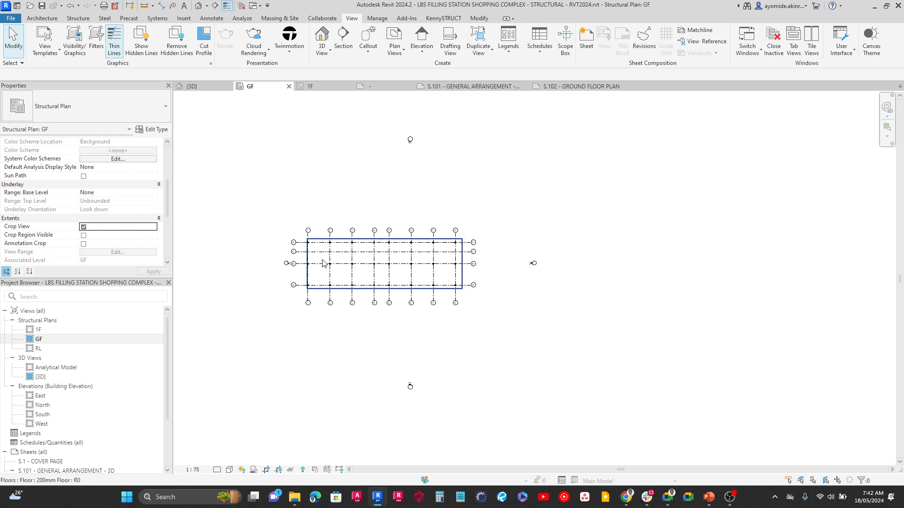
{"action": "left_click", "coordinate": [84, 235]}
{"action": "left_click", "coordinate": [145, 272]}
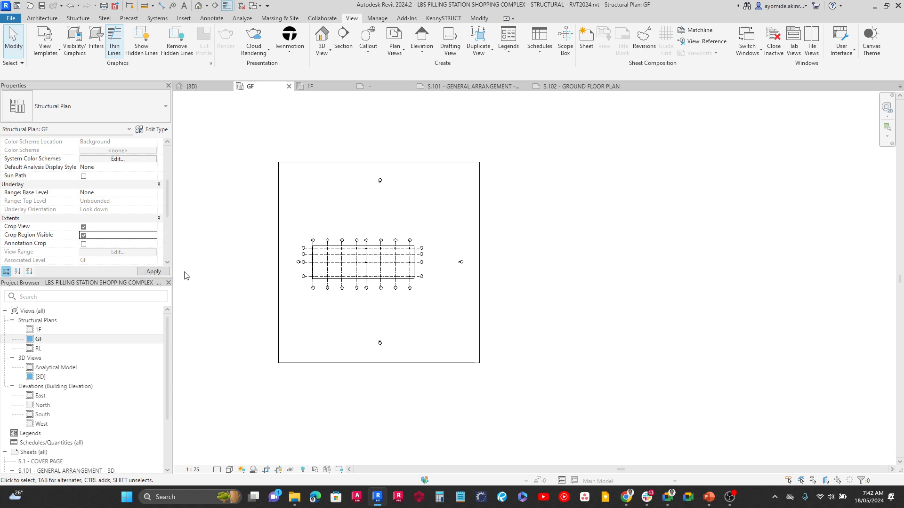
Shrink the GF crop region on all four sides to just outside the grid bubbles and check the viewport on sheet S.102.
{"action": "left_click", "coordinate": [323, 164]}
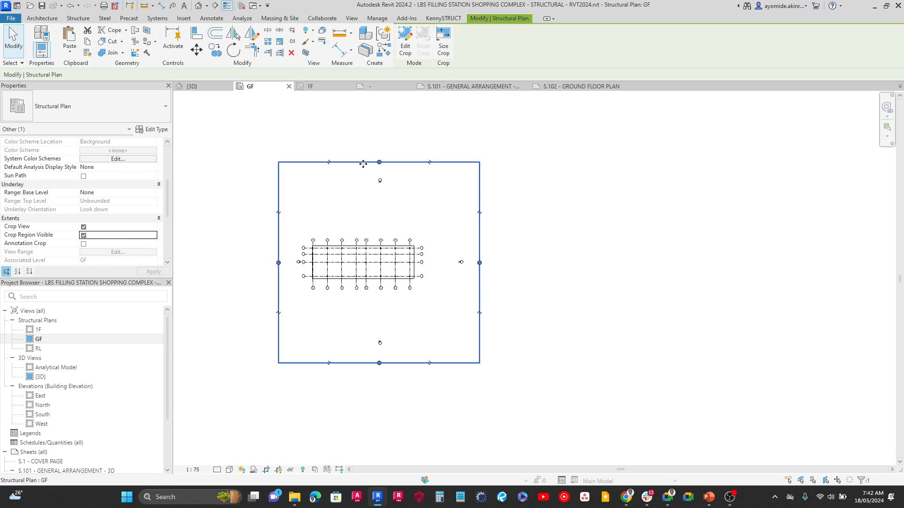
{"action": "left_click_drag", "start_coordinate": [380, 162], "coordinate": [372, 232]}
{"action": "left_click_drag", "start_coordinate": [480, 298], "coordinate": [424, 298]}
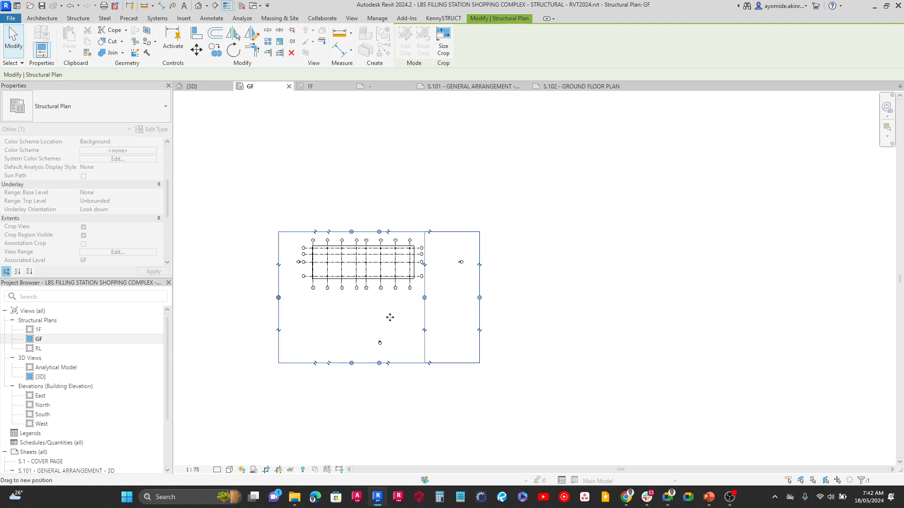
{"action": "left_click_drag", "start_coordinate": [351, 363], "coordinate": [347, 300]}
{"action": "left_click_drag", "start_coordinate": [278, 265], "coordinate": [303, 264]}
{"action": "left_click", "coordinate": [334, 198]}
{"action": "scroll", "coordinate": [329, 260], "scroll_direction": "up", "scroll_amount": 3}
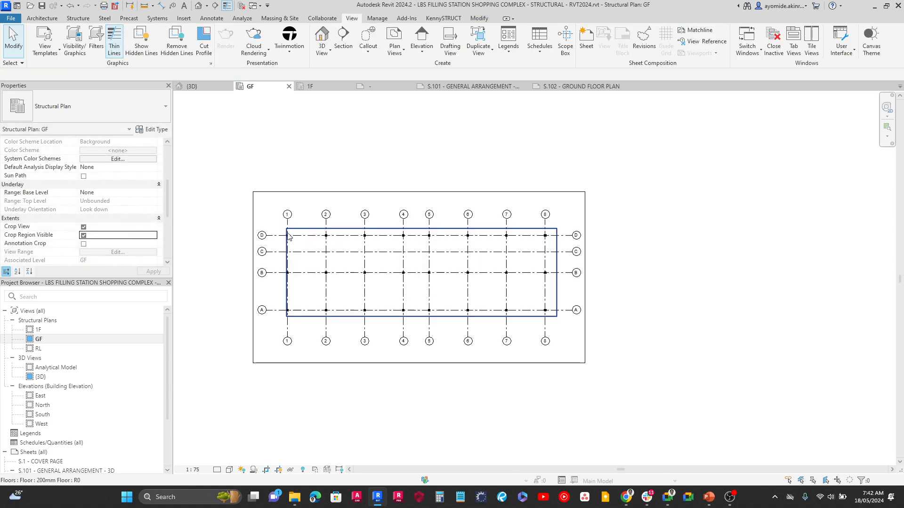
{"action": "left_click", "coordinate": [559, 89]}
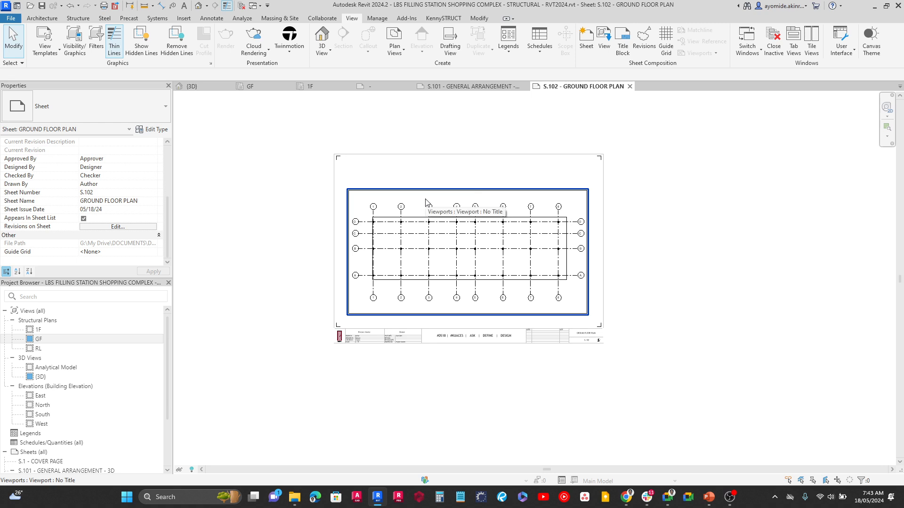
Turn off Crop View and Crop Region Visible in the GF structural plan.
{"action": "left_click", "coordinate": [257, 89]}
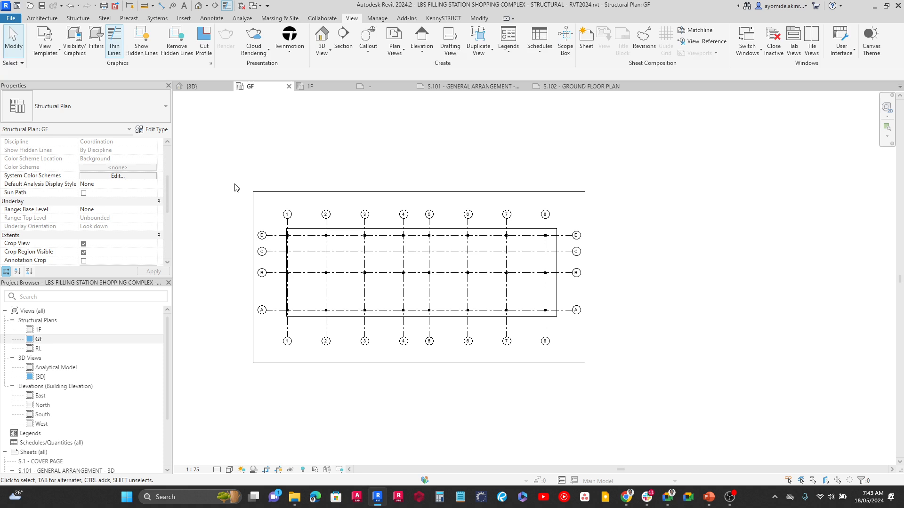
{"action": "left_click", "coordinate": [83, 244]}
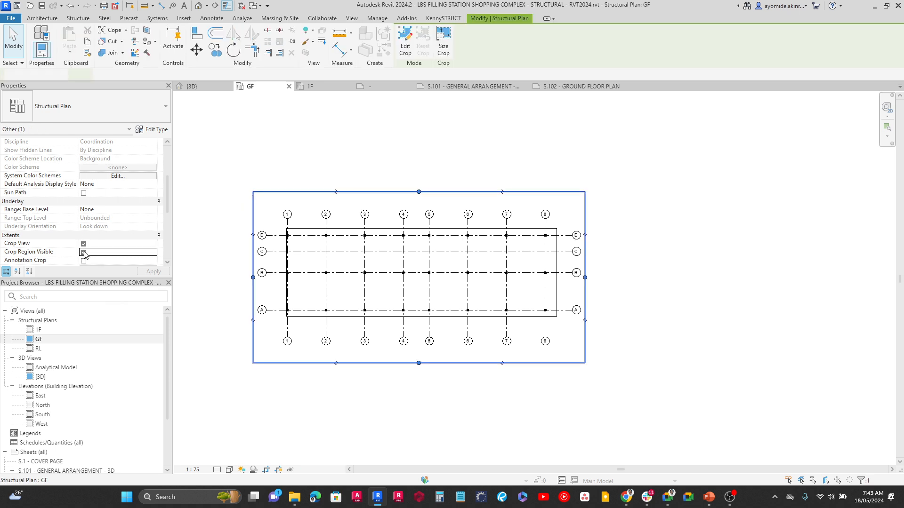
{"action": "left_click", "coordinate": [245, 172]}
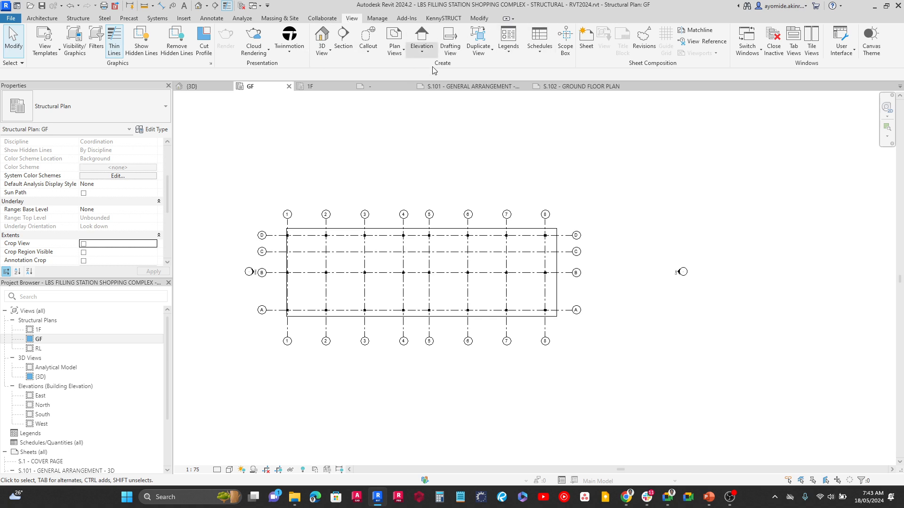
Draw a scope box around the building and all grid bubbles in the GF plan and name it MAIN BUILDING.
{"action": "left_click", "coordinate": [567, 47]}
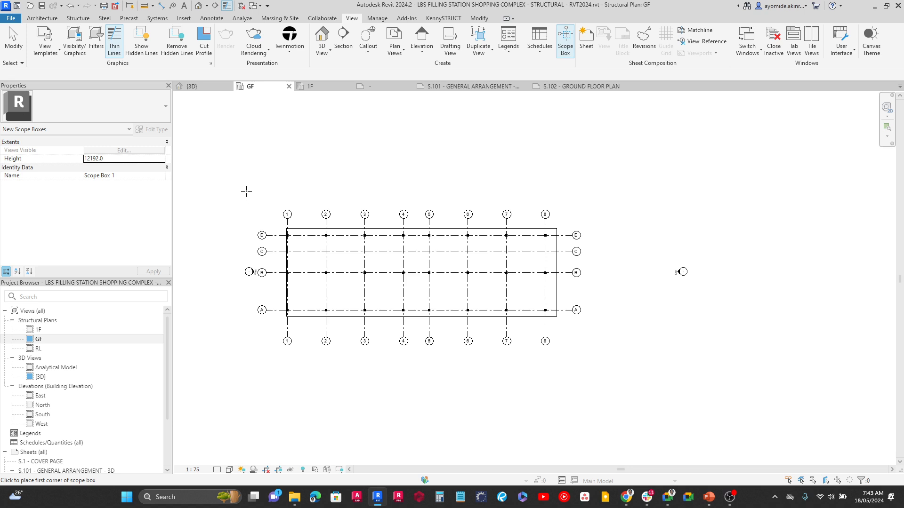
{"action": "left_click", "coordinate": [244, 190]}
{"action": "left_click", "coordinate": [594, 359]}
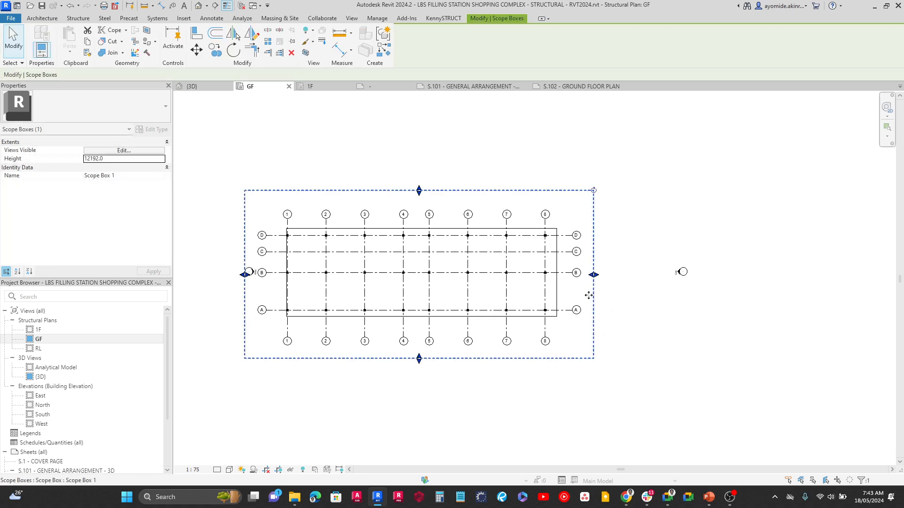
{"action": "left_click", "coordinate": [138, 175]}
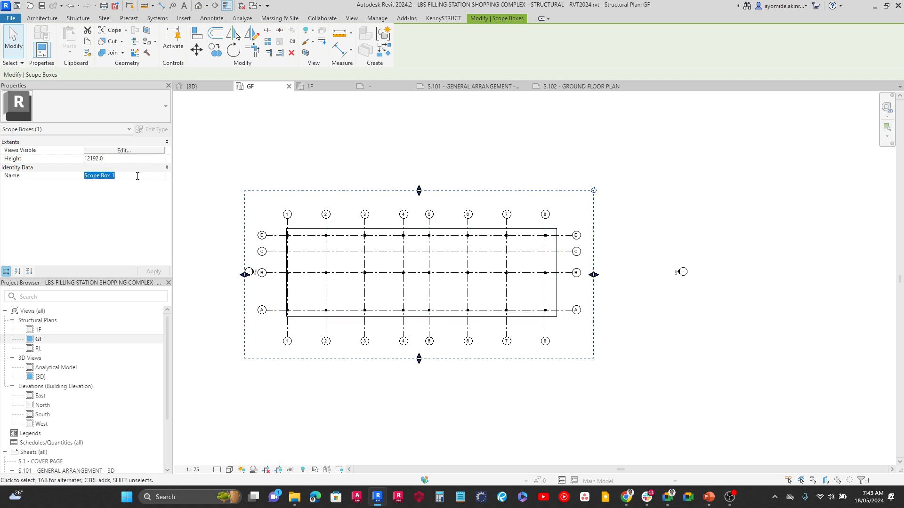
{"action": "type", "text": "MAIN BUILDING"}
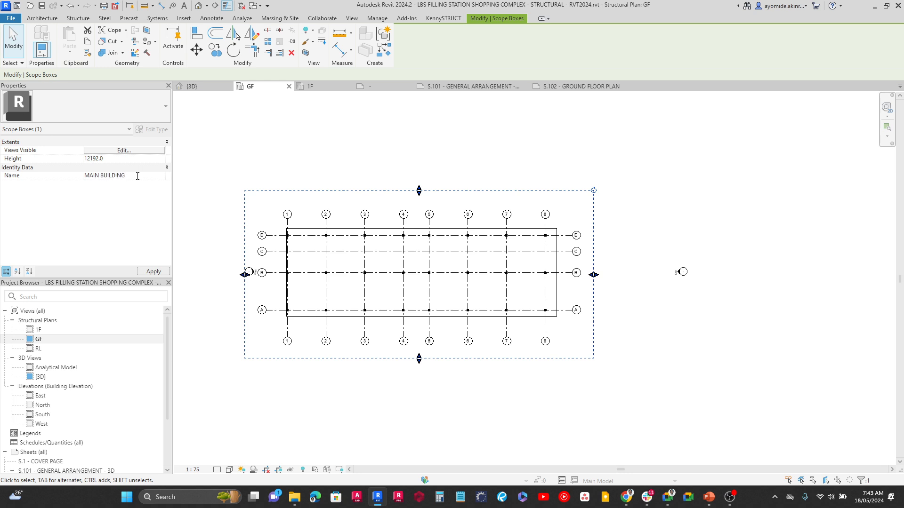
{"action": "left_click", "coordinate": [154, 272]}
Examine whether the MAIN BUILDING scope box shows in the 1F structural plan and the South elevation.
{"action": "left_click", "coordinate": [309, 91]}
{"action": "scroll", "coordinate": [320, 153], "scroll_direction": "down", "scroll_amount": 3}
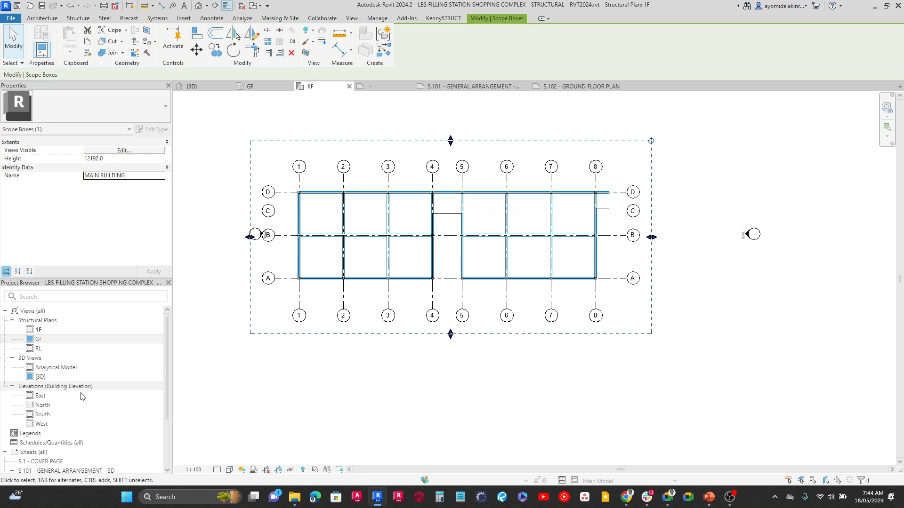
{"action": "key", "text": "Escape"}
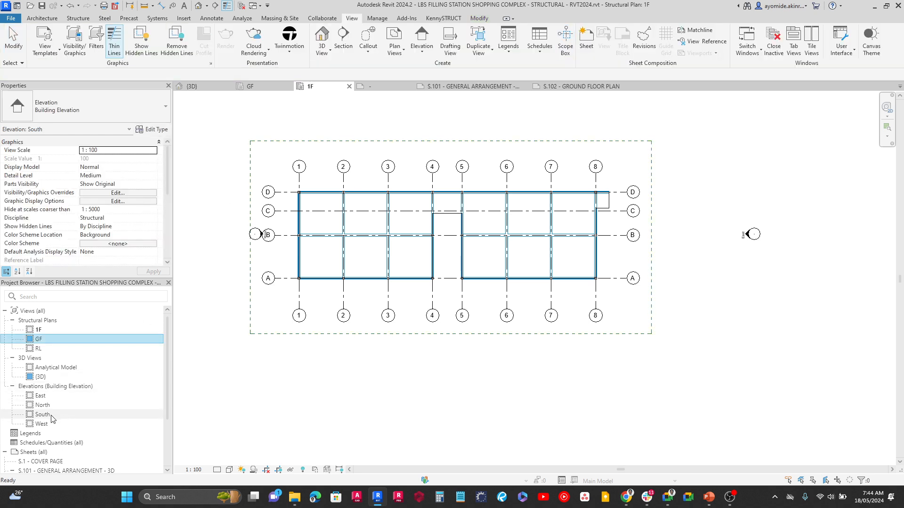
{"action": "double_click", "coordinate": [42, 414]}
{"action": "left_click", "coordinate": [354, 236]}
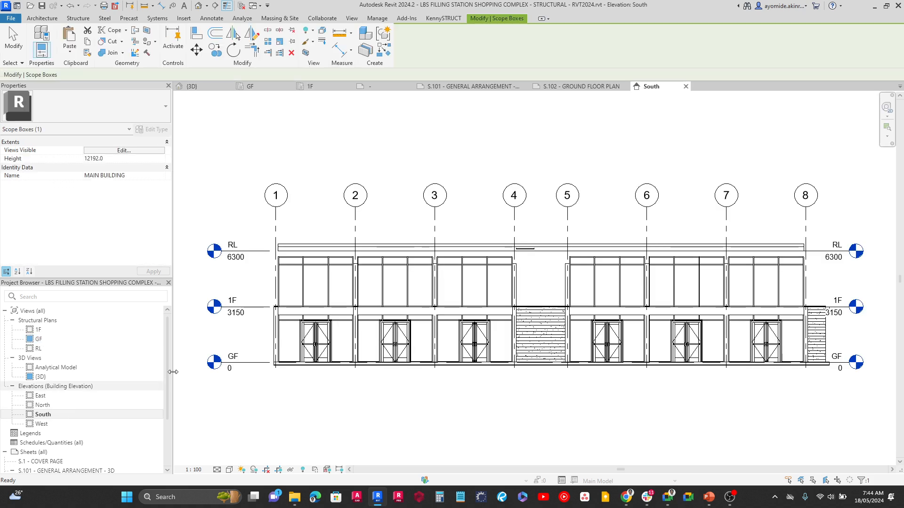
{"action": "scroll", "coordinate": [602, 226], "scroll_direction": "down", "scroll_amount": 2}
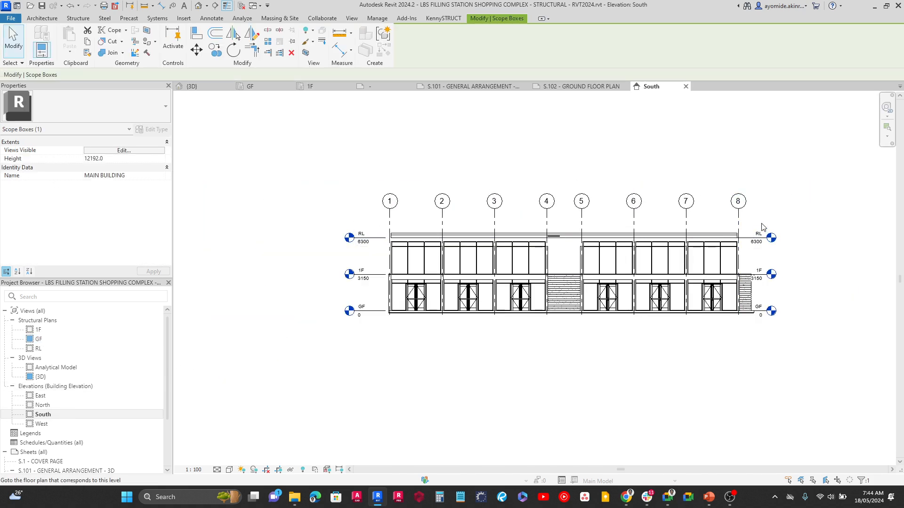
{"action": "scroll", "coordinate": [737, 222], "scroll_direction": "up", "scroll_amount": 2}
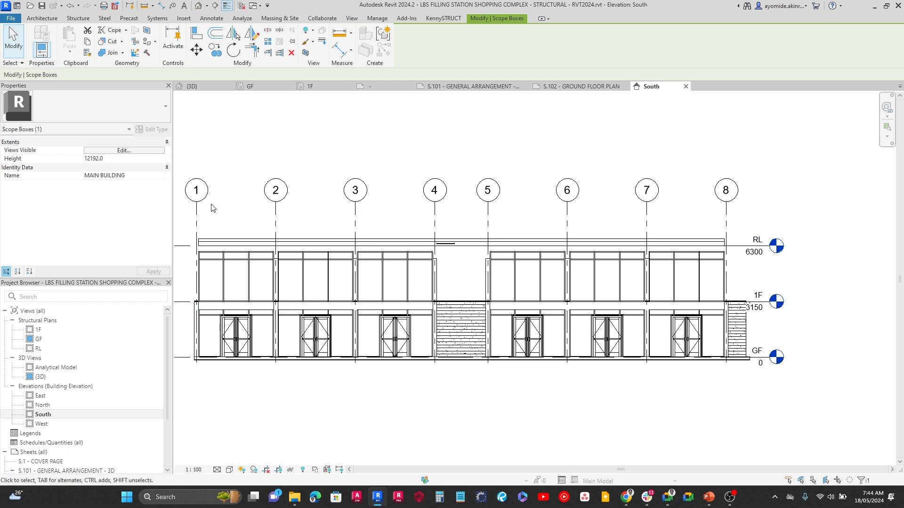
In the front 3D view, lower the scope box's top and extend its bottom below the ground slab, to a height of about 13622 mm.
{"action": "left_click", "coordinate": [193, 87]}
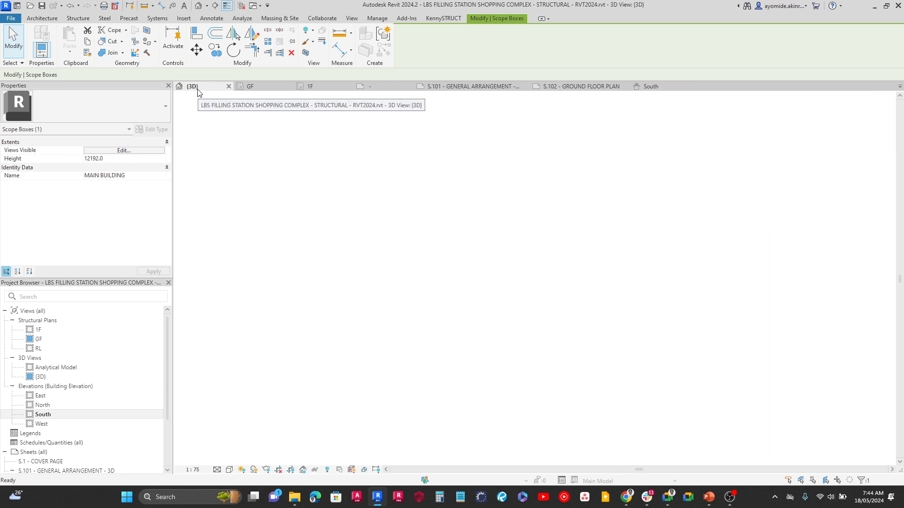
{"action": "left_click", "coordinate": [229, 376]}
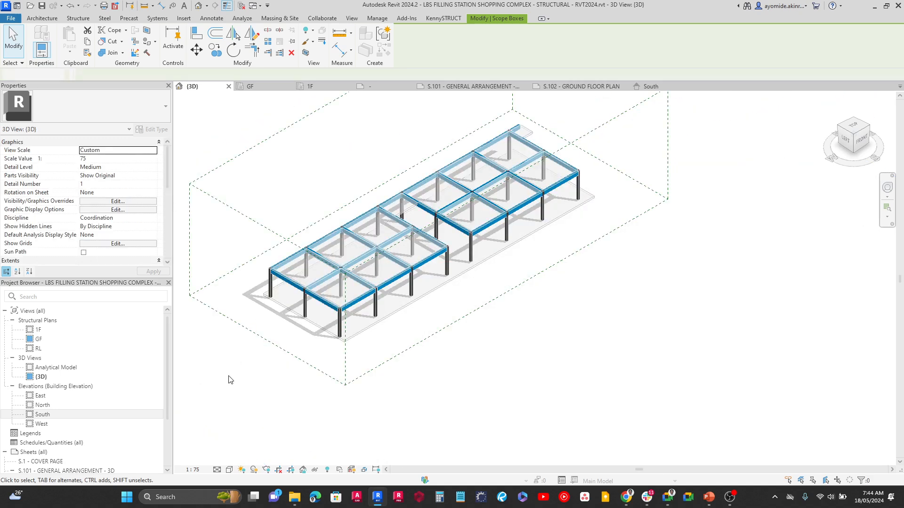
{"action": "left_click", "coordinate": [241, 332]}
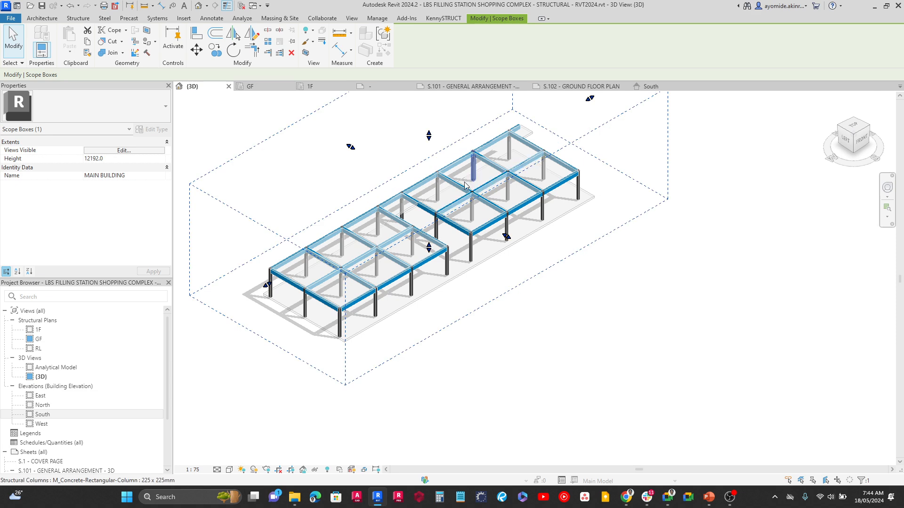
{"action": "scroll", "coordinate": [339, 298], "scroll_direction": "down", "scroll_amount": 2}
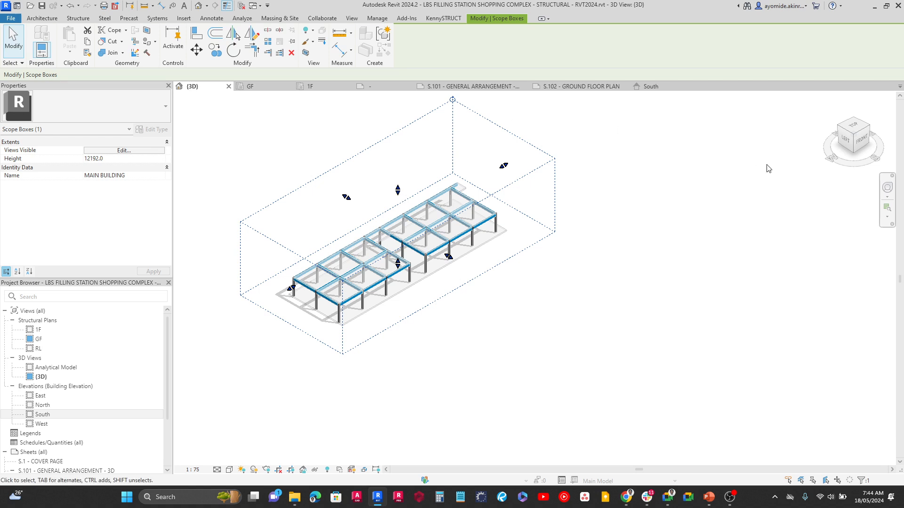
{"action": "left_click", "coordinate": [862, 140]}
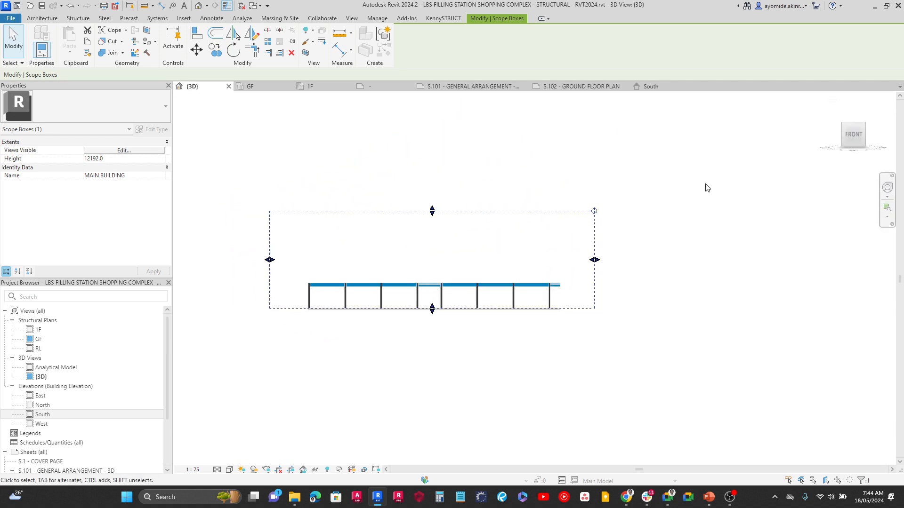
{"action": "scroll", "coordinate": [535, 335], "scroll_direction": "up", "scroll_amount": 2}
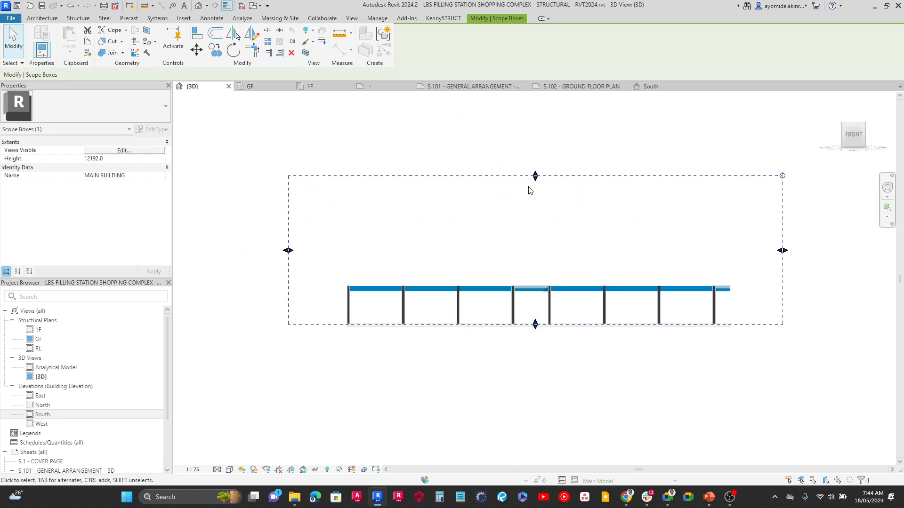
{"action": "left_click_drag", "start_coordinate": [535, 182], "coordinate": [537, 215]}
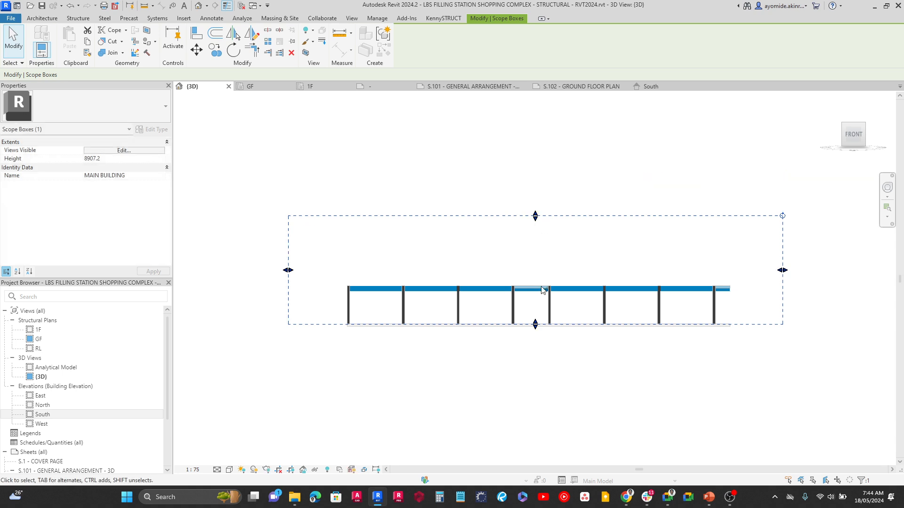
{"action": "left_click_drag", "start_coordinate": [536, 329], "coordinate": [536, 381]}
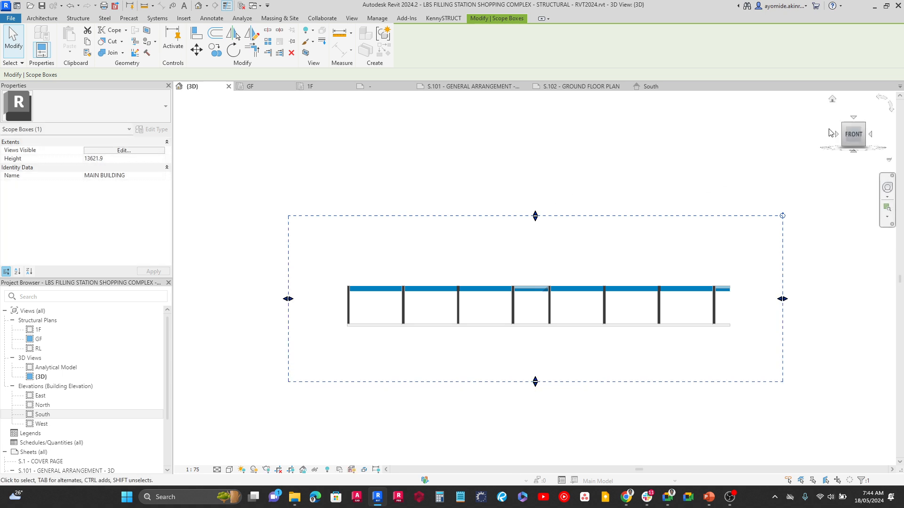
Return the 3D view to an isometric angle, and assign the MAIN BUILDING scope box to the GF structural plan.
{"action": "left_click", "coordinate": [843, 130]}
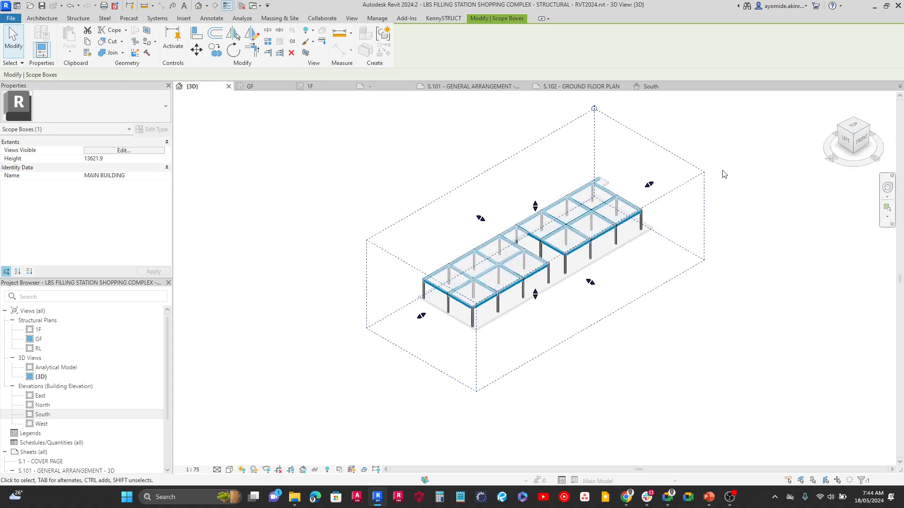
{"action": "left_click", "coordinate": [346, 250]}
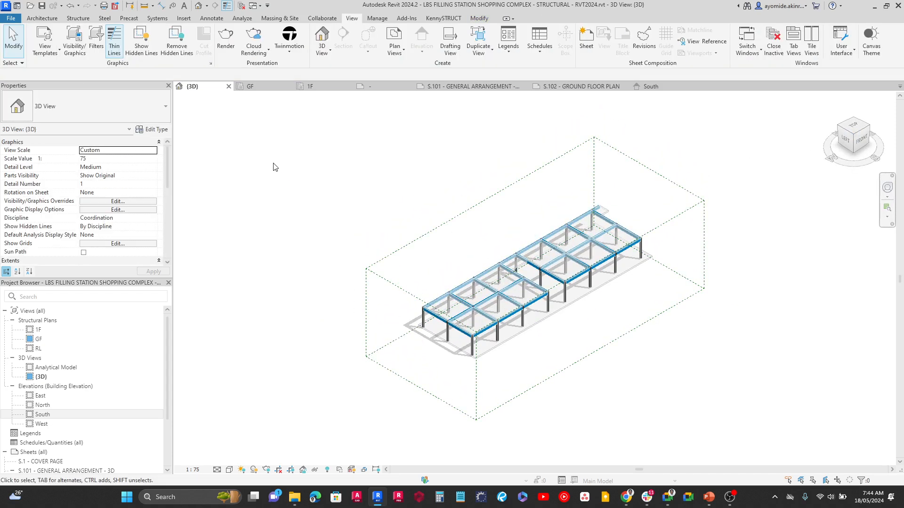
{"action": "left_click", "coordinate": [252, 86]}
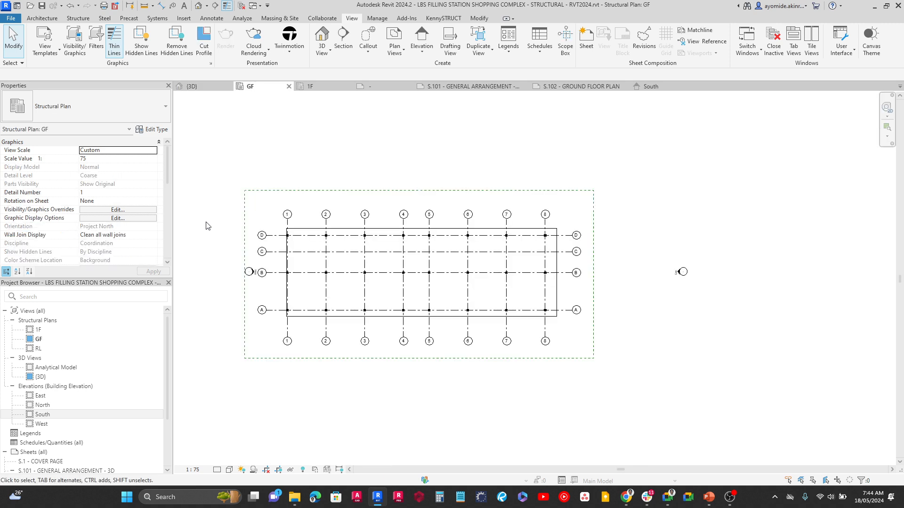
{"action": "scroll", "coordinate": [90, 230], "scroll_direction": "down", "scroll_amount": 2}
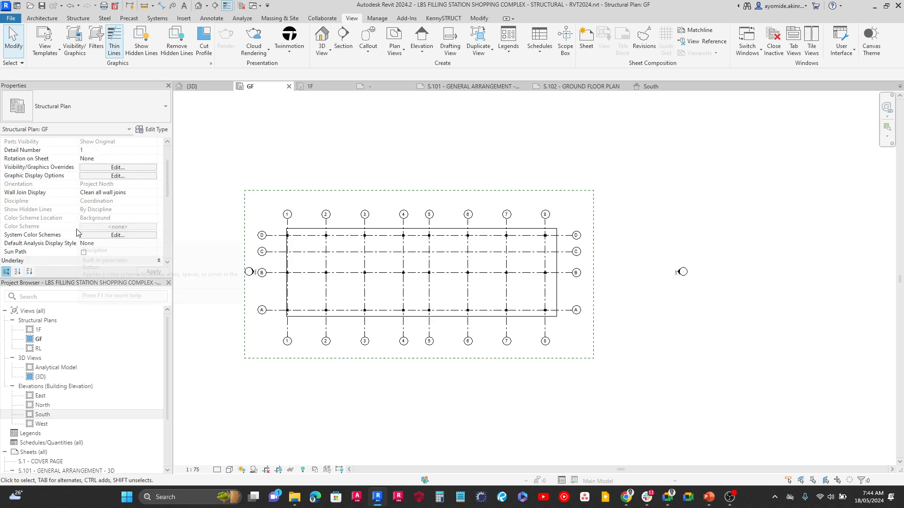
{"action": "scroll", "coordinate": [79, 229], "scroll_direction": "down", "scroll_amount": 4}
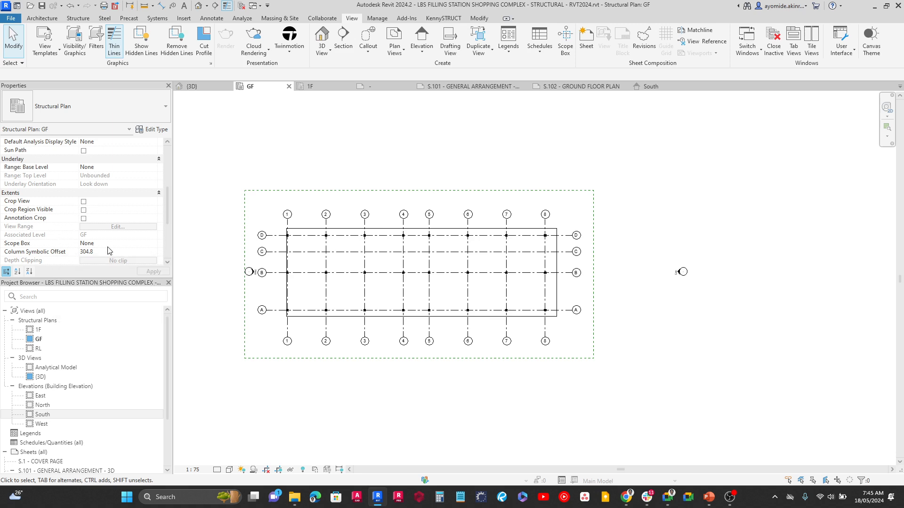
{"action": "left_click", "coordinate": [152, 244]}
{"action": "left_click", "coordinate": [152, 244]}
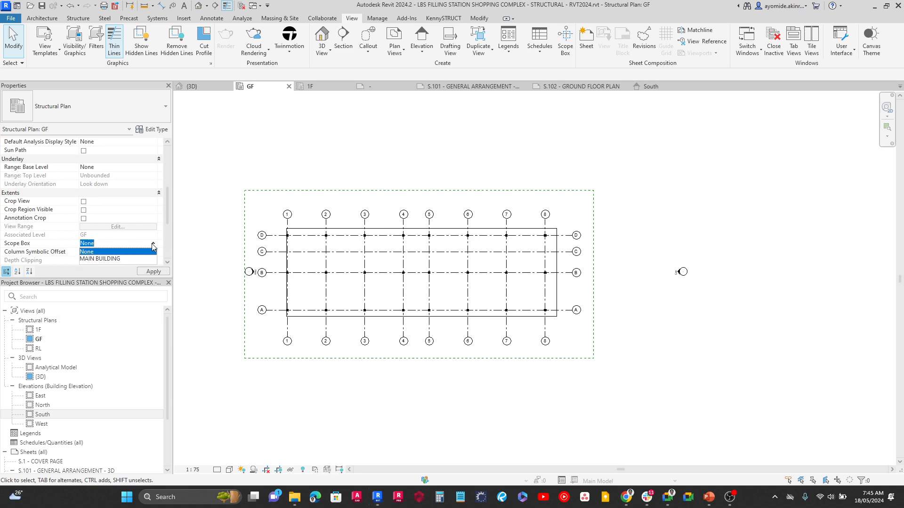
{"action": "left_click", "coordinate": [144, 273]}
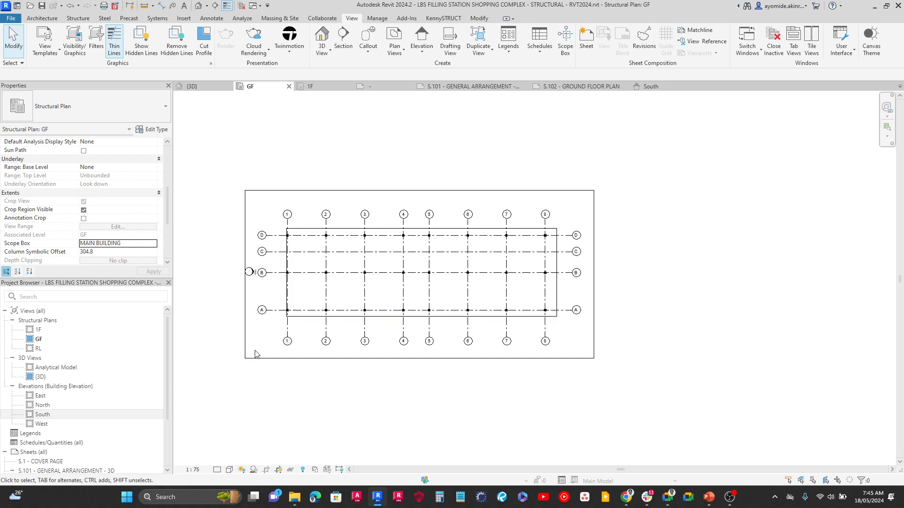
Turn off Crop Region Visible for the GF structural plan and check the plan on sheet S.102 - GROUND FLOOR PLAN.
{"action": "left_click", "coordinate": [84, 210]}
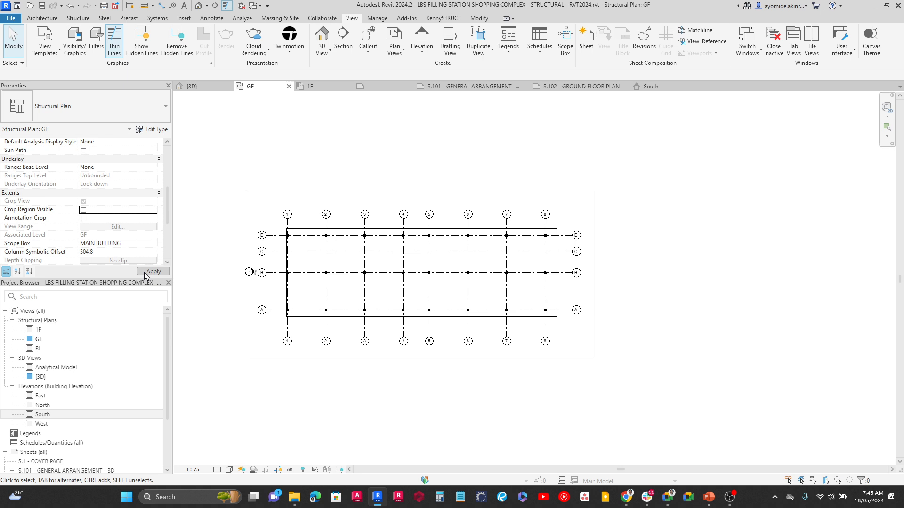
{"action": "left_click", "coordinate": [145, 272]}
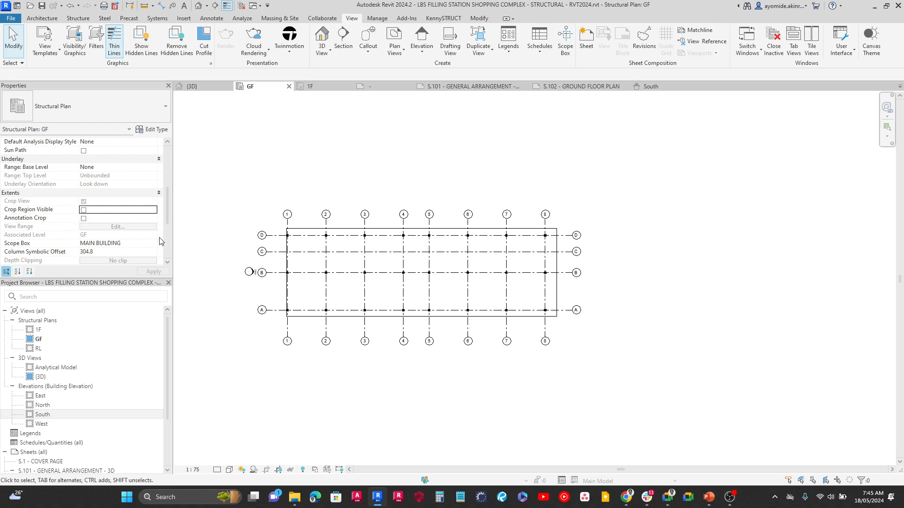
{"action": "left_click", "coordinate": [552, 88]}
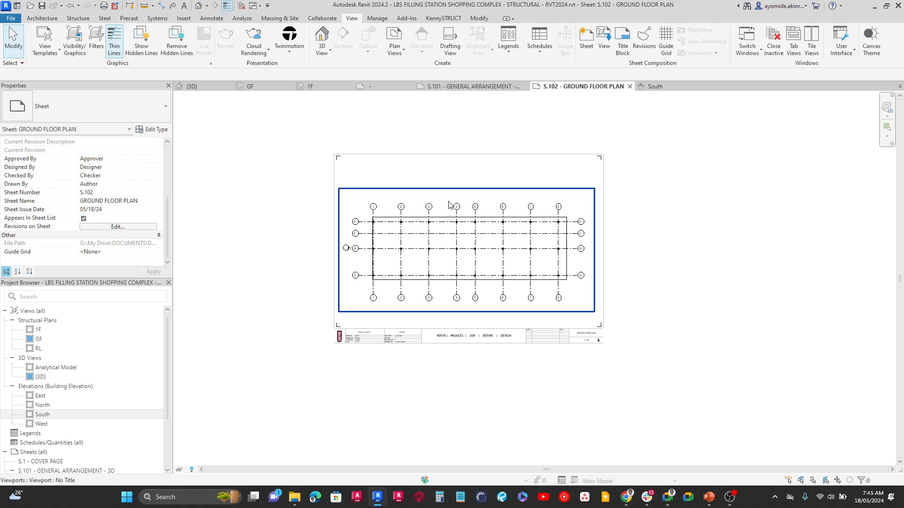
Move the West elevation marker outside the GF plan's cropped area and check the plan on sheet S.102.
{"action": "left_click", "coordinate": [269, 89]}
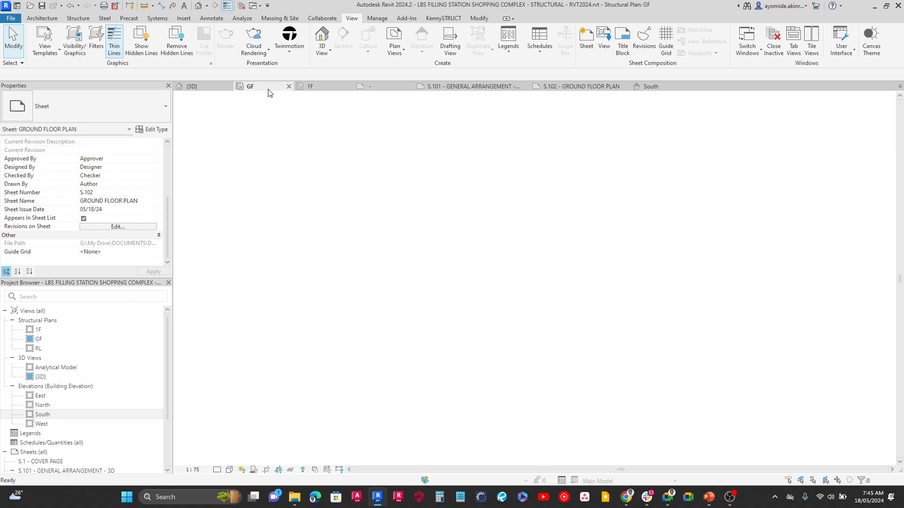
{"action": "scroll", "coordinate": [249, 275], "scroll_direction": "up", "scroll_amount": 5}
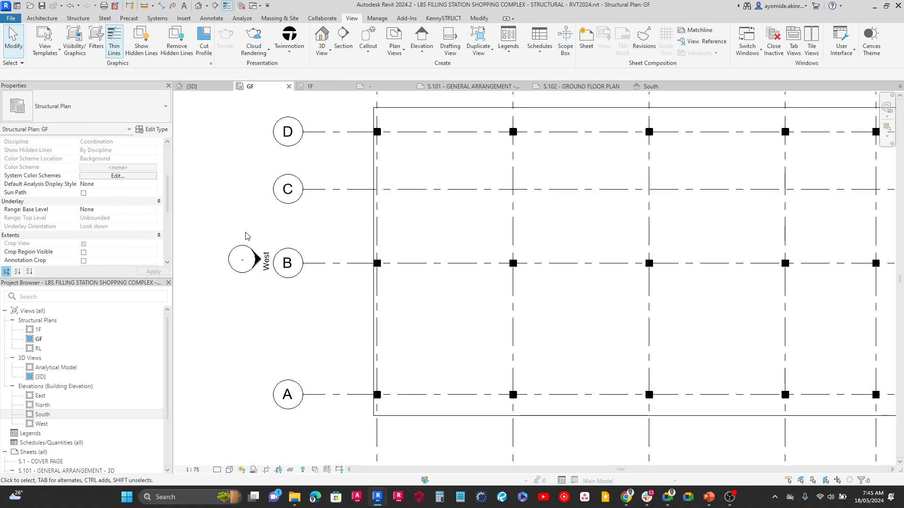
{"action": "scroll", "coordinate": [250, 244], "scroll_direction": "down", "scroll_amount": 3}
{"action": "middle_click_drag", "start_coordinate": [254, 247], "coordinate": [341, 272]}
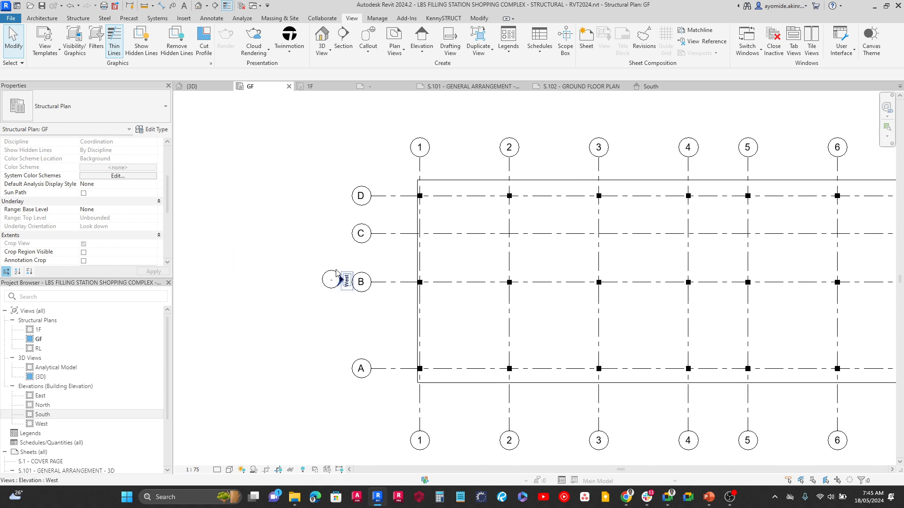
{"action": "left_click_drag", "start_coordinate": [262, 225], "coordinate": [400, 354]}
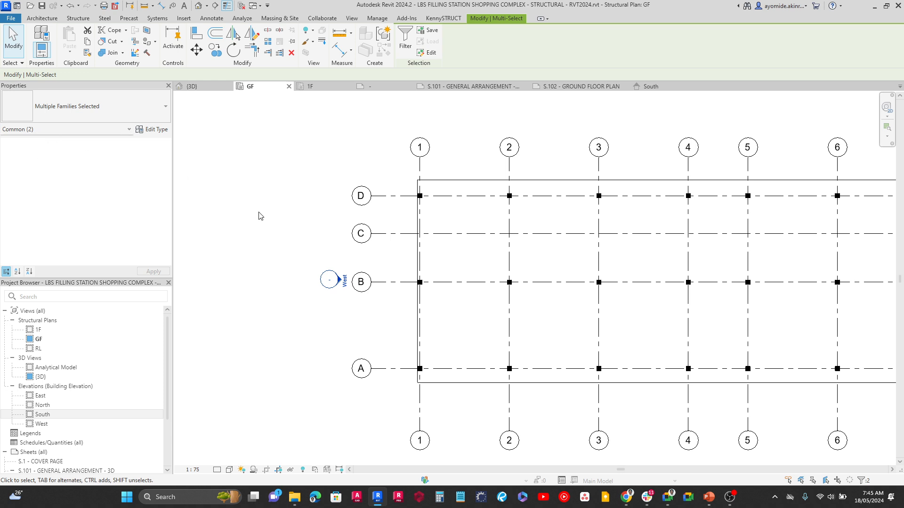
{"action": "scroll", "coordinate": [338, 234], "scroll_direction": "down", "scroll_amount": 1}
{"action": "scroll", "coordinate": [338, 234], "scroll_direction": "down", "scroll_amount": 2}
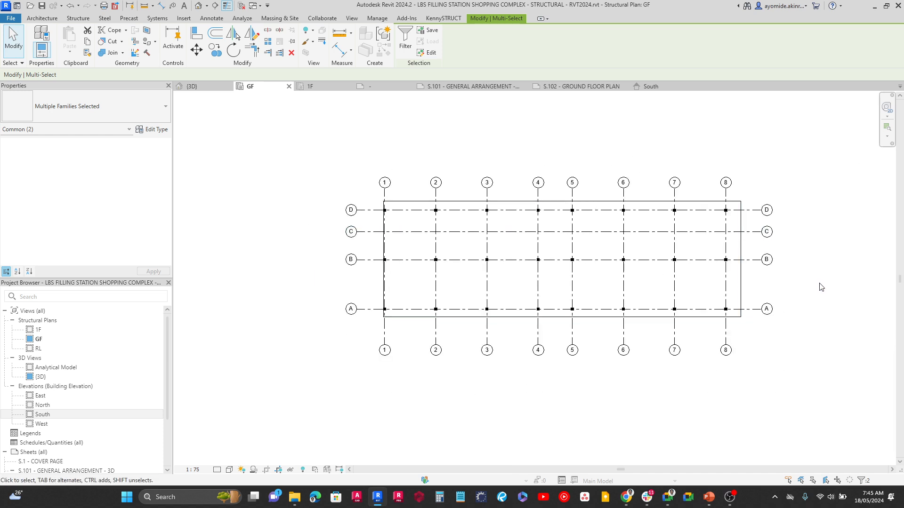
{"action": "key", "text": "Escape"}
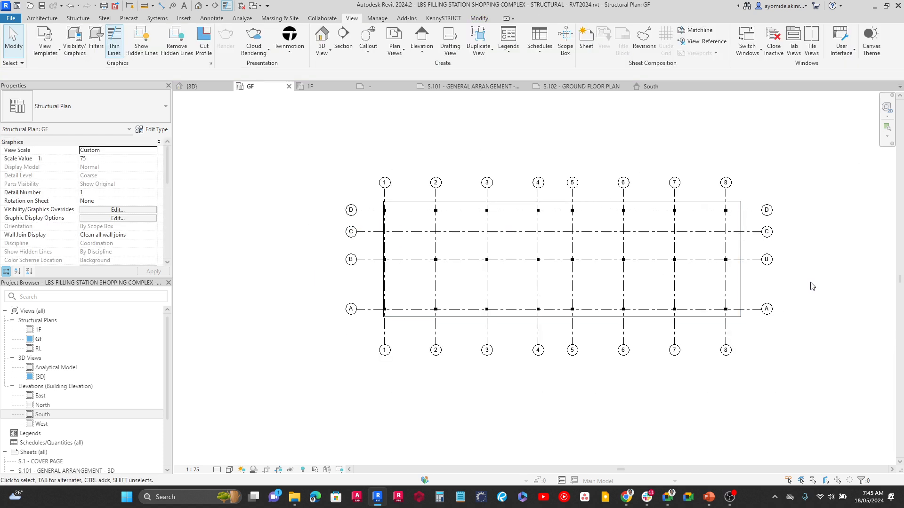
{"action": "left_click", "coordinate": [570, 87]}
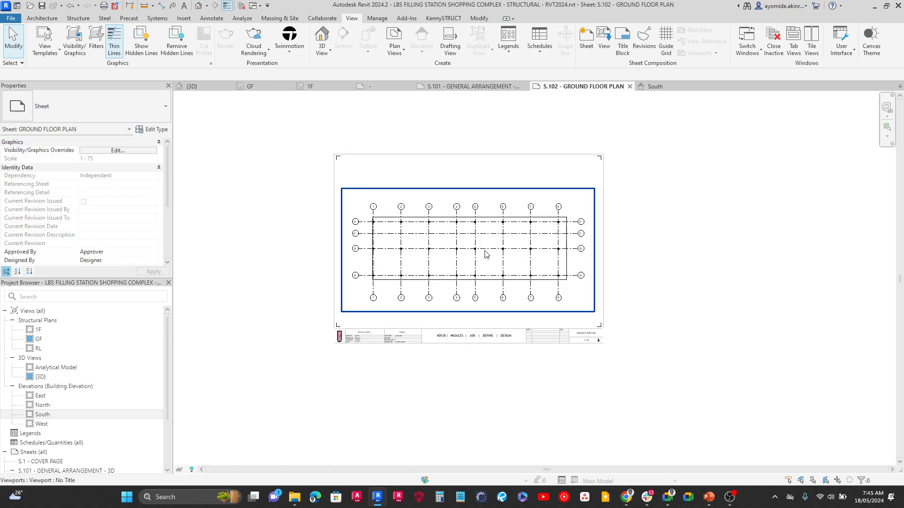
{"action": "scroll", "coordinate": [486, 253], "scroll_direction": "up", "scroll_amount": 3}
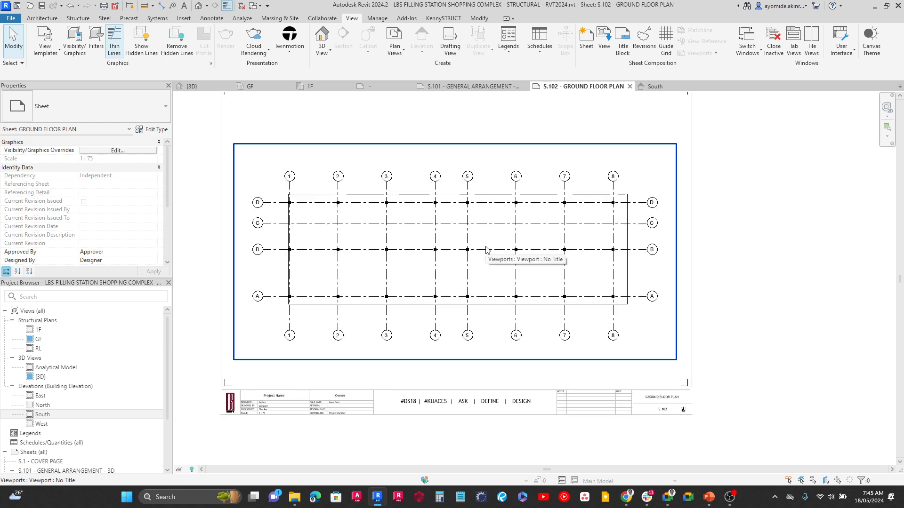
{"action": "scroll", "coordinate": [487, 249], "scroll_direction": "down", "scroll_amount": 2}
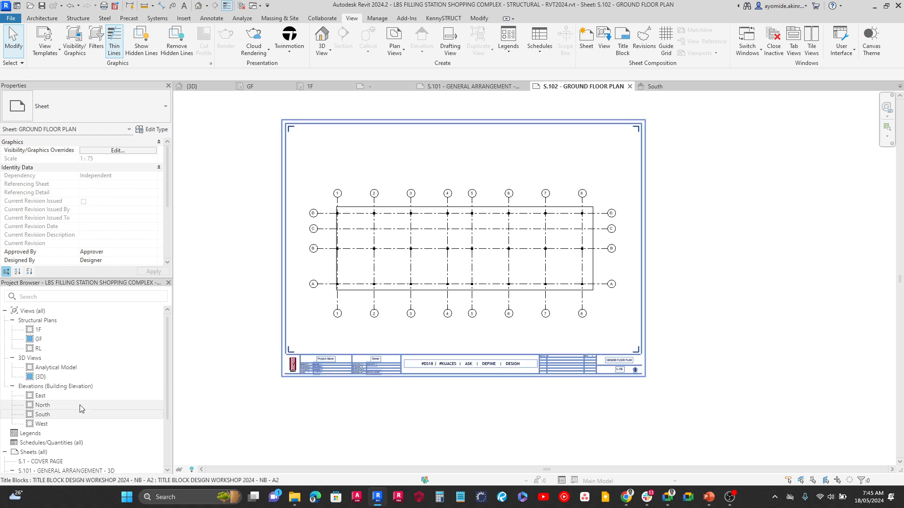
Duplicate sheet S.102 - GROUND FLOOR PLAN as an empty sheet.
{"action": "scroll", "coordinate": [80, 405], "scroll_direction": "down", "scroll_amount": 3}
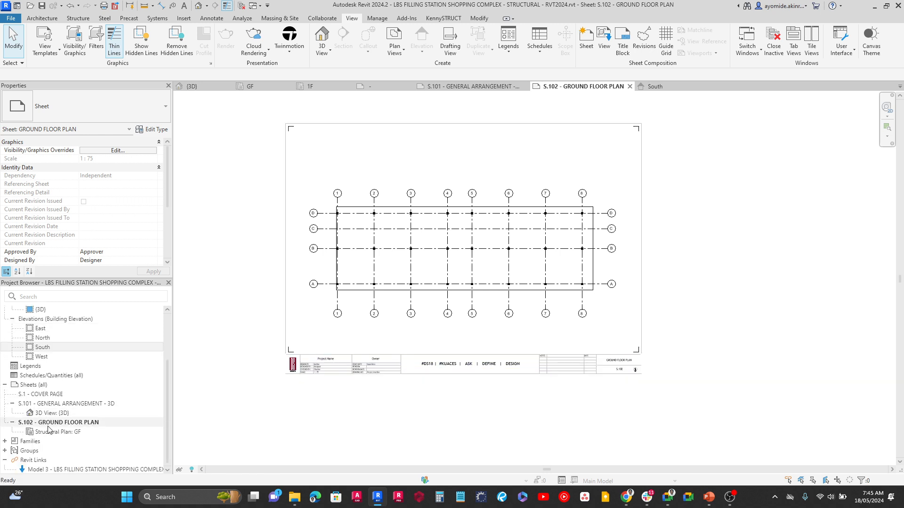
{"action": "right_click", "coordinate": [56, 423]}
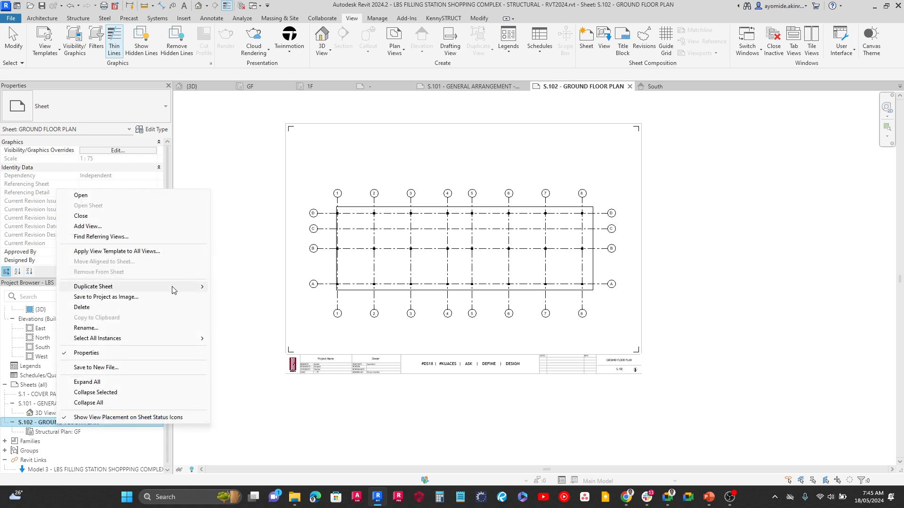
{"action": "mouse_move", "coordinate": [166, 287]}
{"action": "left_click", "coordinate": [237, 294]}
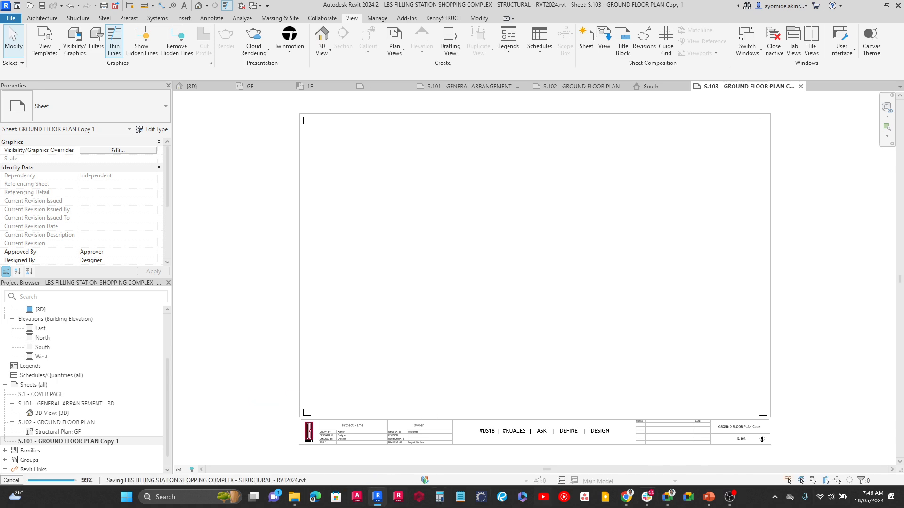
Check the sync status of the project files in Google Drive, then return to the Revit sheet.
{"action": "left_click", "coordinate": [775, 502]}
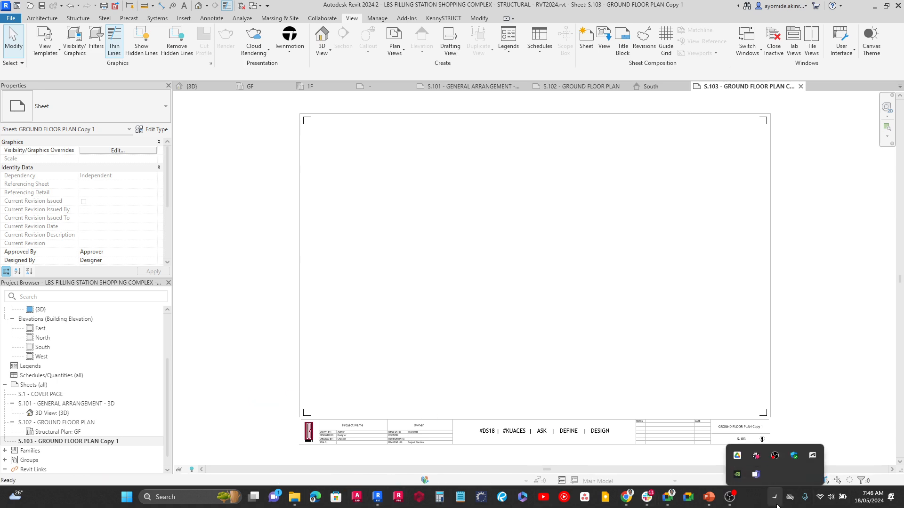
{"action": "left_click", "coordinate": [735, 450]}
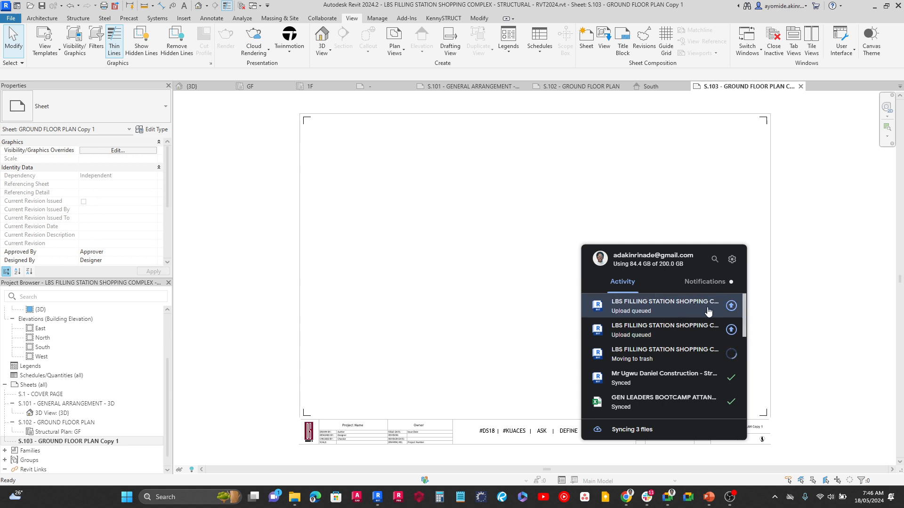
{"action": "left_click", "coordinate": [243, 348]}
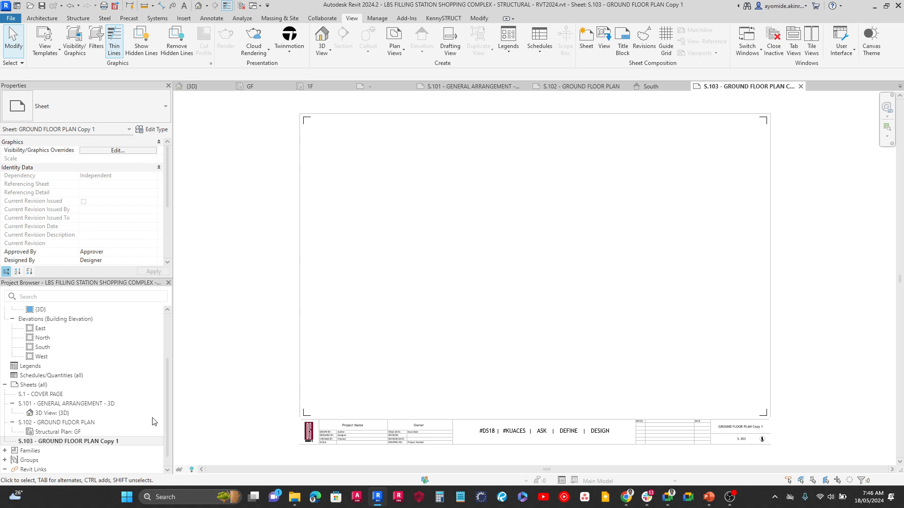
Rename the duplicated sheet S.103 as FIRST FLOOR PLAN.
{"action": "scroll", "coordinate": [80, 442], "scroll_direction": "up", "scroll_amount": 2}
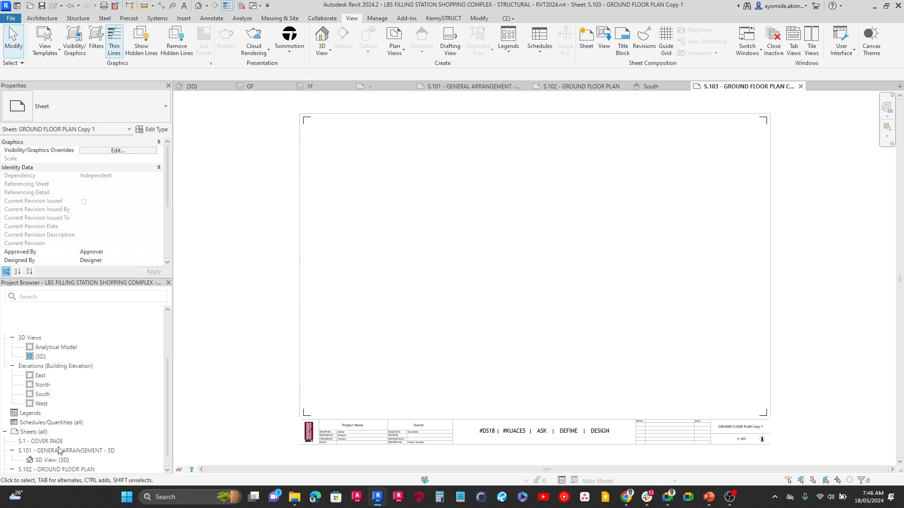
{"action": "scroll", "coordinate": [76, 437], "scroll_direction": "down", "scroll_amount": 3}
{"action": "left_click", "coordinate": [73, 432]}
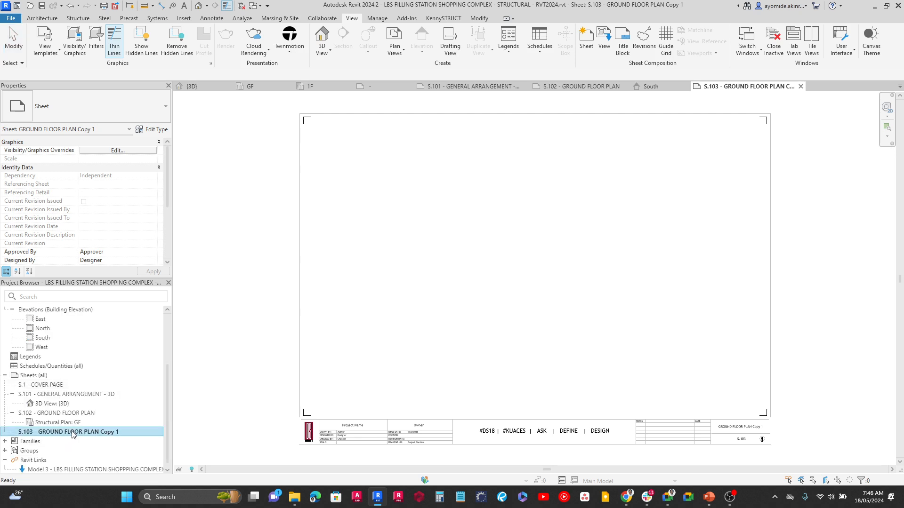
{"action": "key", "text": "F2"}
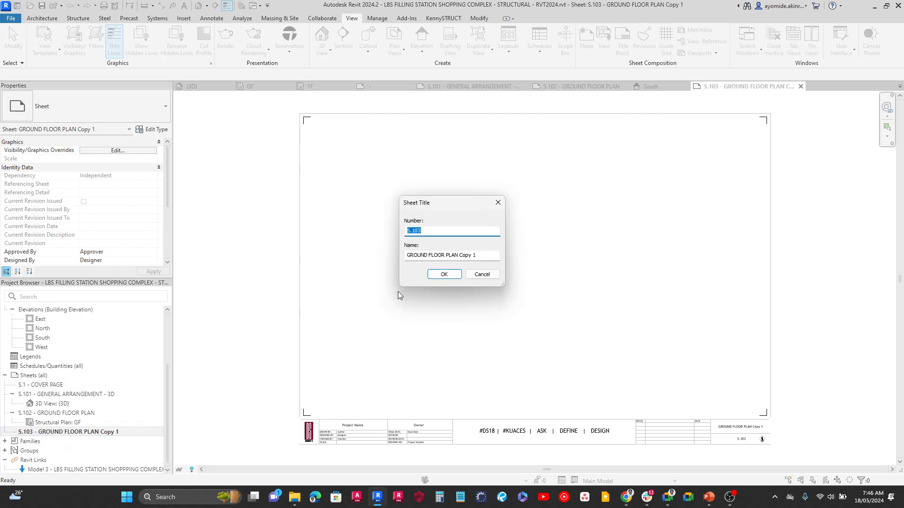
{"action": "left_click_drag", "start_coordinate": [492, 254], "coordinate": [360, 259]}
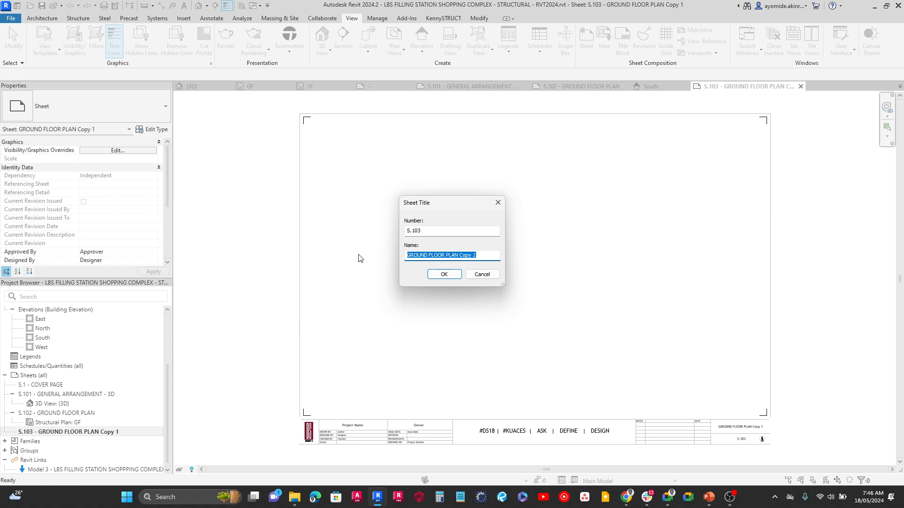
{"action": "type", "text": "FIRST"}
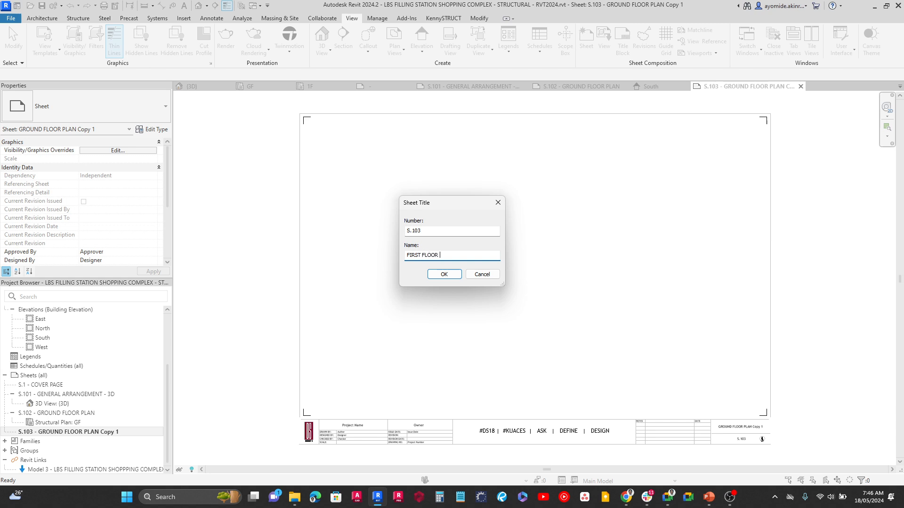
{"action": "key", "text": "Return"}
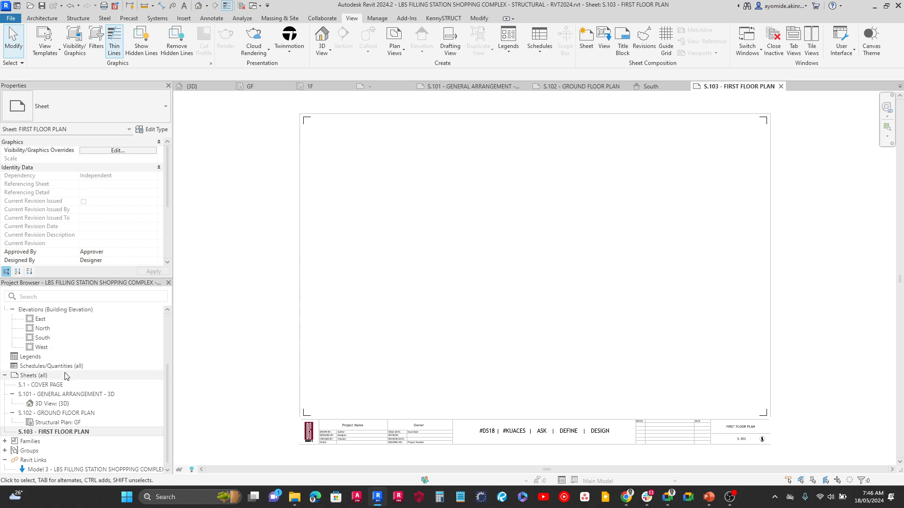
Place the 1F structural plan near the middle of sheet S.103 - FIRST FLOOR PLAN.
{"action": "scroll", "coordinate": [41, 346], "scroll_direction": "up", "scroll_amount": 5}
{"action": "left_click", "coordinate": [38, 331]}
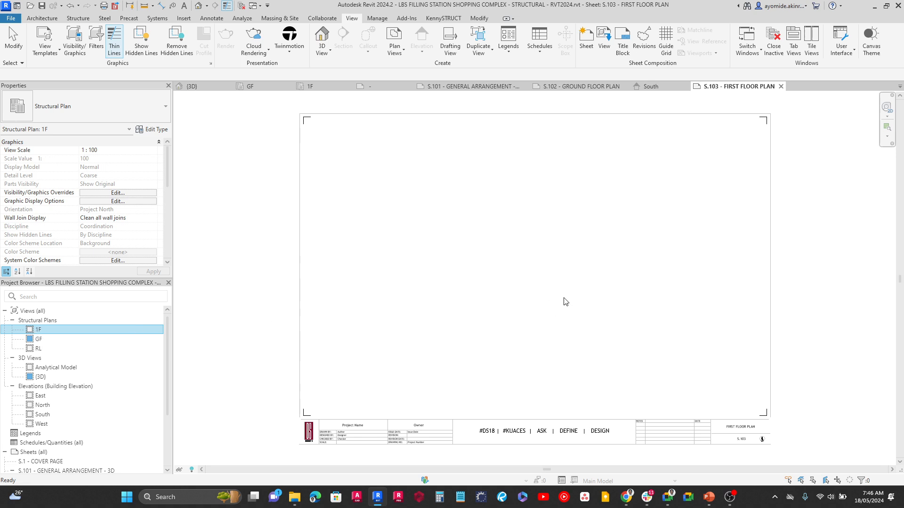
{"action": "left_click_drag", "start_coordinate": [566, 302], "coordinate": [563, 302]}
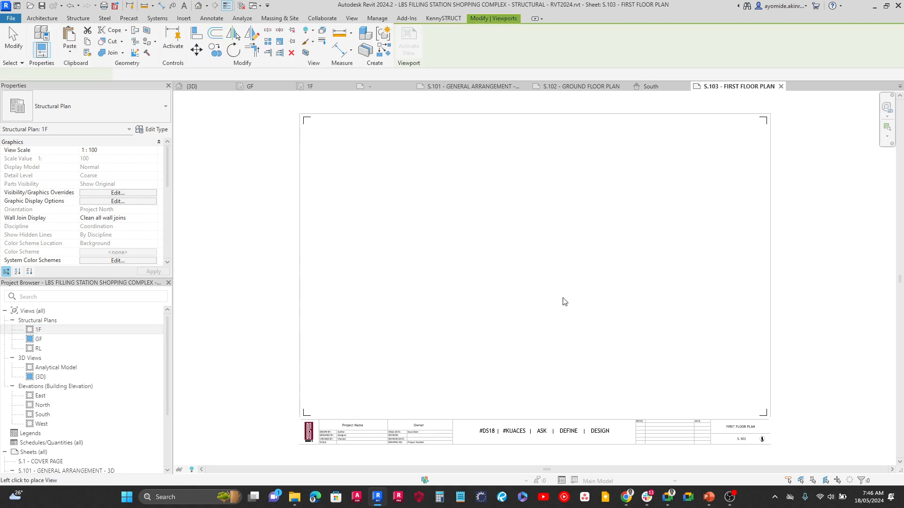
{"action": "left_click", "coordinate": [537, 285]}
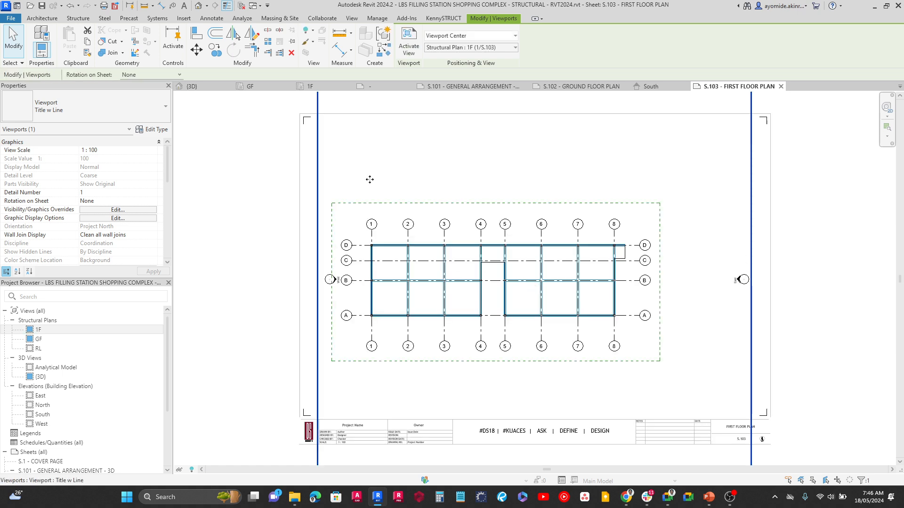
Assign the MAIN BUILDING scope box to the 1F viewport and hide its crop region.
{"action": "scroll", "coordinate": [105, 214], "scroll_direction": "down", "scroll_amount": 4}
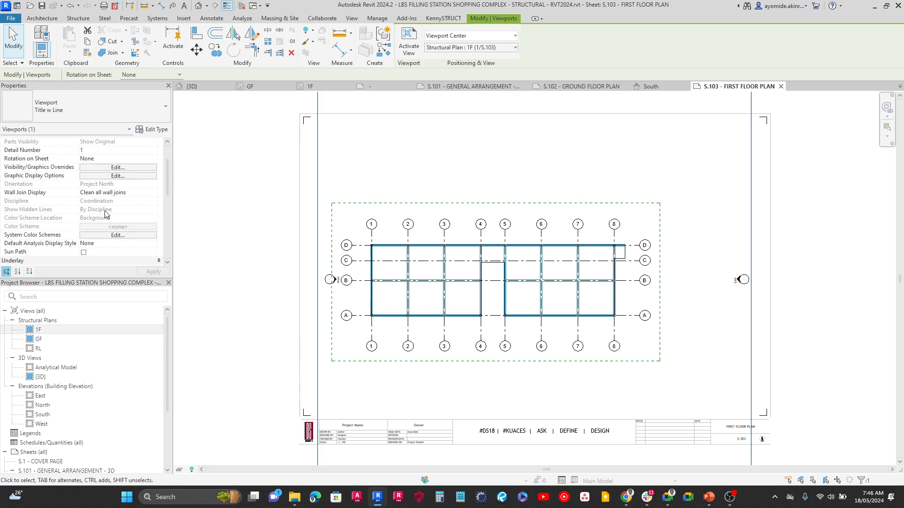
{"action": "scroll", "coordinate": [87, 216], "scroll_direction": "down", "scroll_amount": 1}
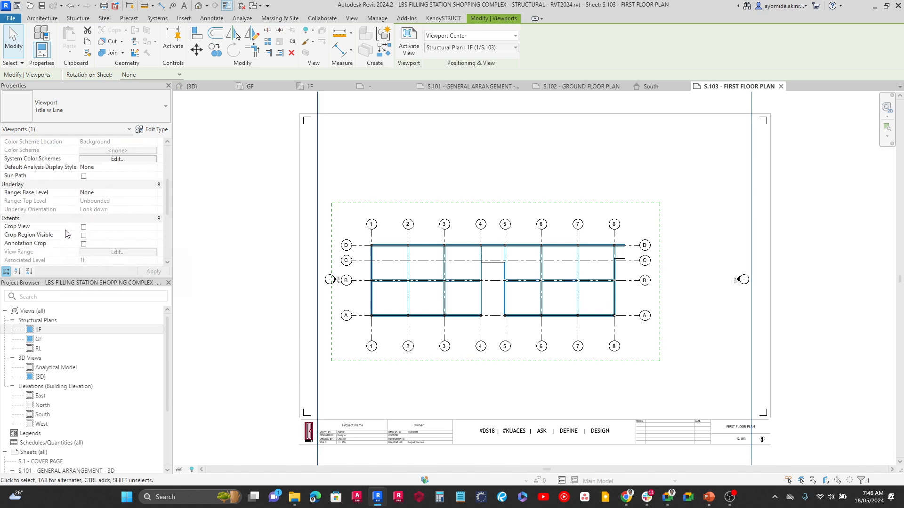
{"action": "scroll", "coordinate": [79, 230], "scroll_direction": "down", "scroll_amount": 2}
{"action": "left_click", "coordinate": [131, 231]}
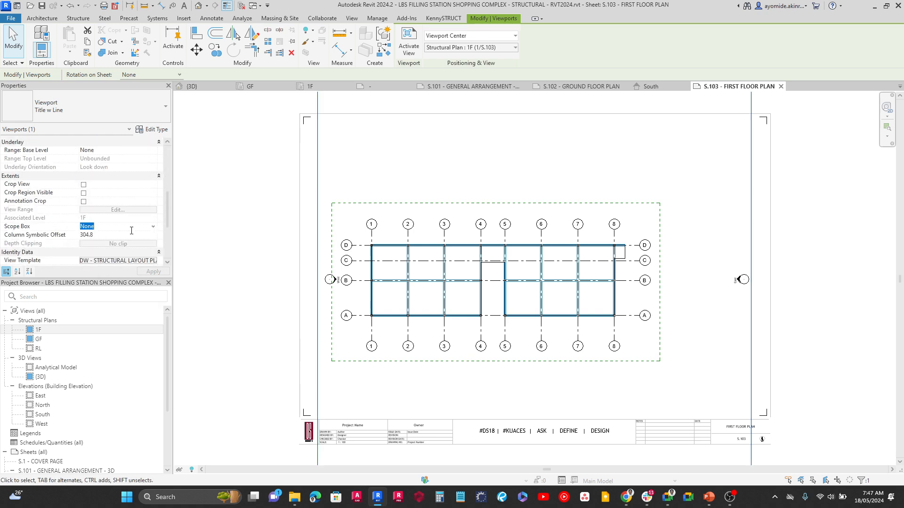
{"action": "left_click", "coordinate": [153, 227]}
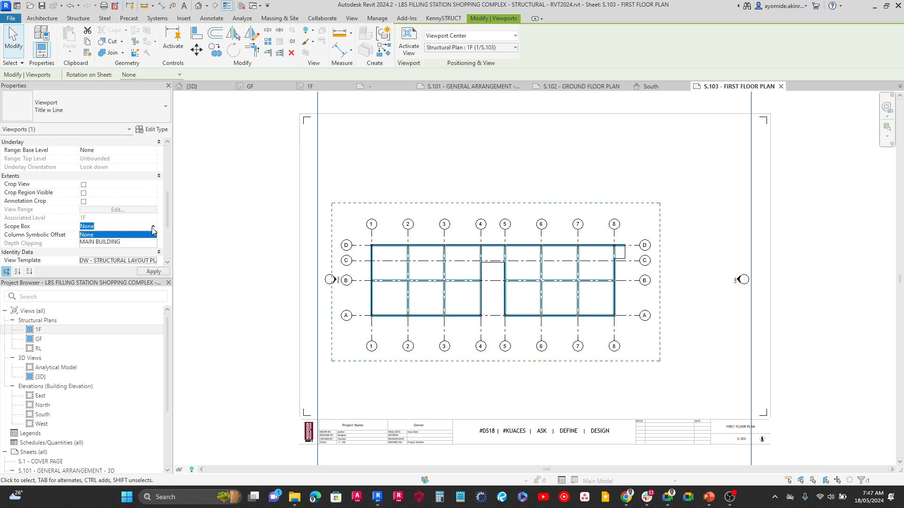
{"action": "left_click", "coordinate": [112, 242]}
{"action": "left_click", "coordinate": [145, 275]}
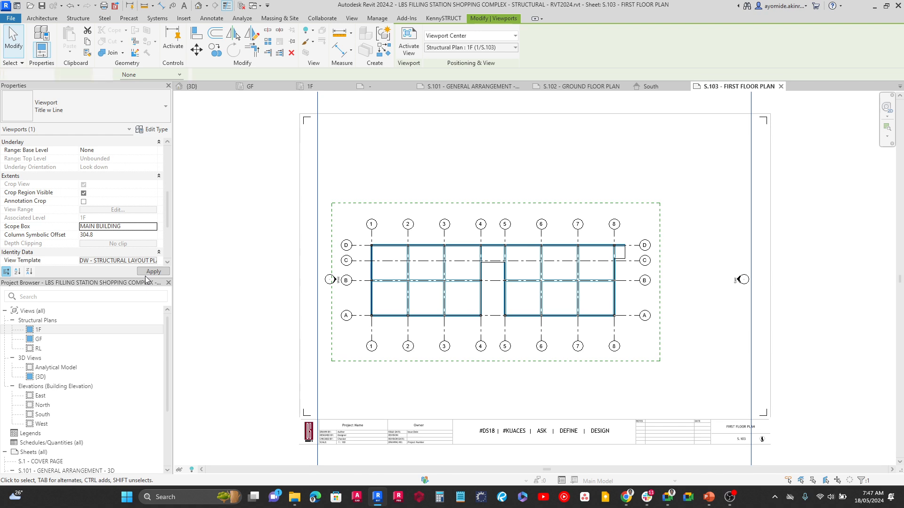
{"action": "left_click", "coordinate": [83, 193]}
{"action": "left_click", "coordinate": [395, 190]}
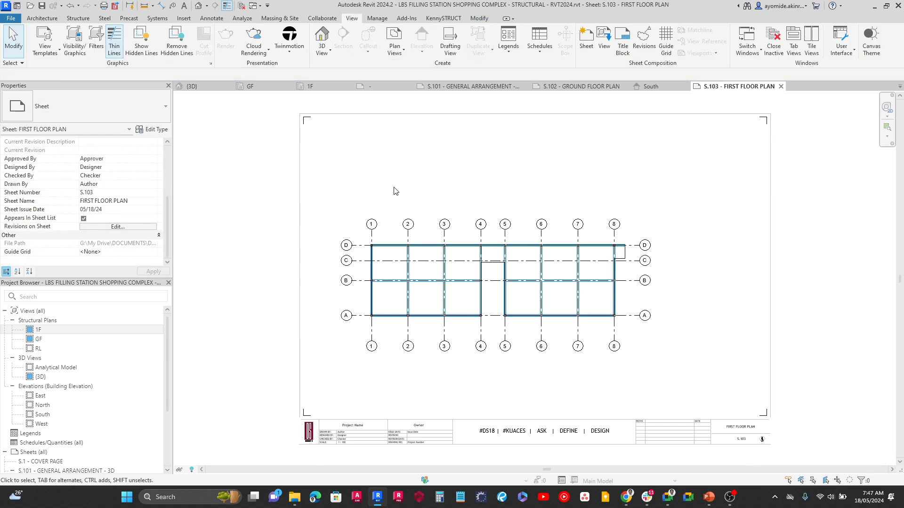
Move the 1F viewport to the middle of sheet S.103 - FIRST FLOOR PLAN.
{"action": "left_click", "coordinate": [403, 228]}
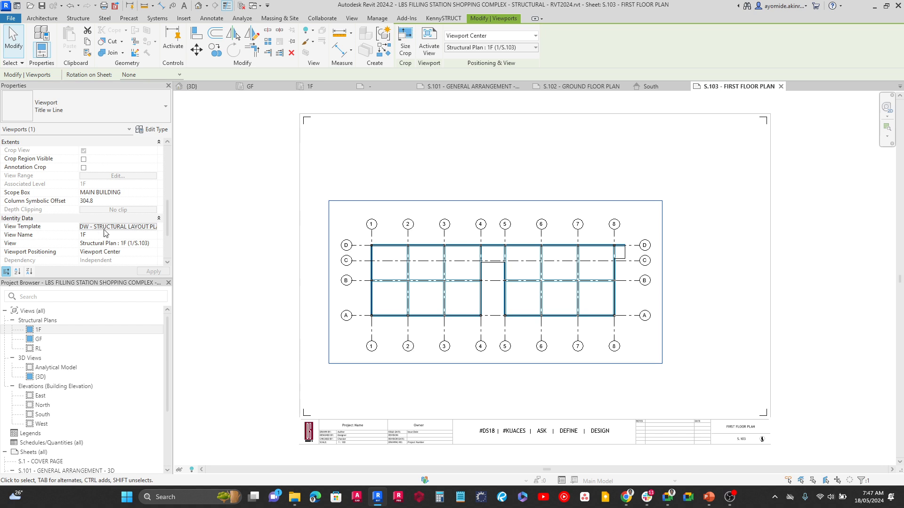
{"action": "left_click", "coordinate": [476, 183]}
{"action": "left_click", "coordinate": [505, 258]}
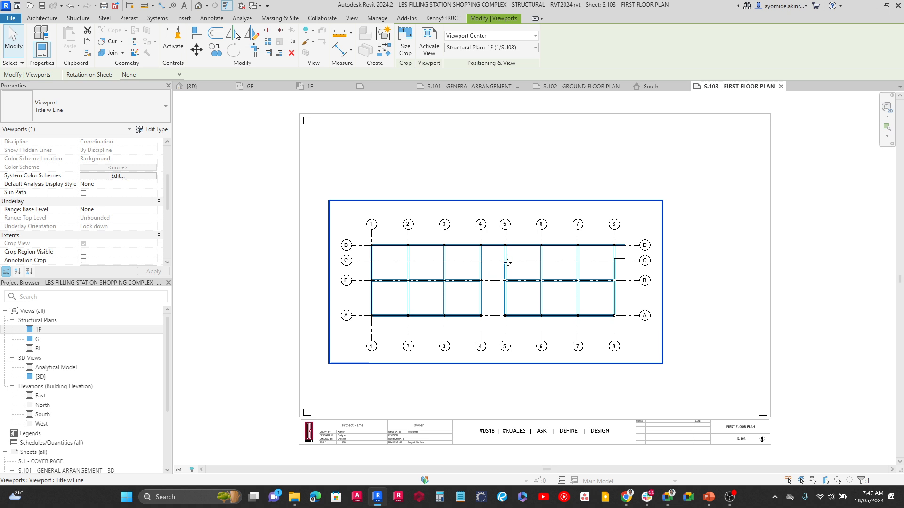
{"action": "left_click_drag", "start_coordinate": [508, 263], "coordinate": [517, 263]}
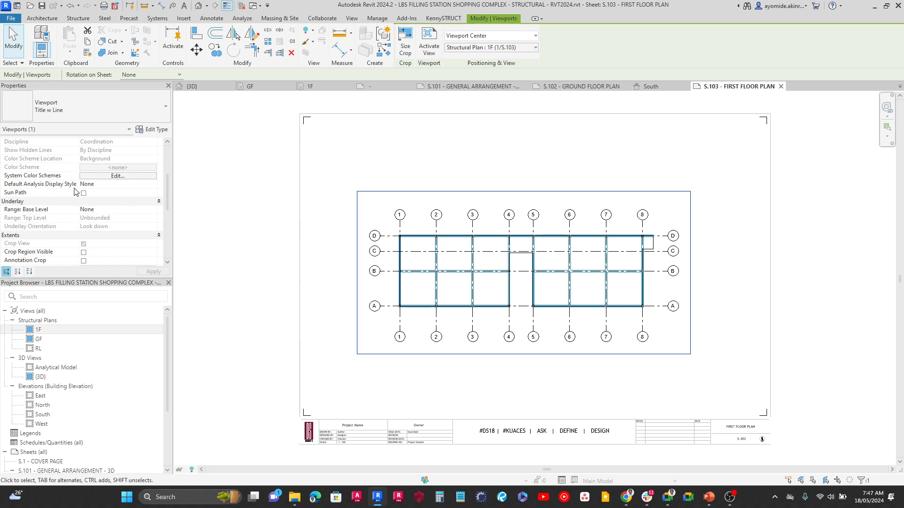
Set the structural layout plan view template's scale to custom 1:75, but leave View Scale excluded from the template.
{"action": "scroll", "coordinate": [127, 156], "scroll_direction": "up", "scroll_amount": 4}
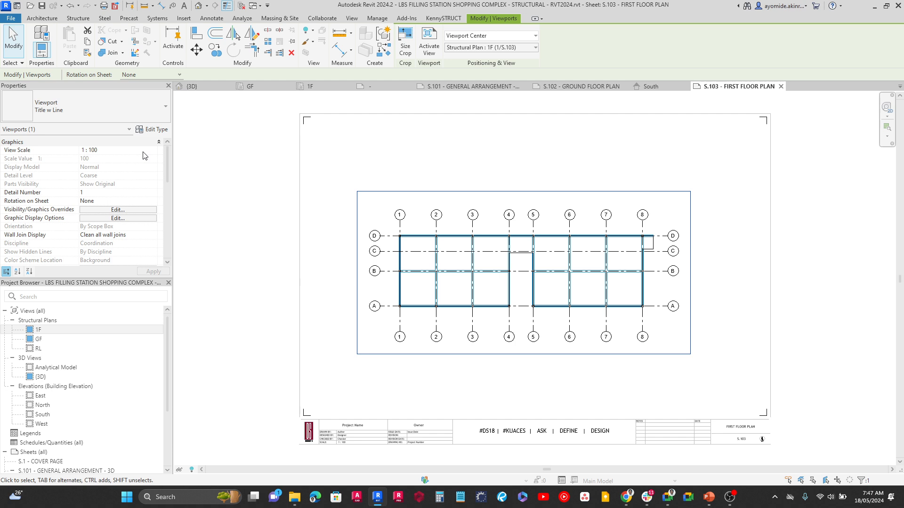
{"action": "scroll", "coordinate": [141, 201], "scroll_direction": "down", "scroll_amount": 5}
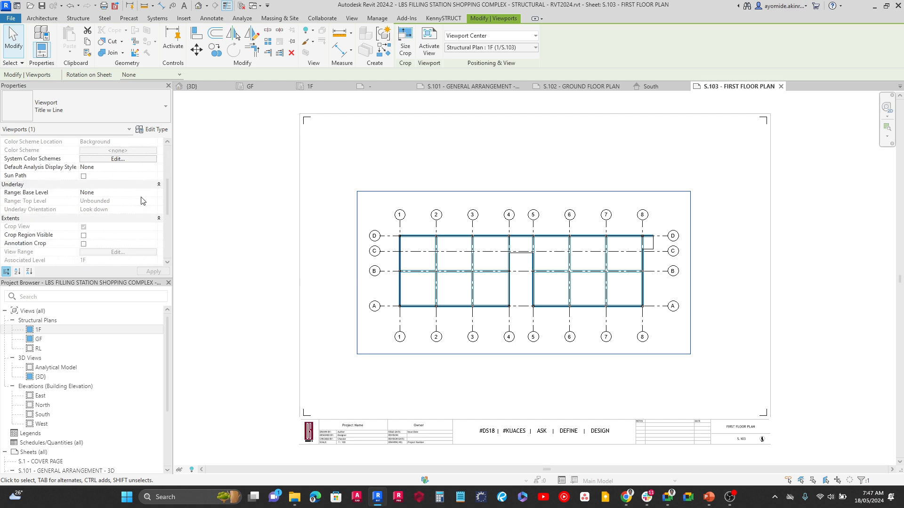
{"action": "left_click", "coordinate": [144, 195]}
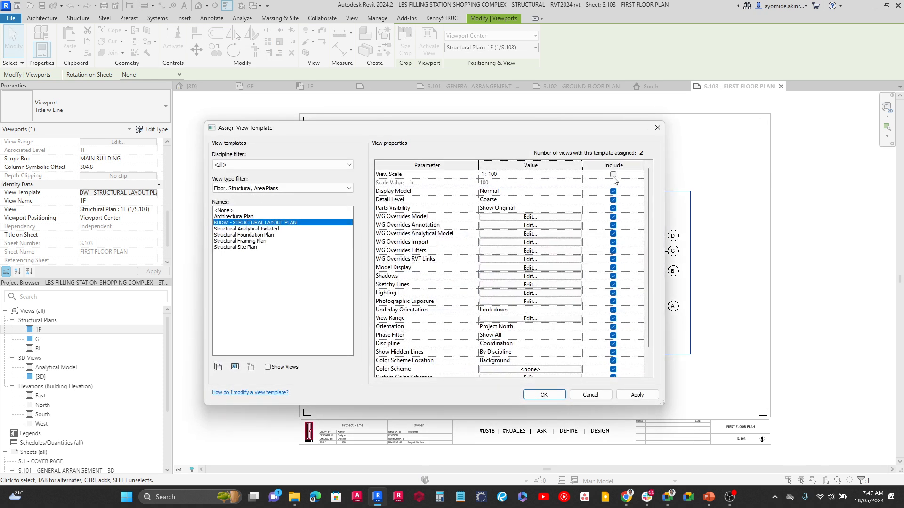
{"action": "left_click", "coordinate": [613, 175]}
{"action": "left_click", "coordinate": [577, 175]}
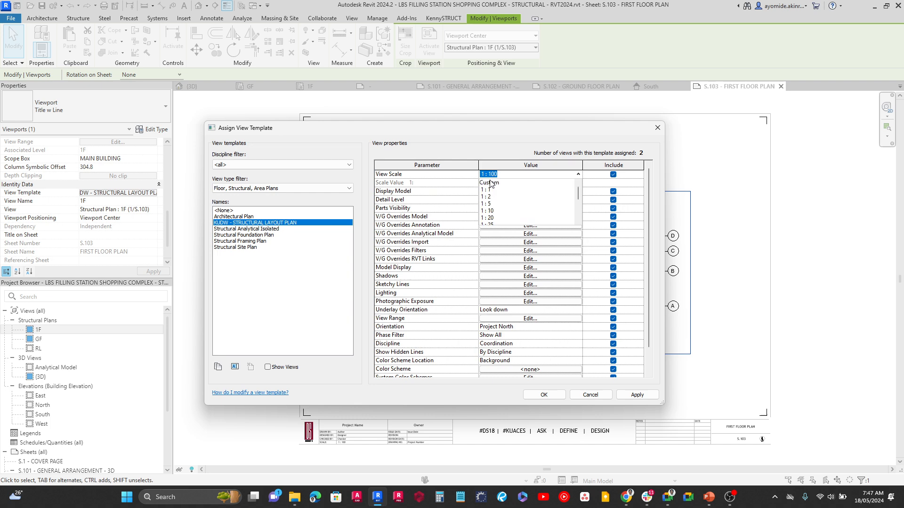
{"action": "left_click", "coordinate": [490, 183]}
{"action": "left_click", "coordinate": [508, 184]}
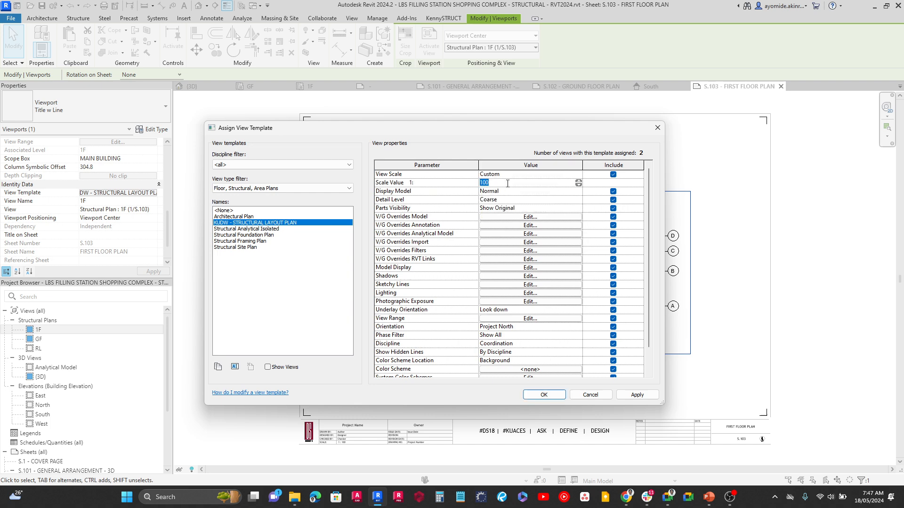
{"action": "left_click", "coordinate": [452, 185]}
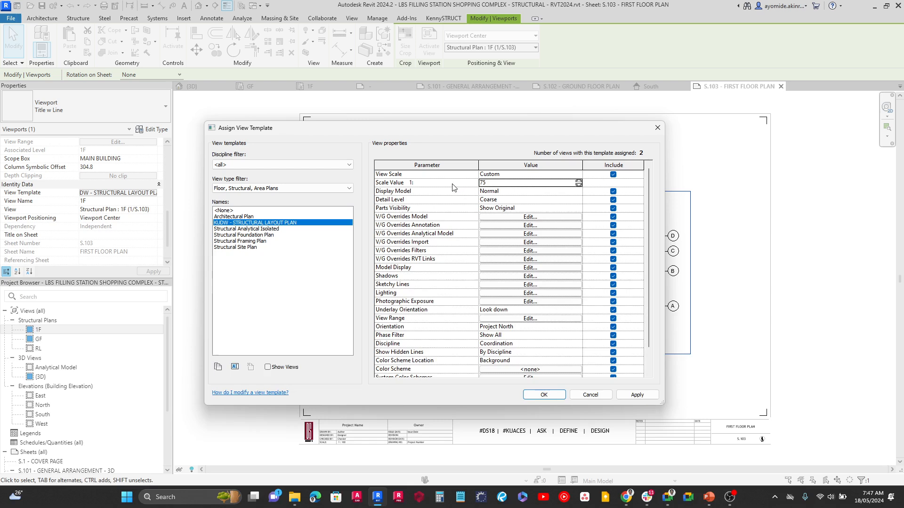
{"action": "left_click", "coordinate": [613, 174]}
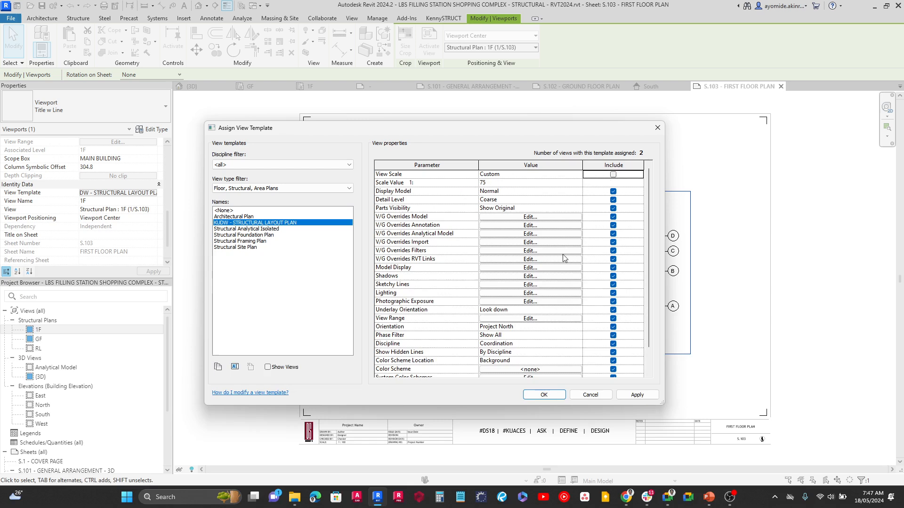
{"action": "left_click", "coordinate": [544, 395]}
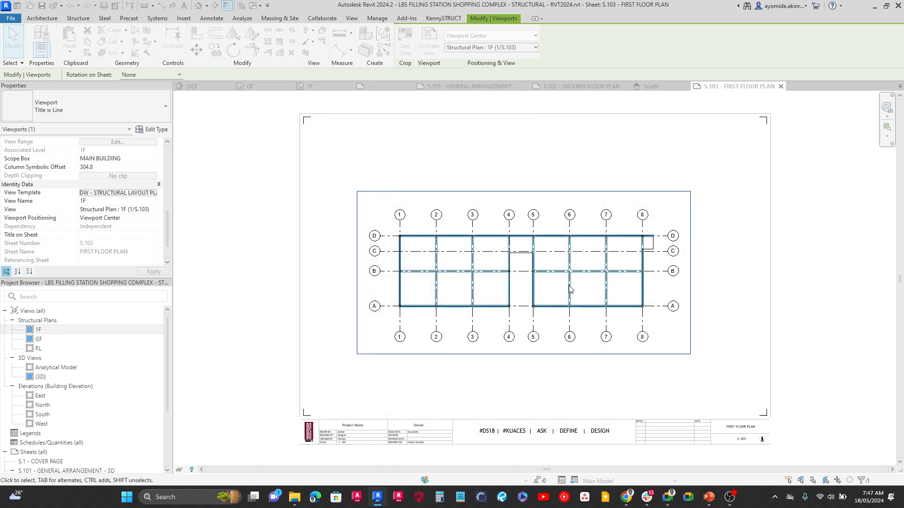
Set the 1F viewport's view scale to custom 1:75 and re-centre the viewport on the sheet.
{"action": "scroll", "coordinate": [117, 203], "scroll_direction": "up", "scroll_amount": 5}
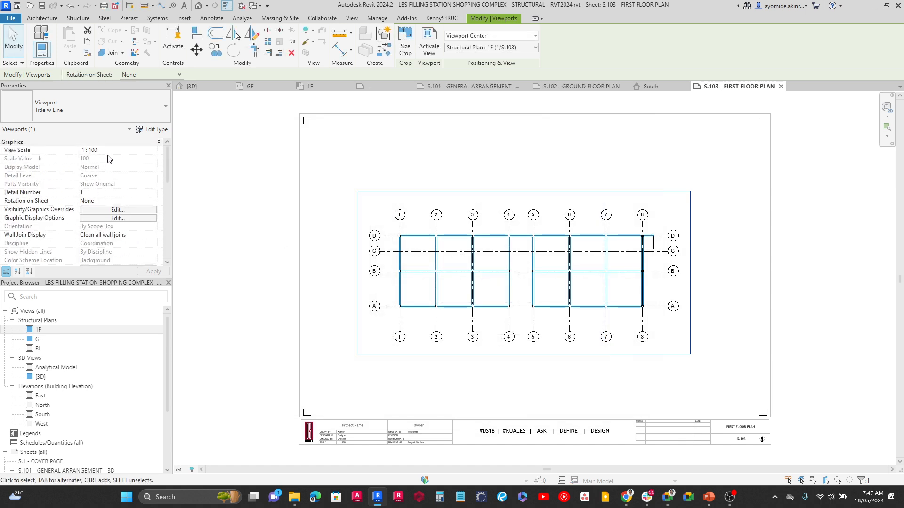
{"action": "left_click", "coordinate": [154, 150]}
{"action": "left_click", "coordinate": [153, 150]}
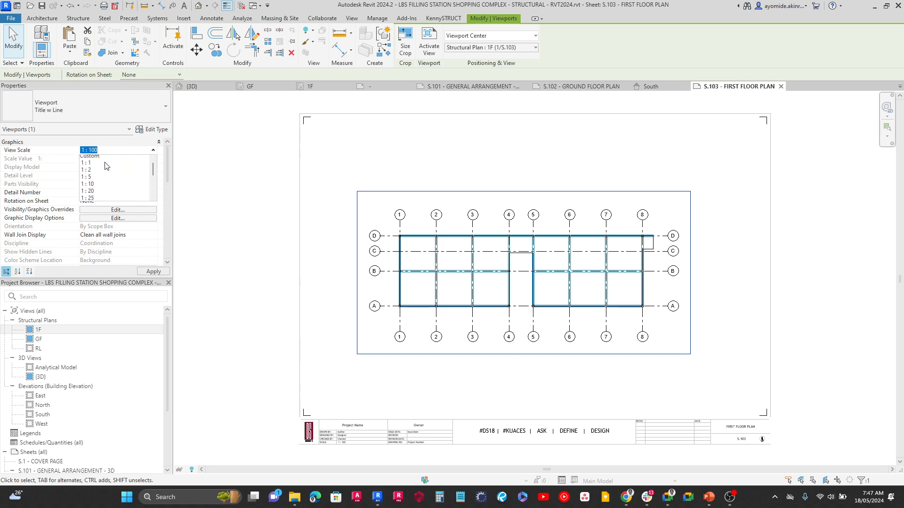
{"action": "left_click", "coordinate": [105, 160]}
{"action": "left_click", "coordinate": [106, 160]}
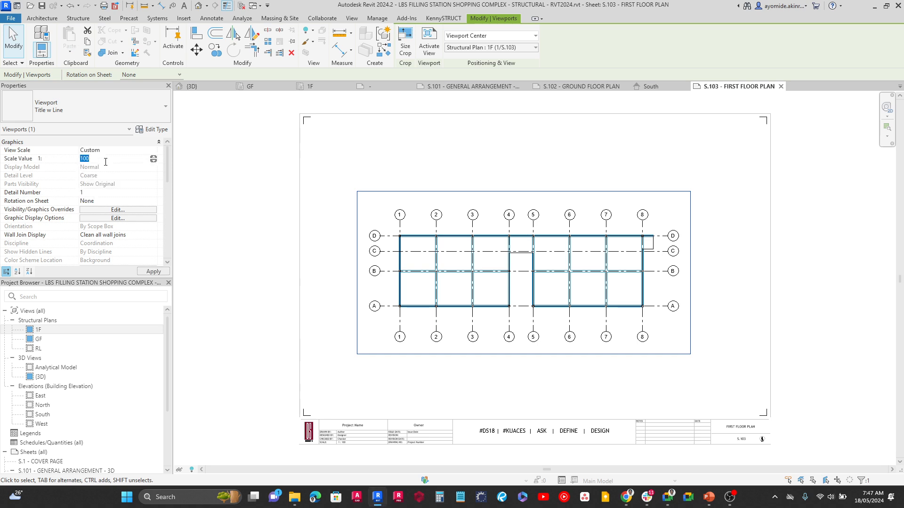
{"action": "left_click", "coordinate": [153, 272]}
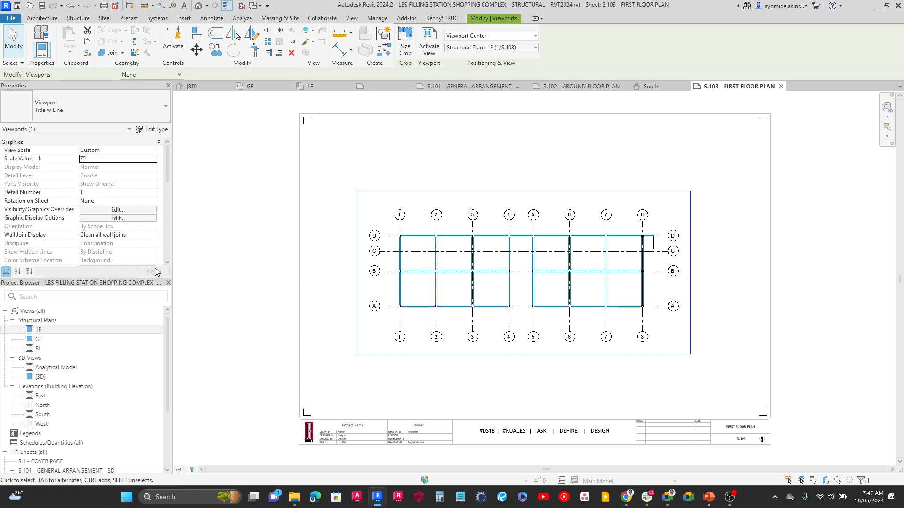
{"action": "left_click_drag", "start_coordinate": [548, 206], "coordinate": [499, 280]}
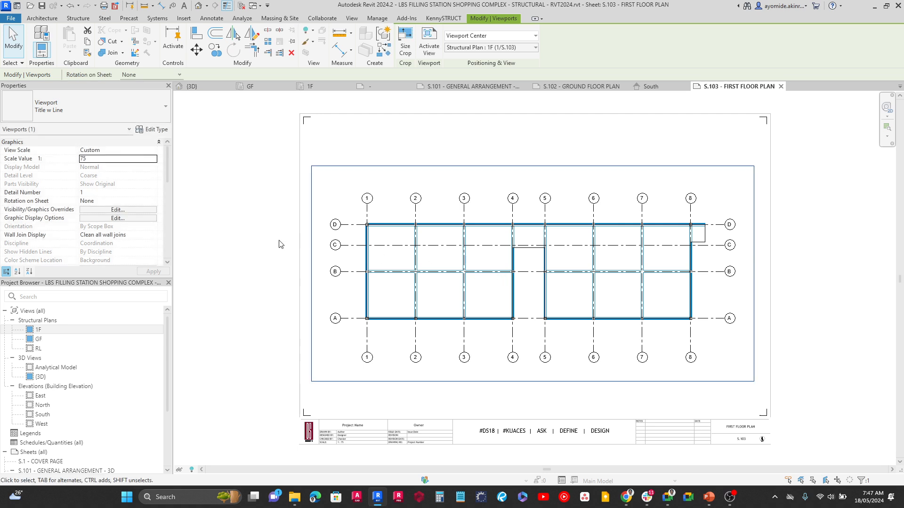
{"action": "left_click", "coordinate": [253, 243]}
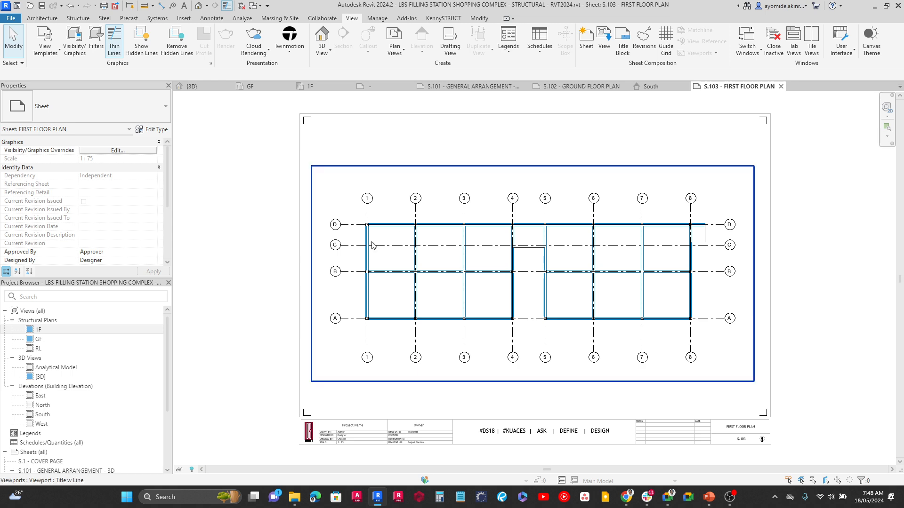
Inspect the first floor plan's placement and compare it with sheet S.102 - GROUND FLOOR PLAN.
{"action": "scroll", "coordinate": [371, 245], "scroll_direction": "up", "scroll_amount": 5}
{"action": "scroll", "coordinate": [347, 235], "scroll_direction": "down", "scroll_amount": 3}
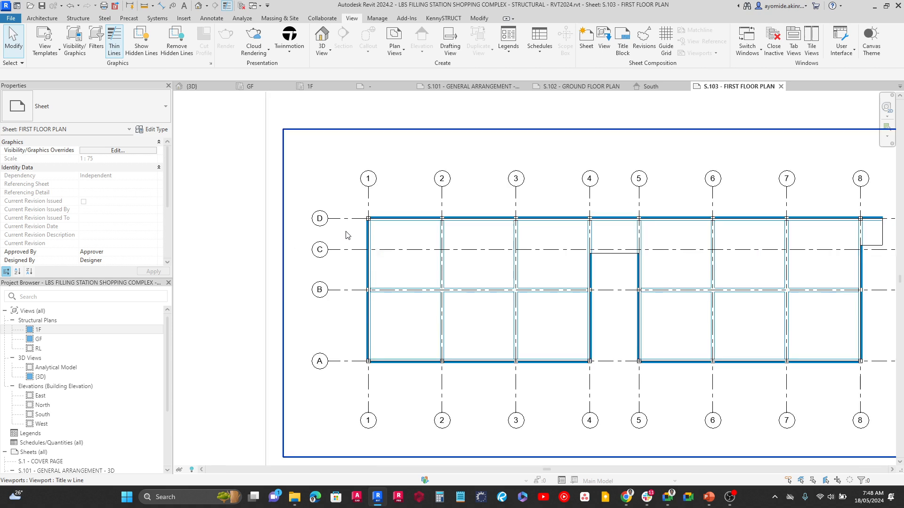
{"action": "key", "text": "z"}
{"action": "key", "text": "f"}
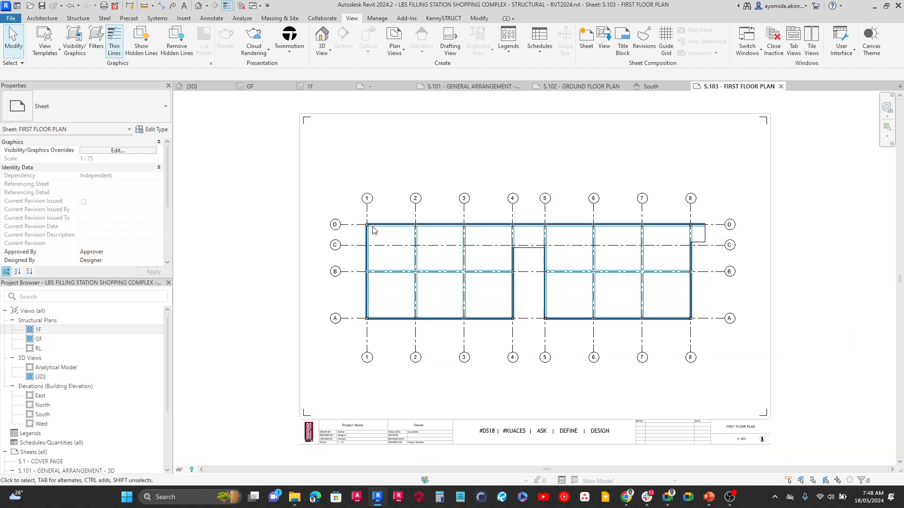
{"action": "left_click", "coordinate": [584, 91]}
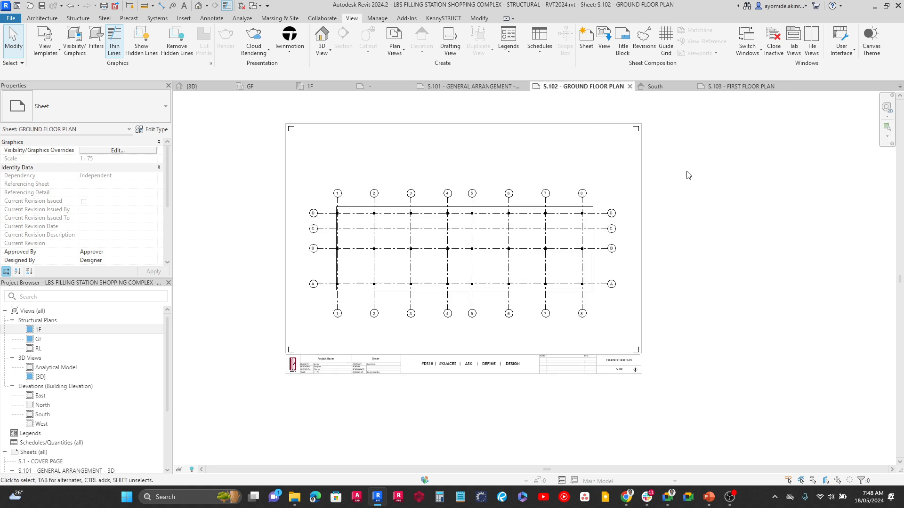
{"action": "left_click", "coordinate": [729, 87]}
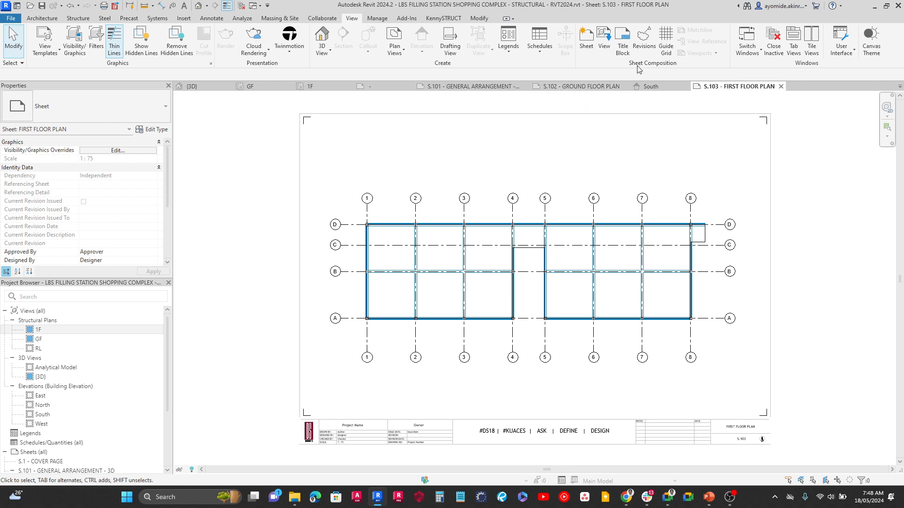
Create a new guide grid named A2 GUIDE GRID on sheet S.103 - FIRST FLOOR PLAN.
{"action": "left_click", "coordinate": [665, 53]}
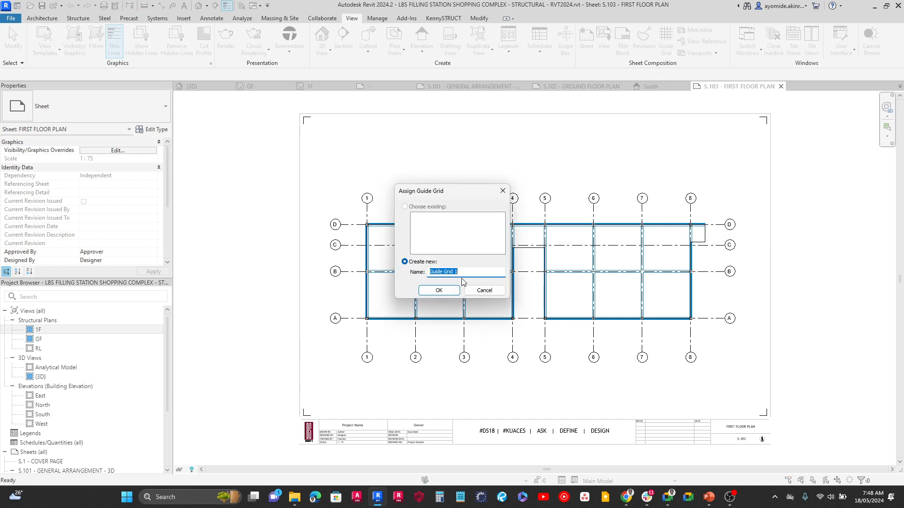
{"action": "type", "text": "A2 GUIDE GRID"}
{"action": "left_click", "coordinate": [439, 290]}
{"action": "left_click", "coordinate": [257, 224]}
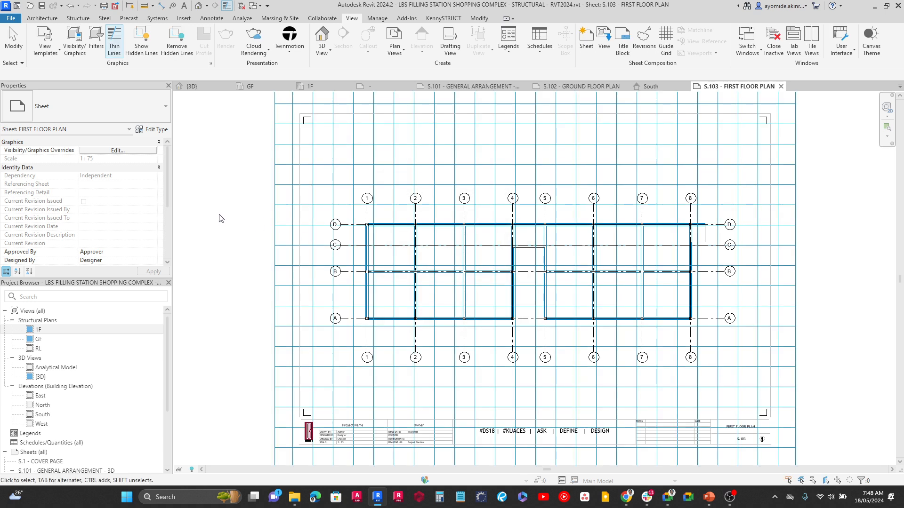
Resize A2 GUIDE GRID so its top and right edges fit the boundary of sheet S.103 - FIRST FLOOR PLAN.
{"action": "scroll", "coordinate": [219, 215], "scroll_direction": "down", "scroll_amount": 3}
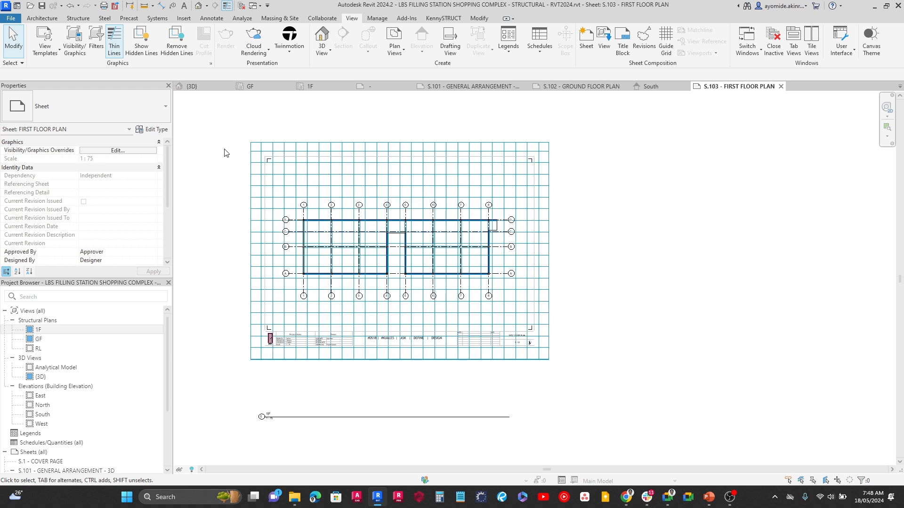
{"action": "left_click", "coordinate": [253, 186]}
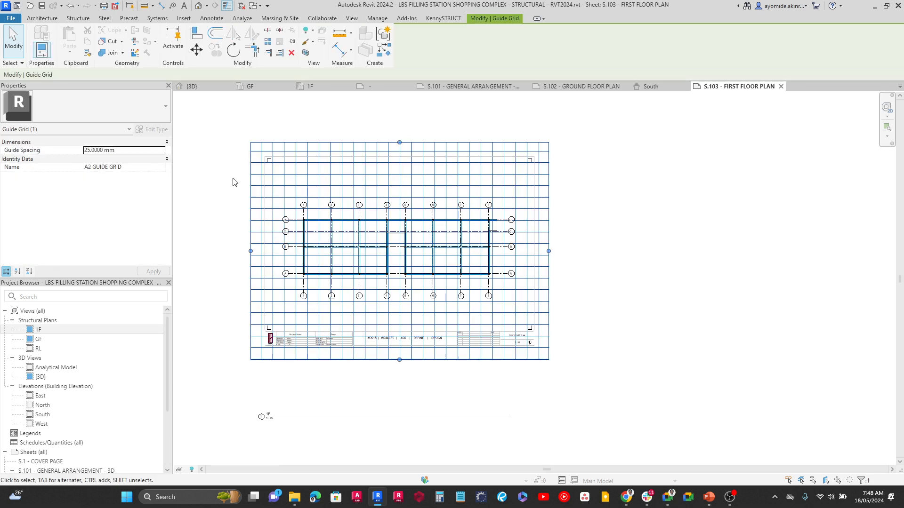
{"action": "scroll", "coordinate": [350, 137], "scroll_direction": "up", "scroll_amount": 3}
{"action": "scroll", "coordinate": [350, 137], "scroll_direction": "up", "scroll_amount": 2}
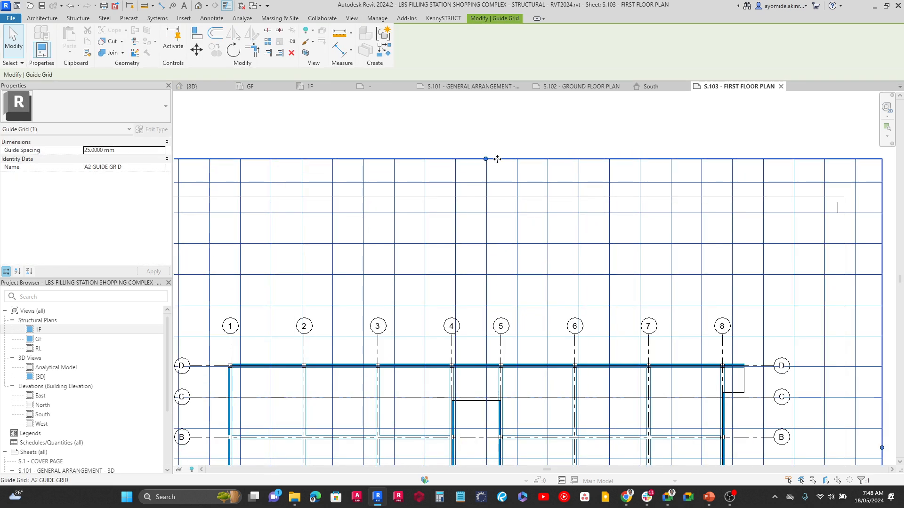
{"action": "left_click_drag", "start_coordinate": [486, 160], "coordinate": [482, 200]}
{"action": "scroll", "coordinate": [518, 211], "scroll_direction": "down", "scroll_amount": 3}
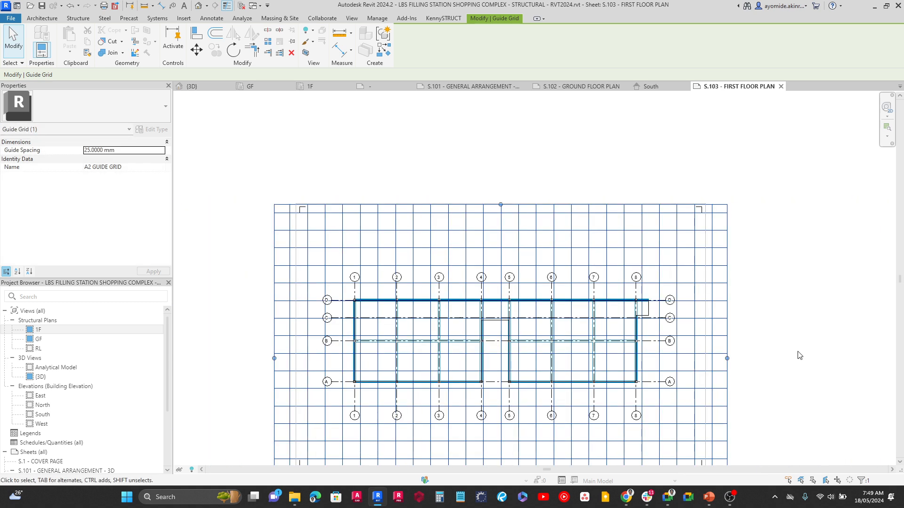
{"action": "scroll", "coordinate": [731, 360], "scroll_direction": "up", "scroll_amount": 1}
{"action": "left_click_drag", "start_coordinate": [696, 359], "coordinate": [654, 358]}
{"action": "scroll", "coordinate": [653, 352], "scroll_direction": "down", "scroll_amount": 1}
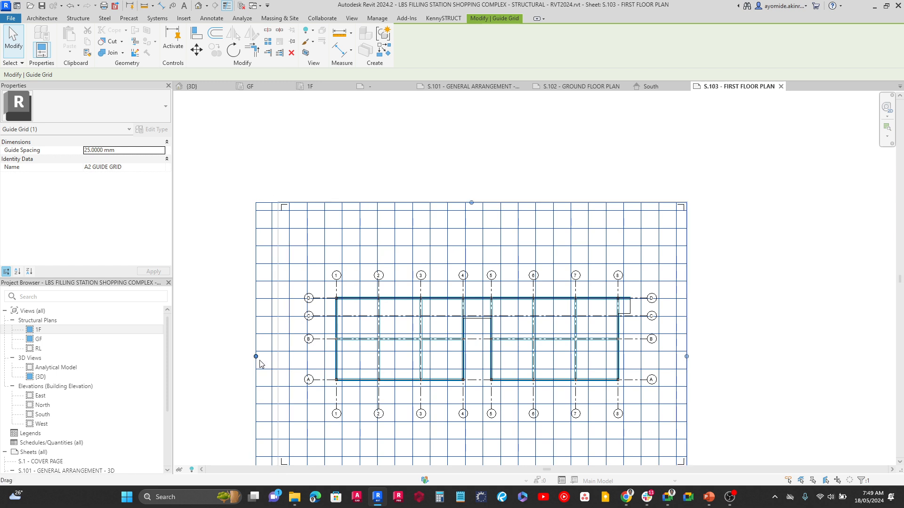
Pull in the left and bottom edges of A2 GUIDE GRID to fit the sheet boundary.
{"action": "left_click_drag", "start_coordinate": [257, 358], "coordinate": [279, 361]}
{"action": "middle_click_drag", "start_coordinate": [432, 366], "coordinate": [419, 256]}
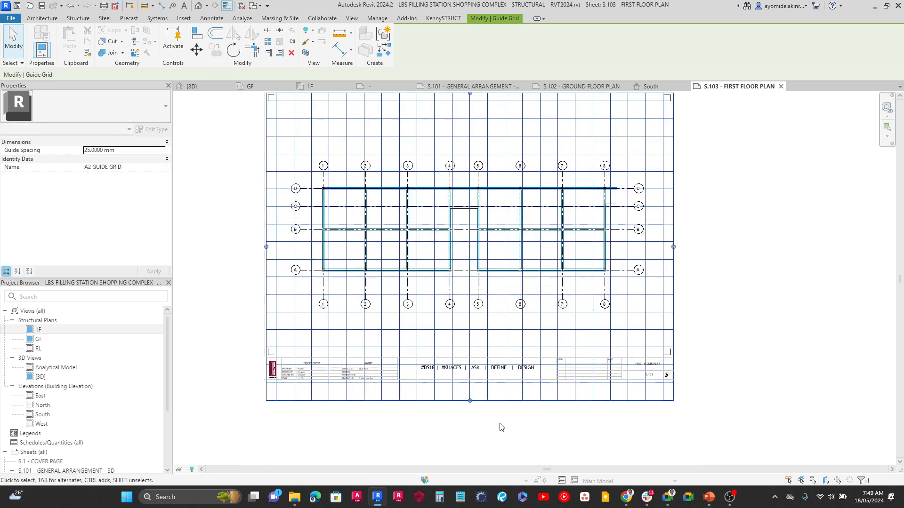
{"action": "left_click_drag", "start_coordinate": [471, 402], "coordinate": [458, 374]}
{"action": "scroll", "coordinate": [473, 381], "scroll_direction": "up", "scroll_amount": 6}
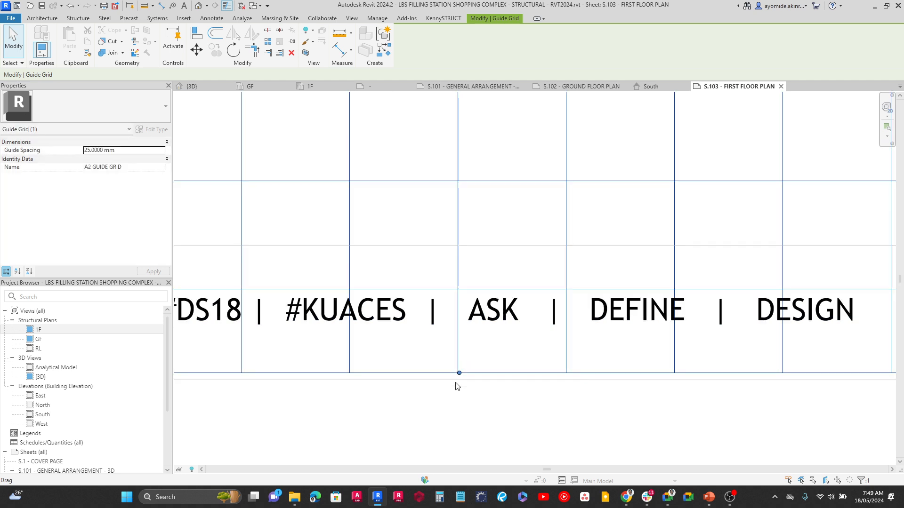
{"action": "left_click", "coordinate": [439, 429]}
{"action": "scroll", "coordinate": [440, 427], "scroll_direction": "down", "scroll_amount": 6}
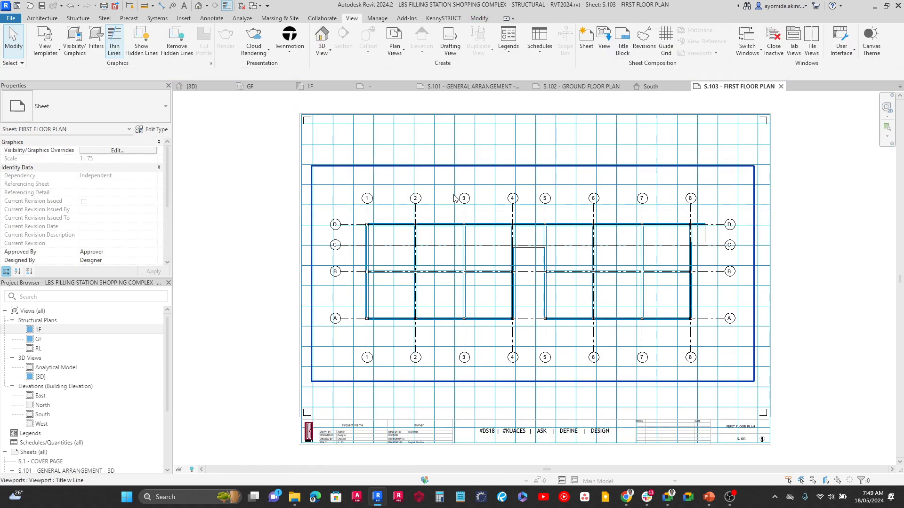
Switch the sheet's Guide Grid property to <None> and back to A2 GUIDE GRID.
{"action": "scroll", "coordinate": [81, 236], "scroll_direction": "down", "scroll_amount": 4}
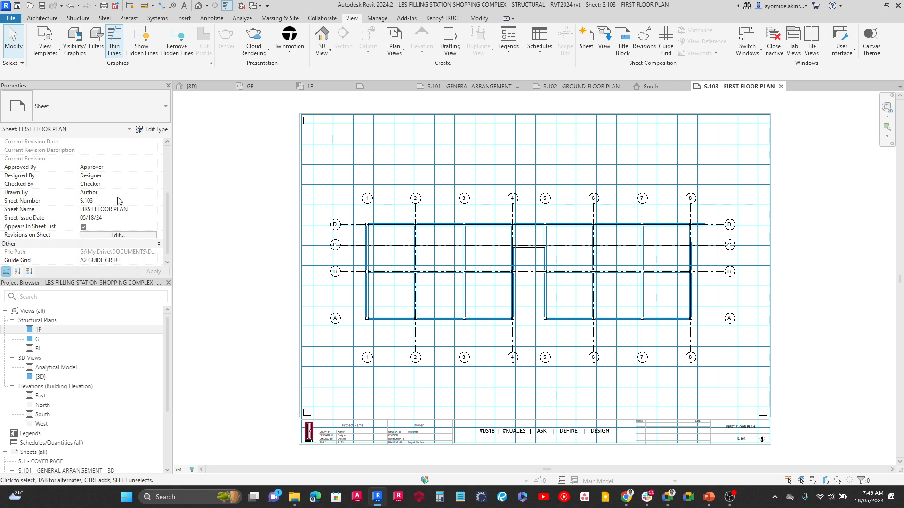
{"action": "scroll", "coordinate": [118, 200], "scroll_direction": "down", "scroll_amount": 1}
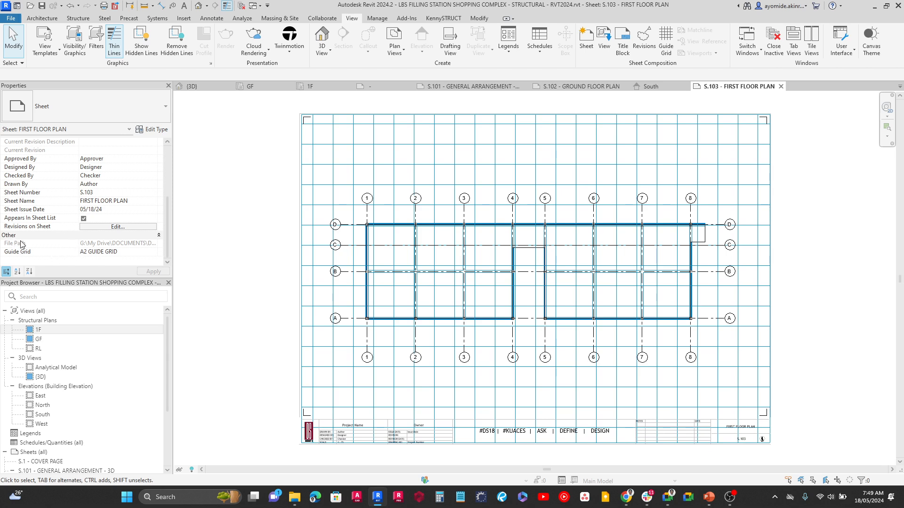
{"action": "left_click", "coordinate": [154, 253]}
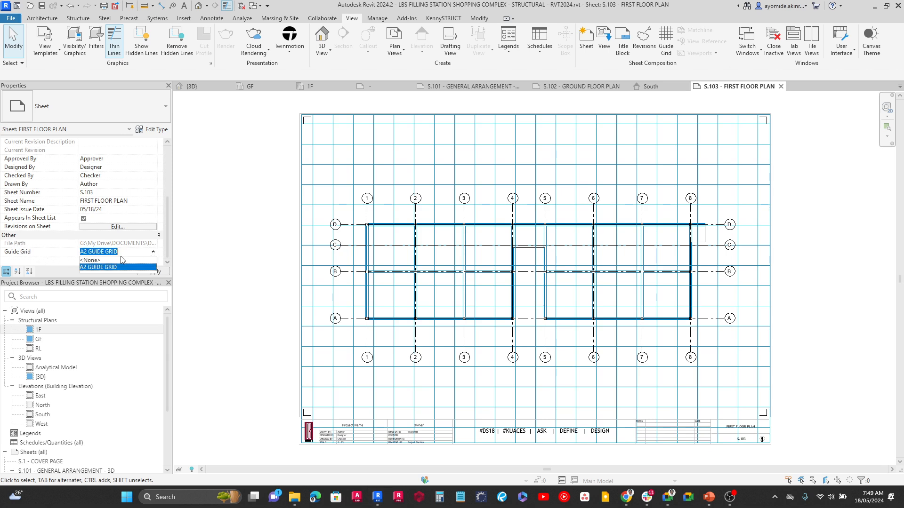
{"action": "left_click", "coordinate": [108, 260]}
{"action": "left_click", "coordinate": [145, 272]}
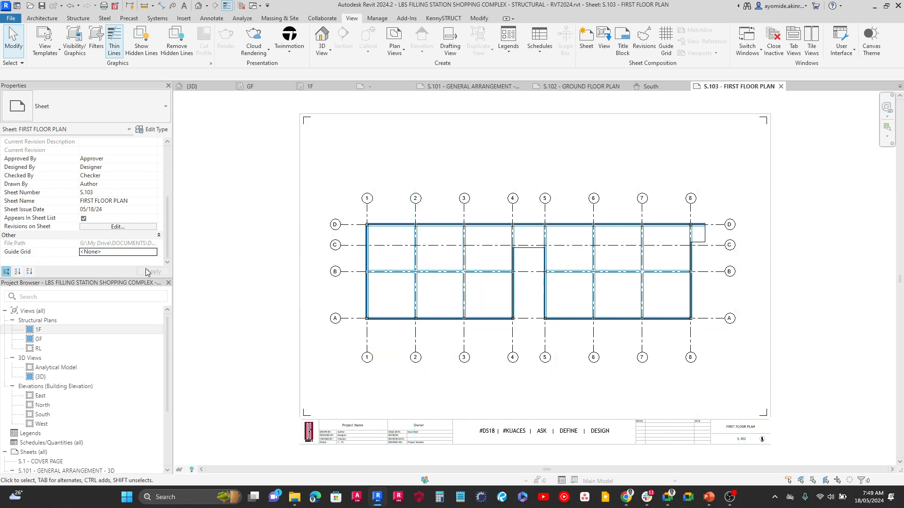
{"action": "left_click", "coordinate": [154, 253]}
{"action": "left_click", "coordinate": [108, 269]}
{"action": "left_click", "coordinate": [150, 273]}
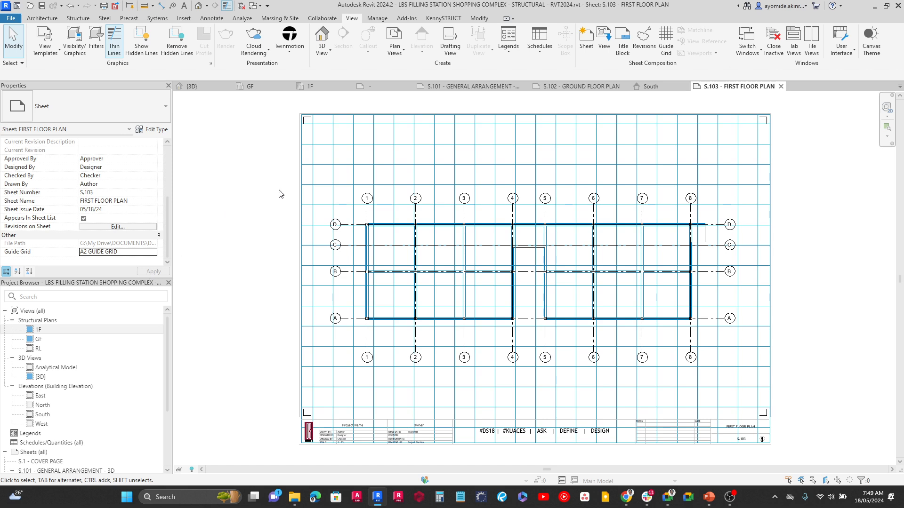
{"action": "scroll", "coordinate": [280, 193], "scroll_direction": "up", "scroll_amount": 3}
{"action": "middle_click_drag", "start_coordinate": [316, 172], "coordinate": [304, 262]}
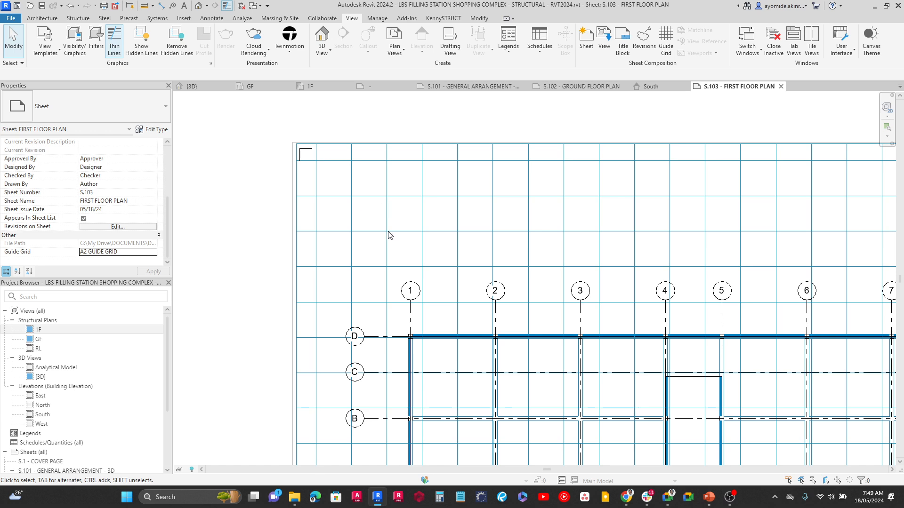
{"action": "scroll", "coordinate": [414, 301], "scroll_direction": "up", "scroll_amount": 1}
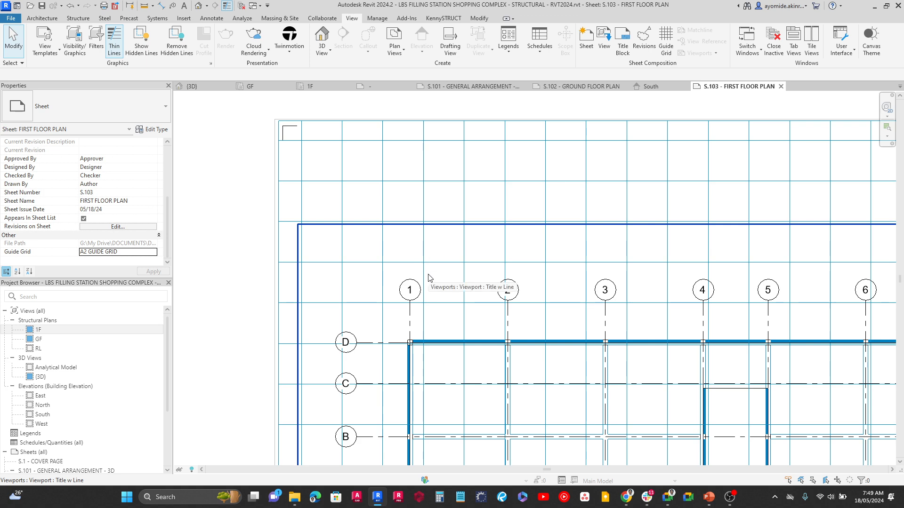
{"action": "scroll", "coordinate": [428, 278], "scroll_direction": "up", "scroll_amount": 1}
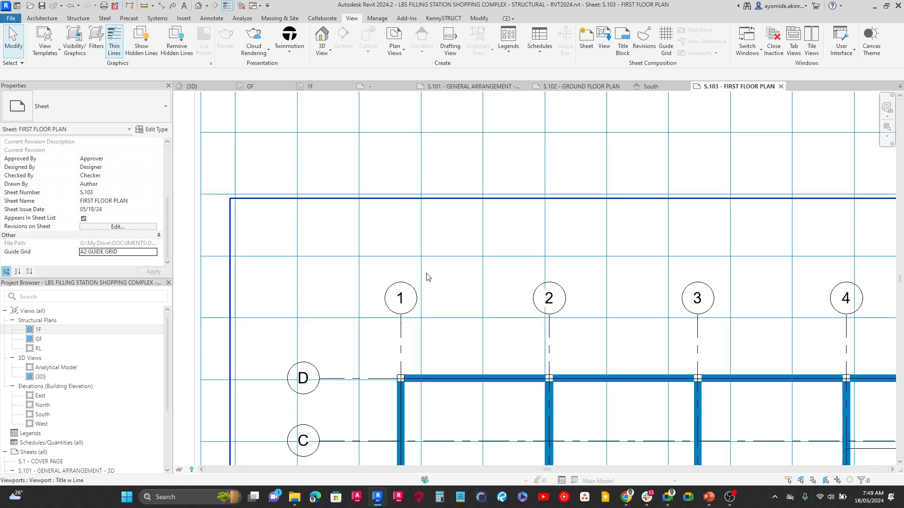
{"action": "left_click", "coordinate": [479, 18]}
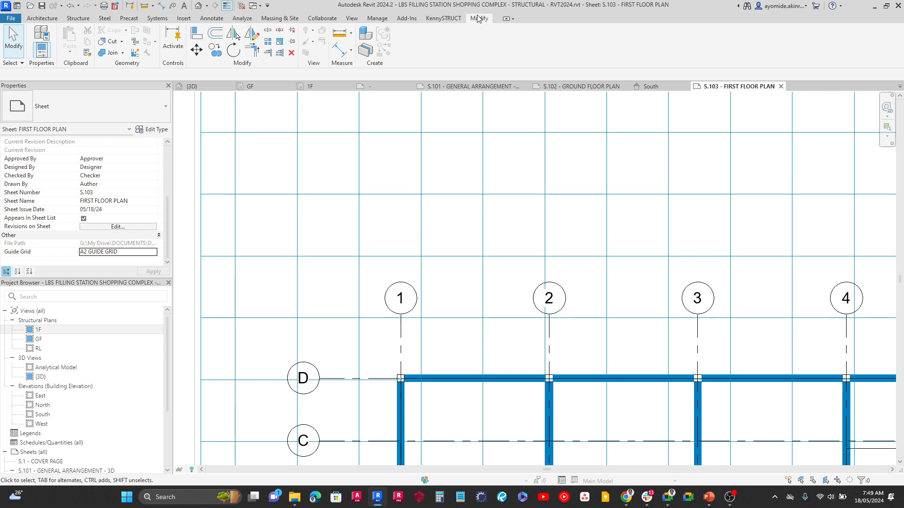
{"action": "left_click", "coordinate": [195, 33]}
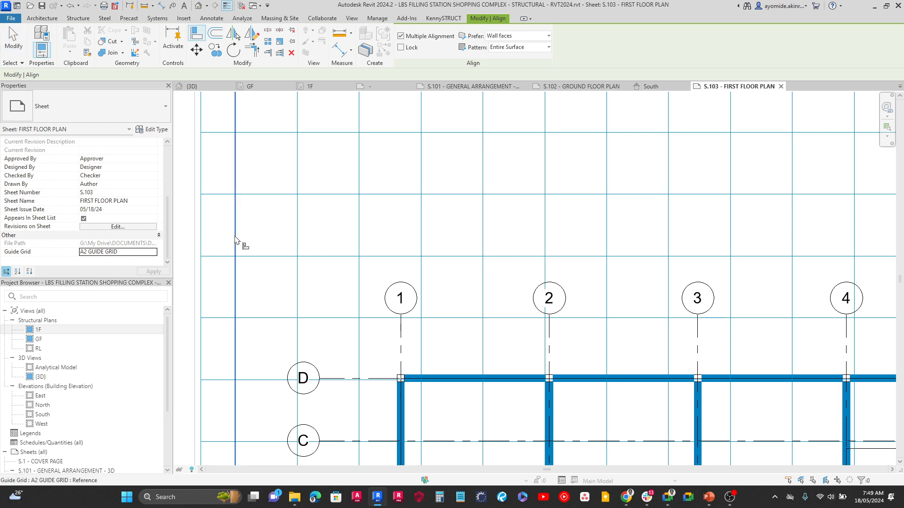
{"action": "left_click", "coordinate": [423, 226]}
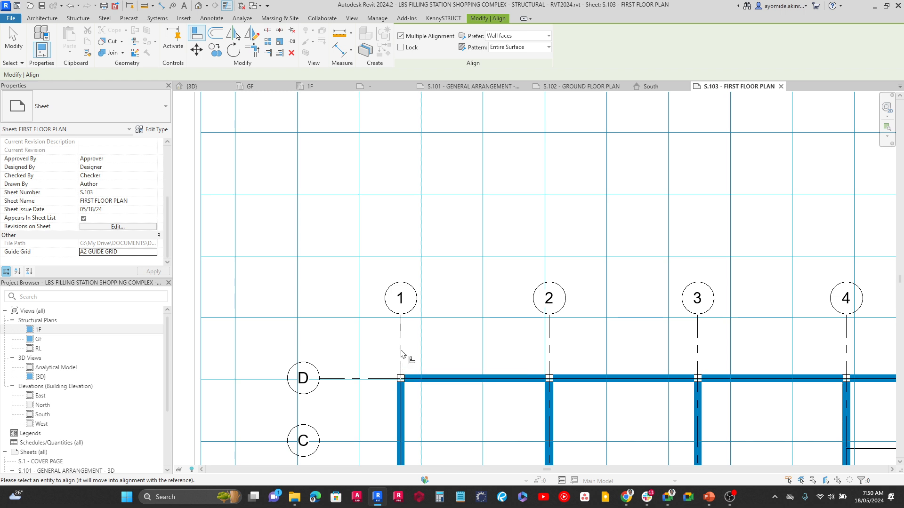
{"action": "key", "text": "Escape"}
{"action": "key", "text": "Escape"}
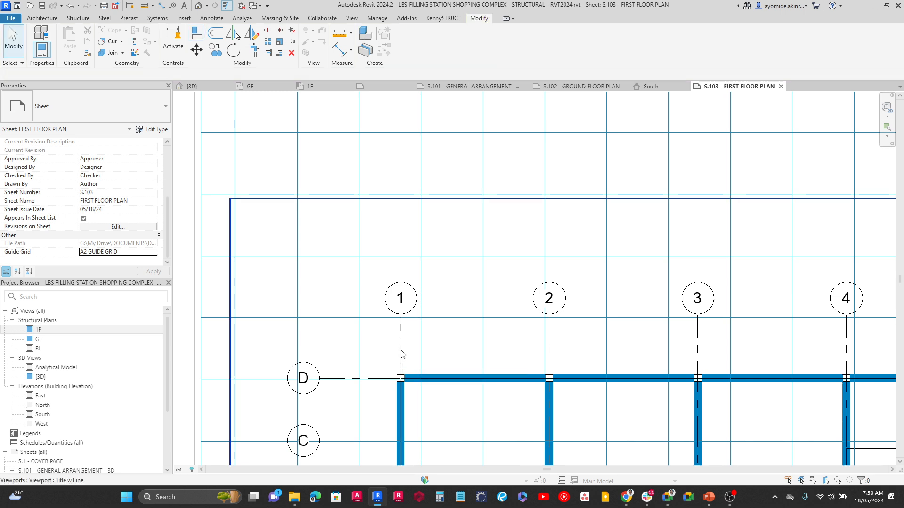
Move the 1F viewport horizontally to the right so grid line 1 lies on the nearest vertical guide grid line.
{"action": "left_click", "coordinate": [402, 354]}
{"action": "scroll", "coordinate": [400, 339], "scroll_direction": "up", "scroll_amount": 3}
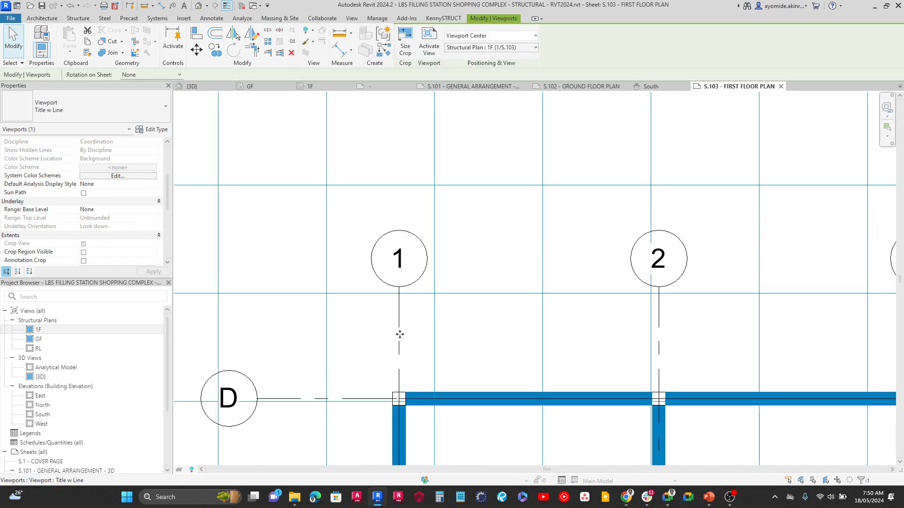
{"action": "scroll", "coordinate": [400, 335], "scroll_direction": "down", "scroll_amount": 4}
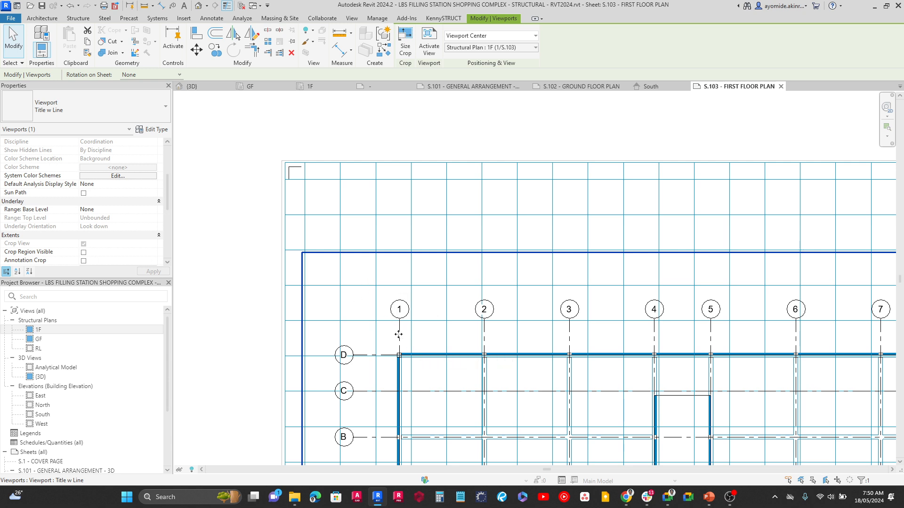
{"action": "scroll", "coordinate": [413, 343], "scroll_direction": "down", "scroll_amount": 3}
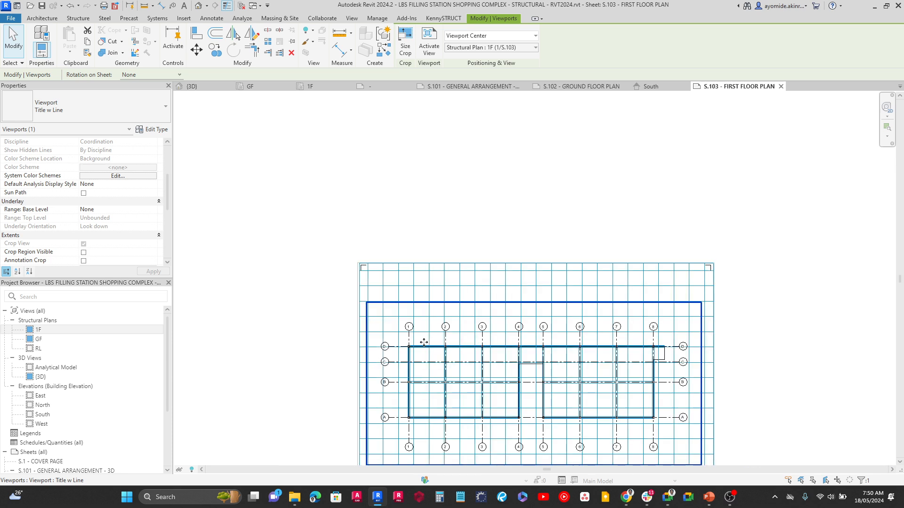
{"action": "scroll", "coordinate": [421, 337], "scroll_direction": "up", "scroll_amount": 2}
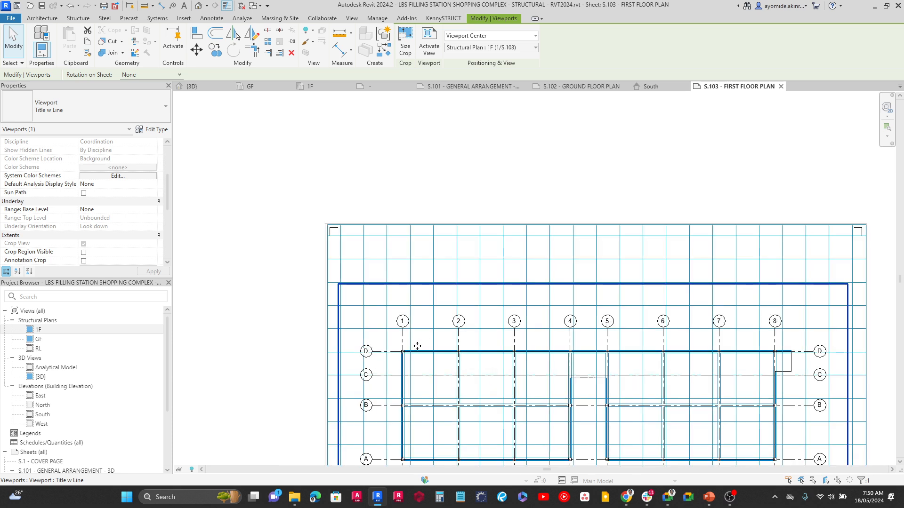
{"action": "scroll", "coordinate": [416, 343], "scroll_direction": "up", "scroll_amount": 5}
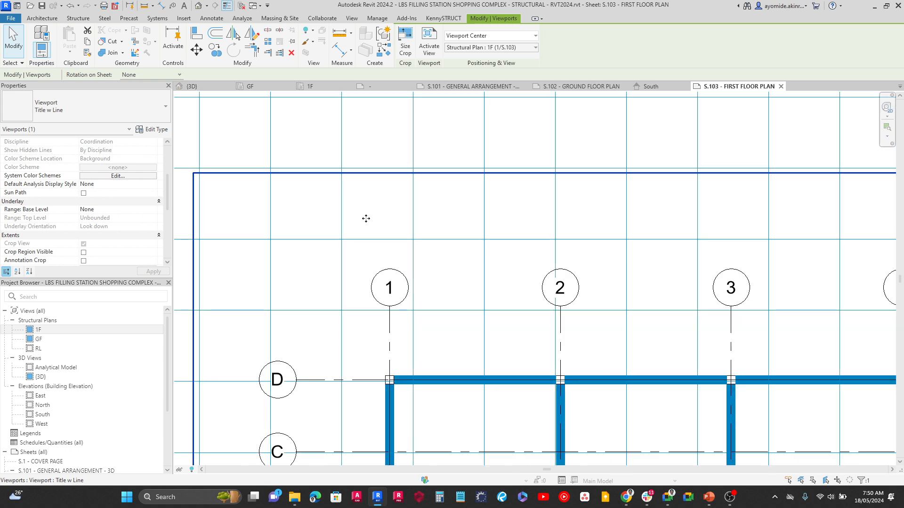
{"action": "left_click", "coordinate": [196, 49]}
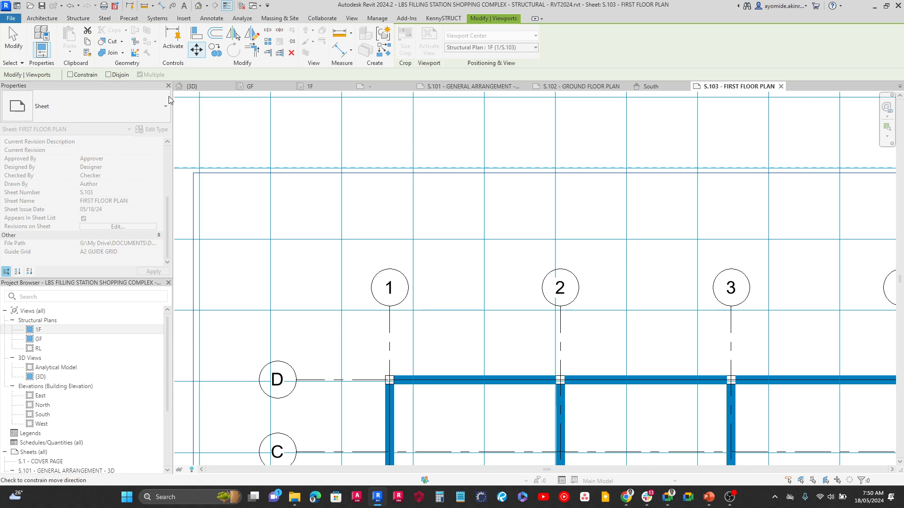
{"action": "left_click", "coordinate": [389, 326]}
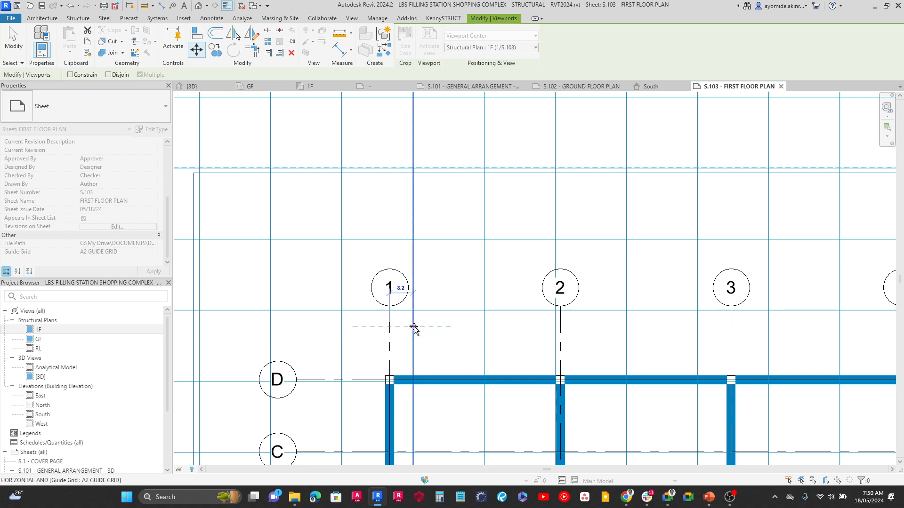
{"action": "left_click", "coordinate": [414, 327]}
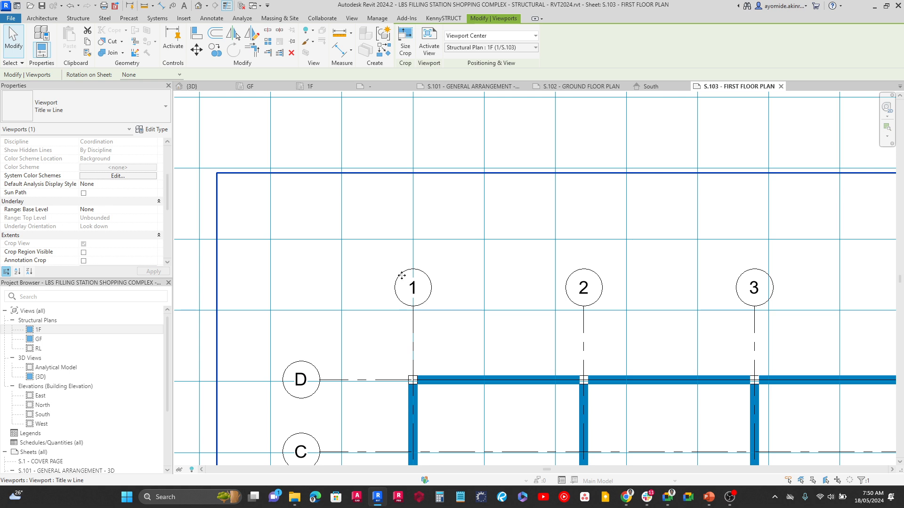
Move the 1F viewport vertically down so grid line D lies on the nearest horizontal guide grid line.
{"action": "scroll", "coordinate": [401, 275], "scroll_direction": "down", "scroll_amount": 2}
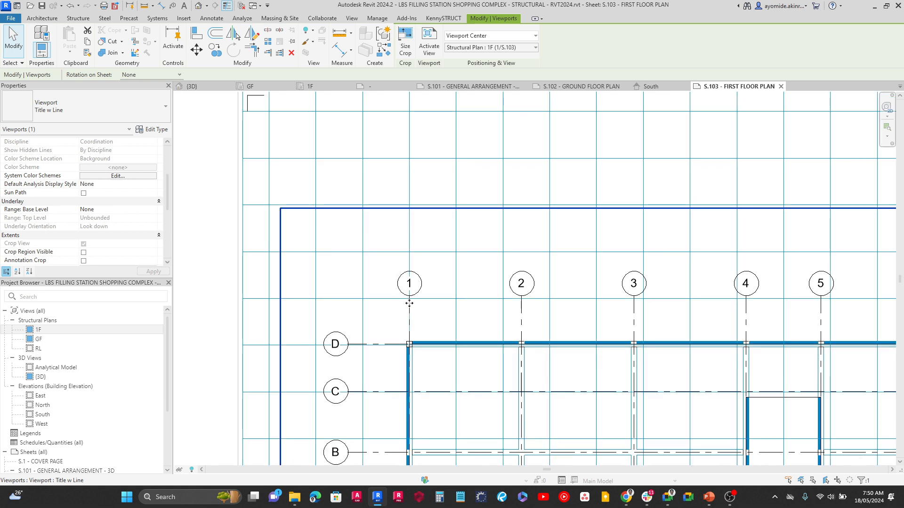
{"action": "scroll", "coordinate": [408, 278], "scroll_direction": "down", "scroll_amount": 2}
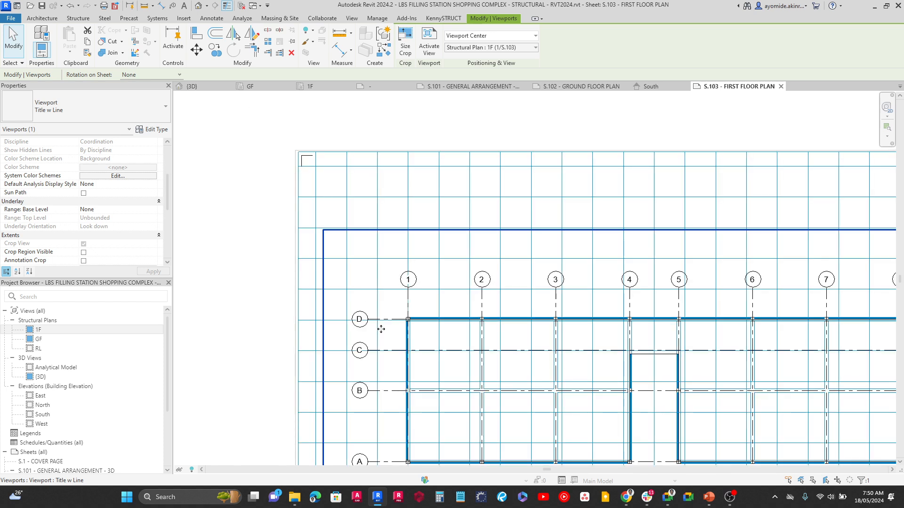
{"action": "scroll", "coordinate": [383, 315], "scroll_direction": "down", "scroll_amount": 3}
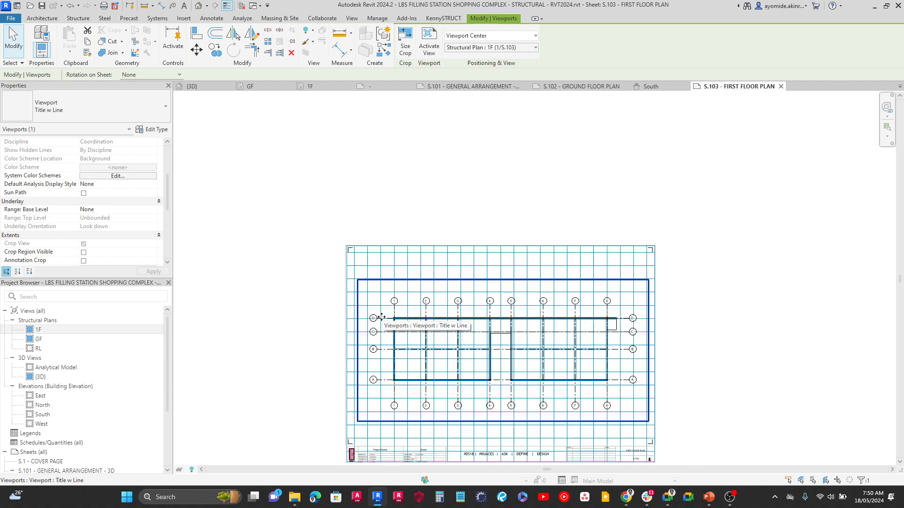
{"action": "scroll", "coordinate": [383, 318], "scroll_direction": "up", "scroll_amount": 3}
{"action": "scroll", "coordinate": [379, 322], "scroll_direction": "up", "scroll_amount": 4}
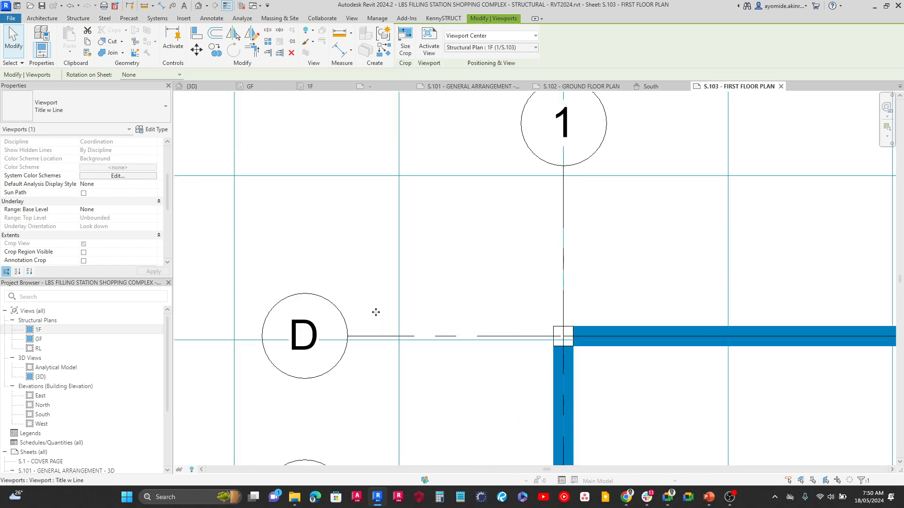
{"action": "key", "text": "Escape"}
{"action": "left_click", "coordinate": [204, 53]}
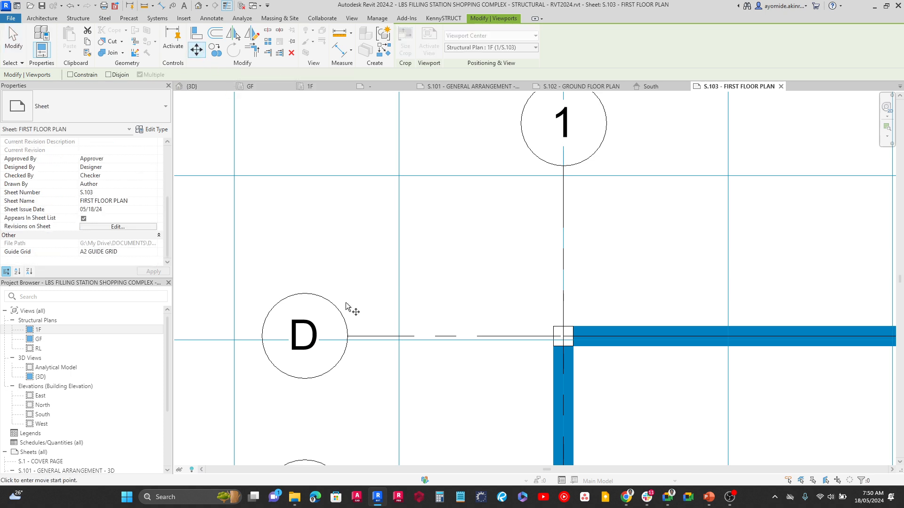
{"action": "left_click", "coordinate": [378, 339]}
{"action": "left_click", "coordinate": [378, 343]}
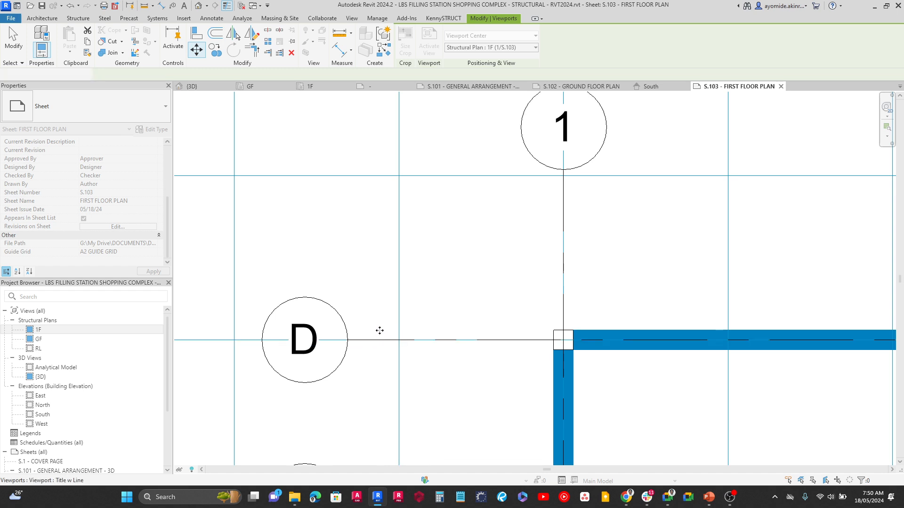
{"action": "scroll", "coordinate": [380, 327], "scroll_direction": "down", "scroll_amount": 5}
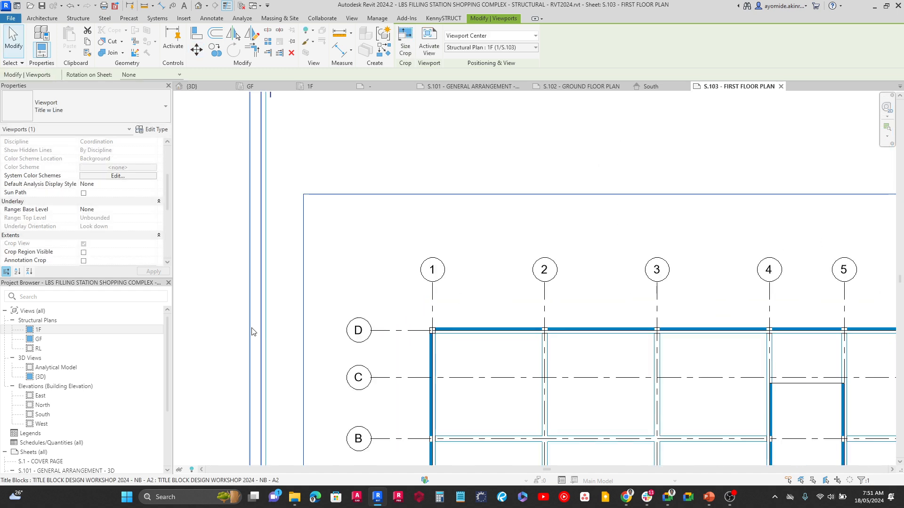
Assign A2 GUIDE GRID as the Guide Grid of the S.102 - GROUND FLOOR PLAN sheet.
{"action": "left_click", "coordinate": [245, 334]}
{"action": "middle_click", "coordinate": [244, 334]}
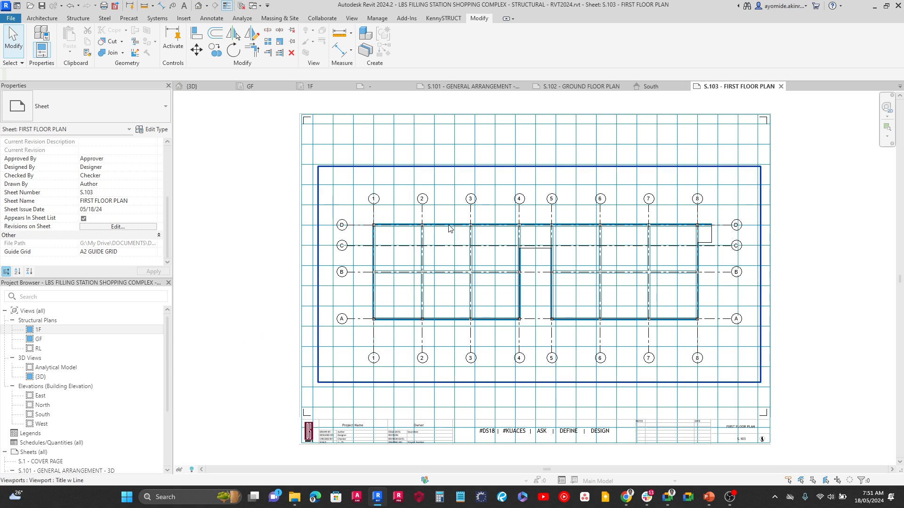
{"action": "left_click", "coordinate": [565, 88]}
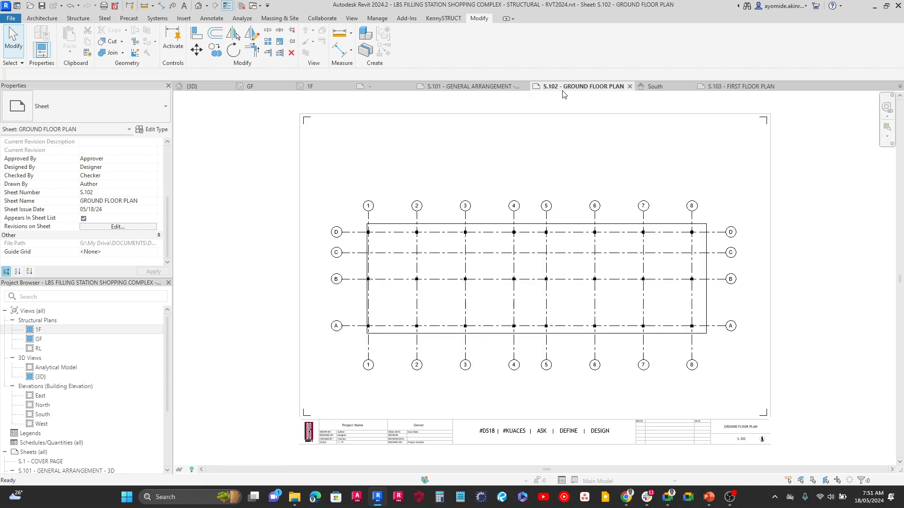
{"action": "left_click", "coordinate": [153, 252]}
{"action": "left_click", "coordinate": [106, 265]}
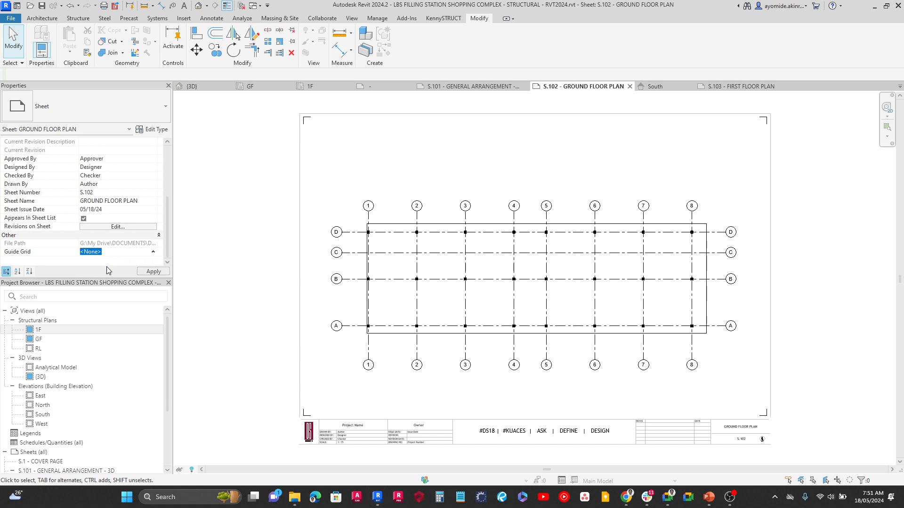
{"action": "left_click", "coordinate": [153, 272]}
Move the GF viewport horizontally to the right so grid line 1 lies on the nearest vertical guide grid line.
{"action": "scroll", "coordinate": [390, 193], "scroll_direction": "up", "scroll_amount": 3}
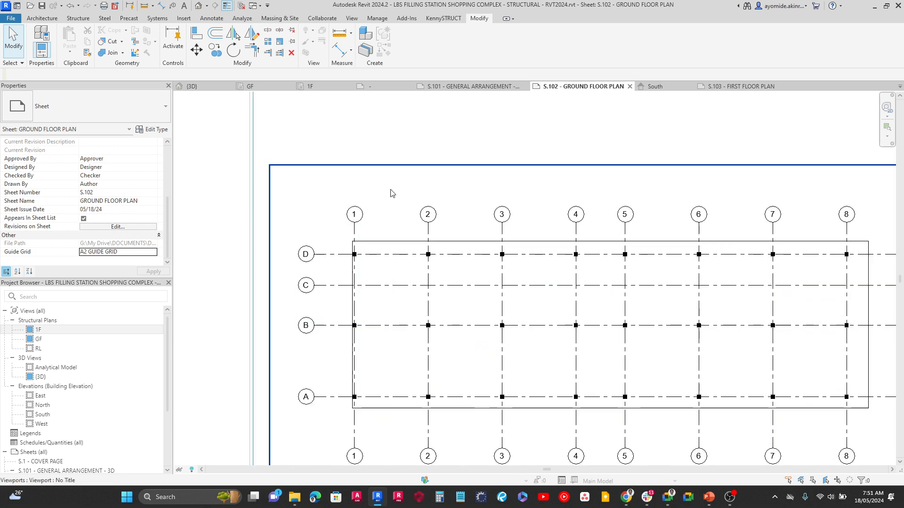
{"action": "scroll", "coordinate": [276, 232], "scroll_direction": "up", "scroll_amount": 2}
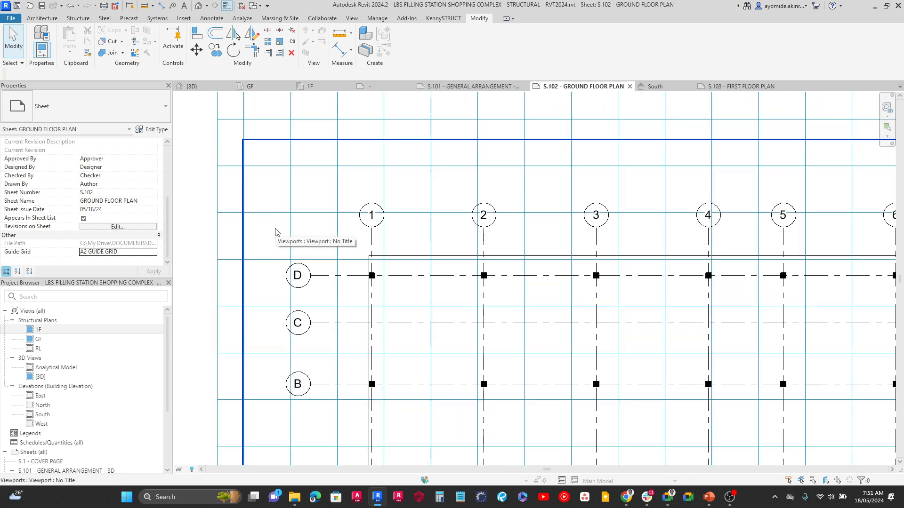
{"action": "left_click", "coordinate": [373, 242]}
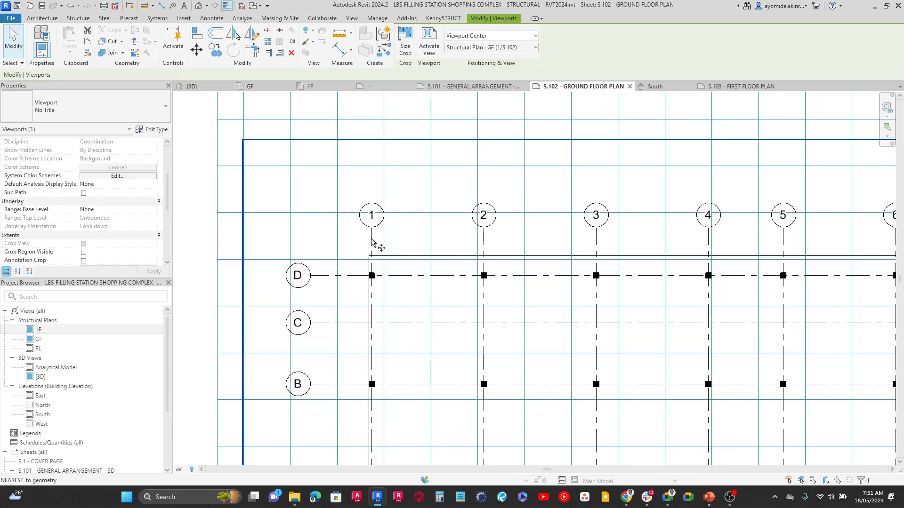
{"action": "left_click_drag", "start_coordinate": [372, 243], "coordinate": [386, 239]}
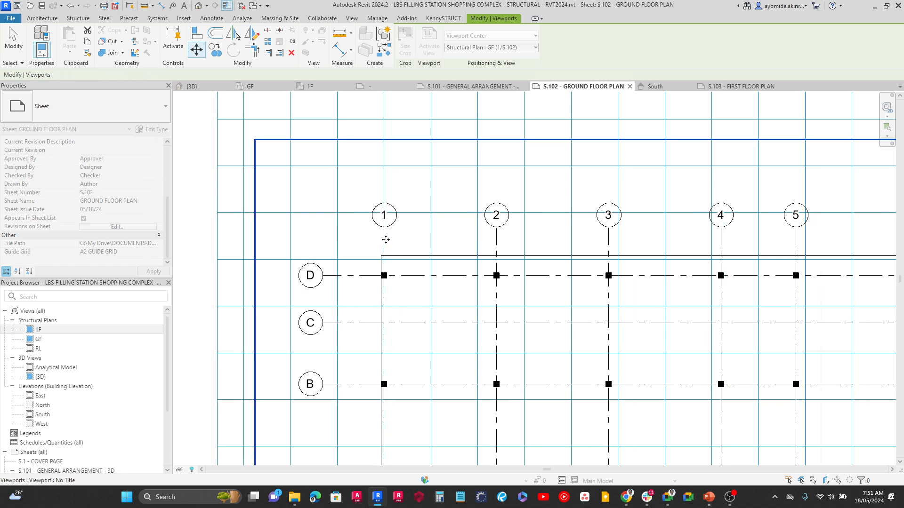
Move the GF viewport vertically up so grid line D lies on the nearest horizontal guide grid line.
{"action": "key", "text": "m"}
{"action": "key", "text": "v"}
{"action": "left_click", "coordinate": [362, 276]}
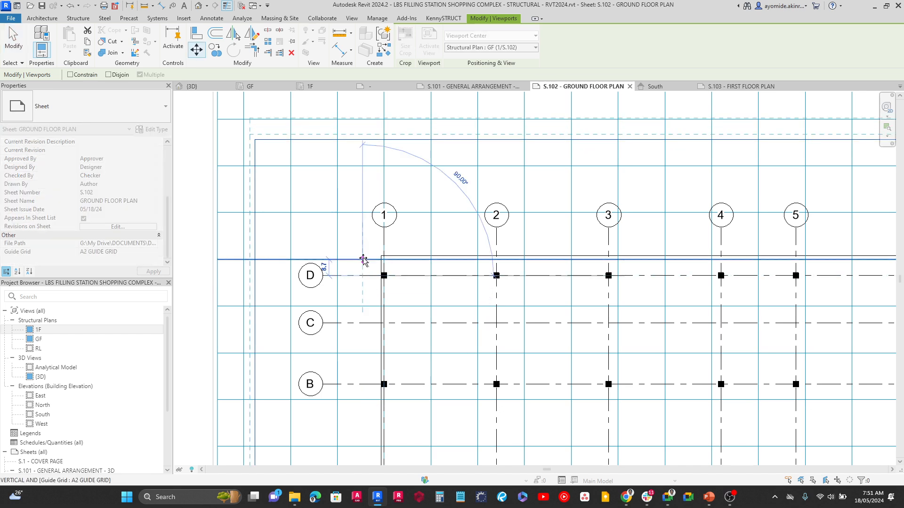
{"action": "left_click", "coordinate": [363, 260]}
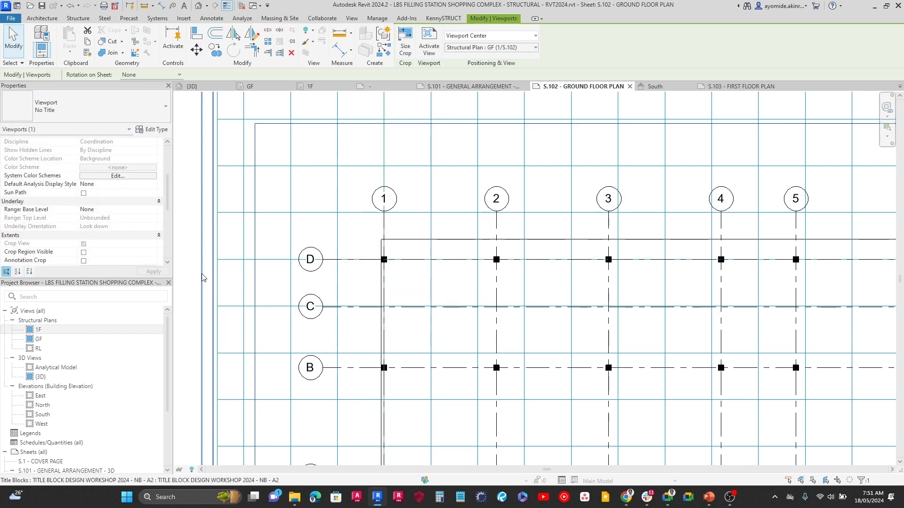
{"action": "left_click", "coordinate": [192, 283]}
{"action": "key", "text": "z"}
{"action": "key", "text": "f"}
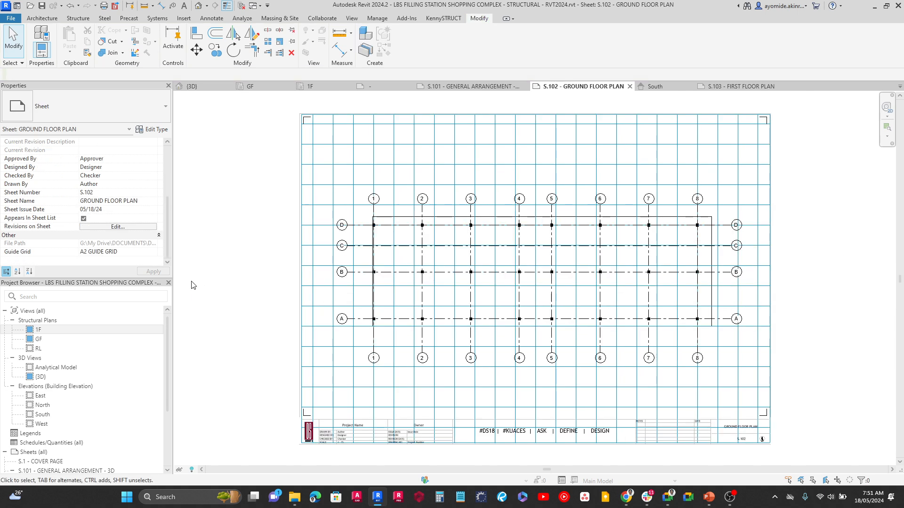
Compare the plan positions on the S.102 - GROUND FLOOR PLAN and S.103 - FIRST FLOOR PLAN sheets.
{"action": "left_click", "coordinate": [735, 92]}
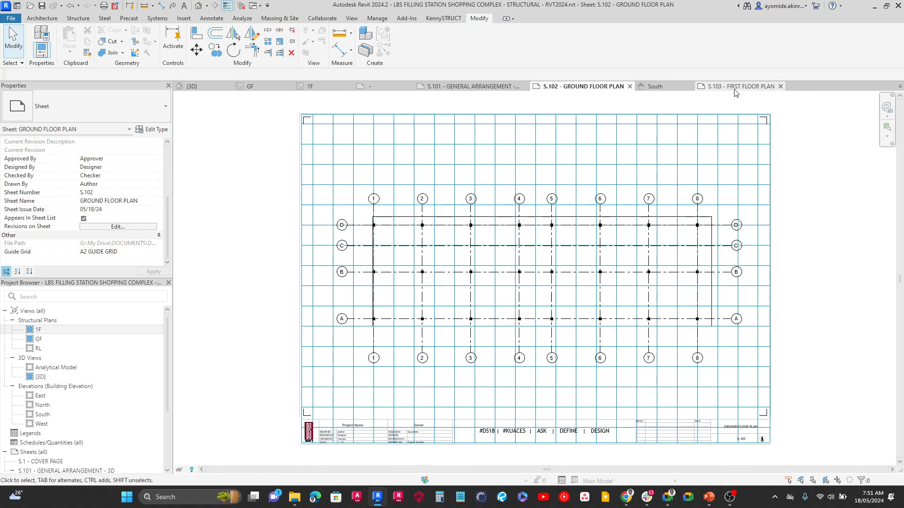
{"action": "left_click", "coordinate": [583, 87]}
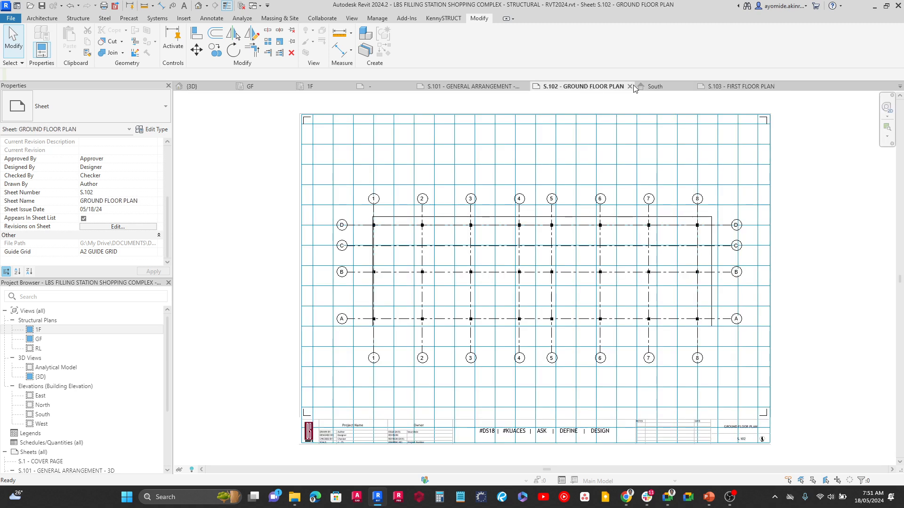
{"action": "left_click", "coordinate": [719, 92]}
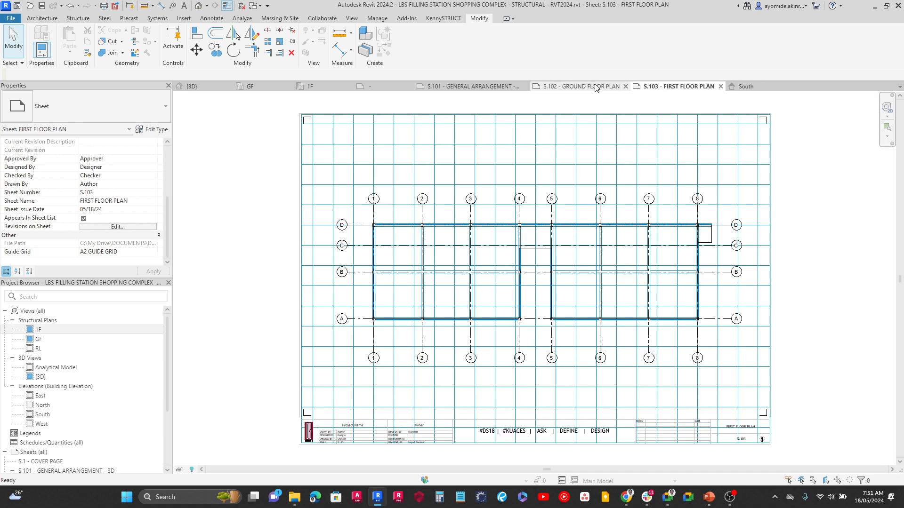
{"action": "left_click", "coordinate": [584, 87]}
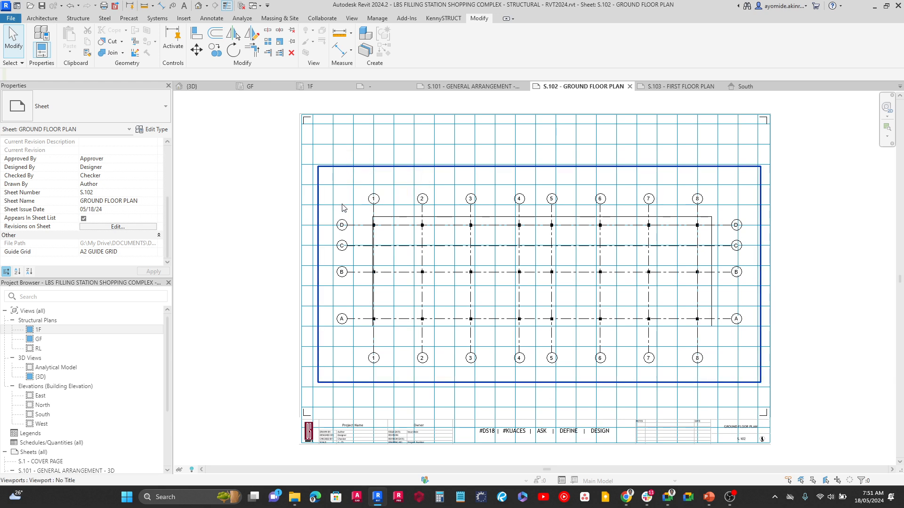
Set the Guide Grid of the S.103 - FIRST FLOOR PLAN sheet to <None>.
{"action": "left_click", "coordinate": [676, 86]}
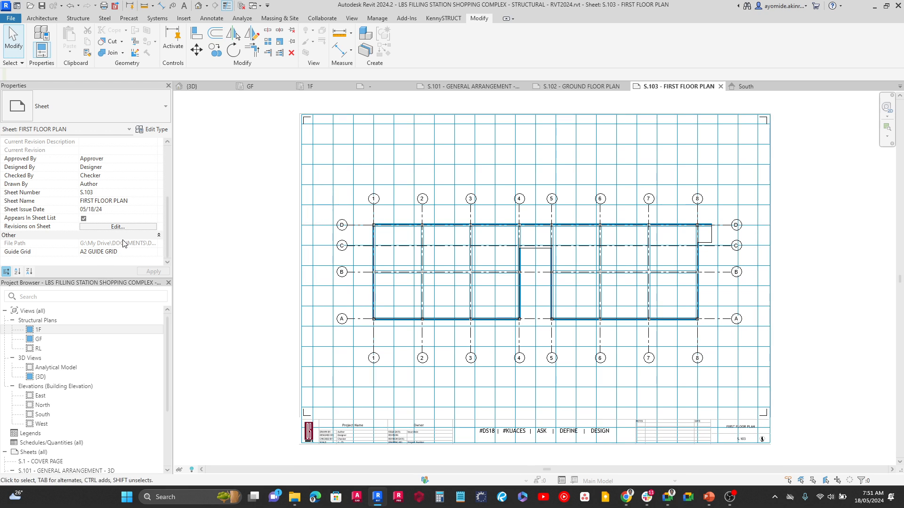
{"action": "left_click", "coordinate": [150, 254]}
{"action": "left_click", "coordinate": [154, 252]}
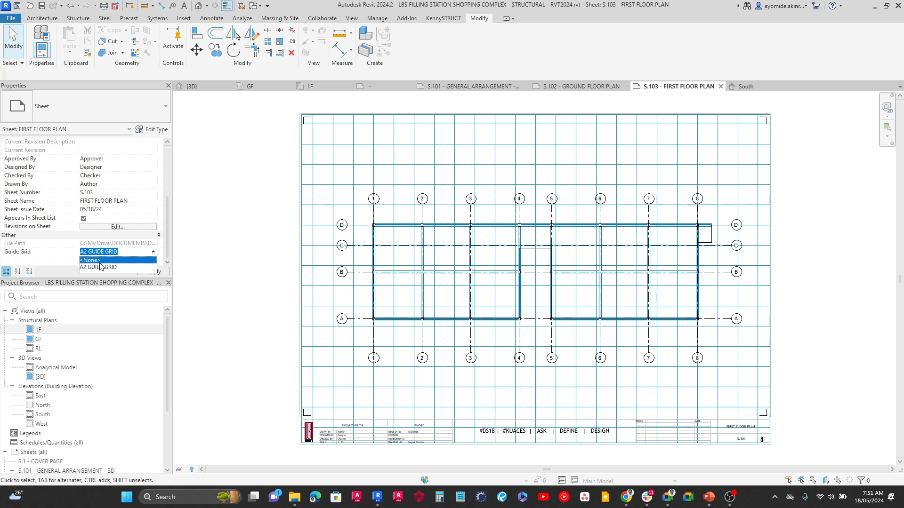
{"action": "left_click", "coordinate": [103, 261]}
{"action": "left_click", "coordinate": [139, 272]}
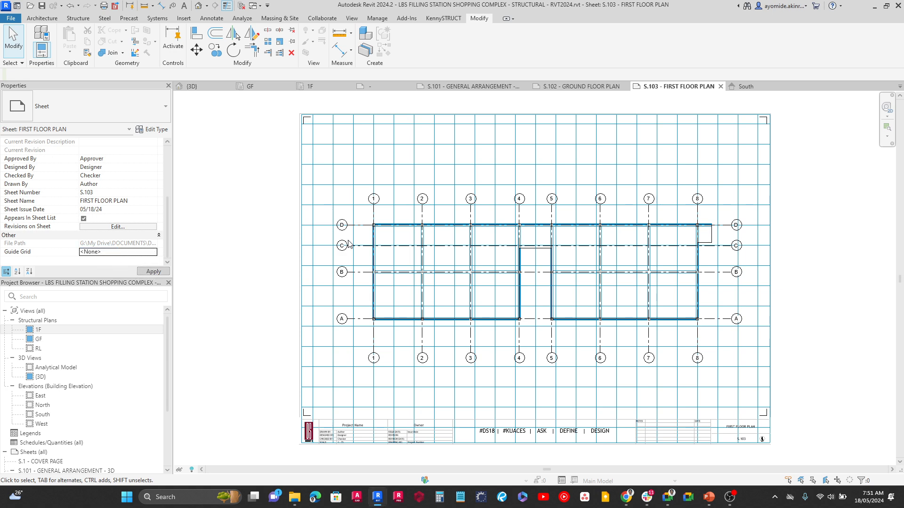
Set the Guide Grid of the S.102 - GROUND FLOOR PLAN sheet to <None>.
{"action": "left_click", "coordinate": [574, 85]}
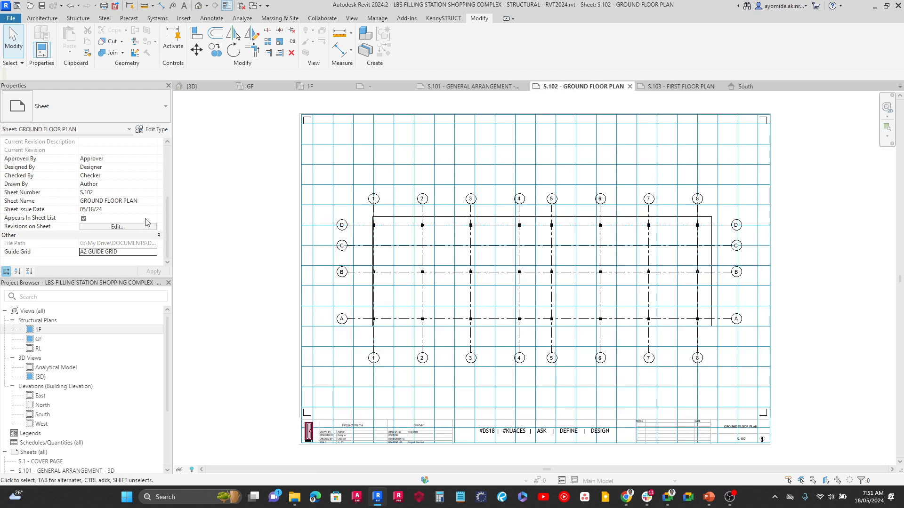
{"action": "left_click", "coordinate": [151, 254]}
{"action": "left_click", "coordinate": [153, 252]}
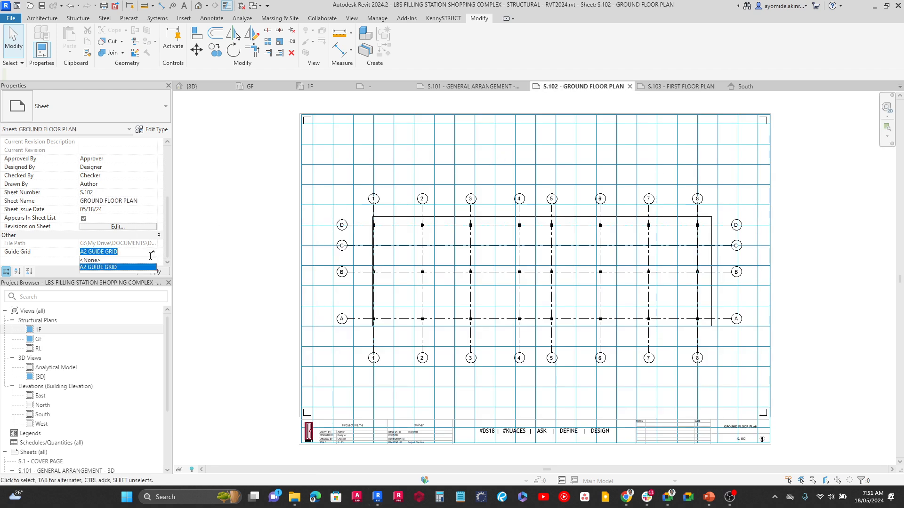
{"action": "left_click", "coordinate": [135, 261]}
{"action": "left_click", "coordinate": [153, 272]}
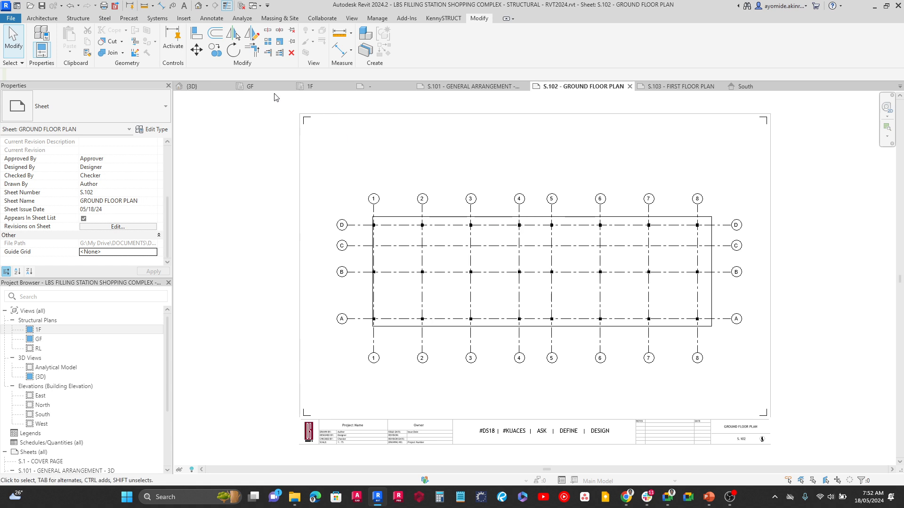
{"action": "left_click", "coordinate": [262, 89]}
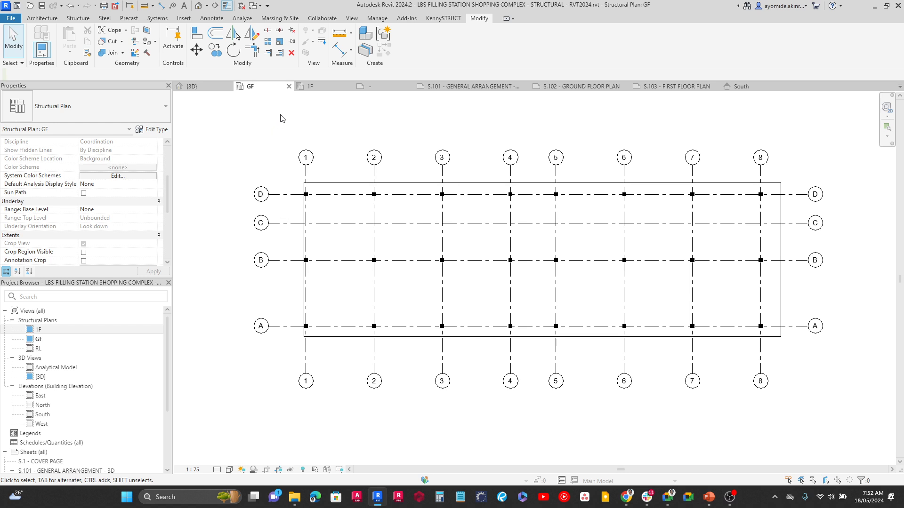
{"action": "left_click", "coordinate": [205, 20]}
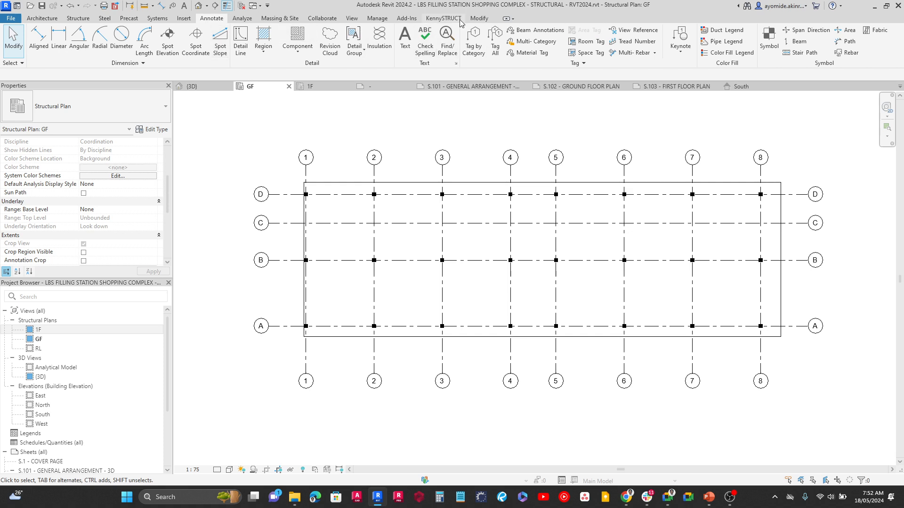
{"action": "left_click", "coordinate": [479, 19]}
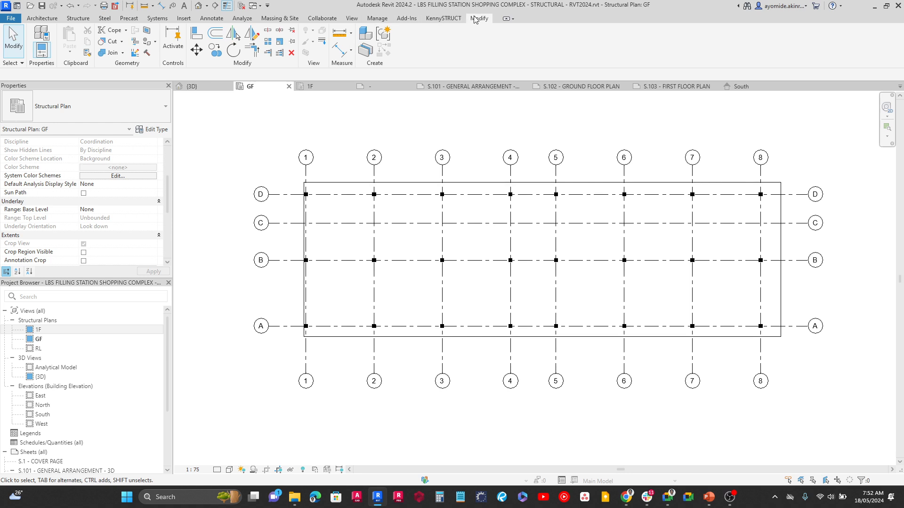
{"action": "left_click", "coordinate": [332, 57]}
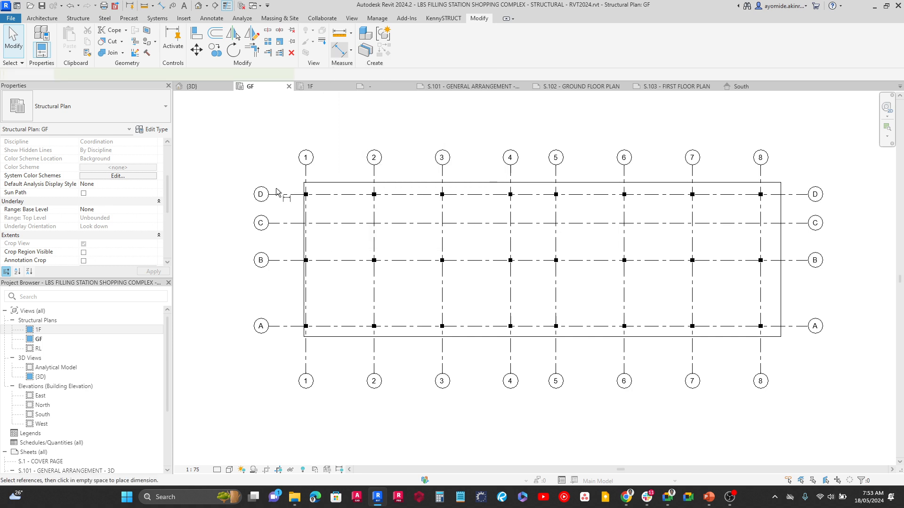
{"action": "scroll", "coordinate": [277, 193], "scroll_direction": "up", "scroll_amount": 3}
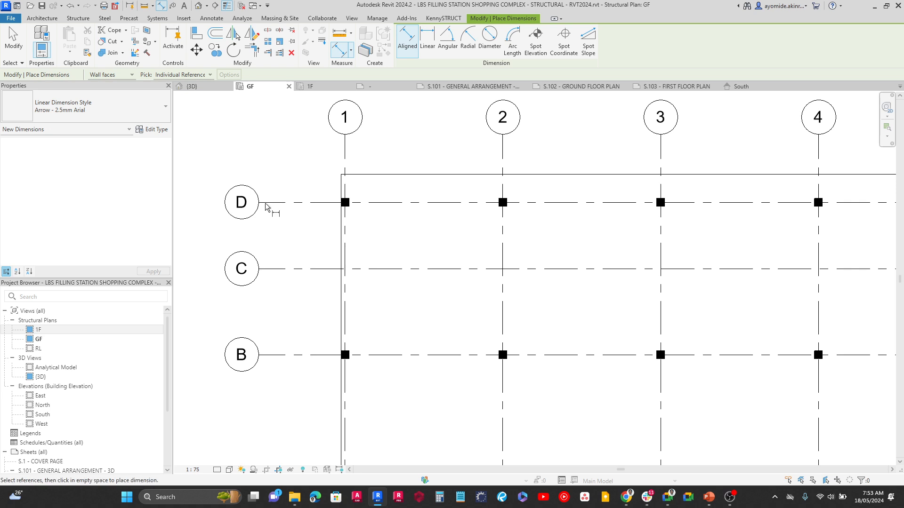
{"action": "scroll", "coordinate": [269, 206], "scroll_direction": "down", "scroll_amount": 2}
{"action": "middle_click_drag", "start_coordinate": [273, 207], "coordinate": [275, 175]}
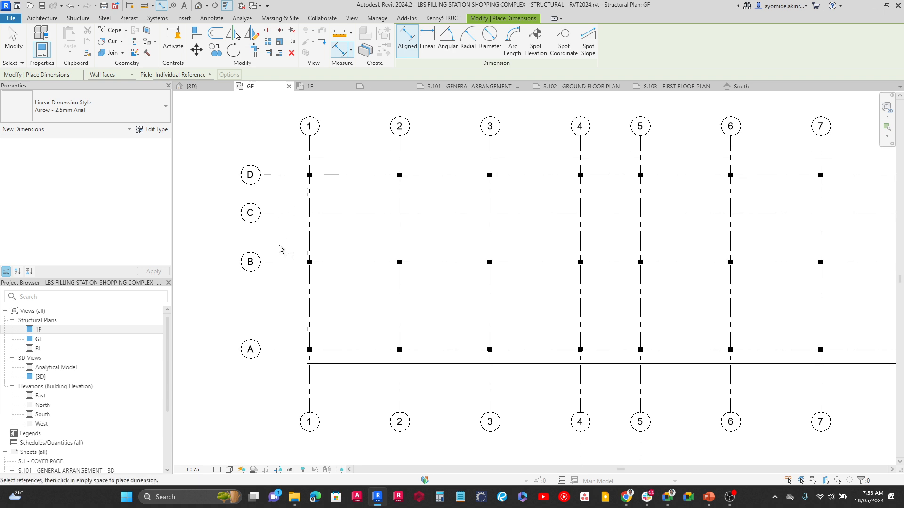
{"action": "scroll", "coordinate": [282, 350], "scroll_direction": "down", "scroll_amount": 2}
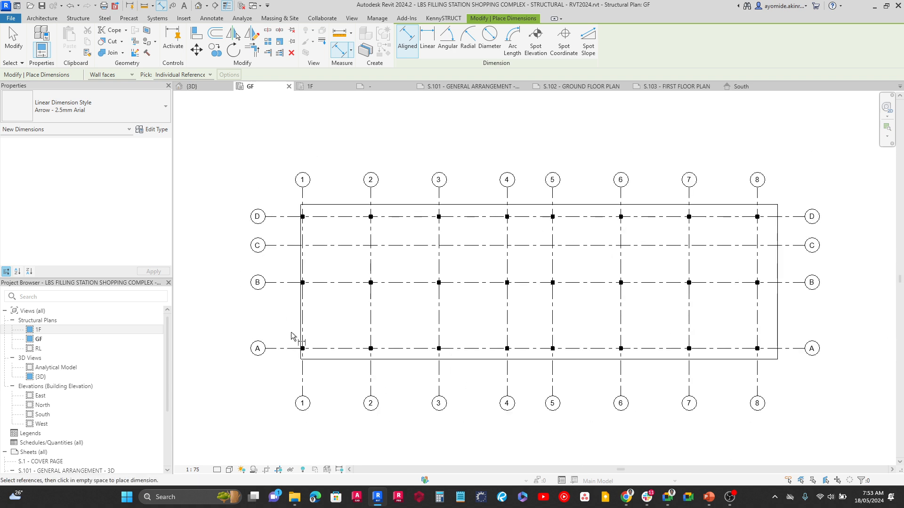
{"action": "key", "text": "Escape"}
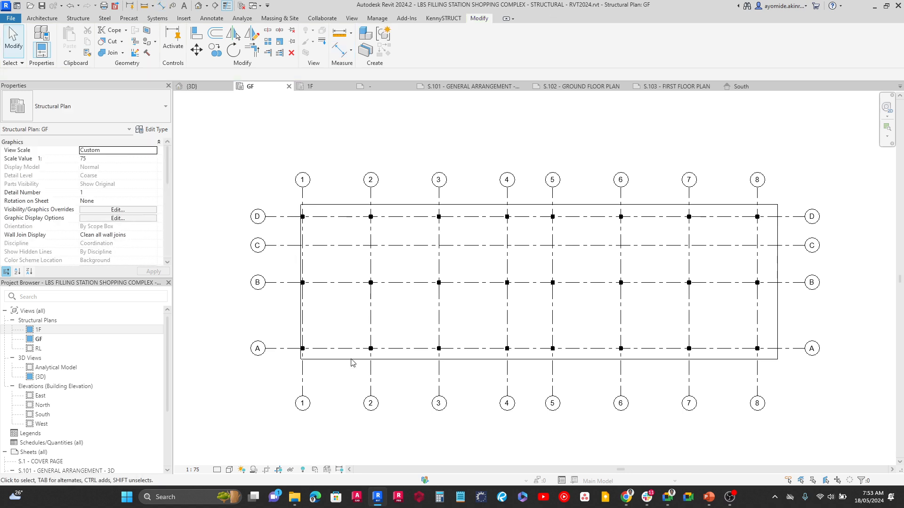
{"action": "left_click", "coordinate": [303, 403]}
{"action": "key", "text": "Escape"}
{"action": "scroll", "coordinate": [277, 217], "scroll_direction": "up", "scroll_amount": 1}
{"action": "scroll", "coordinate": [279, 221], "scroll_direction": "up", "scroll_amount": 1}
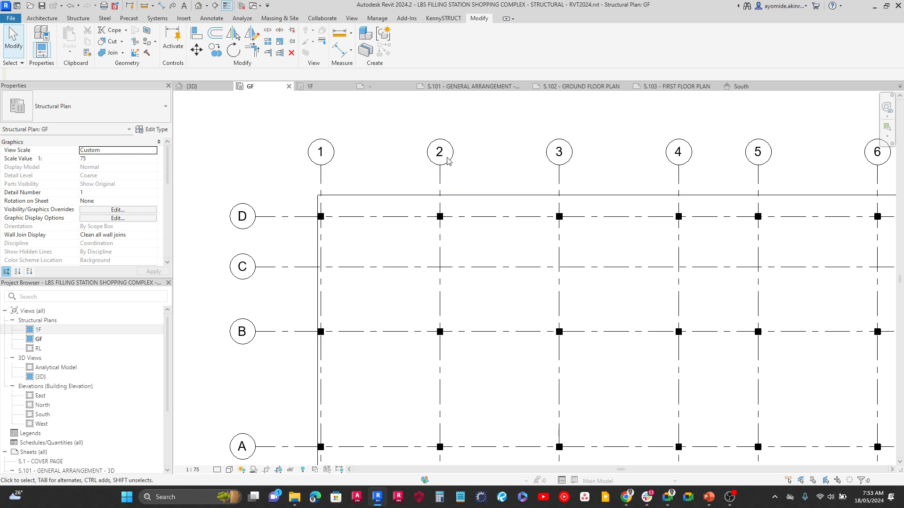
{"action": "scroll", "coordinate": [450, 179], "scroll_direction": "down", "scroll_amount": 1}
{"action": "middle_click_drag", "start_coordinate": [532, 208], "coordinate": [372, 209]}
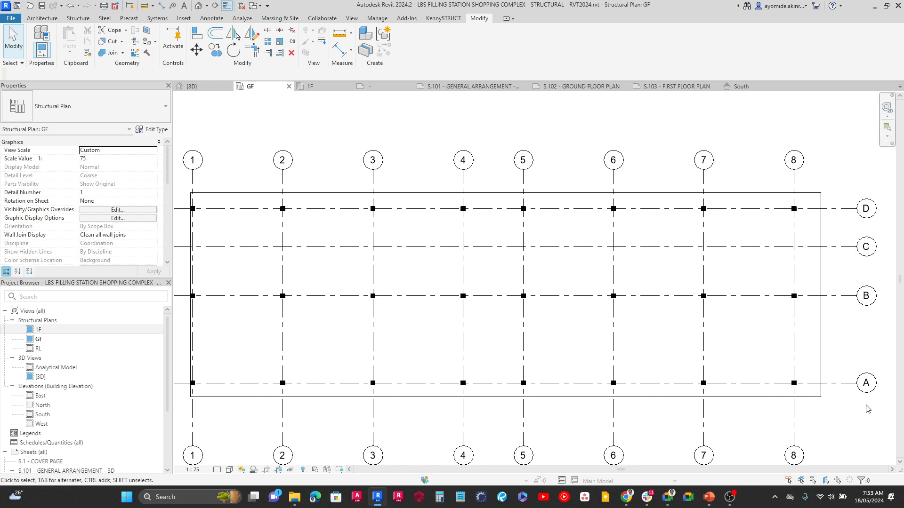
{"action": "left_click", "coordinate": [803, 482]}
Look at the 1F structural plan, return to the GF structural plan and close the GF view.
{"action": "left_click", "coordinate": [324, 86]}
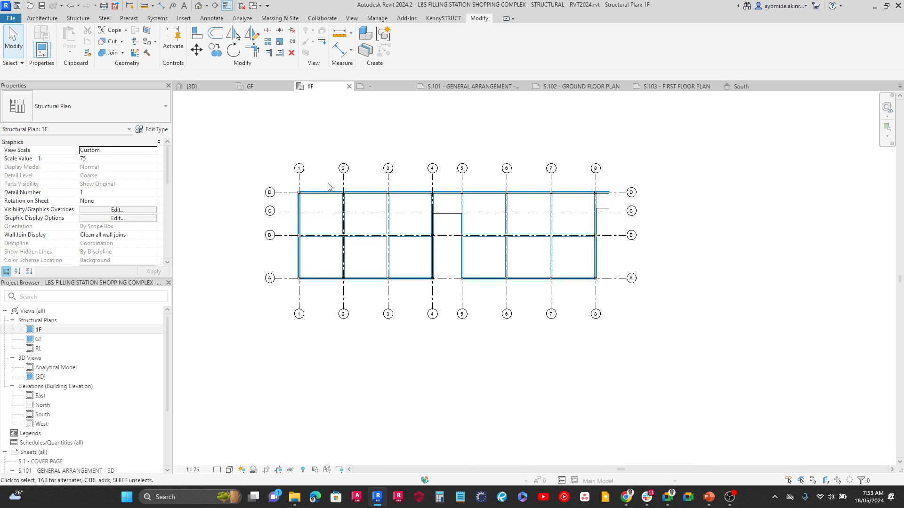
{"action": "left_click", "coordinate": [258, 85]}
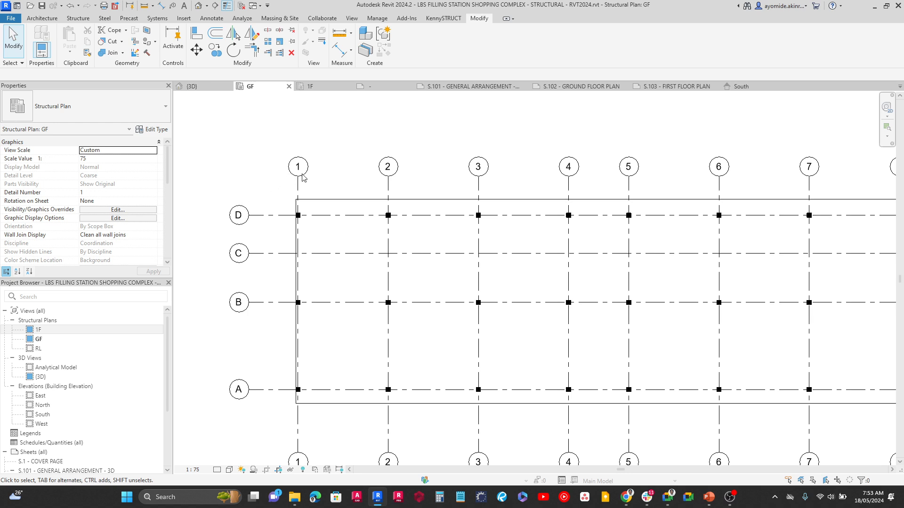
{"action": "left_click", "coordinate": [289, 87]}
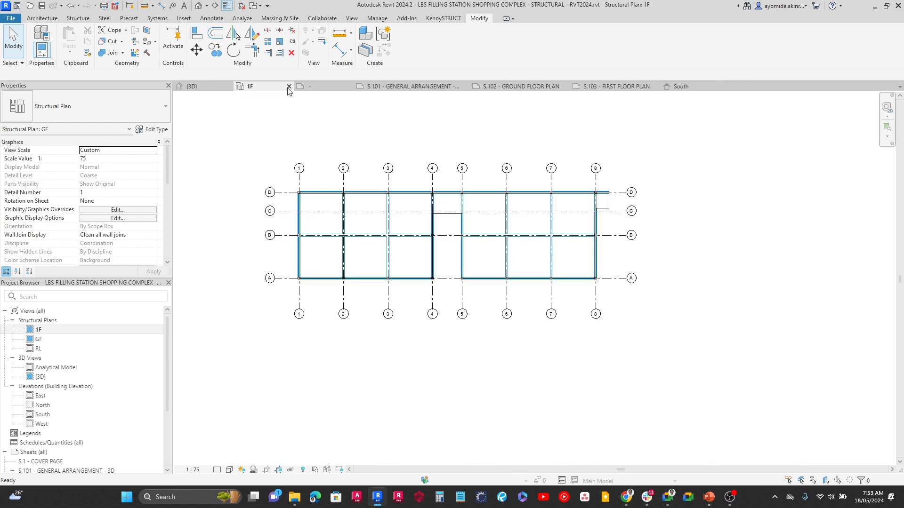
Cancel closing the TITLE BLOCK DESIGN WORKSHOP 2024 - NB - A2 family and bring up its sheet view.
{"action": "left_click", "coordinate": [349, 86]}
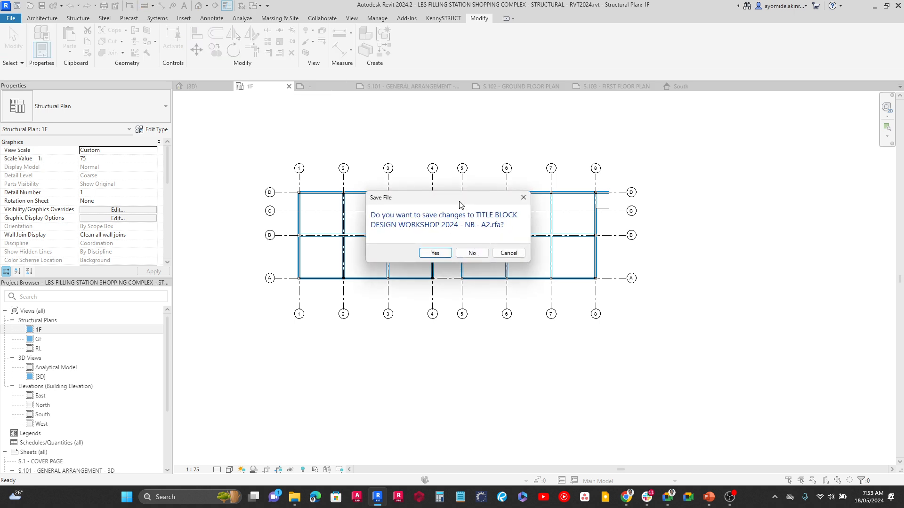
{"action": "left_click", "coordinate": [523, 197]}
{"action": "left_click", "coordinate": [308, 87]}
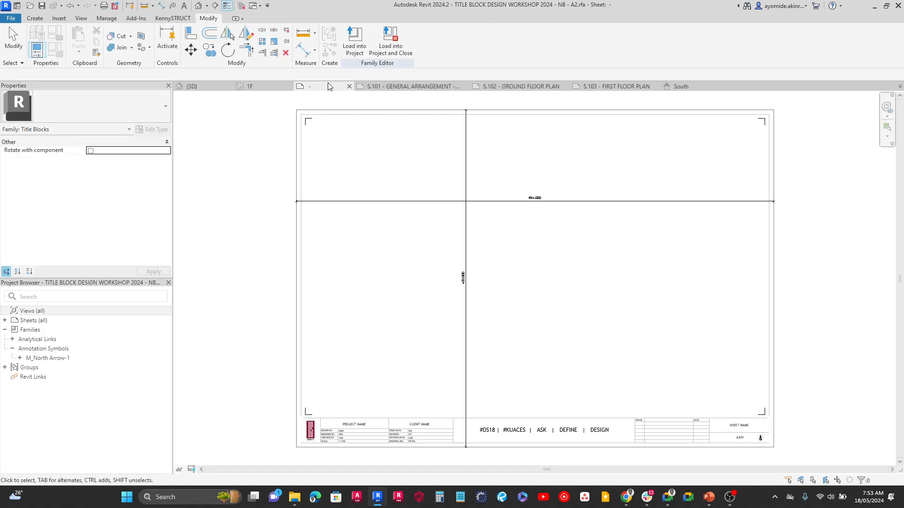
Close the TITLE BLOCK DESIGN WORKSHOP 2024 - NB - A2 family and open the GF structural plan.
{"action": "left_click", "coordinate": [349, 87]}
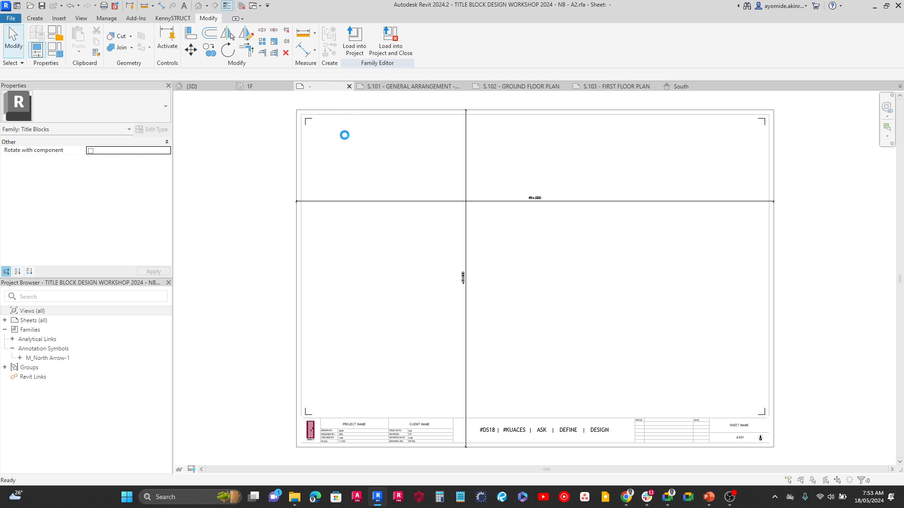
{"action": "left_click", "coordinate": [472, 253]}
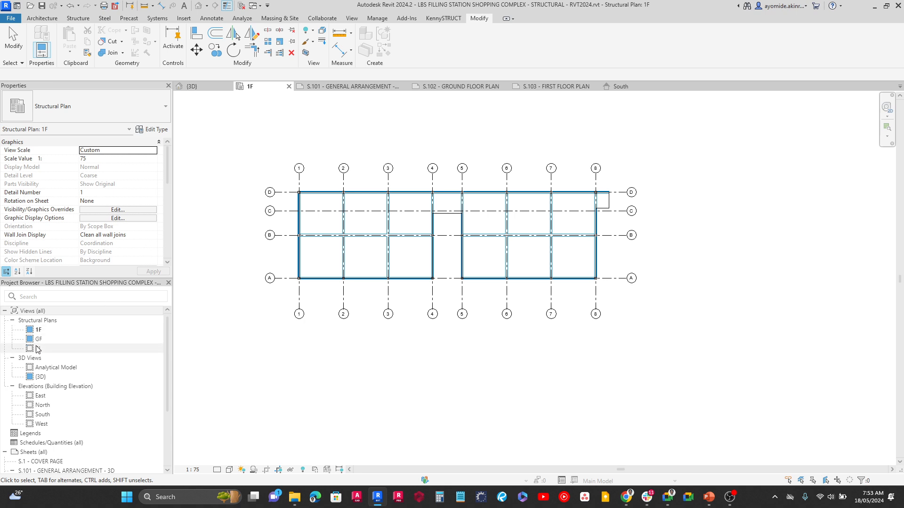
{"action": "double_click", "coordinate": [40, 341]}
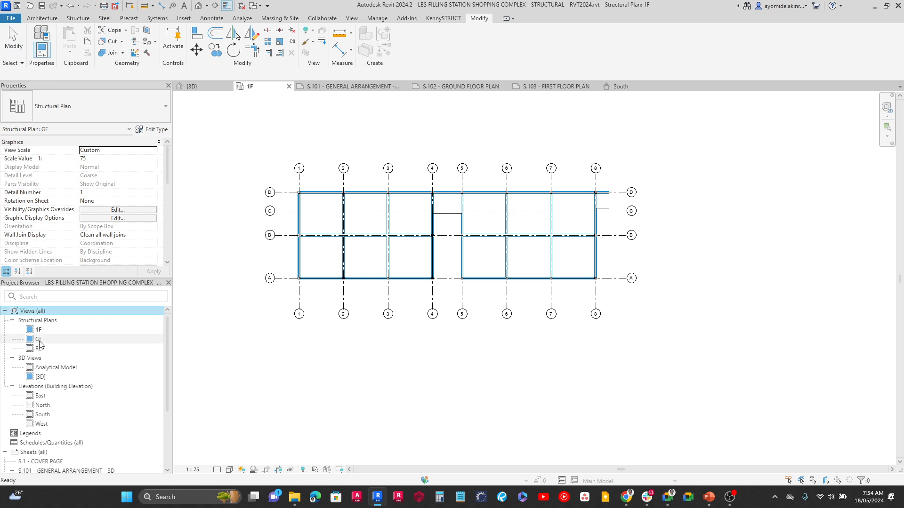
{"action": "left_click", "coordinate": [273, 198]}
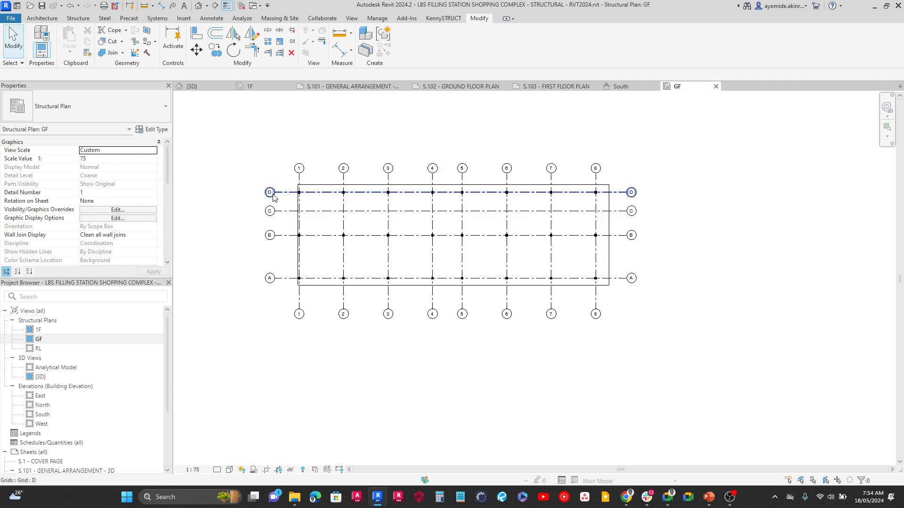
{"action": "left_click", "coordinate": [233, 226]}
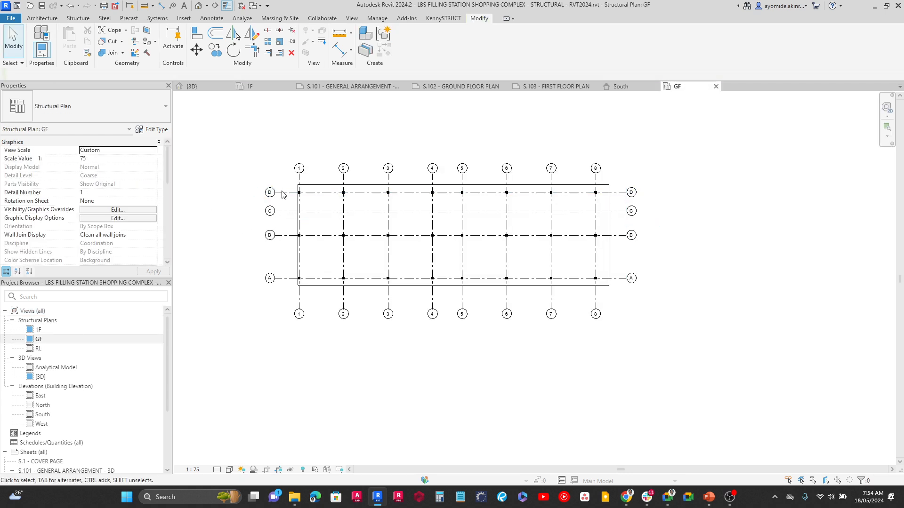
Start an Aligned Dimension on the GF plan near grid D using the Arrow - 2.5mm Arial linear dimension style.
{"action": "scroll", "coordinate": [288, 194], "scroll_direction": "up", "scroll_amount": 4}
{"action": "middle_click_drag", "start_coordinate": [316, 159], "coordinate": [343, 125]}
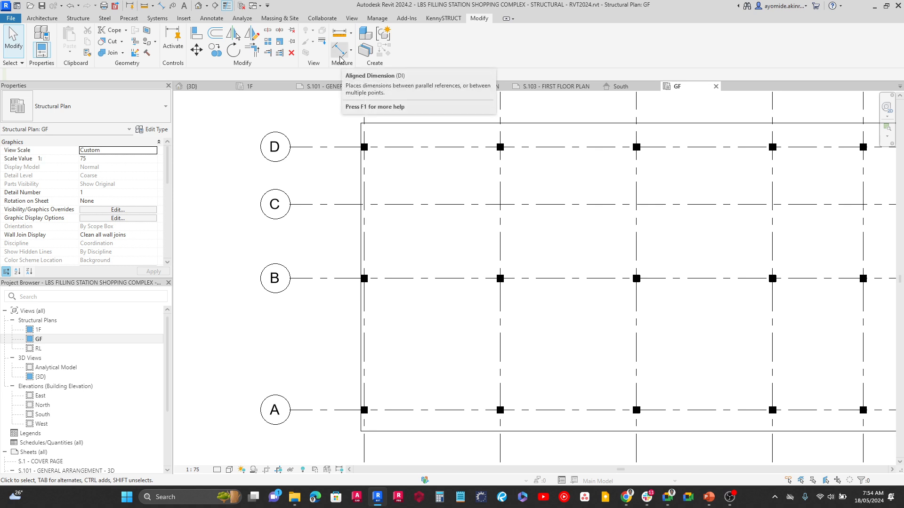
{"action": "key", "text": "d"}
{"action": "key", "text": "i"}
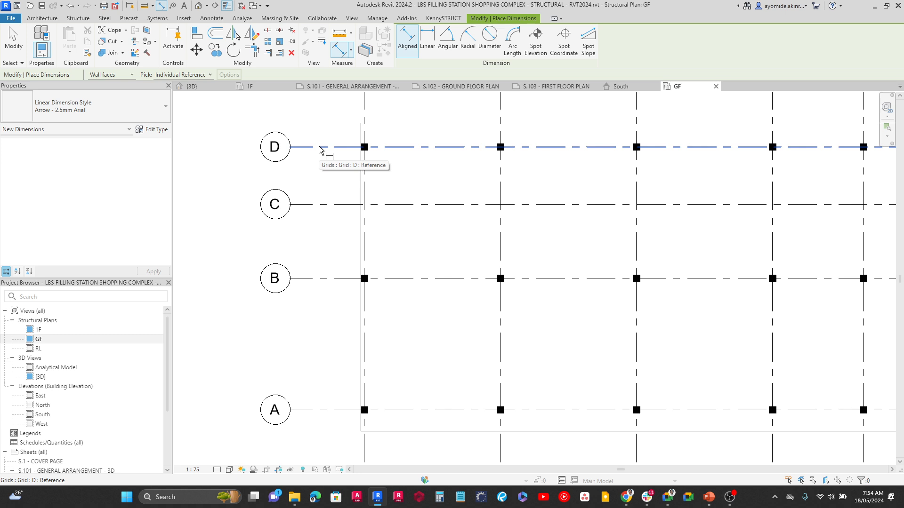
{"action": "left_click", "coordinate": [113, 118]}
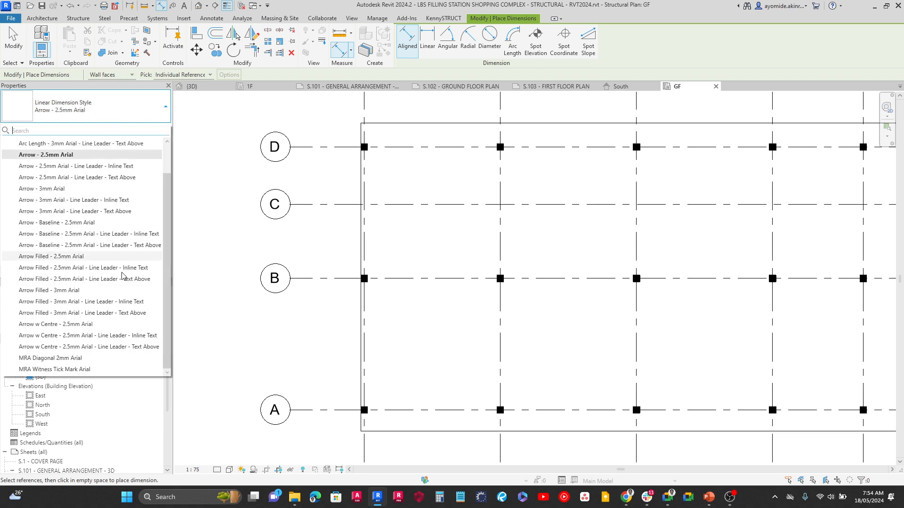
{"action": "scroll", "coordinate": [112, 207], "scroll_direction": "up", "scroll_amount": 2}
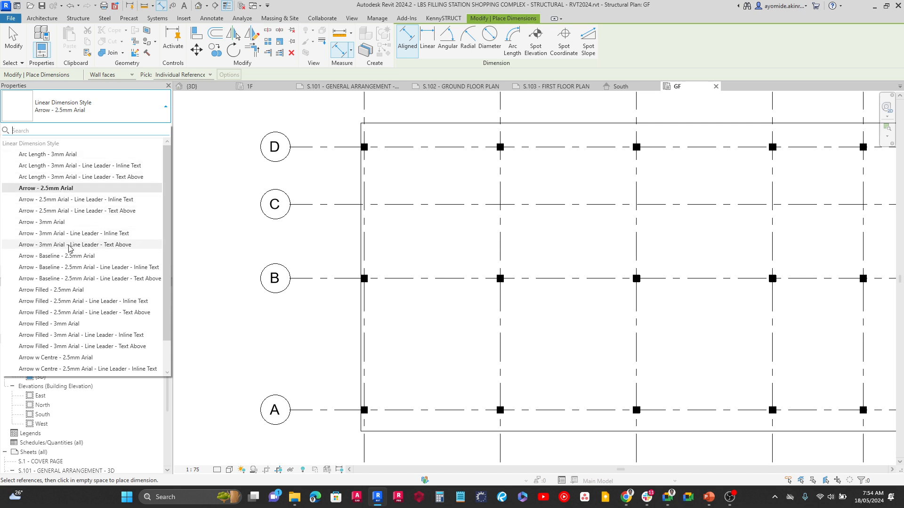
{"action": "scroll", "coordinate": [74, 258], "scroll_direction": "down", "scroll_amount": 1}
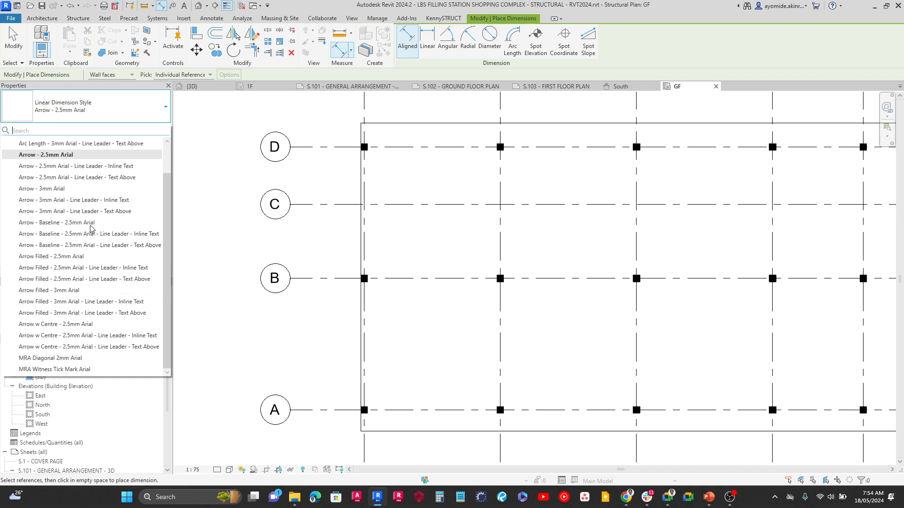
{"action": "scroll", "coordinate": [107, 238], "scroll_direction": "up", "scroll_amount": 1}
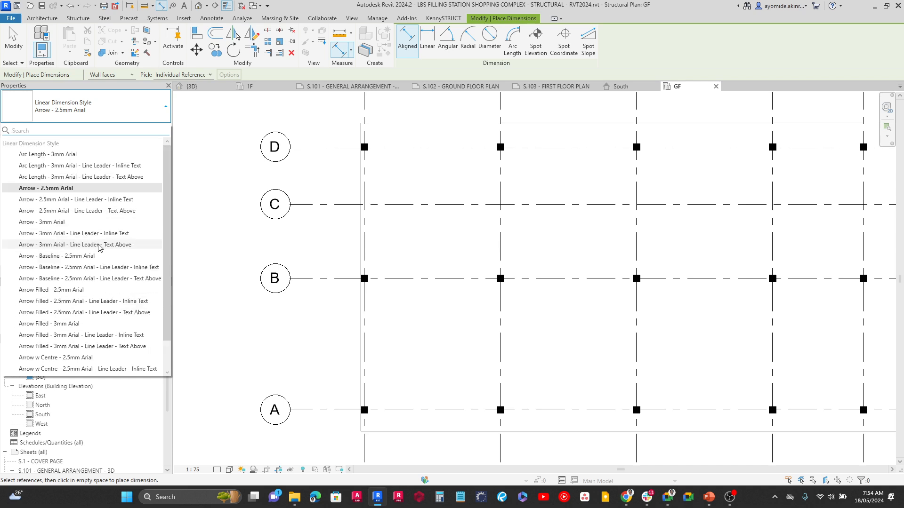
{"action": "left_click", "coordinate": [62, 189]}
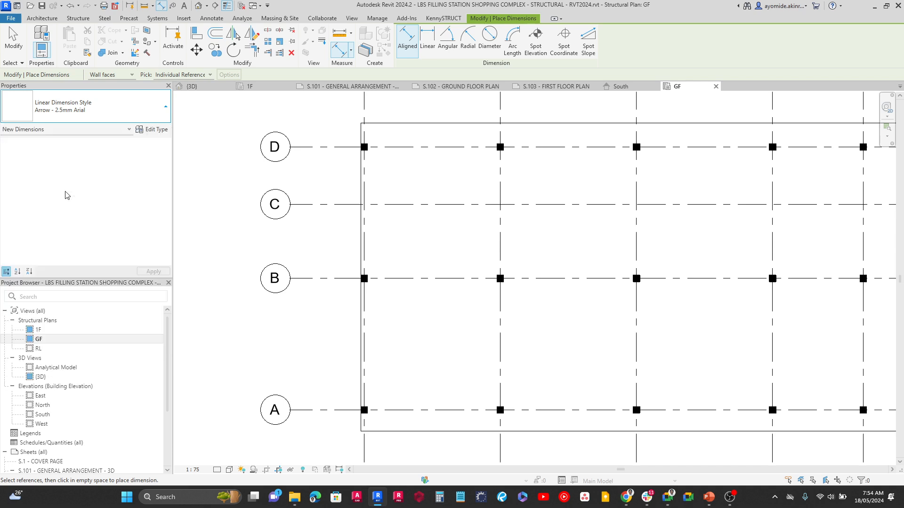
Place a continuous dimension string across grids D, C, B and A, between the grid bubbles and the building edge.
{"action": "left_click", "coordinate": [318, 147]}
{"action": "left_click", "coordinate": [320, 205]}
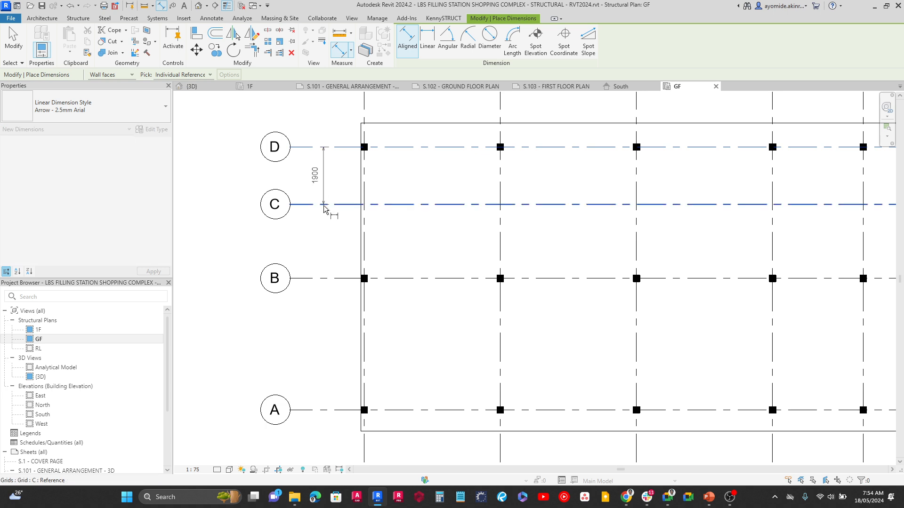
{"action": "left_click", "coordinate": [319, 279]}
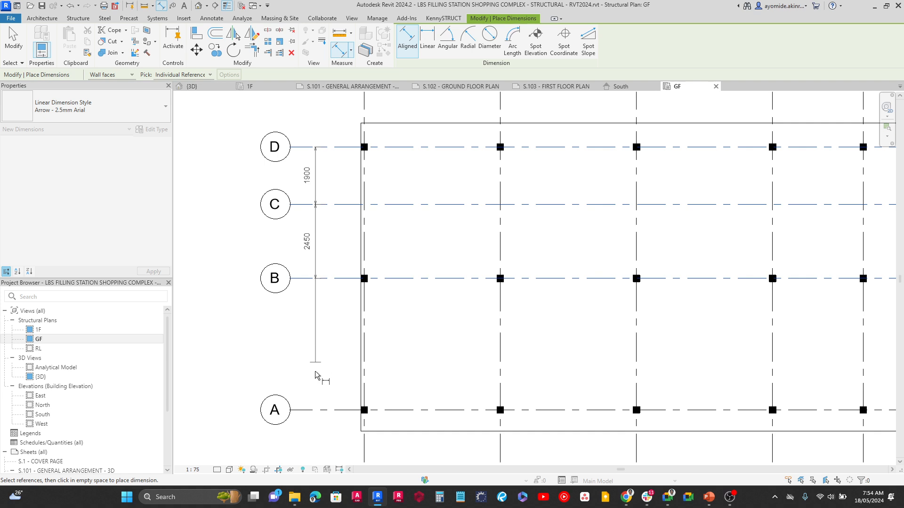
{"action": "left_click", "coordinate": [318, 411]}
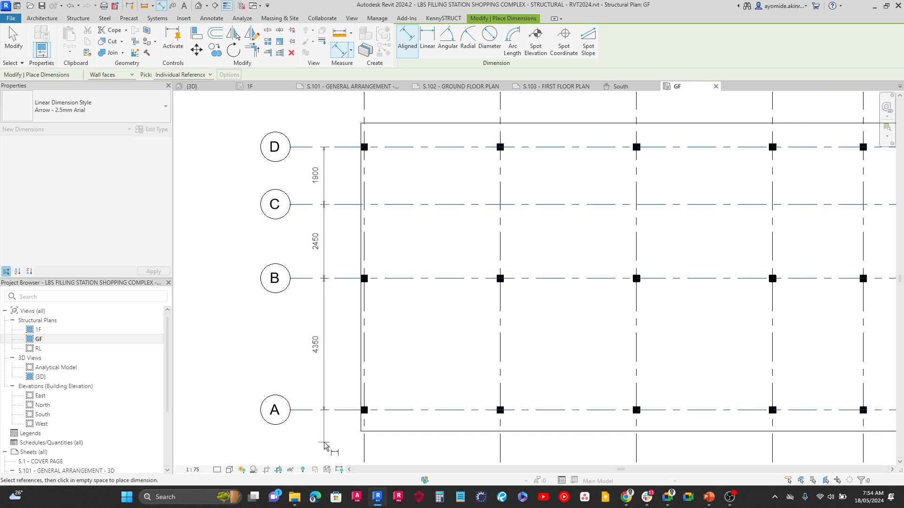
{"action": "left_click", "coordinate": [323, 448]}
{"action": "key", "text": "Escape"}
{"action": "key", "text": "Escape"}
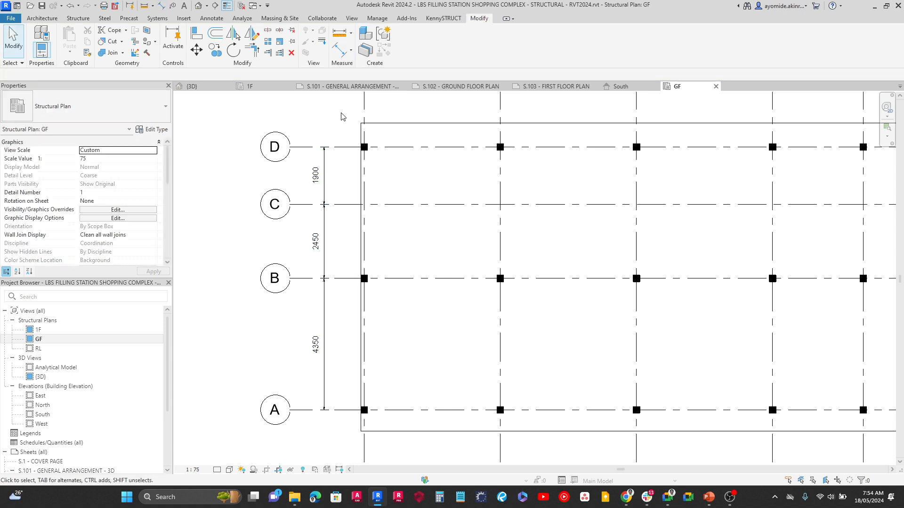
{"action": "left_click", "coordinate": [326, 231]}
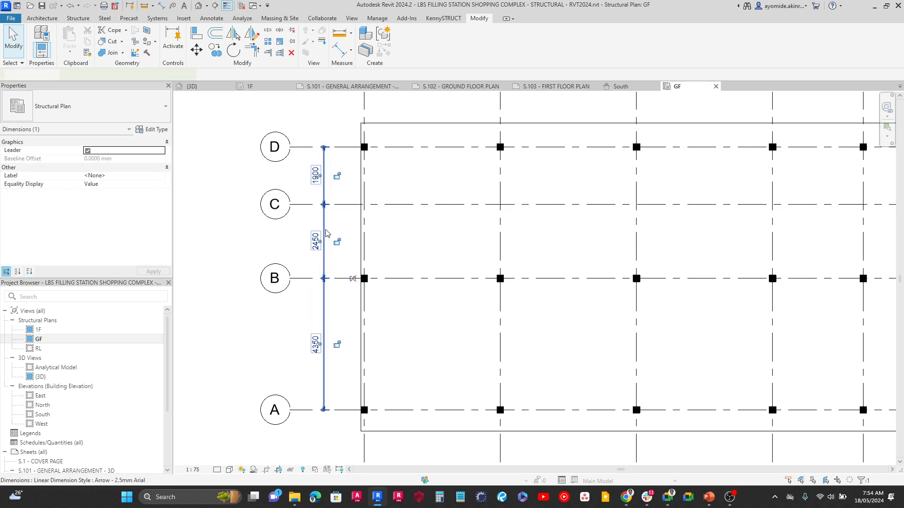
{"action": "left_click", "coordinate": [220, 176]}
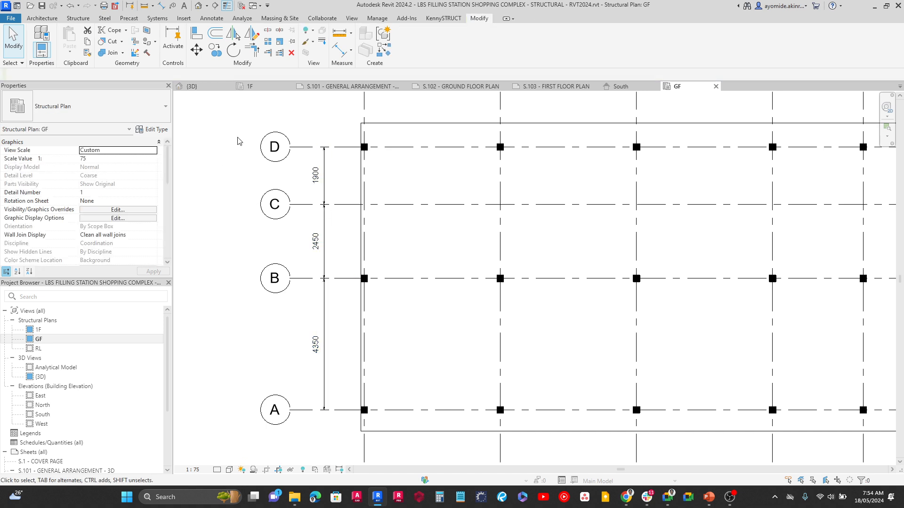
Add an overall aligned dimension from grid D to grid A, between the grid bubbles and the existing dimension string.
{"action": "key", "text": "d"}
{"action": "key", "text": "i"}
{"action": "left_click", "coordinate": [308, 147]}
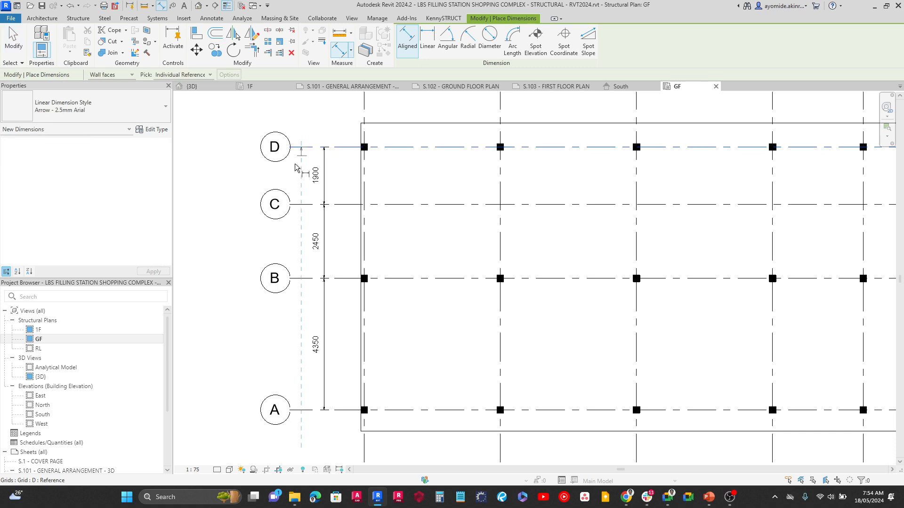
{"action": "left_click", "coordinate": [307, 411]}
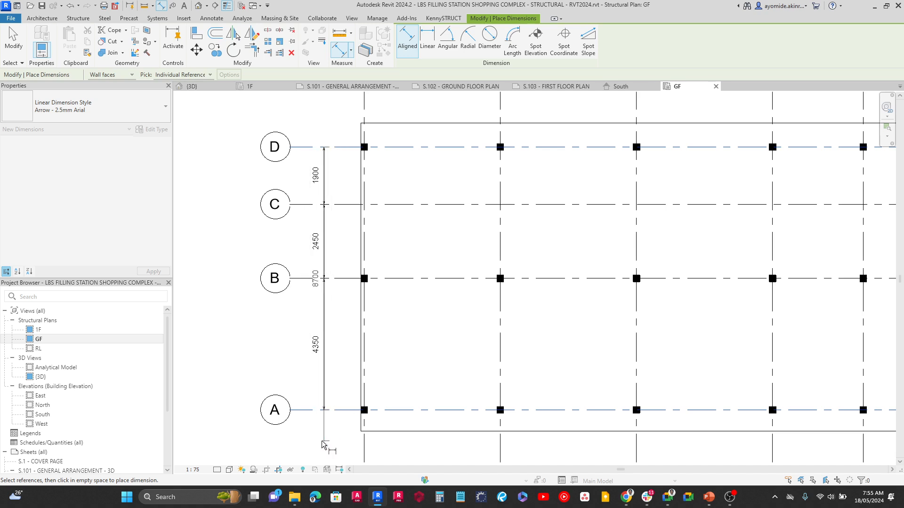
{"action": "left_click", "coordinate": [302, 442]}
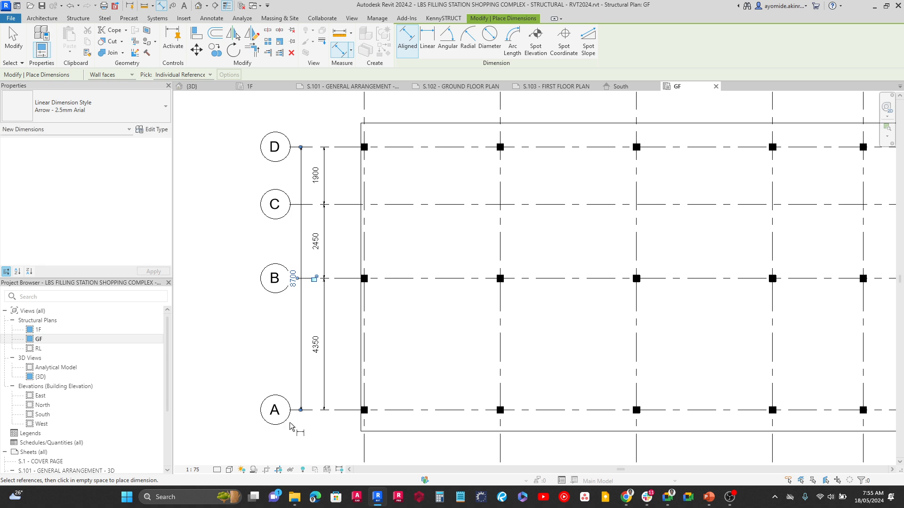
{"action": "left_click", "coordinate": [25, 52]}
{"action": "scroll", "coordinate": [298, 241], "scroll_direction": "up", "scroll_amount": 1}
{"action": "left_click", "coordinate": [289, 231]}
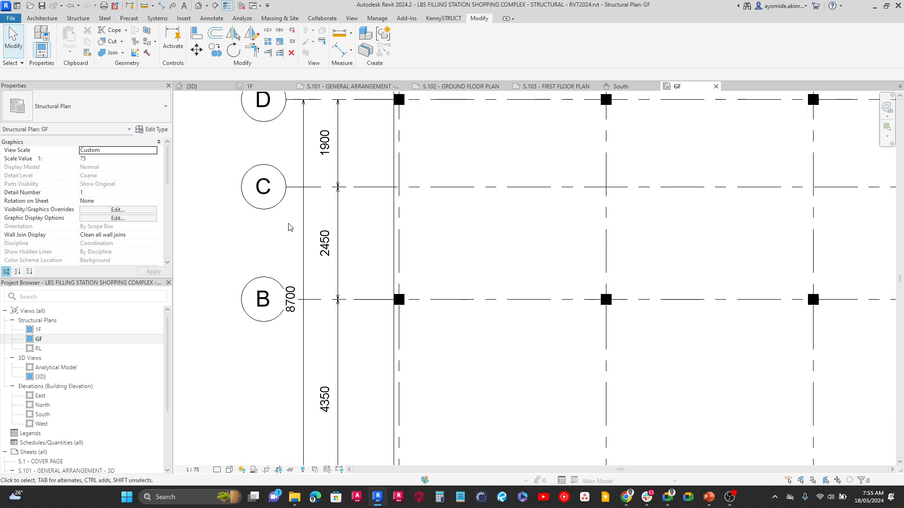
Duplicate the dimension string's Arrow - 2.5mm Arial type as a new linear dimension type named KUDW - 2mm.
{"action": "scroll", "coordinate": [302, 228], "scroll_direction": "up", "scroll_amount": 1}
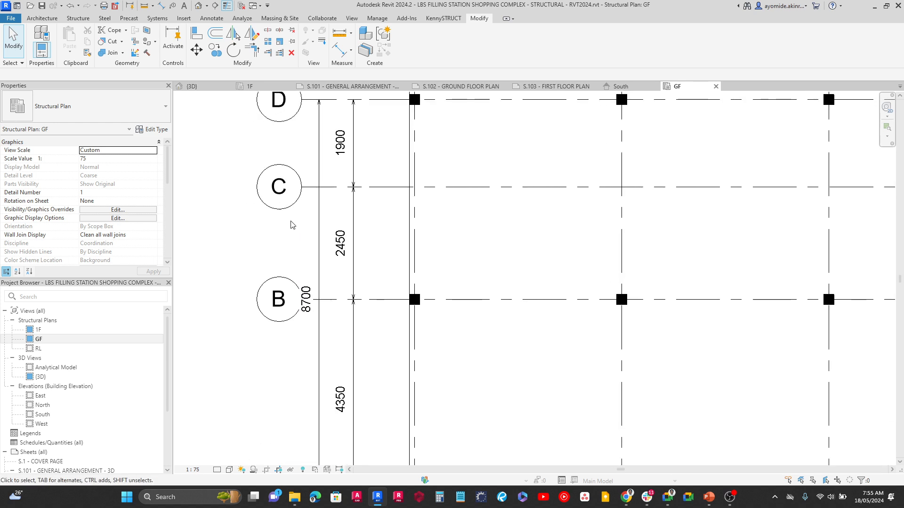
{"action": "left_click", "coordinate": [347, 244]}
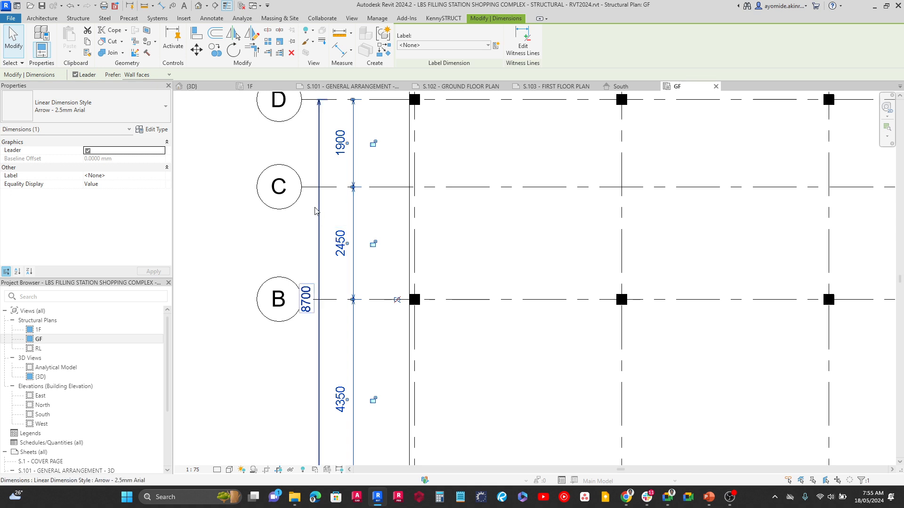
{"action": "left_click", "coordinate": [152, 130]}
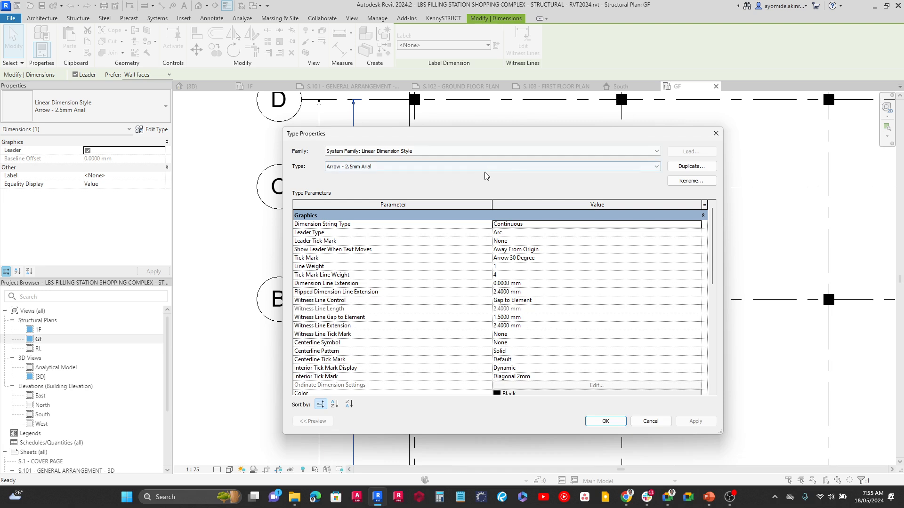
{"action": "left_click", "coordinate": [692, 167]}
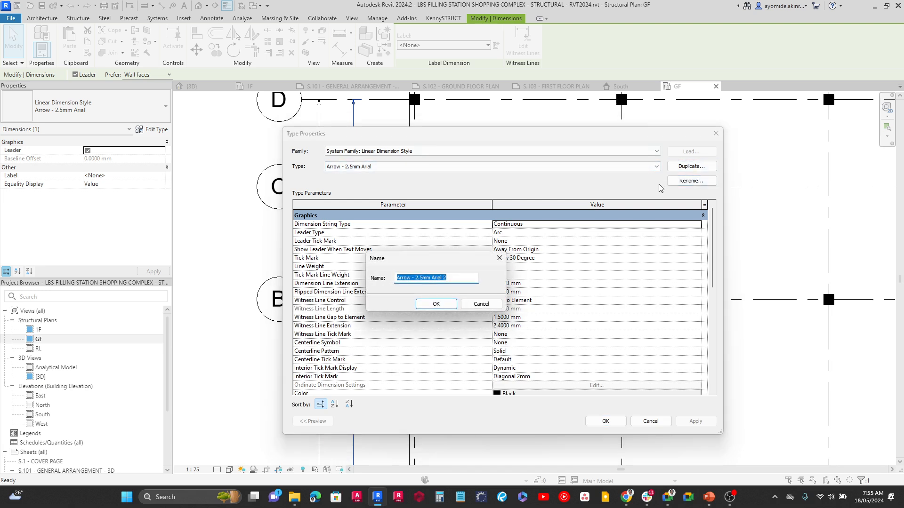
{"action": "type", "text": "KUDW -"}
{"action": "type", "text": "mm"}
{"action": "left_click", "coordinate": [434, 308]}
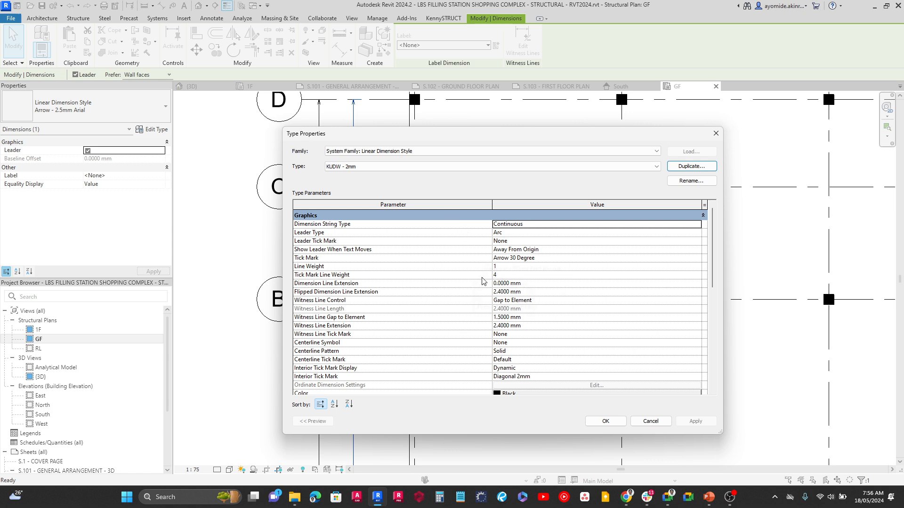
Check the new dimension type's text size and rename the type as KUDW - 2.5mm.
{"action": "scroll", "coordinate": [433, 347], "scroll_direction": "down", "scroll_amount": 3}
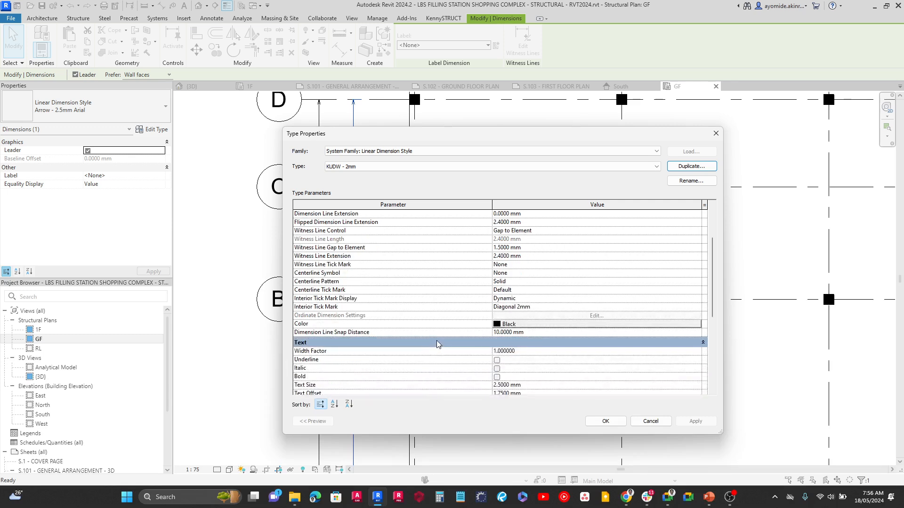
{"action": "scroll", "coordinate": [436, 345], "scroll_direction": "down", "scroll_amount": 2}
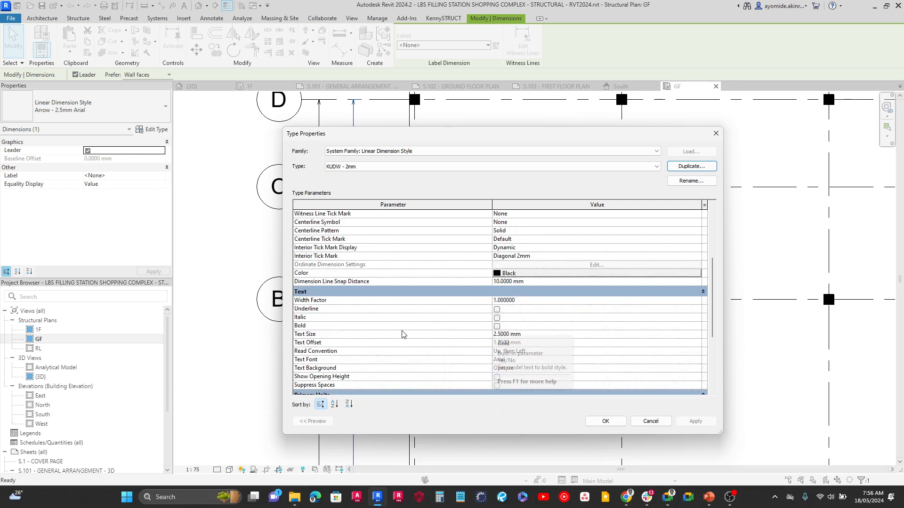
{"action": "left_click", "coordinate": [543, 336]}
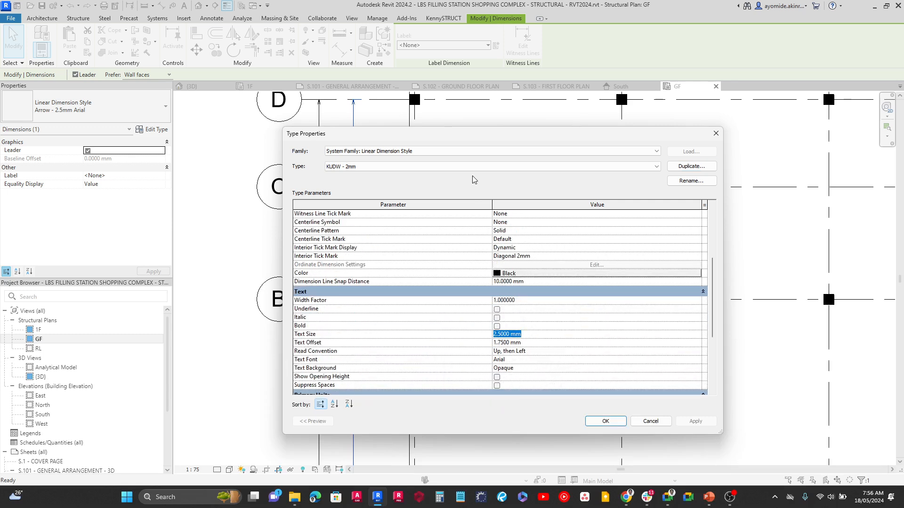
{"action": "left_click_drag", "start_coordinate": [471, 135], "coordinate": [587, 136]}
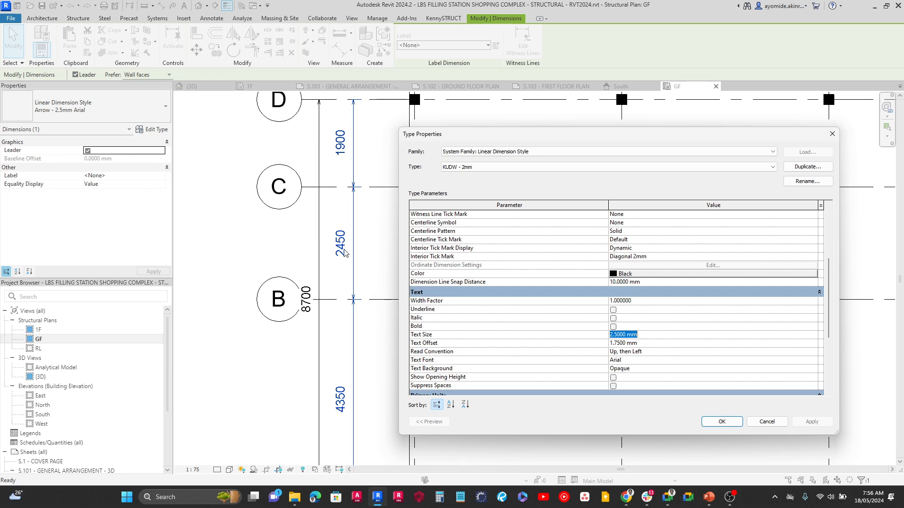
{"action": "left_click", "coordinate": [806, 182]}
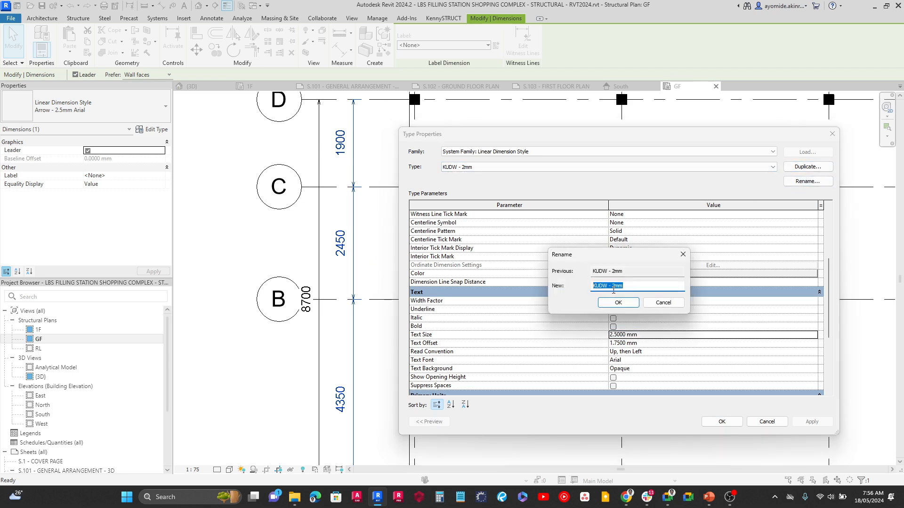
{"action": "left_click", "coordinate": [614, 288]}
{"action": "left_click", "coordinate": [614, 302]}
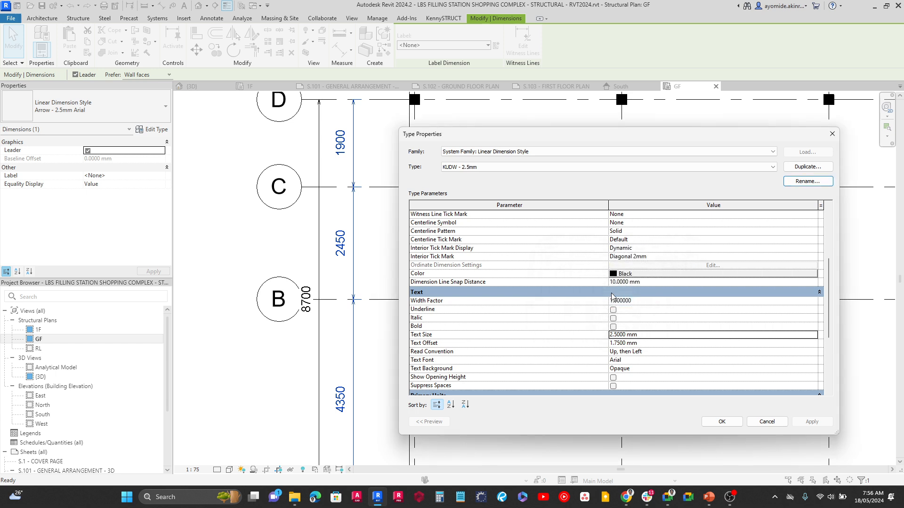
Set the color of the KUDW - 2.5mm dimension type to the basic blue RGB 000-128-192.
{"action": "scroll", "coordinate": [625, 287], "scroll_direction": "up", "scroll_amount": 2}
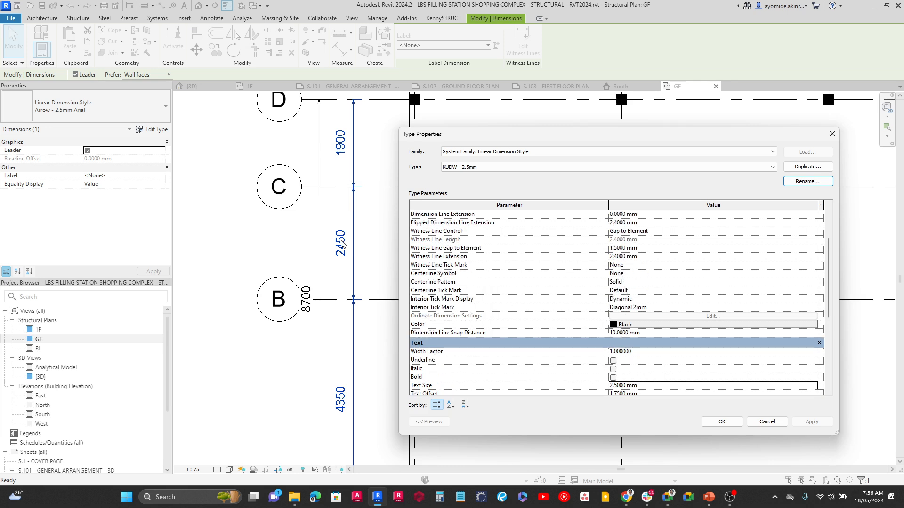
{"action": "left_click", "coordinate": [613, 325]}
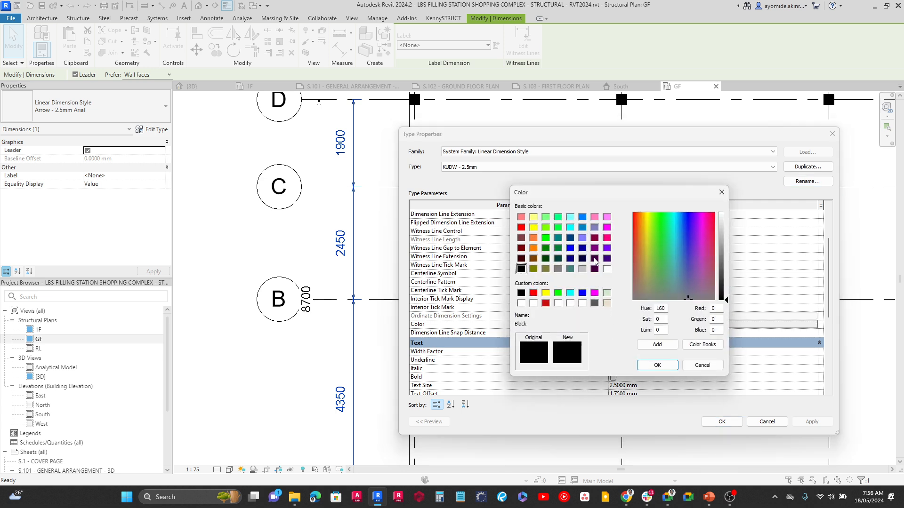
{"action": "left_click", "coordinate": [583, 229]}
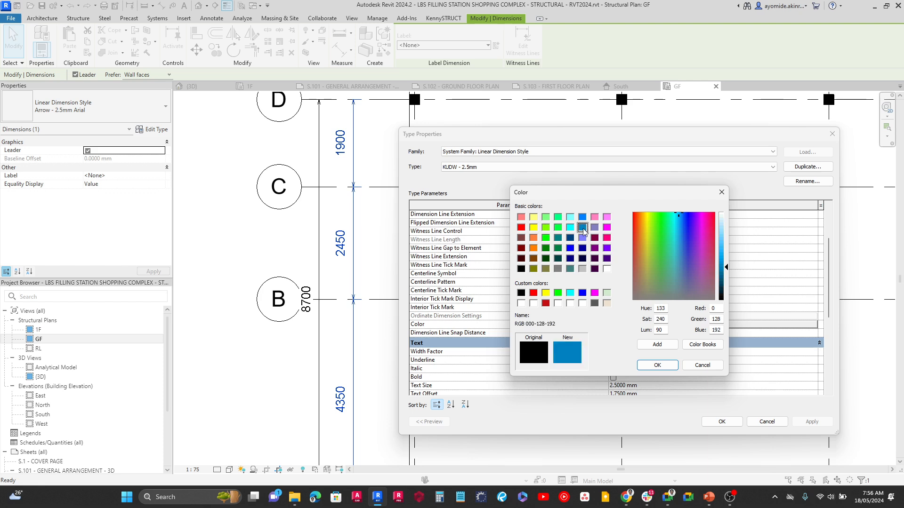
{"action": "left_click", "coordinate": [646, 370]}
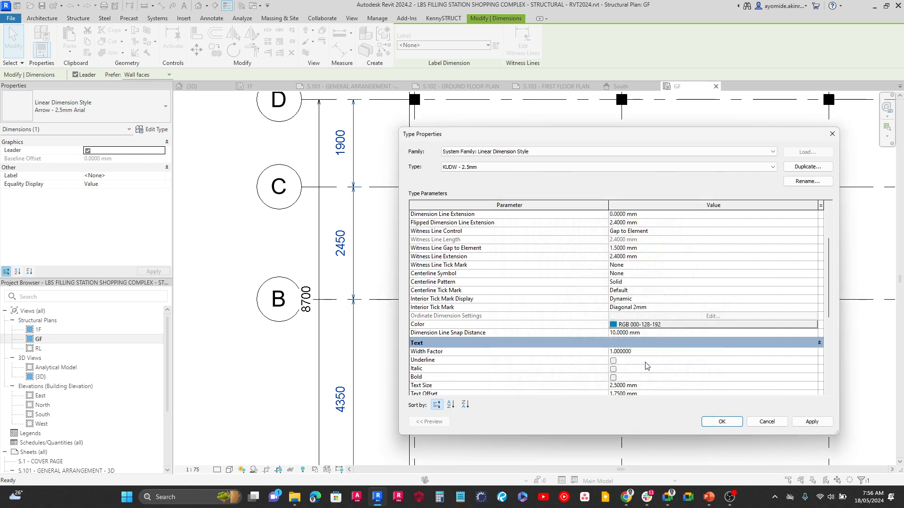
Darken the dimension type's color to RGB 000-081-119, store it as a custom color, and apply the change.
{"action": "left_click", "coordinate": [655, 324]}
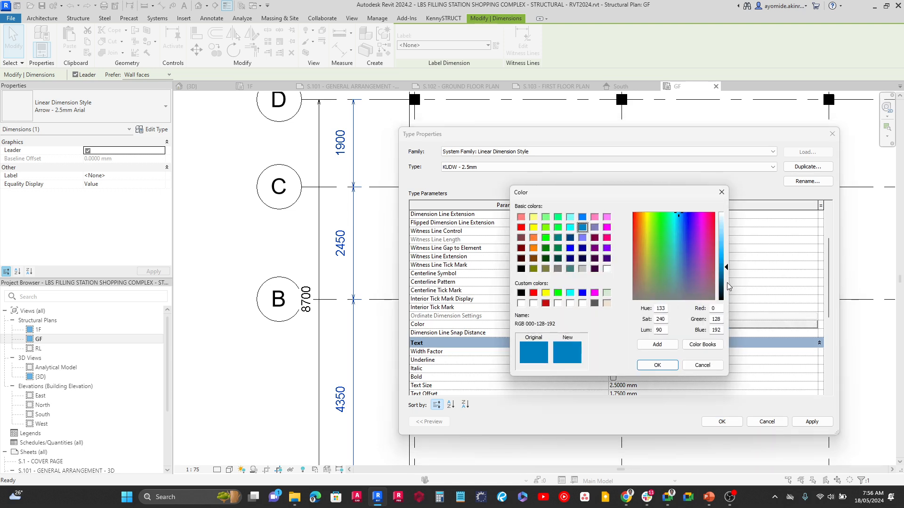
{"action": "left_click", "coordinate": [725, 278]}
{"action": "left_click_drag", "start_coordinate": [726, 281], "coordinate": [725, 282]}
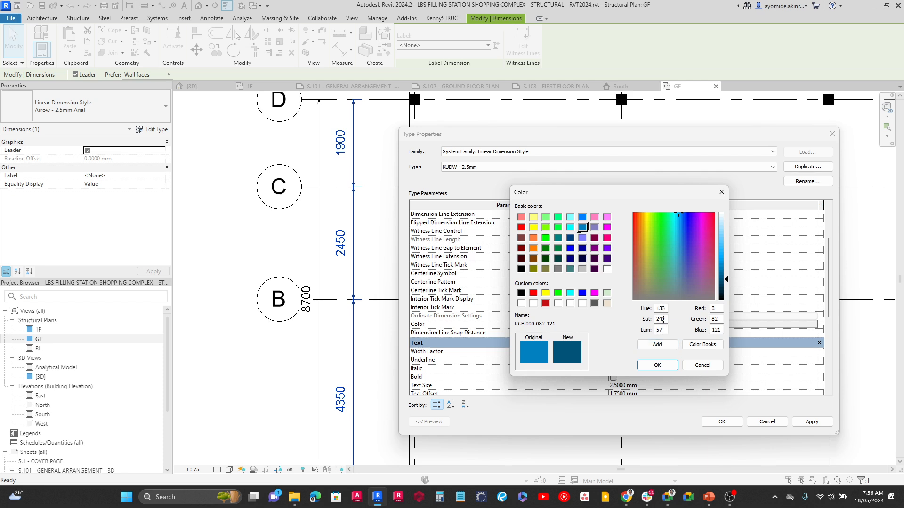
{"action": "left_click", "coordinate": [521, 304]}
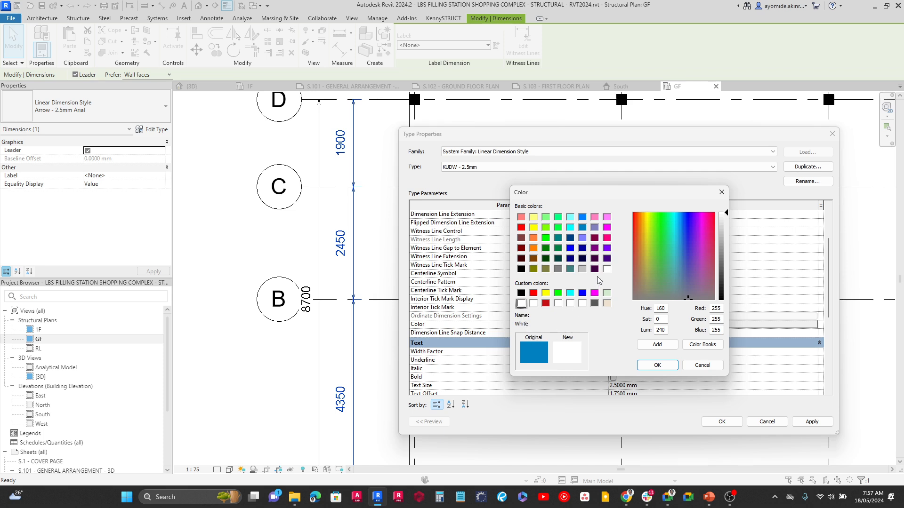
{"action": "left_click", "coordinate": [540, 354]}
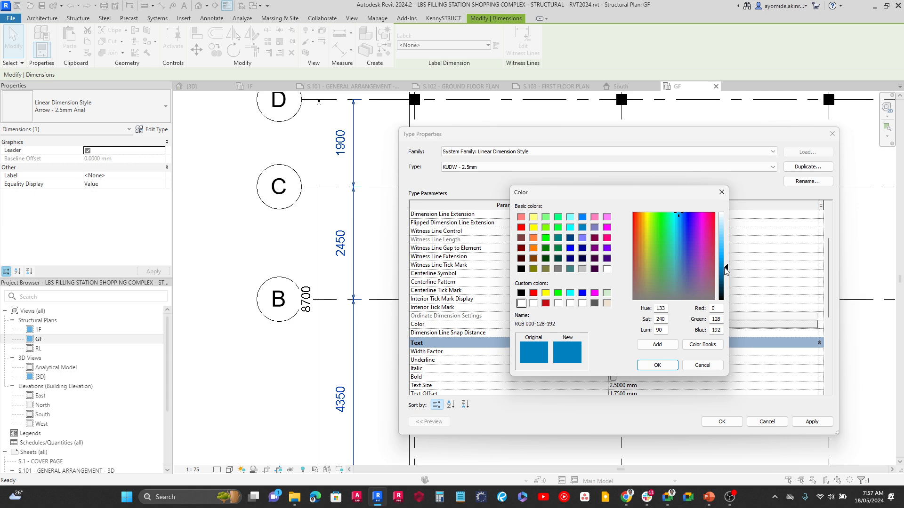
{"action": "left_click_drag", "start_coordinate": [726, 270], "coordinate": [726, 278]}
{"action": "left_click", "coordinate": [531, 354]}
{"action": "left_click_drag", "start_coordinate": [724, 277], "coordinate": [725, 280]}
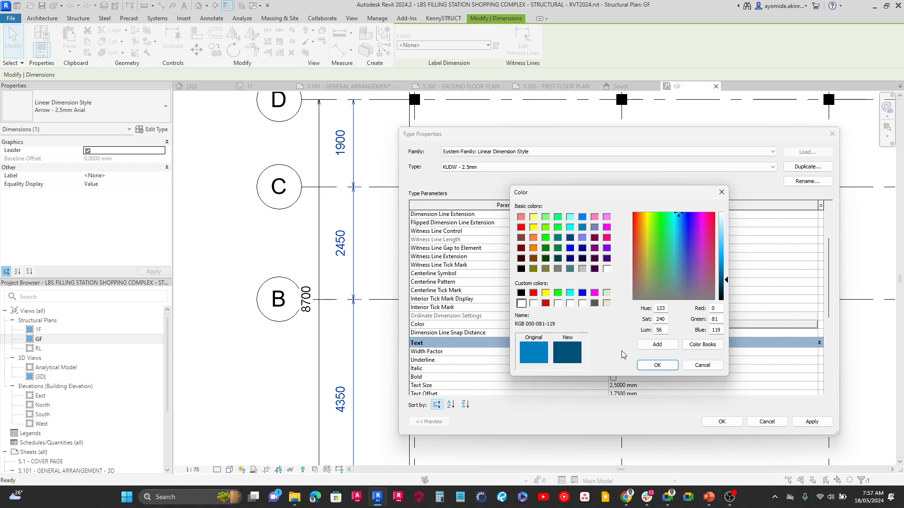
{"action": "left_click", "coordinate": [658, 345]}
{"action": "left_click", "coordinate": [653, 366]}
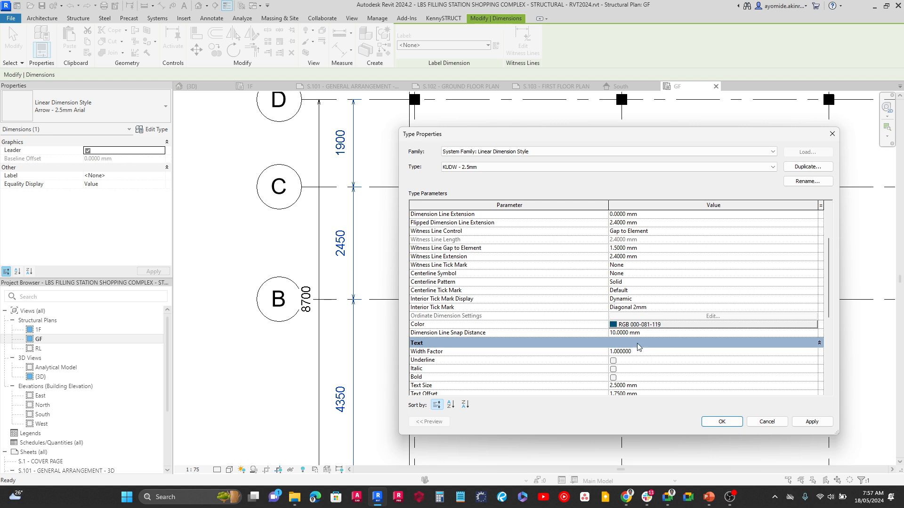
{"action": "left_click", "coordinate": [810, 421]}
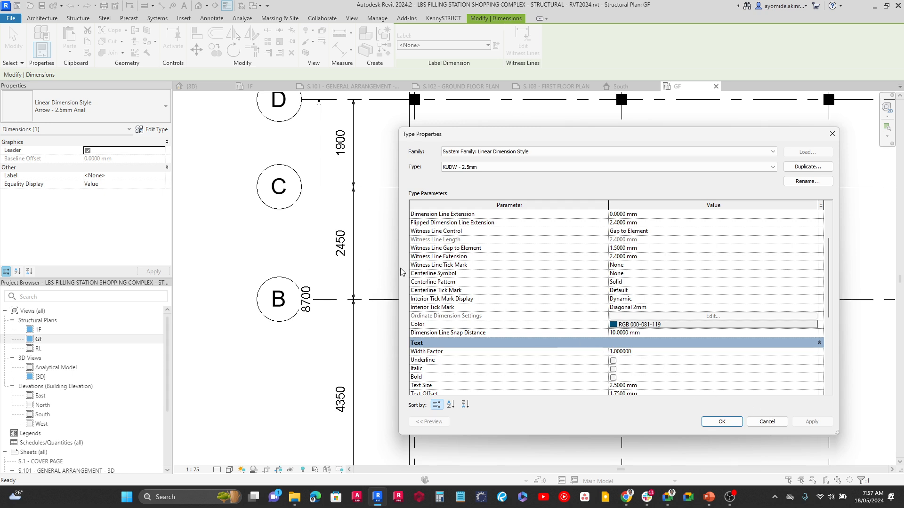
Try the lighter shade RGB 000-115-170 for the dimension type's color and revert to the original swatch.
{"action": "left_click", "coordinate": [633, 325]}
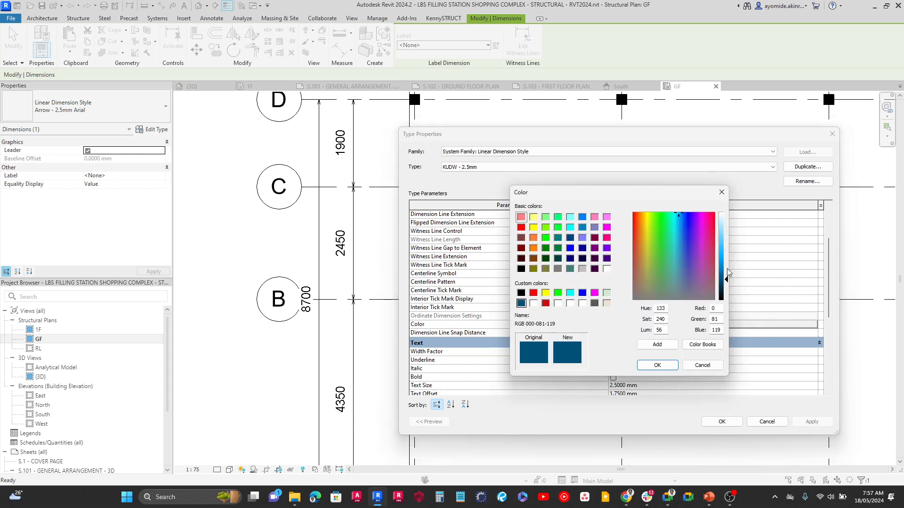
{"action": "left_click_drag", "start_coordinate": [727, 268], "coordinate": [726, 275]}
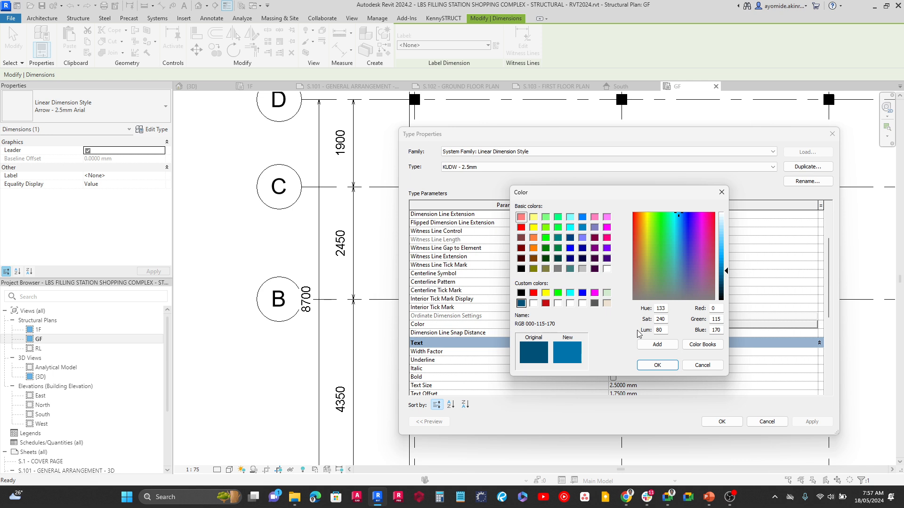
{"action": "left_click", "coordinate": [535, 353]}
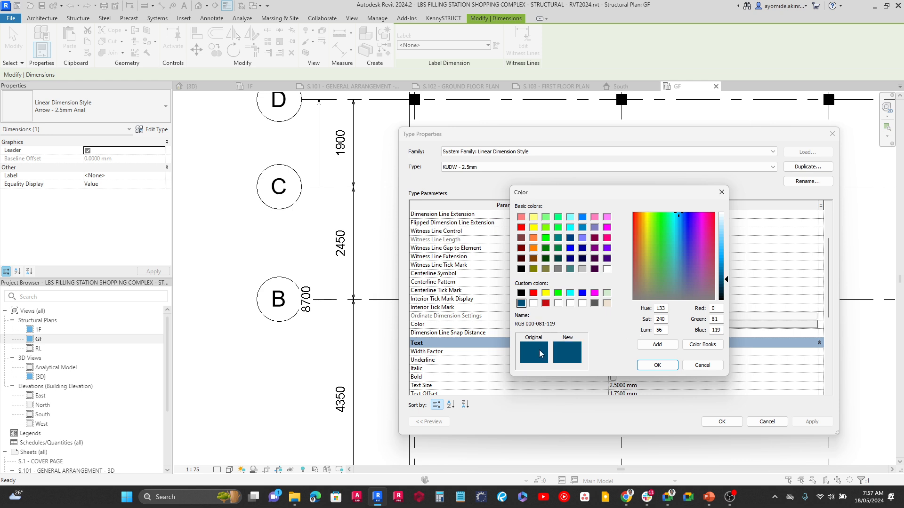
{"action": "left_click", "coordinate": [659, 346]}
{"action": "left_click", "coordinate": [661, 366]}
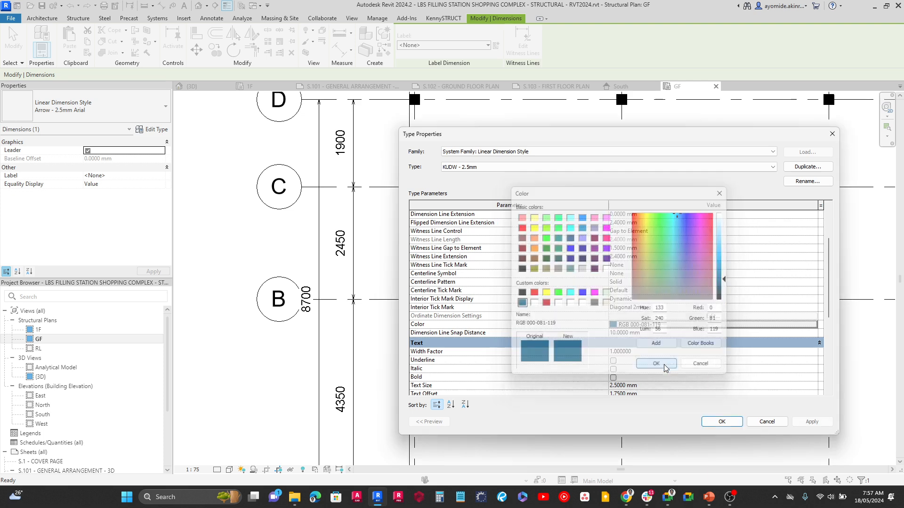
{"action": "left_click", "coordinate": [811, 421]}
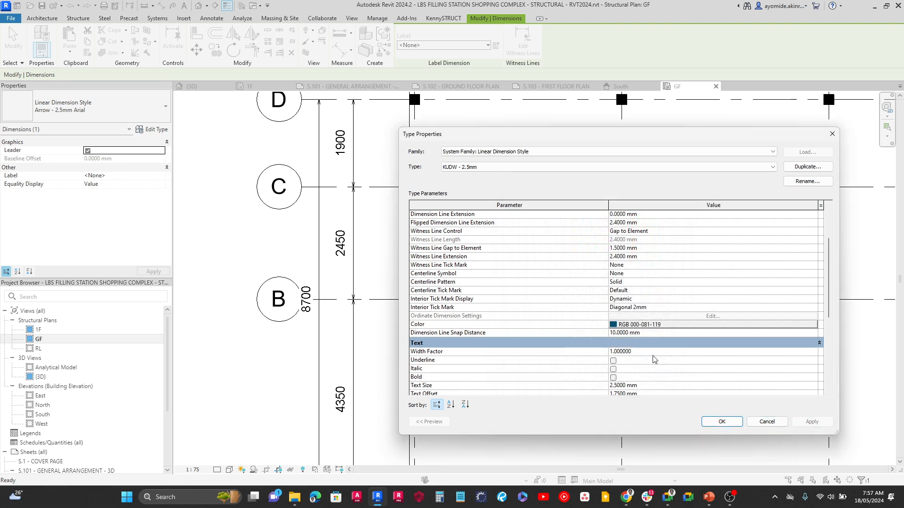
Set the dimension type's text font to Trebuchet MS and apply the change.
{"action": "scroll", "coordinate": [618, 350], "scroll_direction": "down", "scroll_amount": 1}
{"action": "scroll", "coordinate": [617, 350], "scroll_direction": "down", "scroll_amount": 1}
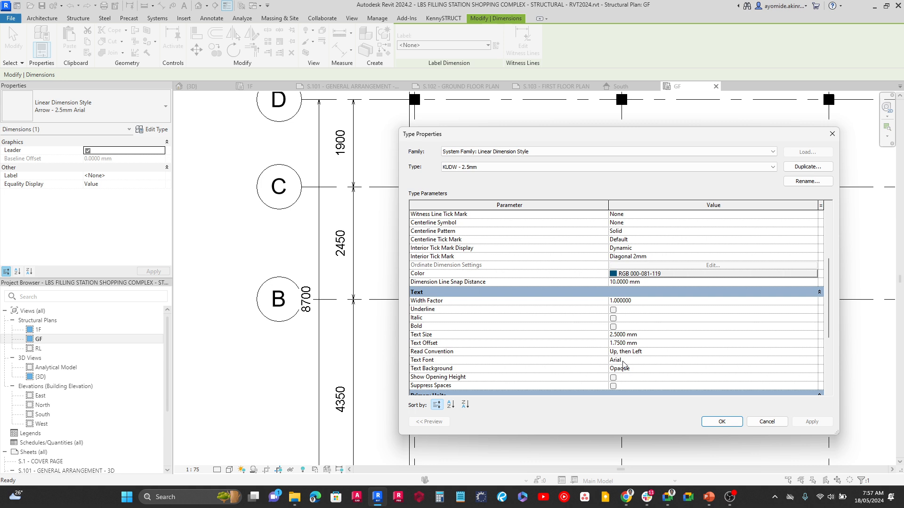
{"action": "left_click", "coordinate": [632, 361]}
{"action": "type", "text": "Trebuchet MS"}
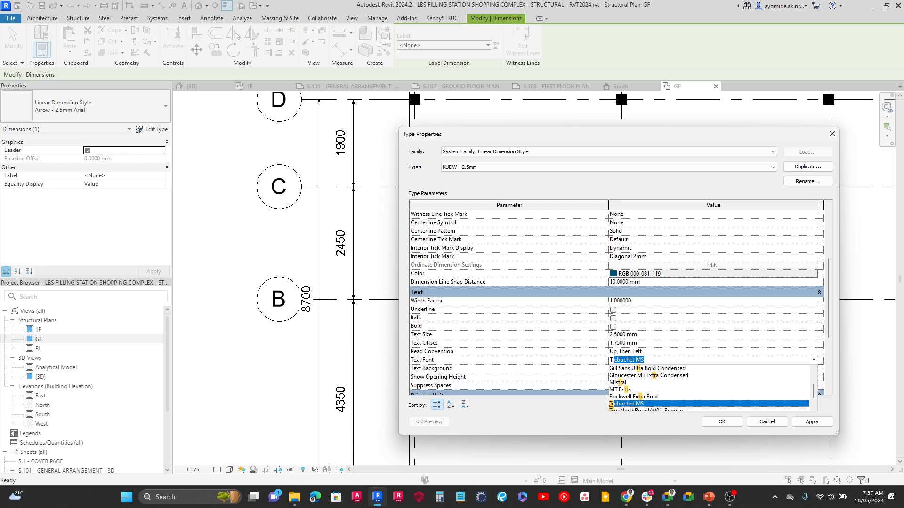
{"action": "left_click", "coordinate": [629, 403]}
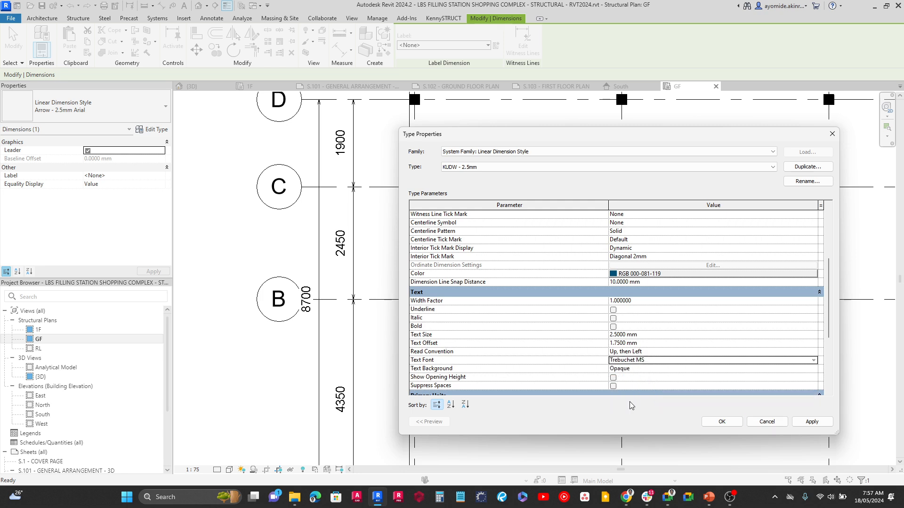
{"action": "left_click", "coordinate": [675, 361]}
{"action": "left_click", "coordinate": [675, 360]}
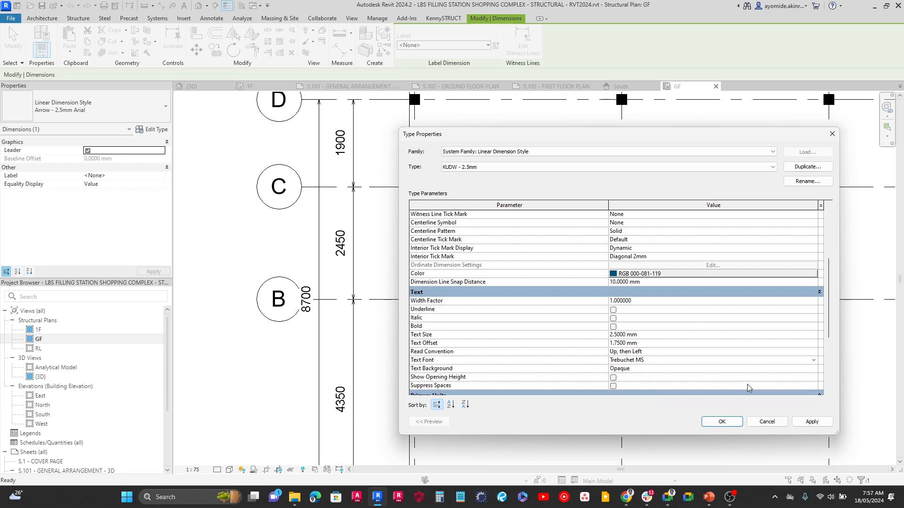
{"action": "left_click", "coordinate": [805, 423]}
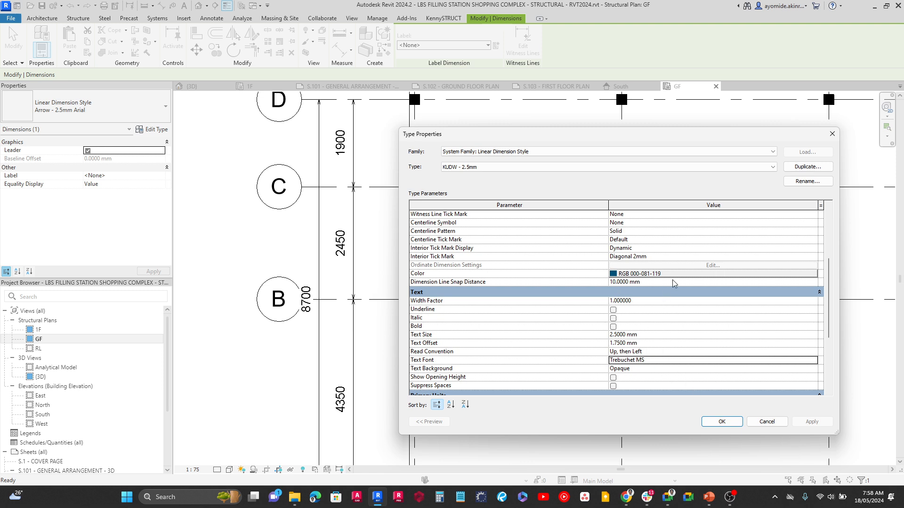
Change the dimension type's tick mark to Diagonal 2mm, then apply and accept the type properties.
{"action": "scroll", "coordinate": [672, 281], "scroll_direction": "up", "scroll_amount": 5}
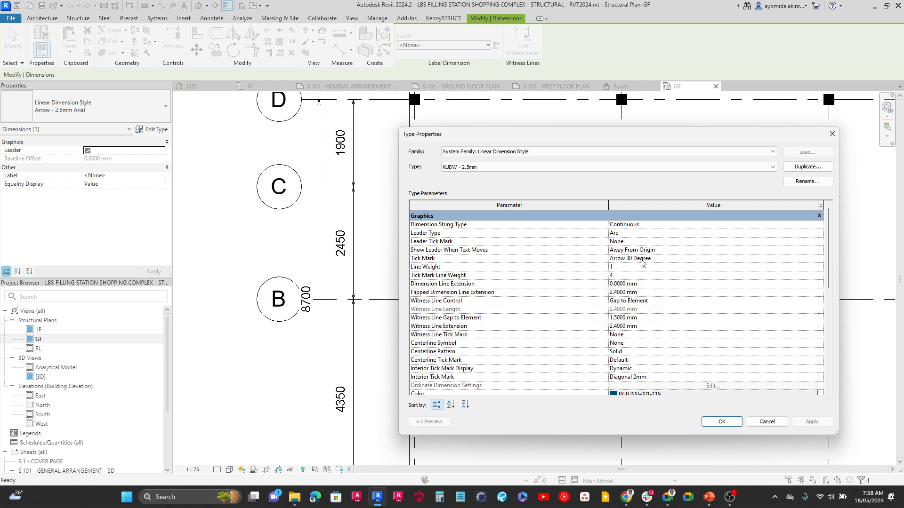
{"action": "left_click", "coordinate": [815, 259]}
{"action": "scroll", "coordinate": [656, 289], "scroll_direction": "down", "scroll_amount": 5}
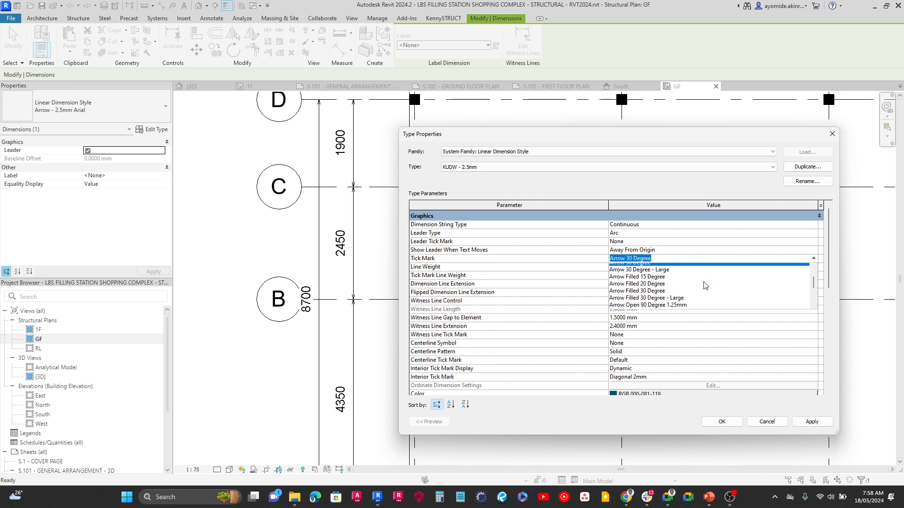
{"action": "scroll", "coordinate": [657, 288], "scroll_direction": "up", "scroll_amount": 5}
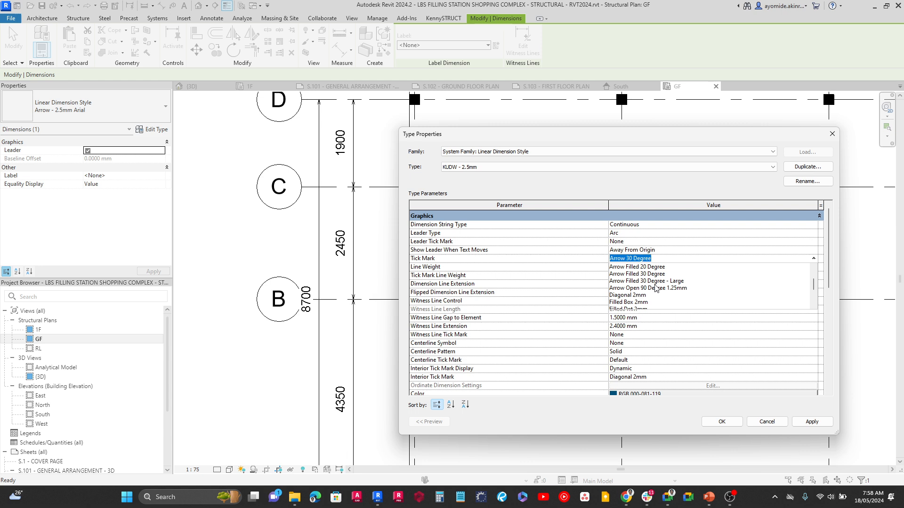
{"action": "scroll", "coordinate": [656, 288], "scroll_direction": "up", "scroll_amount": 1}
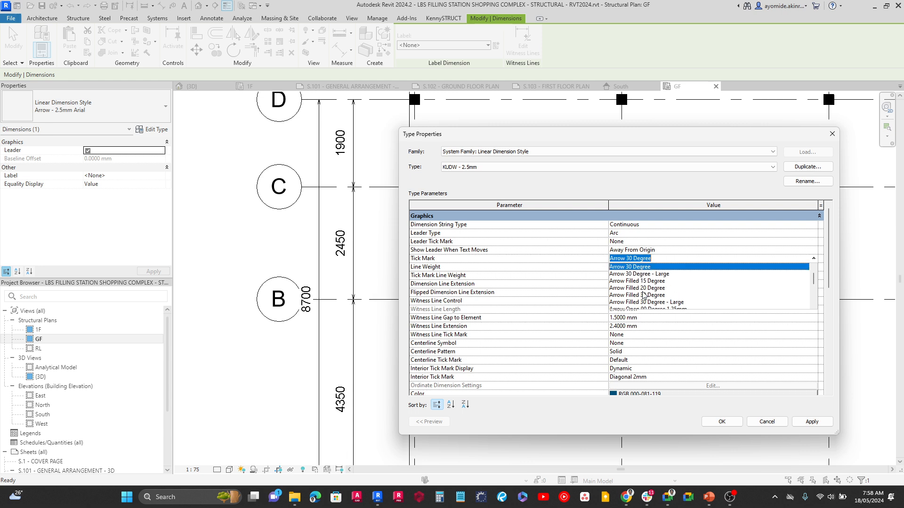
{"action": "scroll", "coordinate": [644, 295], "scroll_direction": "up", "scroll_amount": 1}
{"action": "scroll", "coordinate": [644, 294], "scroll_direction": "down", "scroll_amount": 5}
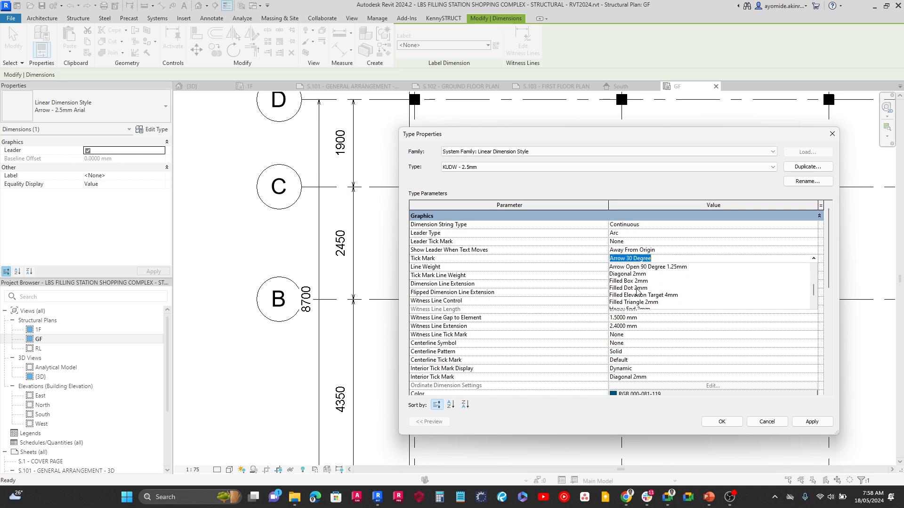
{"action": "scroll", "coordinate": [638, 292], "scroll_direction": "up", "scroll_amount": 1}
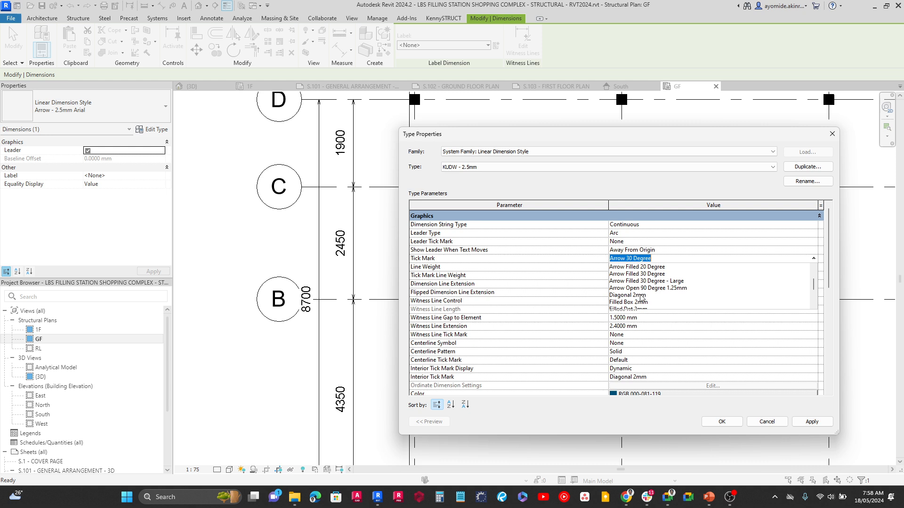
{"action": "left_click", "coordinate": [640, 295]}
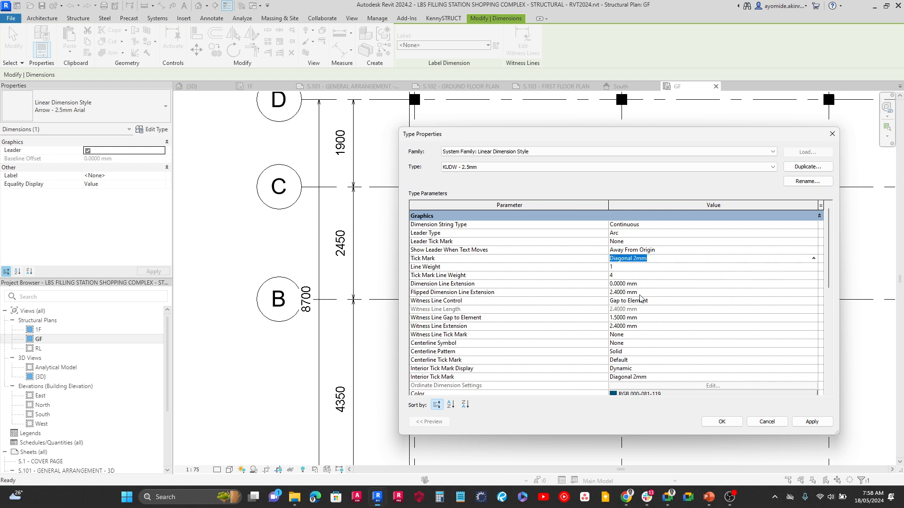
{"action": "left_click", "coordinate": [808, 422]}
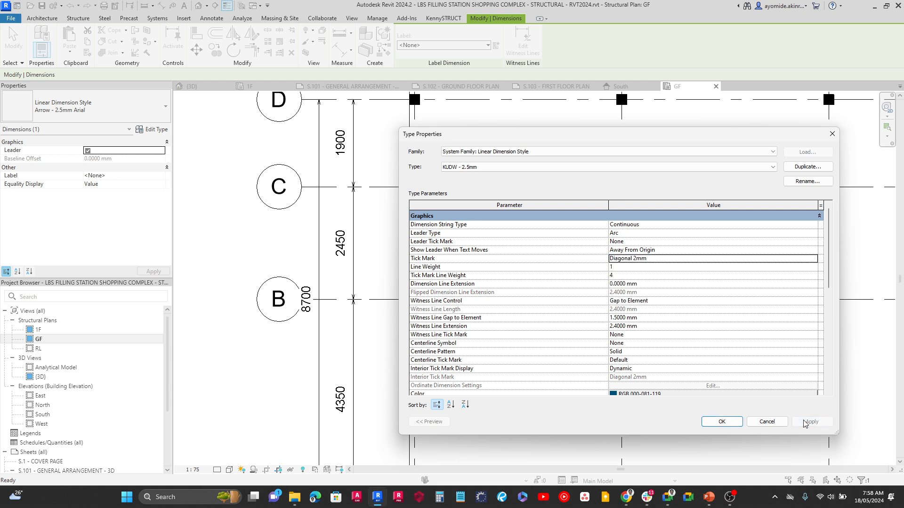
{"action": "left_click", "coordinate": [722, 422]}
{"action": "key", "text": "Escape"}
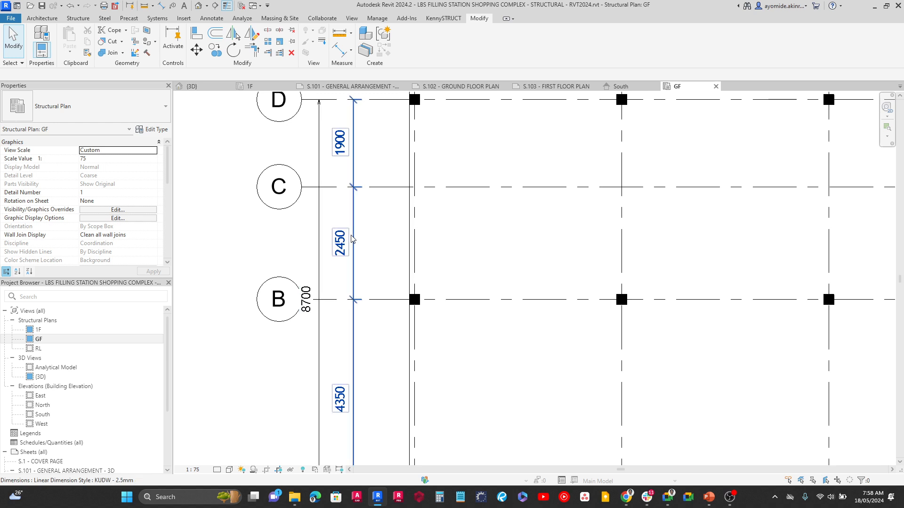
Switch the overall dimension between grids D and A to the KUDW - 2.5mm linear dimension type.
{"action": "left_click", "coordinate": [317, 229]}
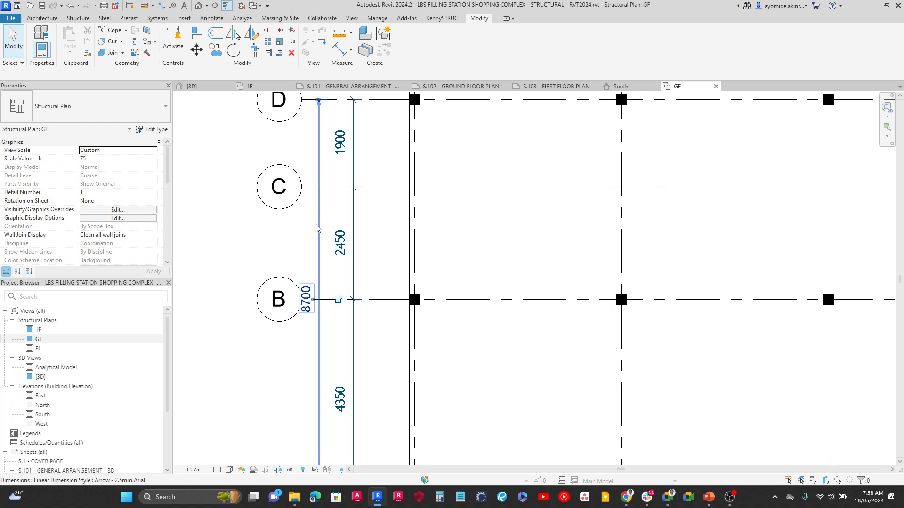
{"action": "left_click", "coordinate": [126, 103]}
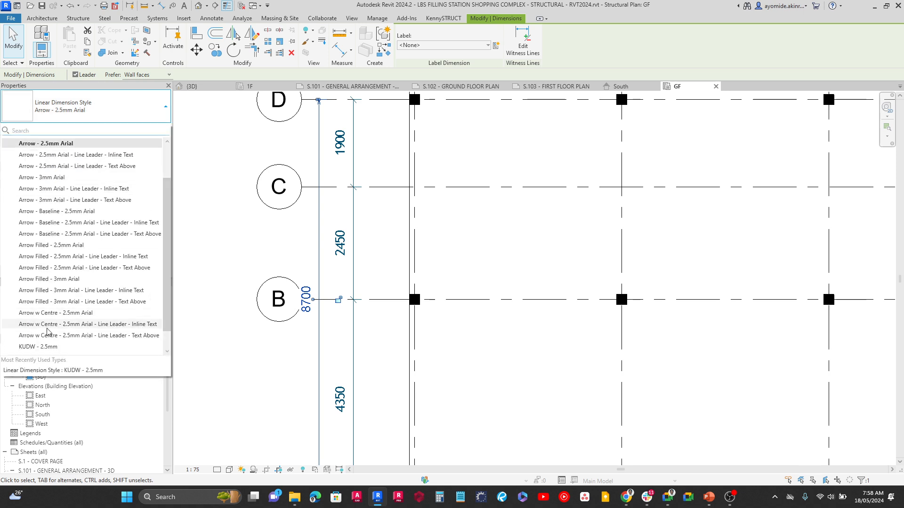
{"action": "left_click", "coordinate": [40, 347]}
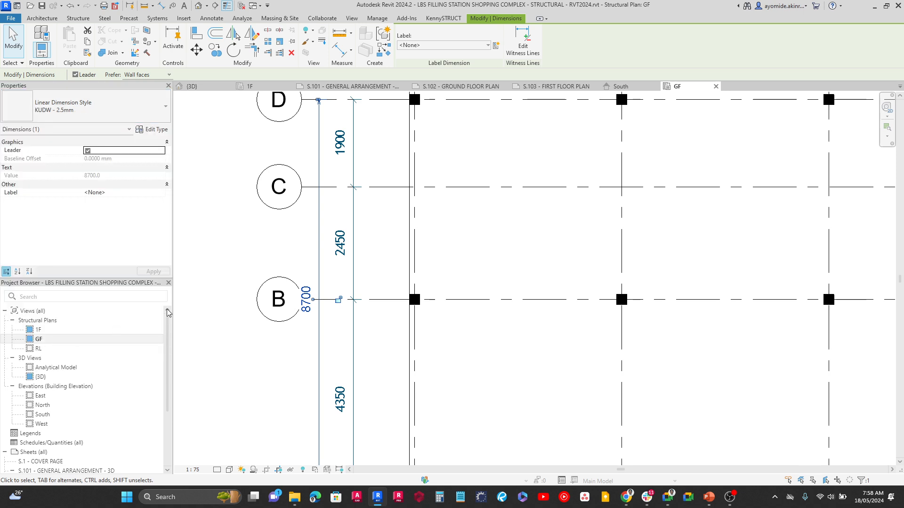
{"action": "left_click", "coordinate": [283, 238]}
{"action": "scroll", "coordinate": [282, 238], "scroll_direction": "down", "scroll_amount": 4}
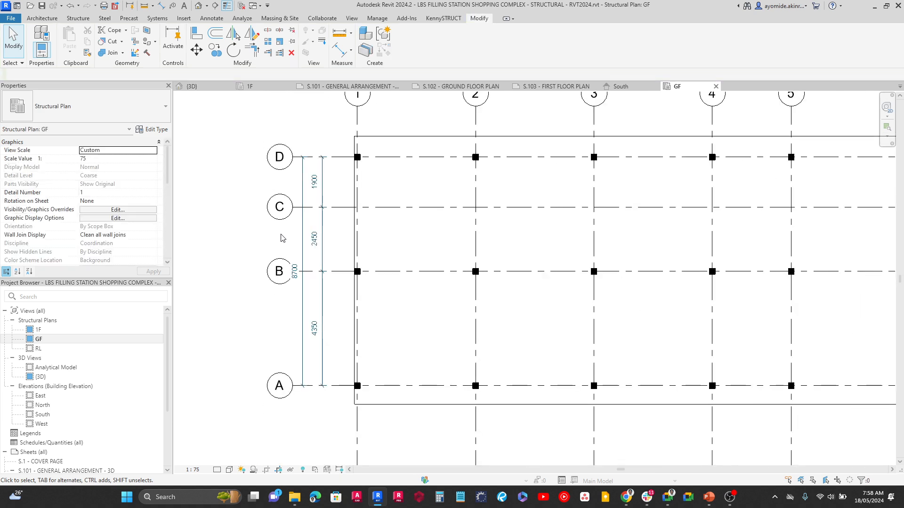
{"action": "scroll", "coordinate": [282, 238], "scroll_direction": "up", "scroll_amount": 3}
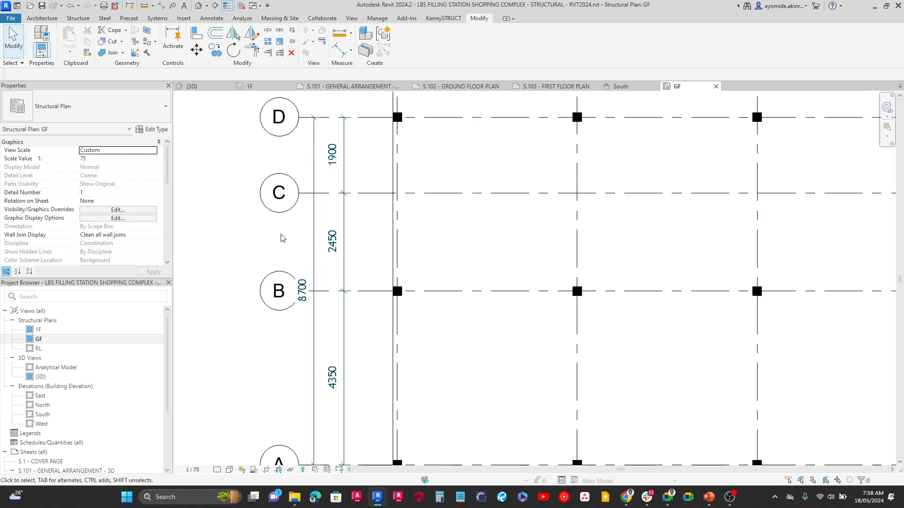
Set the text offset of the KUDW - 2.5mm dimension type to 1 mm and apply the change.
{"action": "scroll", "coordinate": [283, 238], "scroll_direction": "up", "scroll_amount": 1}
{"action": "left_click", "coordinate": [350, 232]}
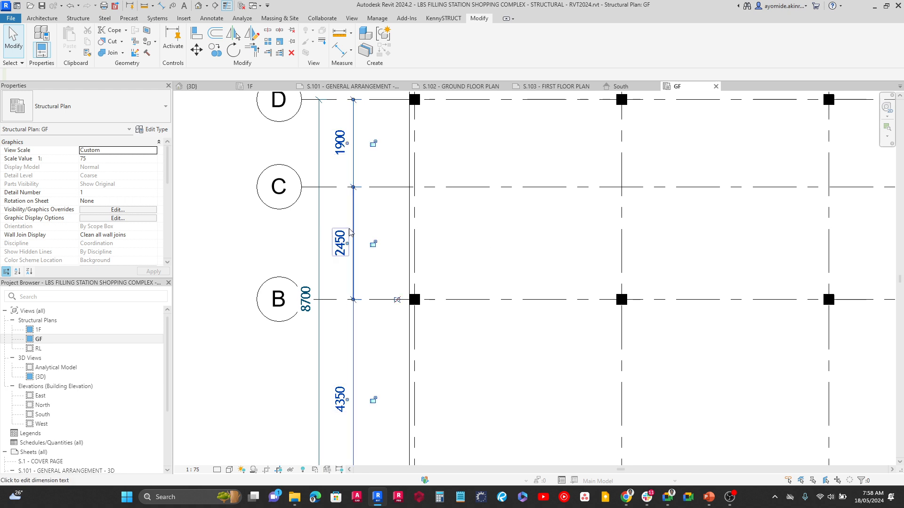
{"action": "left_click", "coordinate": [153, 130]}
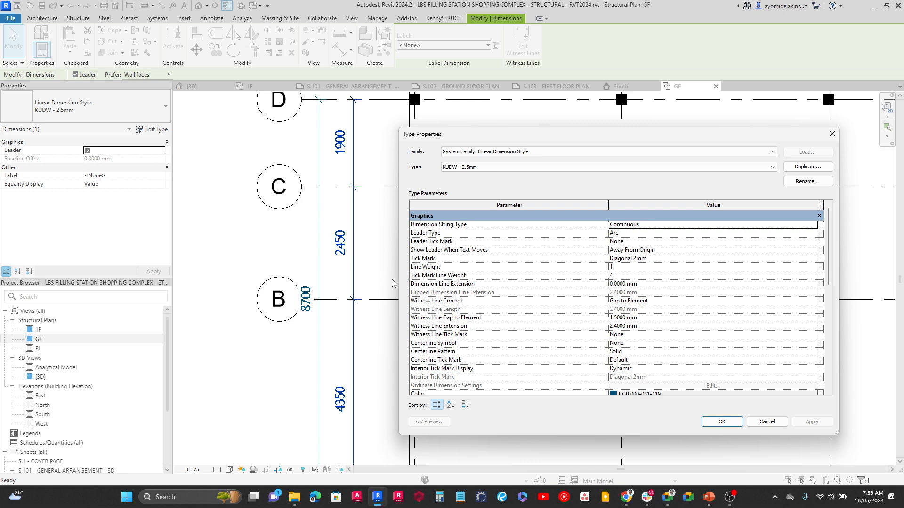
{"action": "scroll", "coordinate": [651, 336], "scroll_direction": "down", "scroll_amount": 1}
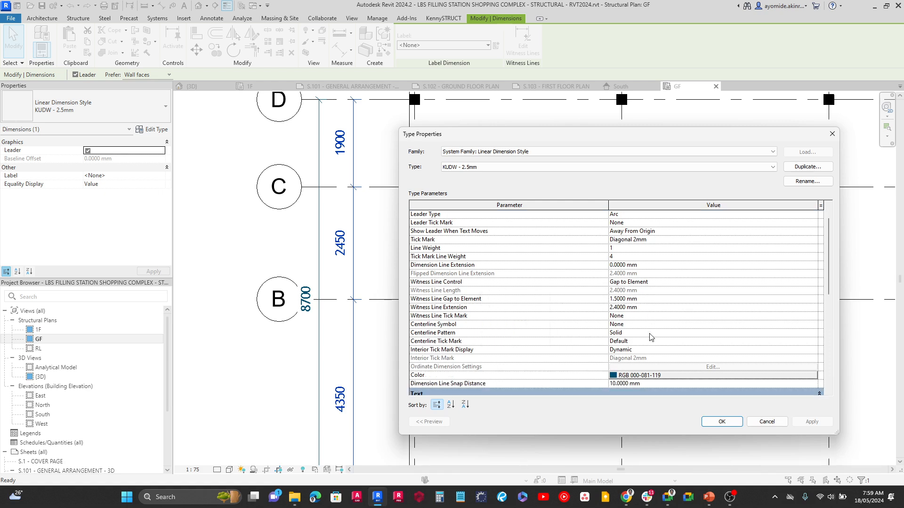
{"action": "scroll", "coordinate": [651, 337], "scroll_direction": "down", "scroll_amount": 3}
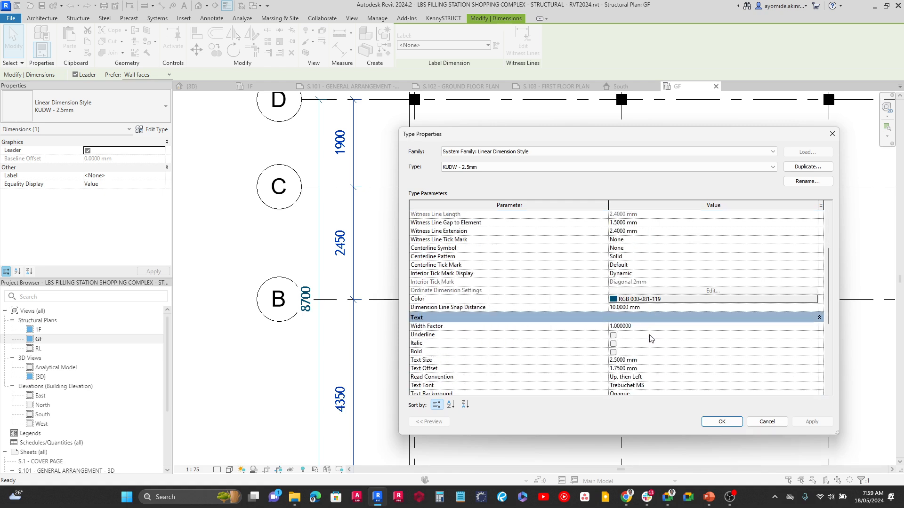
{"action": "left_click", "coordinate": [642, 370]}
{"action": "left_click", "coordinate": [618, 369]}
{"action": "left_click_drag", "start_coordinate": [620, 368], "coordinate": [604, 368]}
{"action": "type", "text": "1."}
{"action": "left_click", "coordinate": [796, 422]}
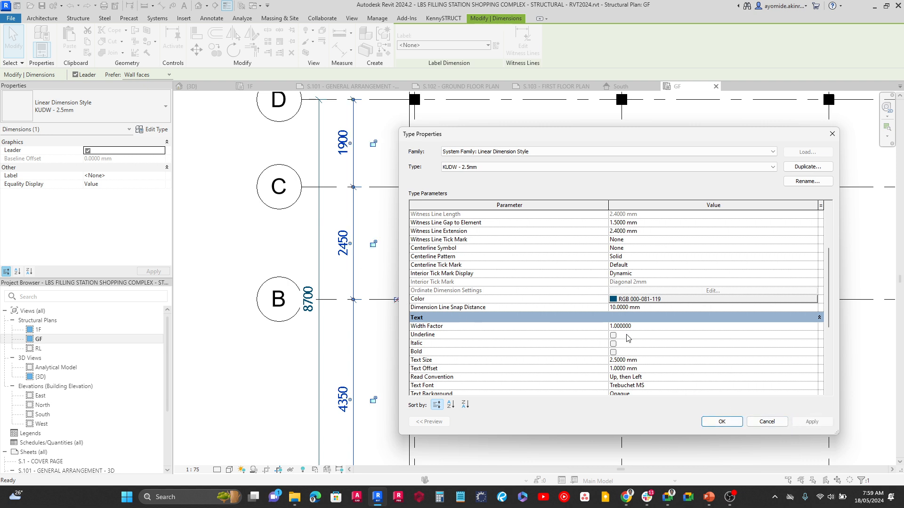
Set the dimension type's Dimension Line Snap Distance to 6 mm, then apply and accept the type properties.
{"action": "scroll", "coordinate": [691, 337], "scroll_direction": "up", "scroll_amount": 2}
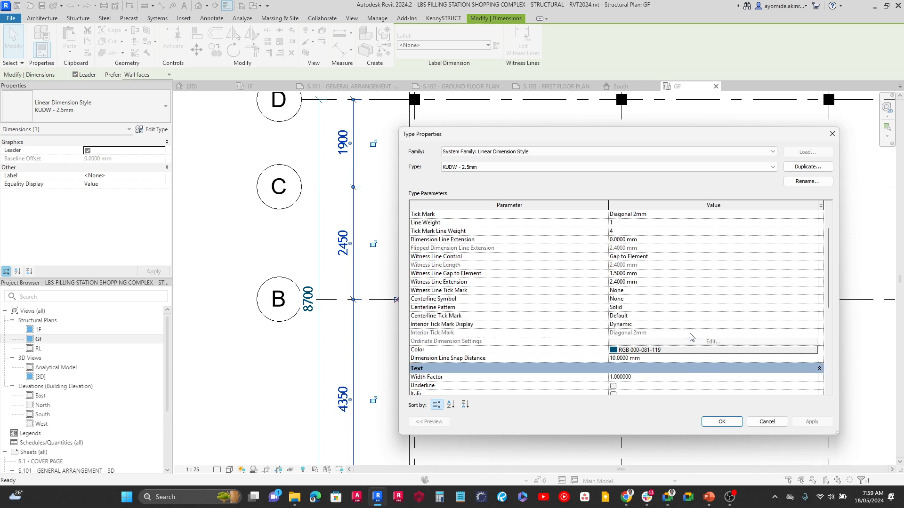
{"action": "scroll", "coordinate": [690, 337], "scroll_direction": "up", "scroll_amount": 2}
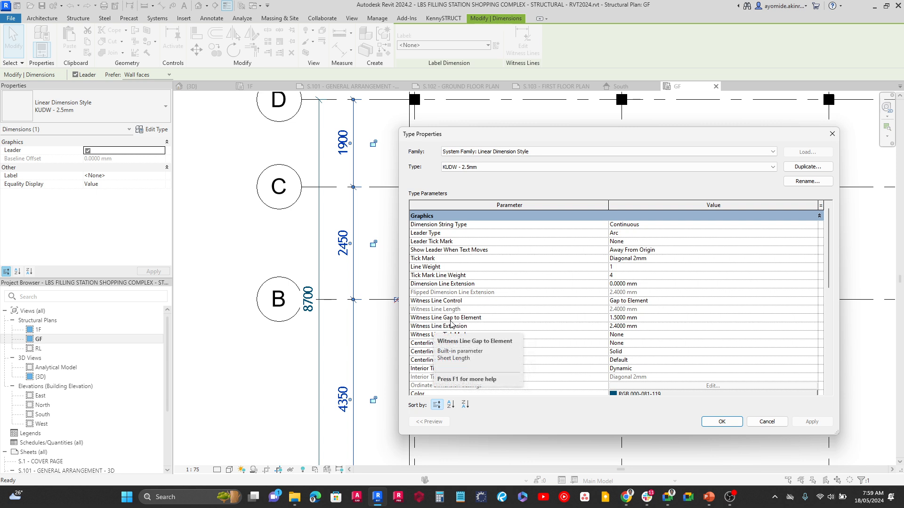
{"action": "scroll", "coordinate": [453, 326], "scroll_direction": "down", "scroll_amount": 2}
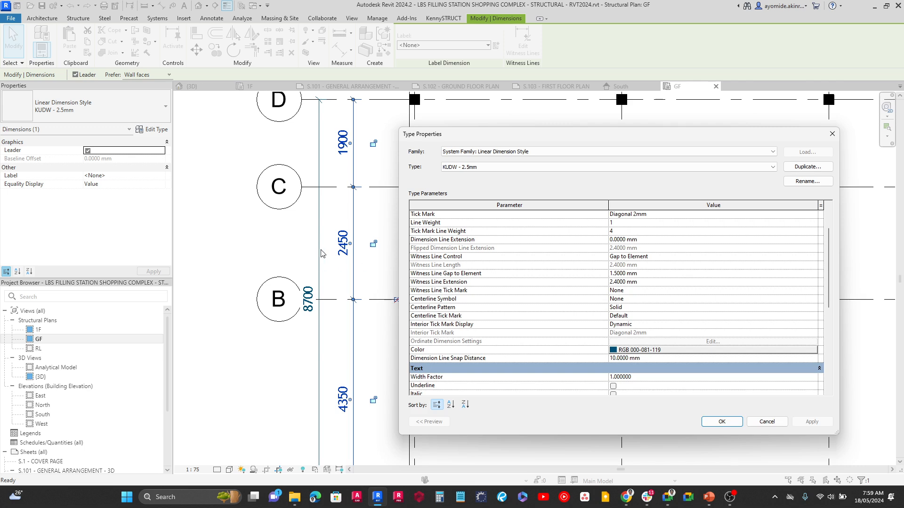
{"action": "left_click", "coordinate": [640, 359]}
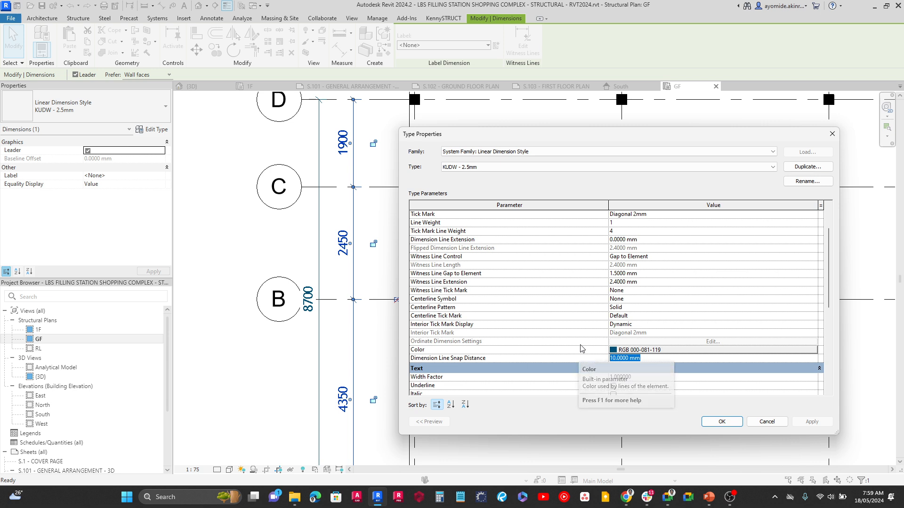
{"action": "type", "text": "6"}
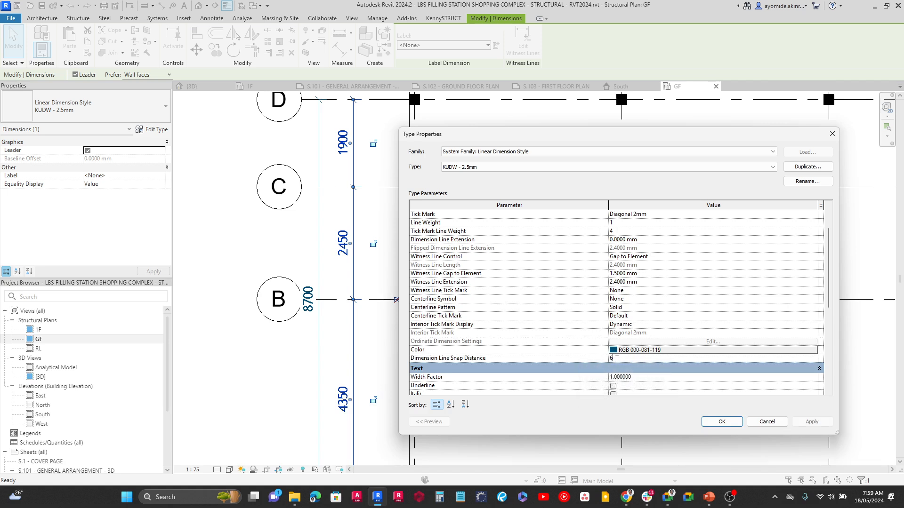
{"action": "left_click", "coordinate": [812, 423]}
{"action": "left_click", "coordinate": [721, 420]}
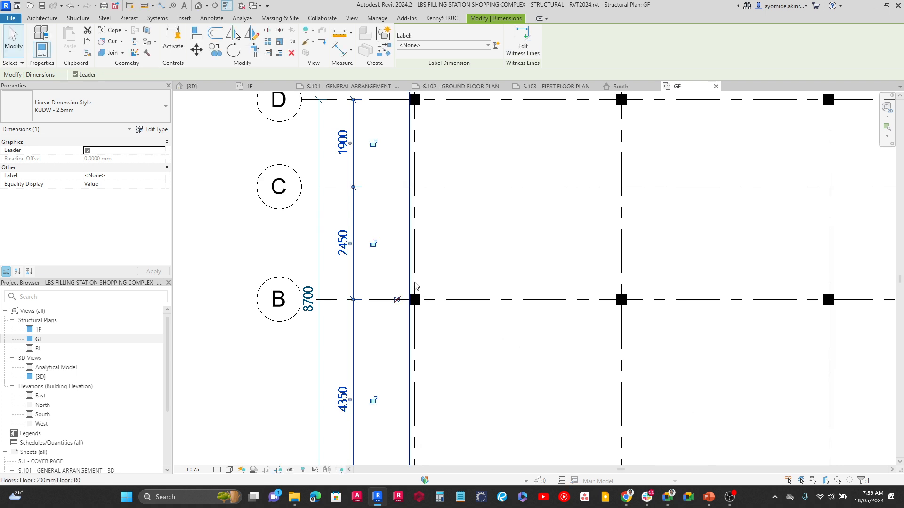
{"action": "left_click", "coordinate": [257, 230]}
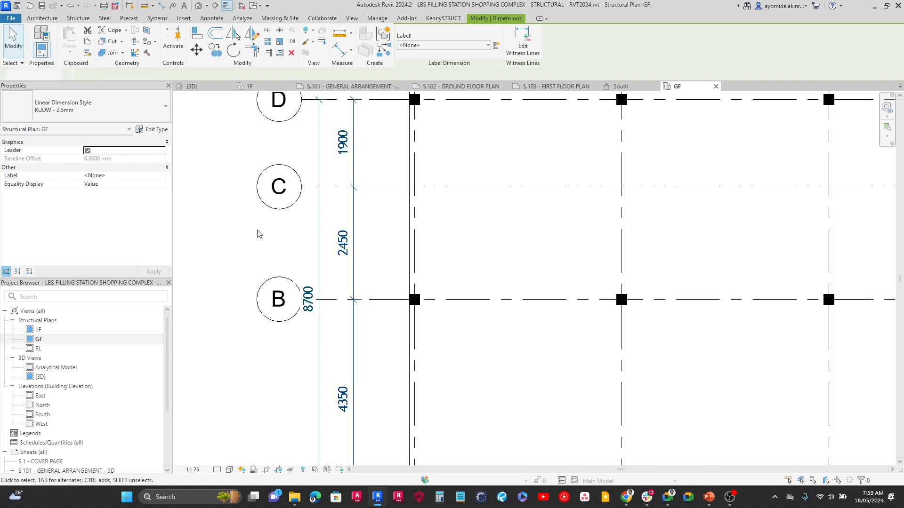
Move the overall dimension between grids D and A closer to the inner dimension string.
{"action": "left_click", "coordinate": [319, 227]}
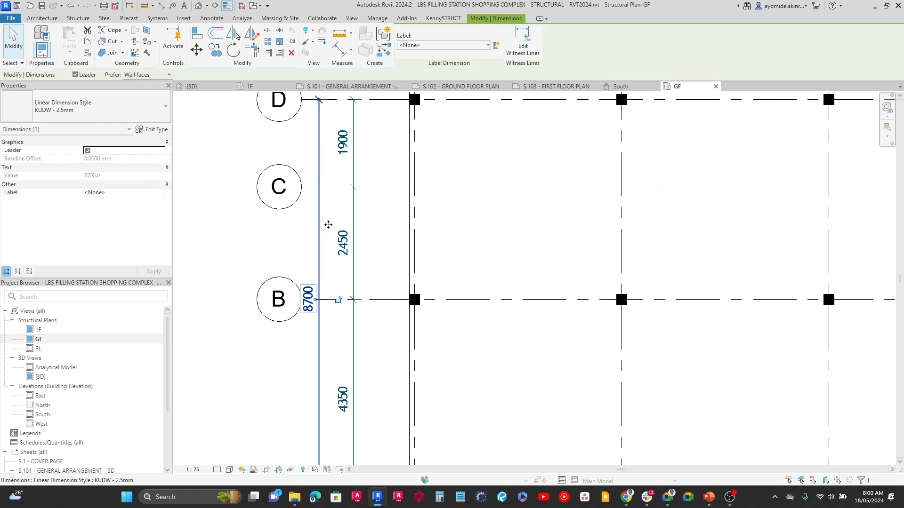
{"action": "left_click_drag", "start_coordinate": [328, 224], "coordinate": [342, 228]}
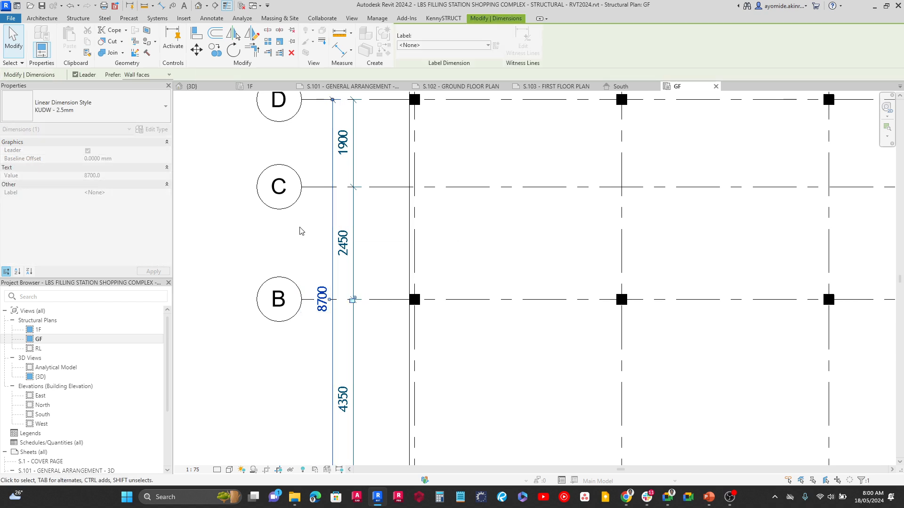
{"action": "left_click", "coordinate": [300, 232]}
{"action": "scroll", "coordinate": [313, 214], "scroll_direction": "down", "scroll_amount": 3}
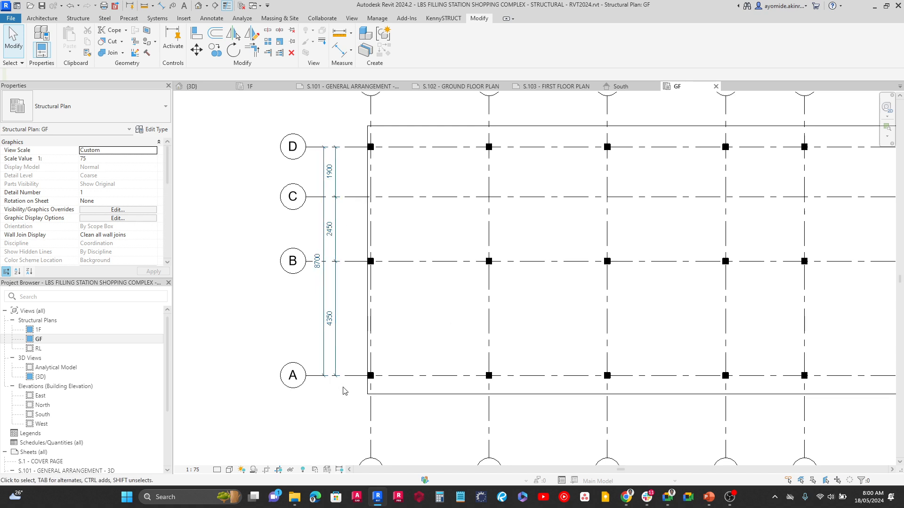
{"action": "scroll", "coordinate": [372, 400], "scroll_direction": "down", "scroll_amount": 2}
{"action": "middle_click_drag", "start_coordinate": [627, 384], "coordinate": [619, 360]}
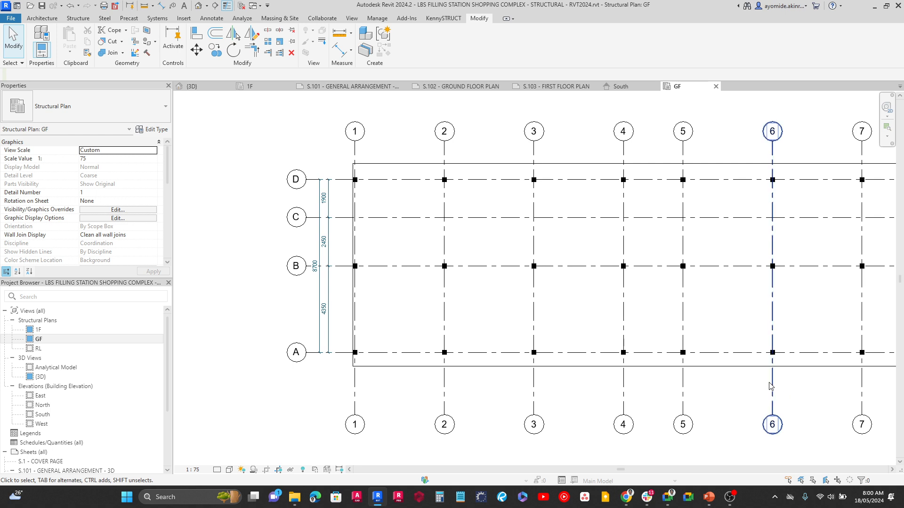
{"action": "left_click", "coordinate": [339, 50]}
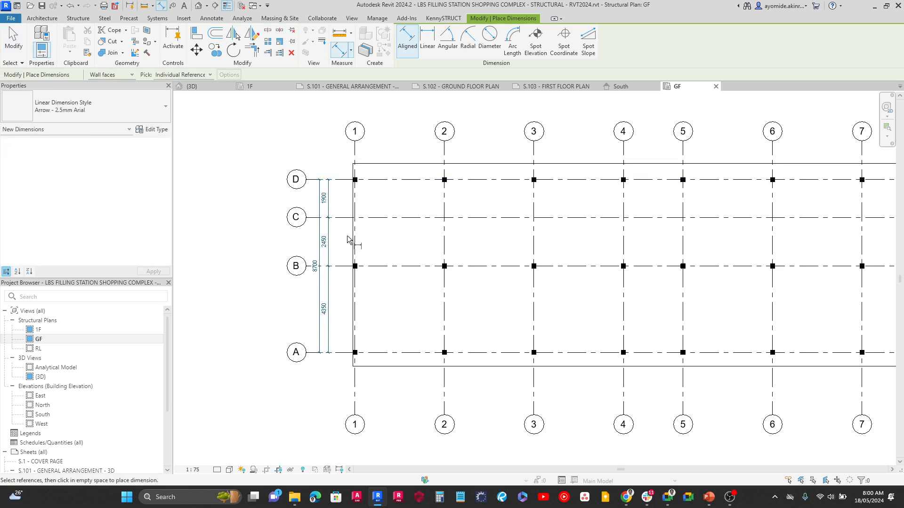
{"action": "left_click", "coordinate": [356, 390]}
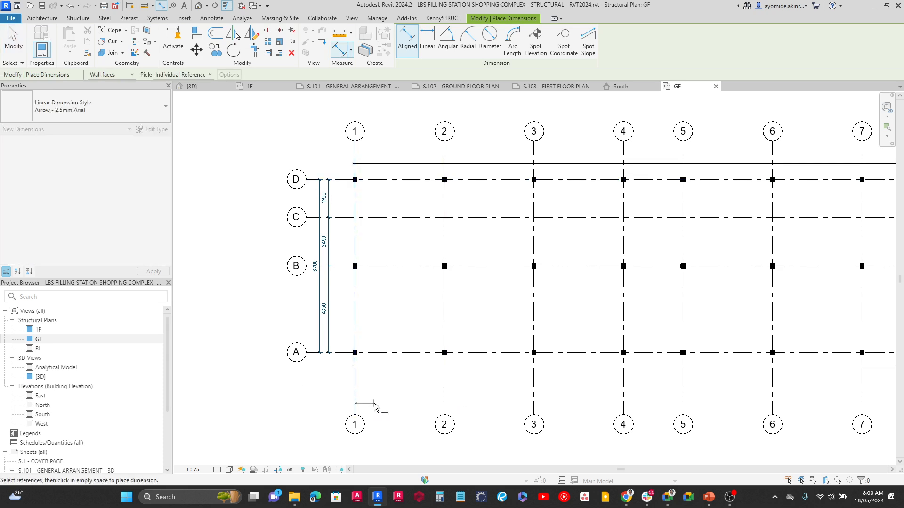
{"action": "key", "text": "Escape"}
{"action": "key", "text": "Escape"}
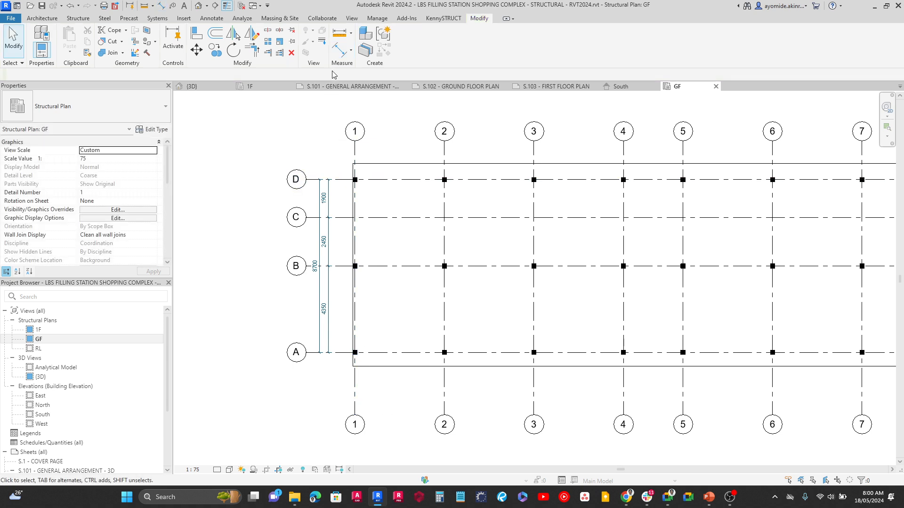
Place an aligned KUDW - 2.5mm dimension string across grids 1 to 8, between the slab edge below grid A and the lower grid bubbles.
{"action": "left_click", "coordinate": [339, 48]}
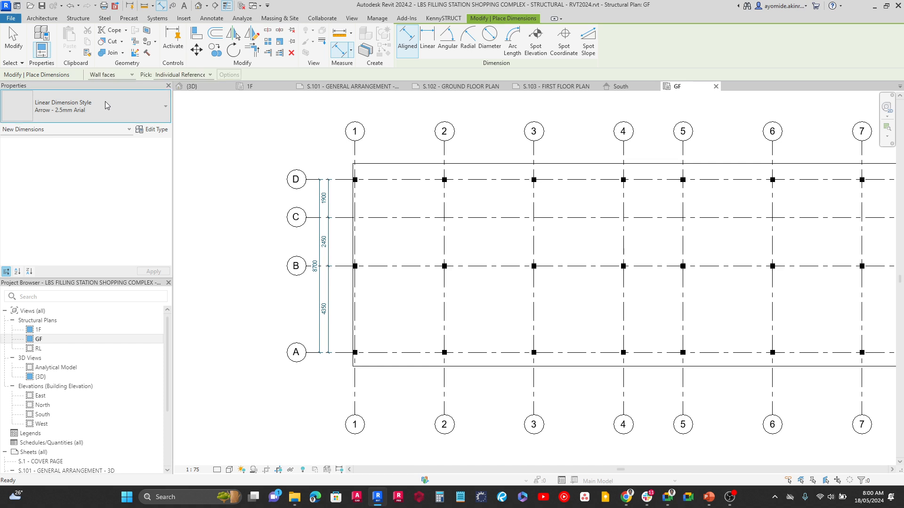
{"action": "left_click", "coordinate": [106, 101]}
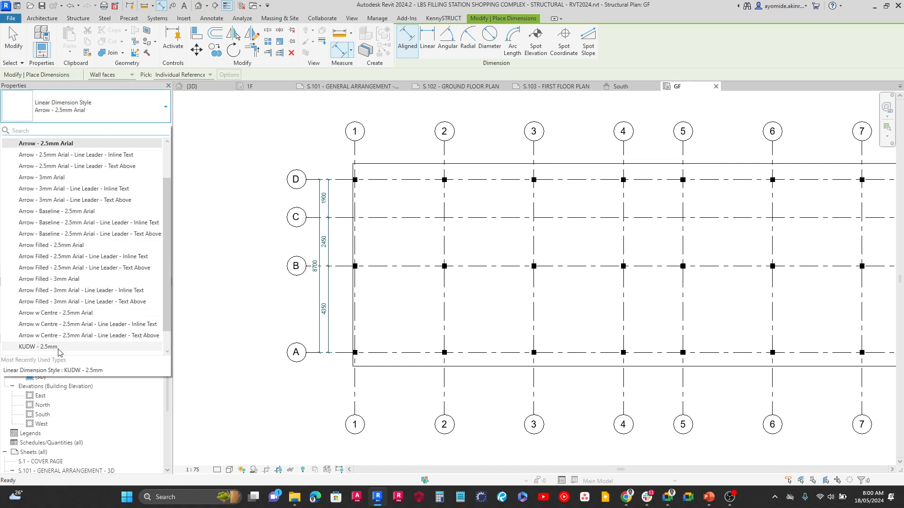
{"action": "left_click", "coordinate": [39, 347]}
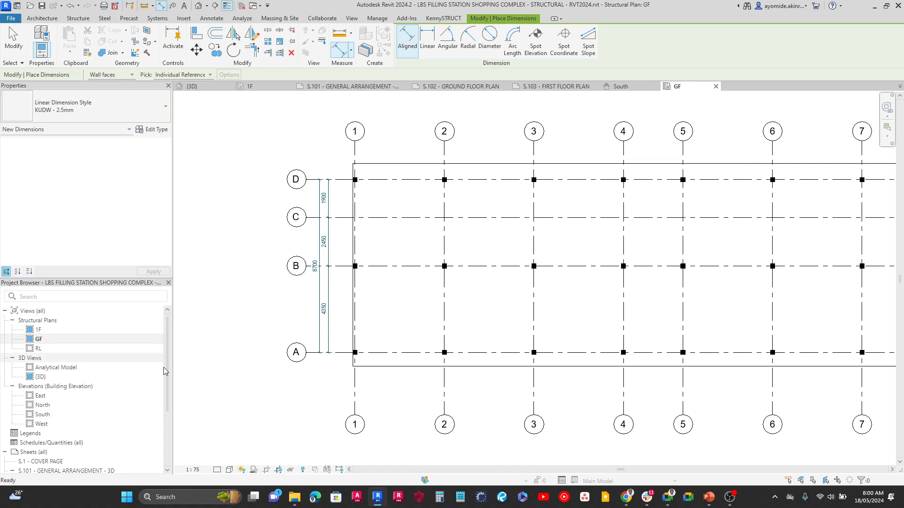
{"action": "left_click", "coordinate": [354, 390]}
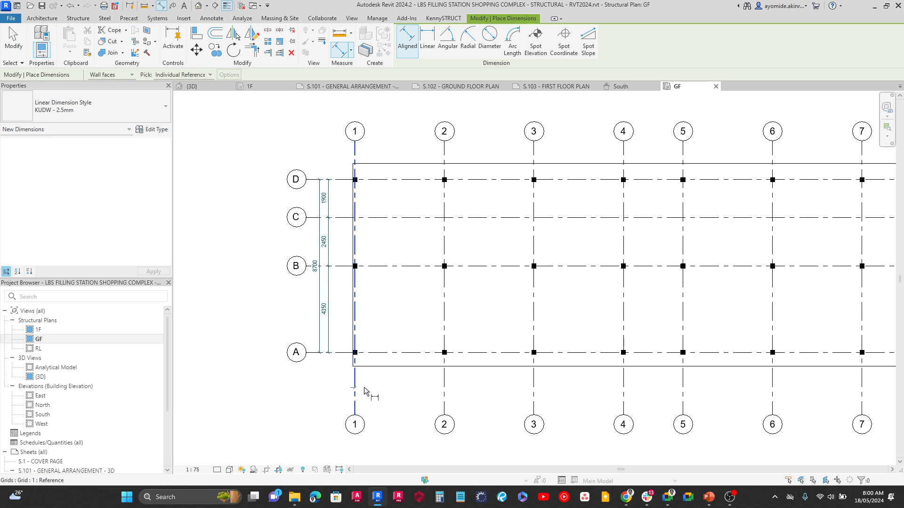
{"action": "left_click", "coordinate": [446, 391]}
{"action": "left_click", "coordinate": [534, 383]}
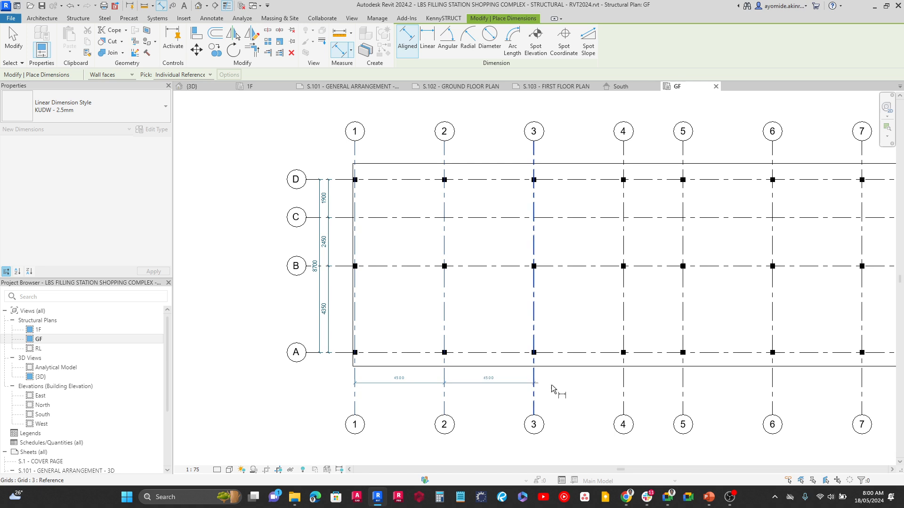
{"action": "left_click", "coordinate": [623, 387]}
{"action": "left_click", "coordinate": [683, 387]}
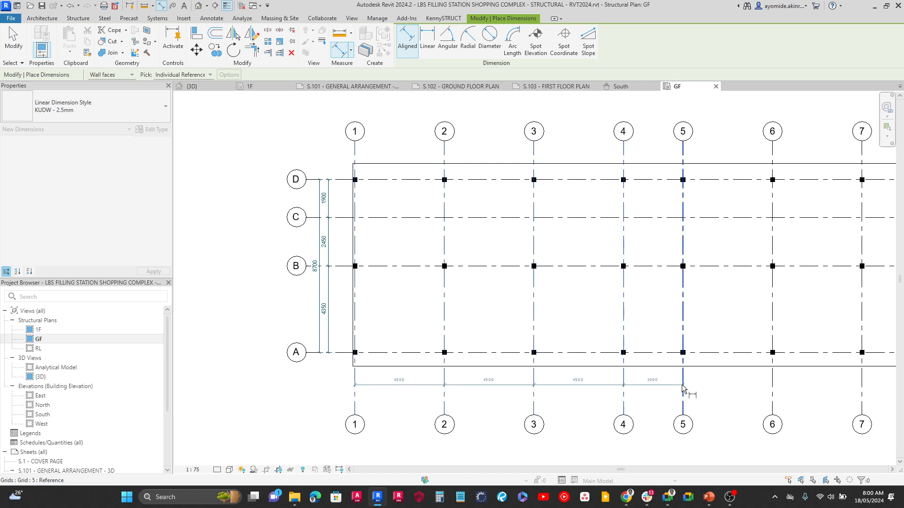
{"action": "left_click", "coordinate": [772, 387]}
{"action": "middle_click_drag", "start_coordinate": [844, 404], "coordinate": [601, 432]}
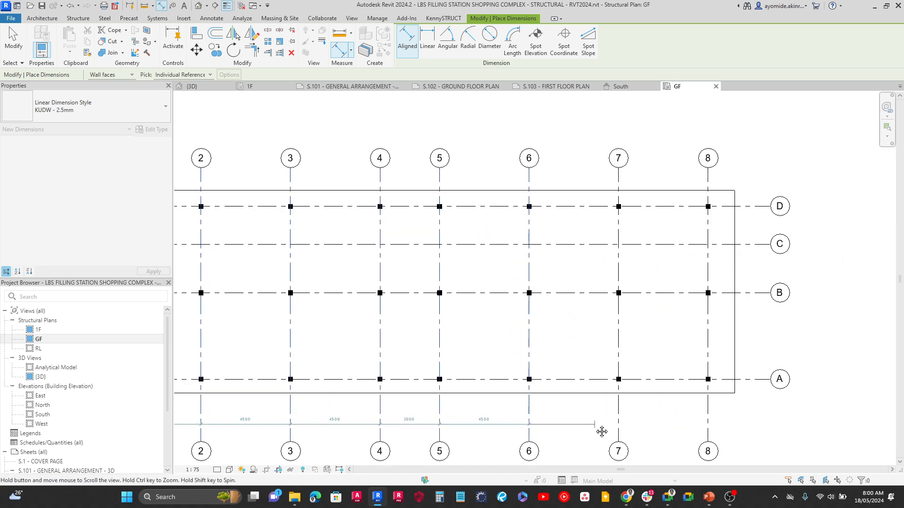
{"action": "left_click", "coordinate": [619, 419]}
{"action": "left_click", "coordinate": [708, 416]}
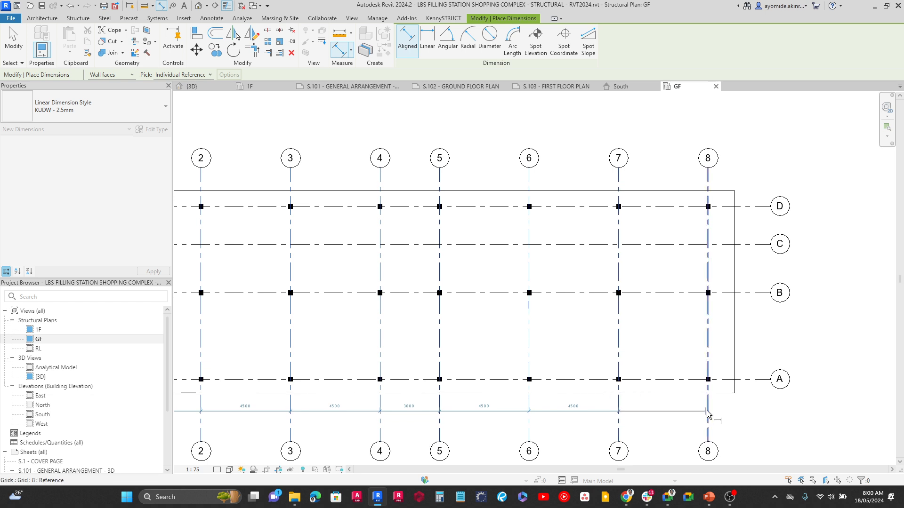
{"action": "left_click", "coordinate": [738, 411]}
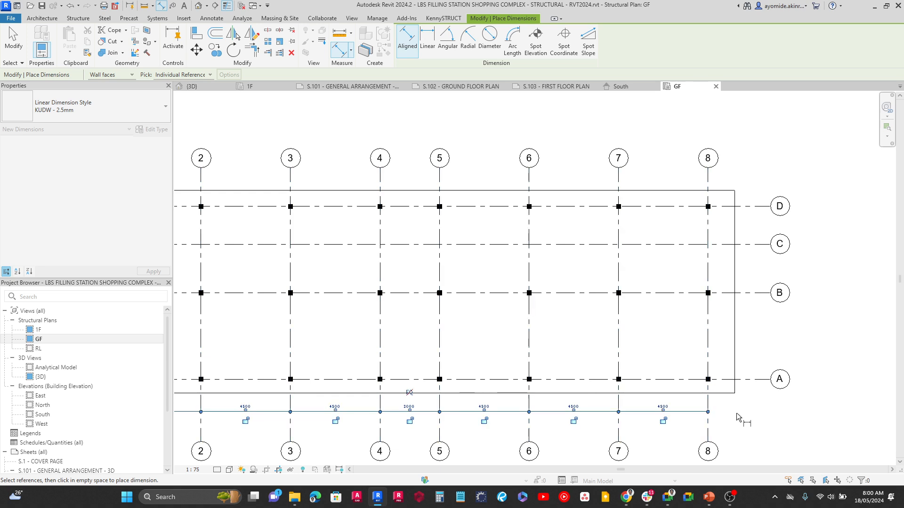
Add an overall aligned dimension between grids 8 and 1, snapped just below the string of individual grid spacings.
{"action": "left_click", "coordinate": [709, 423]}
{"action": "scroll", "coordinate": [546, 424], "scroll_direction": "left", "scroll_amount": 5, "text": "shift"}
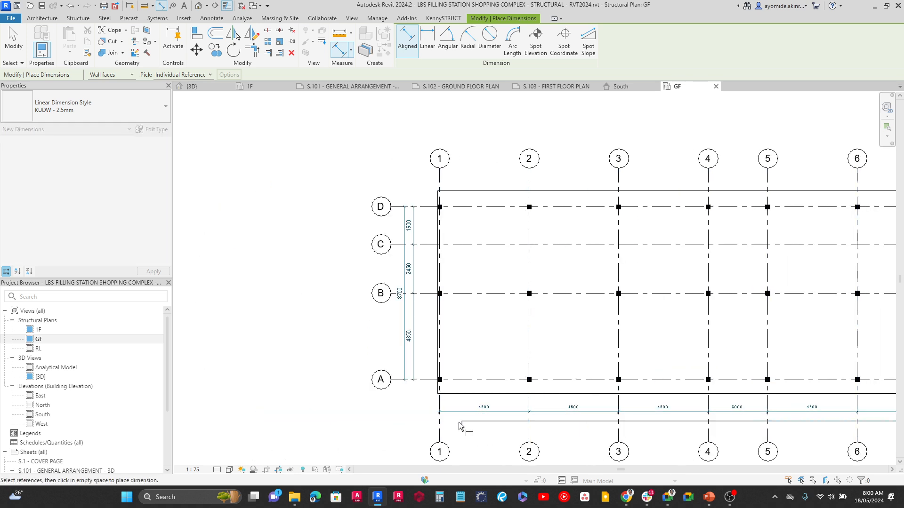
{"action": "left_click", "coordinate": [440, 427]}
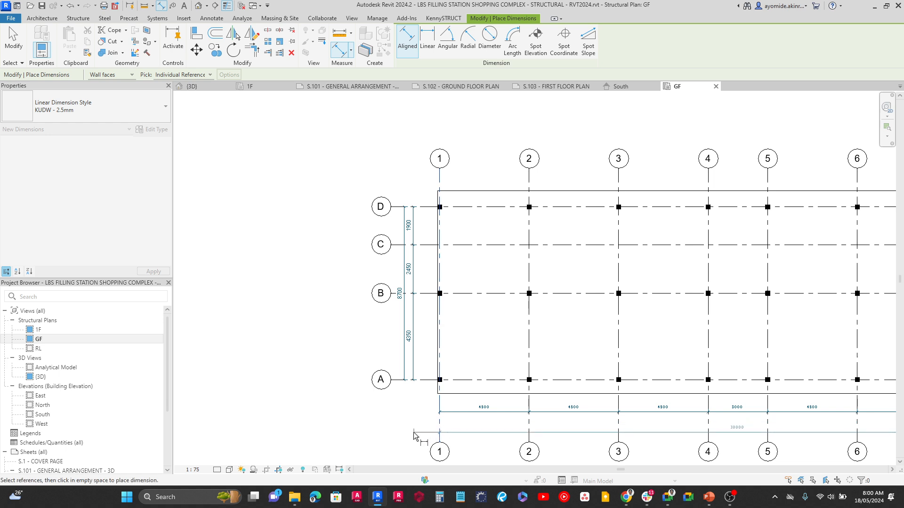
{"action": "left_click", "coordinate": [412, 421]}
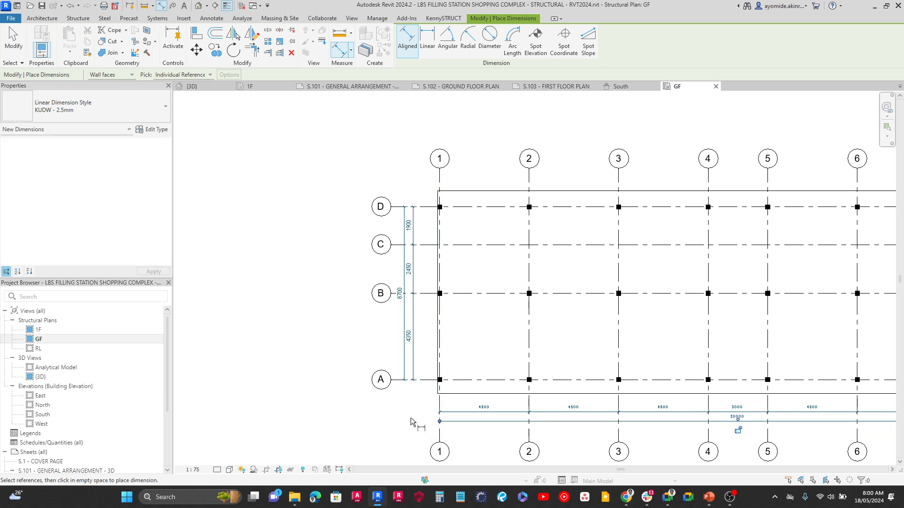
{"action": "middle_click_drag", "start_coordinate": [409, 353], "coordinate": [303, 330]}
{"action": "scroll", "coordinate": [293, 259], "scroll_direction": "down", "scroll_amount": 3}
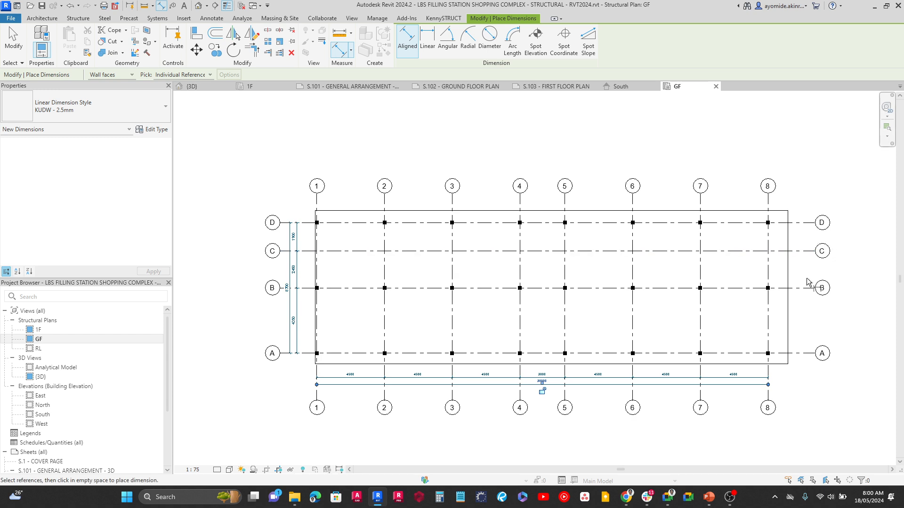
{"action": "scroll", "coordinate": [287, 231], "scroll_direction": "up", "scroll_amount": 4}
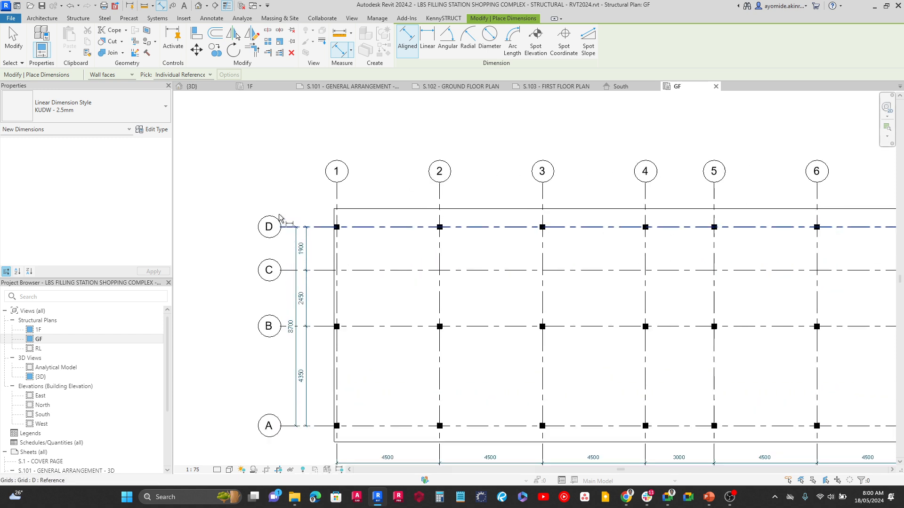
{"action": "key", "text": "Escape"}
{"action": "key", "text": "Escape"}
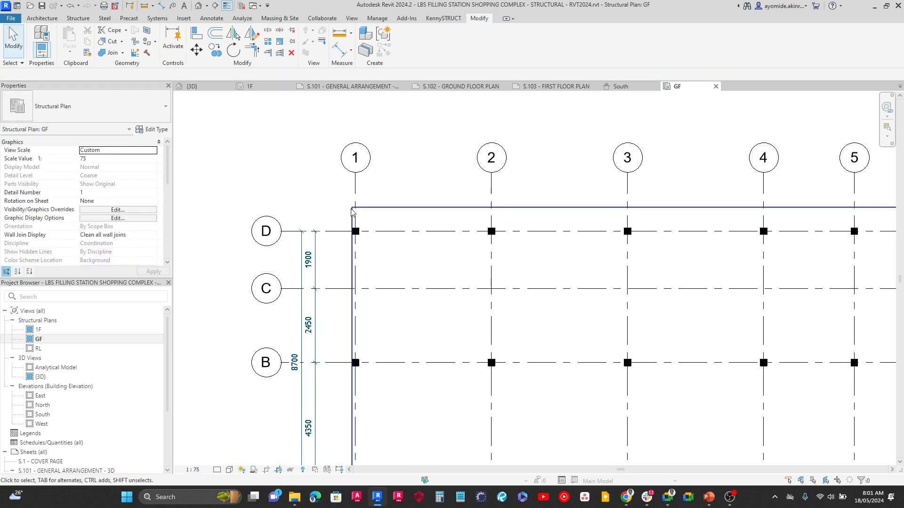
Extend the inner vertical dimension string on the GF plan to the slab edges above grid D and below grid A.
{"action": "left_click", "coordinate": [316, 240]}
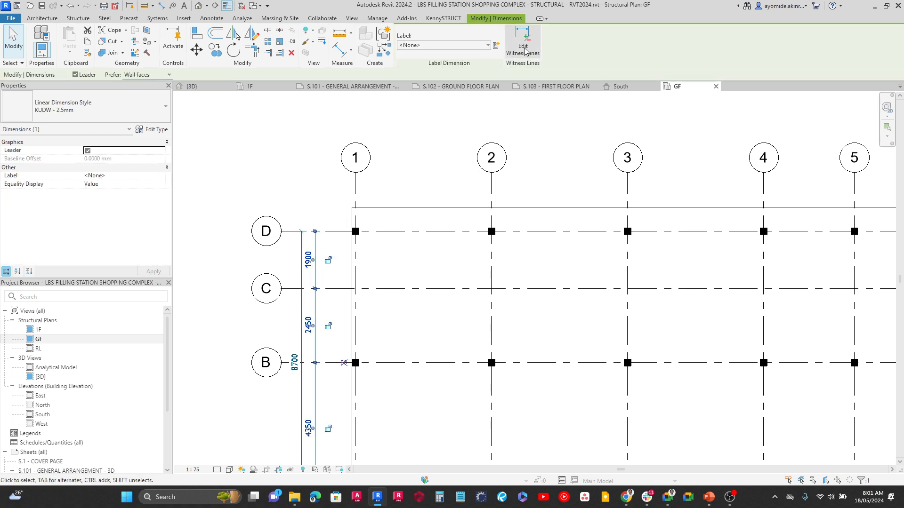
{"action": "left_click", "coordinate": [523, 47]}
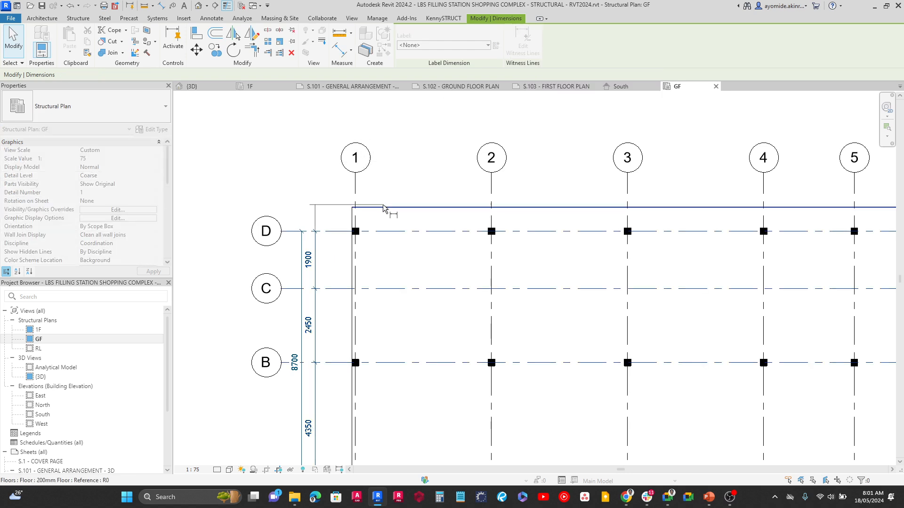
{"action": "scroll", "coordinate": [292, 185], "scroll_direction": "down", "scroll_amount": 2}
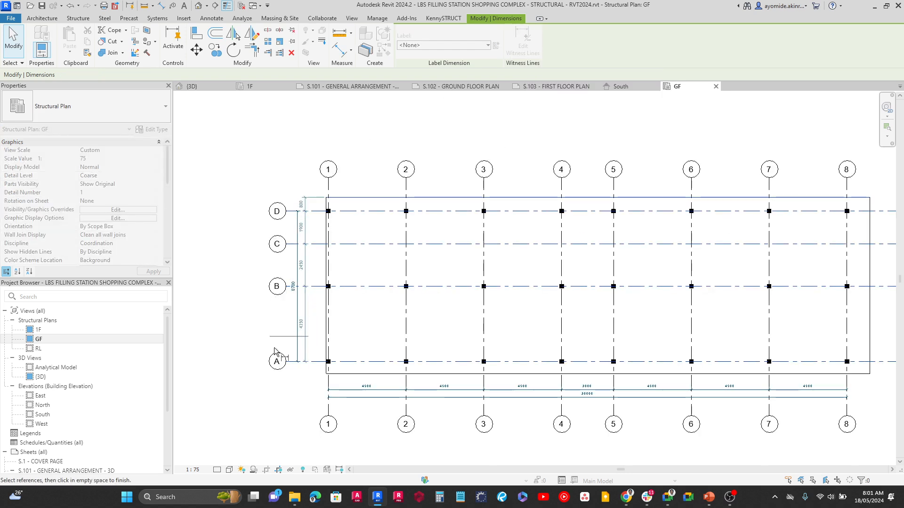
{"action": "scroll", "coordinate": [292, 374], "scroll_direction": "up", "scroll_amount": 4}
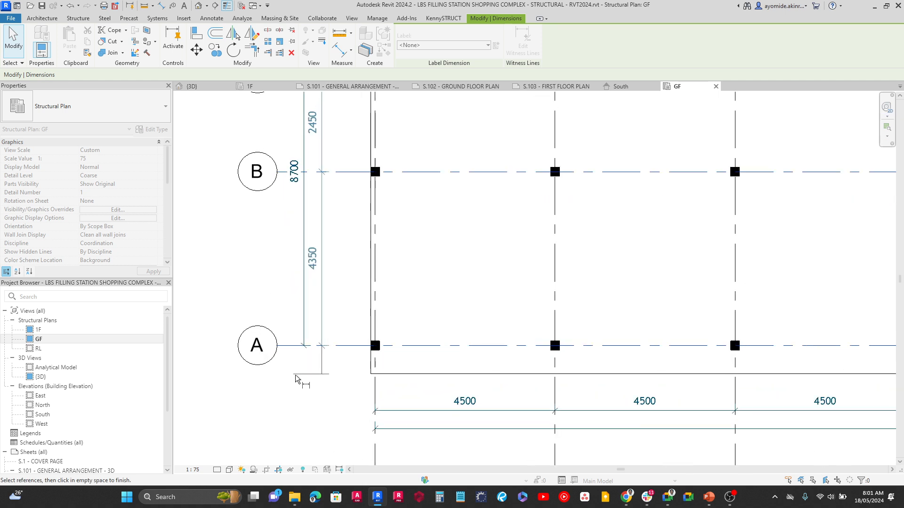
{"action": "left_click", "coordinate": [413, 373]}
{"action": "left_click", "coordinate": [306, 398]}
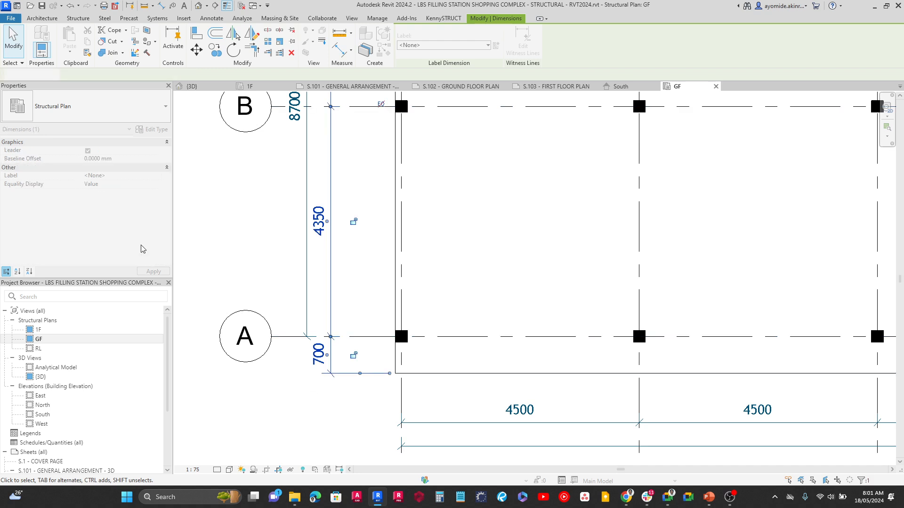
{"action": "left_click", "coordinate": [22, 55]}
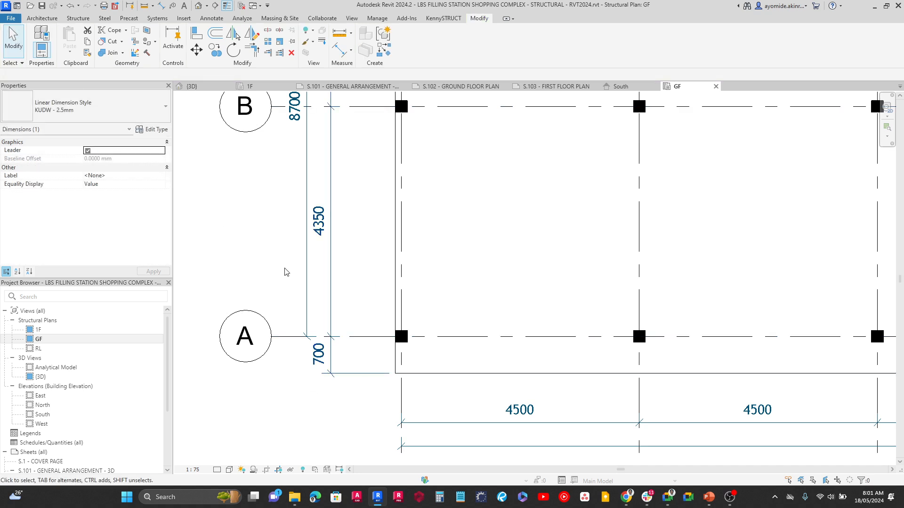
Extend the horizontal grid-spacing string to the slab edge beyond grid 8, and review the dimensioned plan on sheet S.102 - GROUND FLOOR PLAN.
{"action": "scroll", "coordinate": [543, 350], "scroll_direction": "down", "scroll_amount": 5}
{"action": "scroll", "coordinate": [631, 333], "scroll_direction": "up", "scroll_amount": 8}
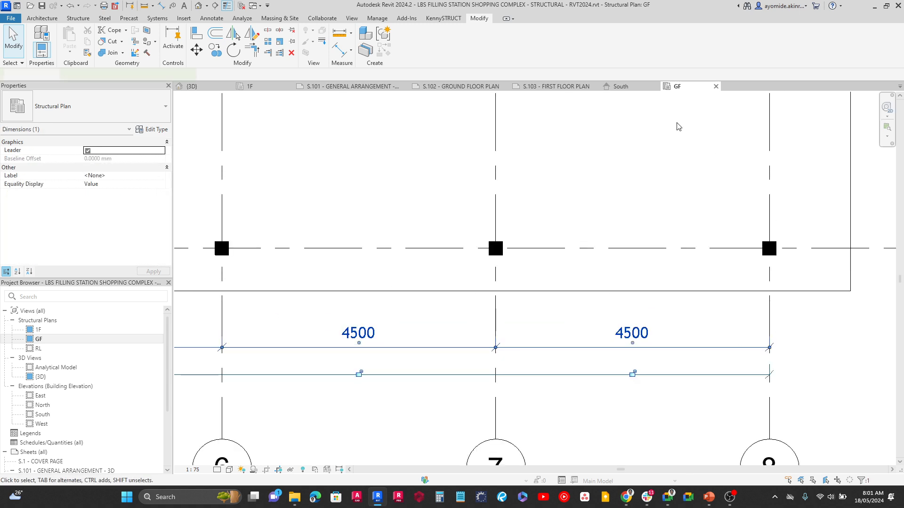
{"action": "left_click", "coordinate": [523, 47]}
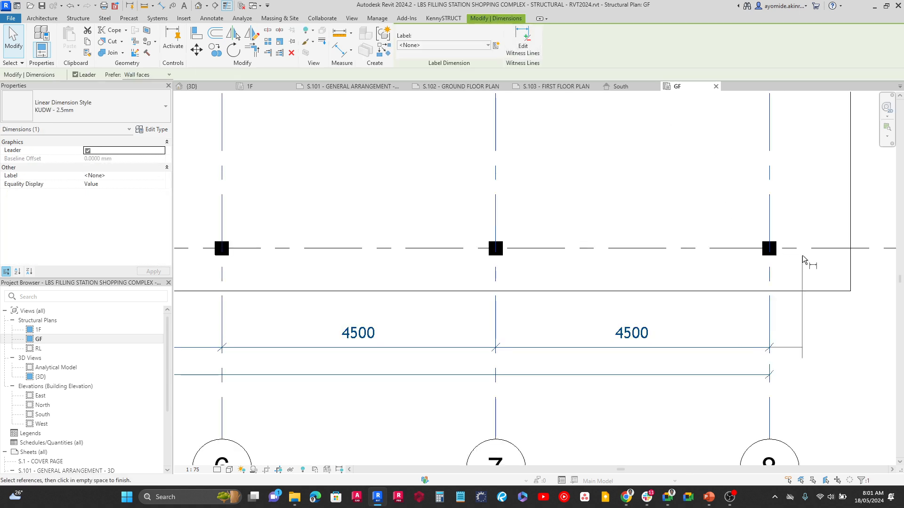
{"action": "left_click", "coordinate": [850, 266]}
{"action": "left_click", "coordinate": [875, 328]}
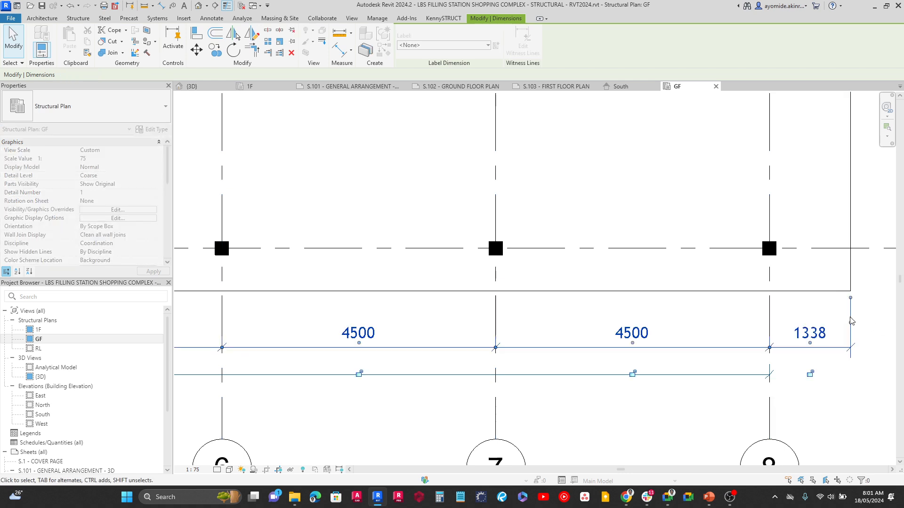
{"action": "middle_click", "coordinate": [519, 318]}
{"action": "middle_click", "coordinate": [518, 318]}
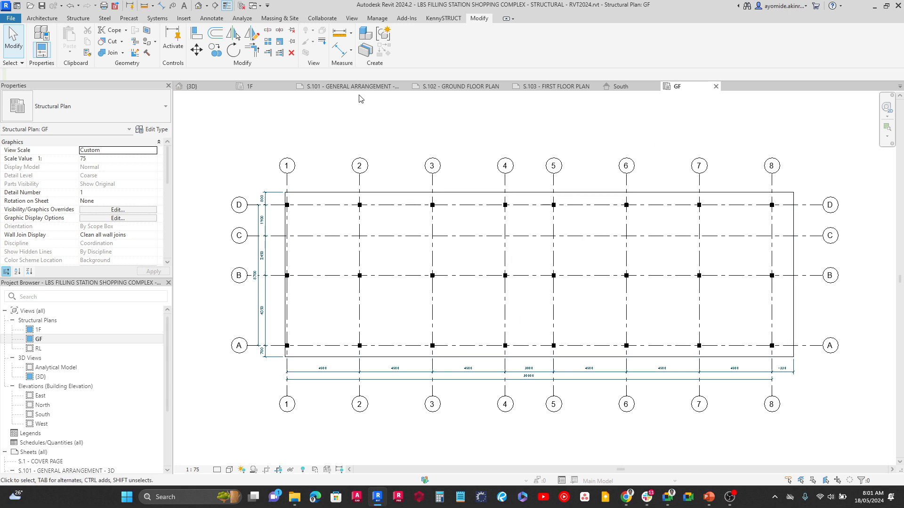
{"action": "left_click", "coordinate": [450, 90]}
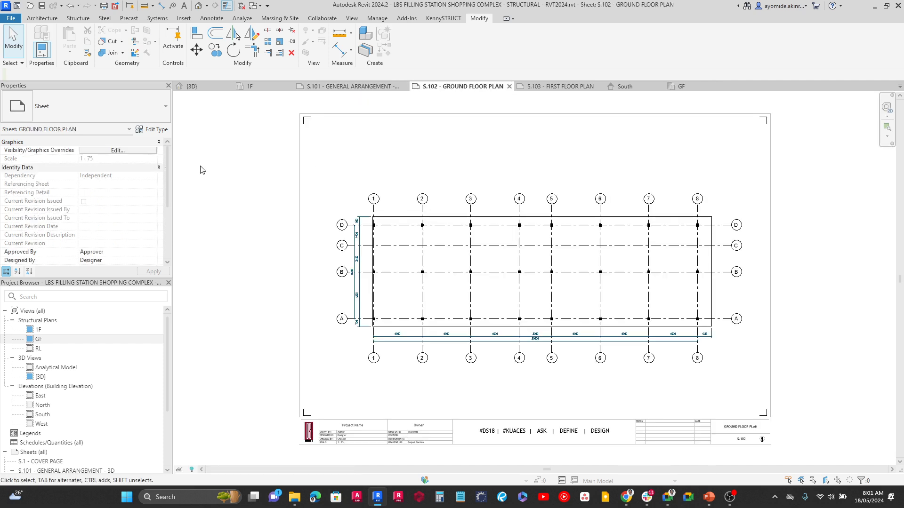
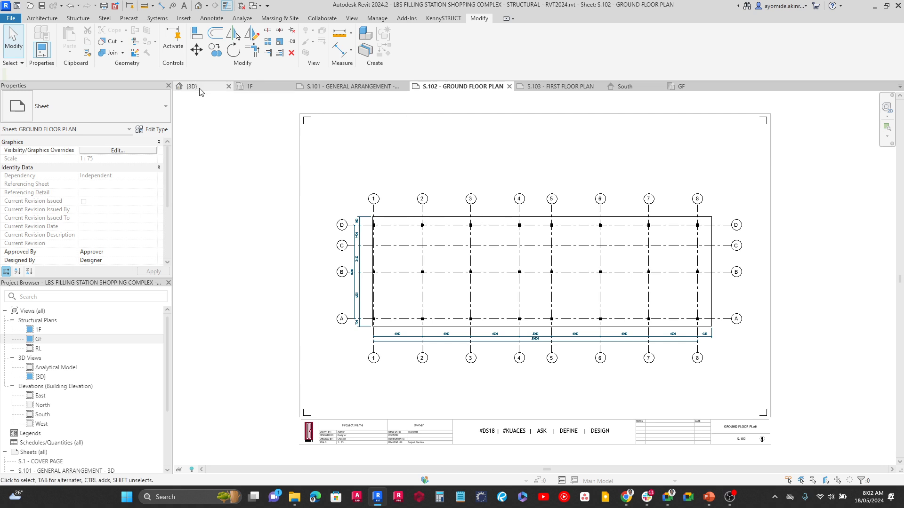
Select all KUDW - 2.5mm dimension instances in the GF structural plan and copy them to the clipboard.
{"action": "left_click", "coordinate": [681, 87]}
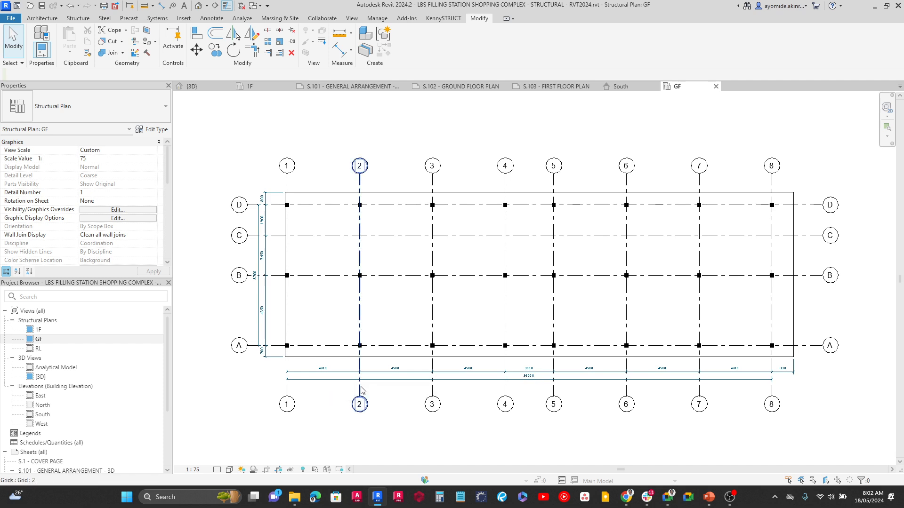
{"action": "left_click", "coordinate": [333, 385]}
{"action": "right_click", "coordinate": [337, 385]}
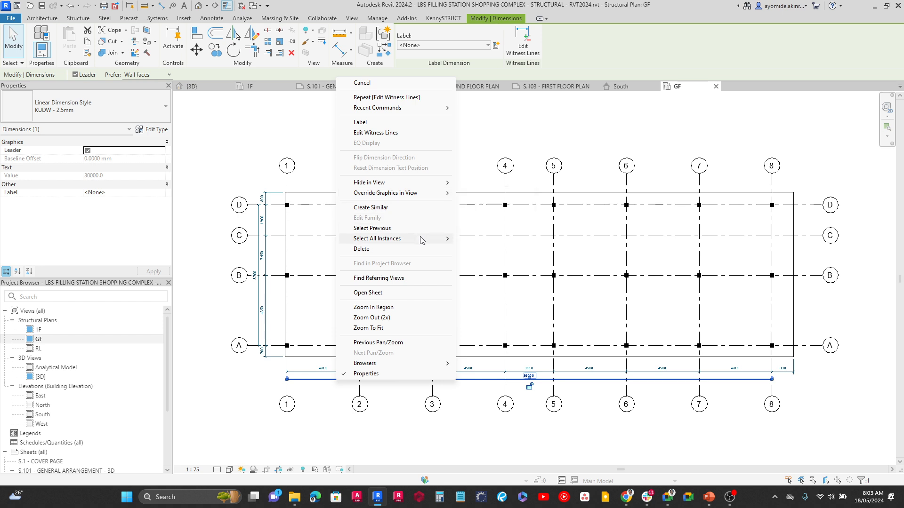
{"action": "mouse_move", "coordinate": [421, 238]}
{"action": "left_click", "coordinate": [476, 239]}
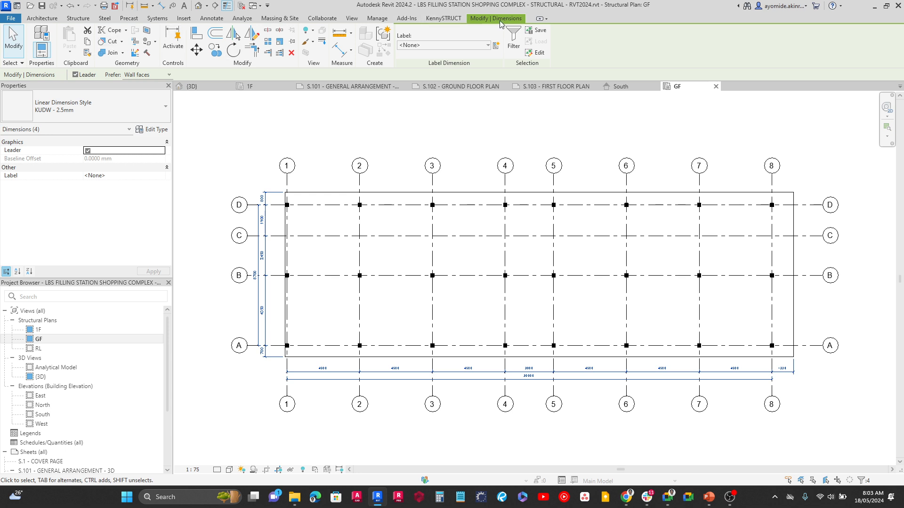
{"action": "left_click", "coordinate": [88, 42]}
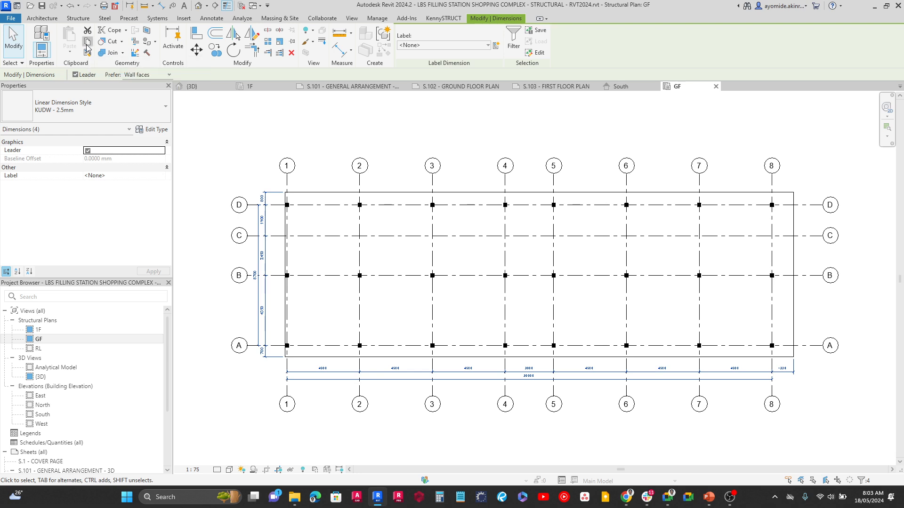
{"action": "left_click", "coordinate": [226, 158]}
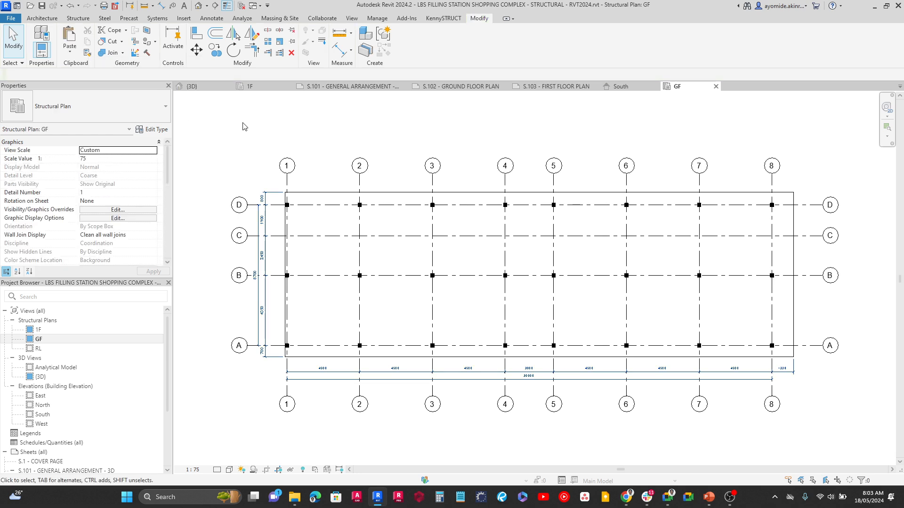
Switch to the 1F structural plan and bring up the paste options for the copied dimensions.
{"action": "left_click", "coordinate": [255, 88]}
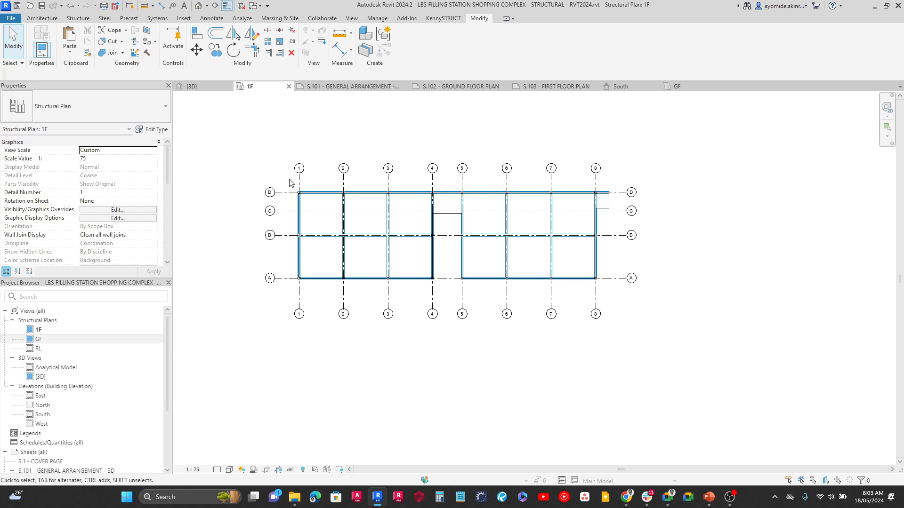
{"action": "scroll", "coordinate": [288, 182], "scroll_direction": "up", "scroll_amount": 3}
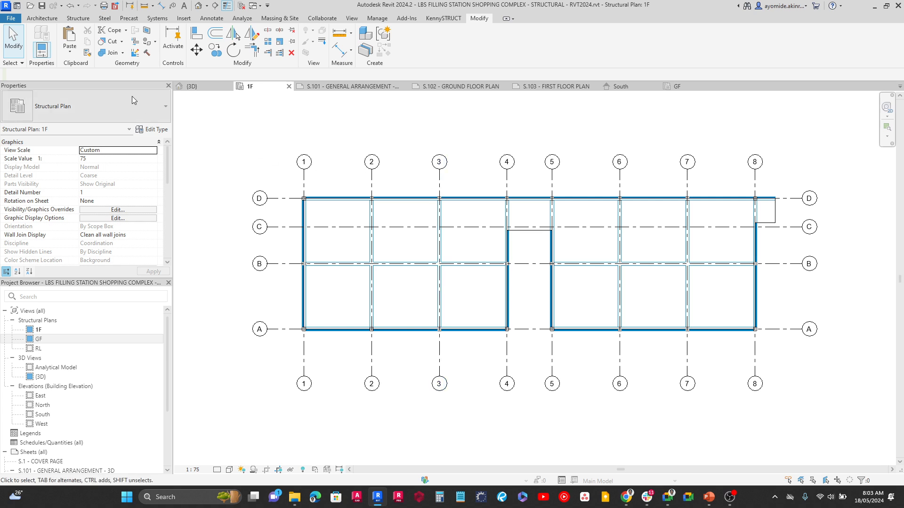
{"action": "left_click", "coordinate": [67, 54]}
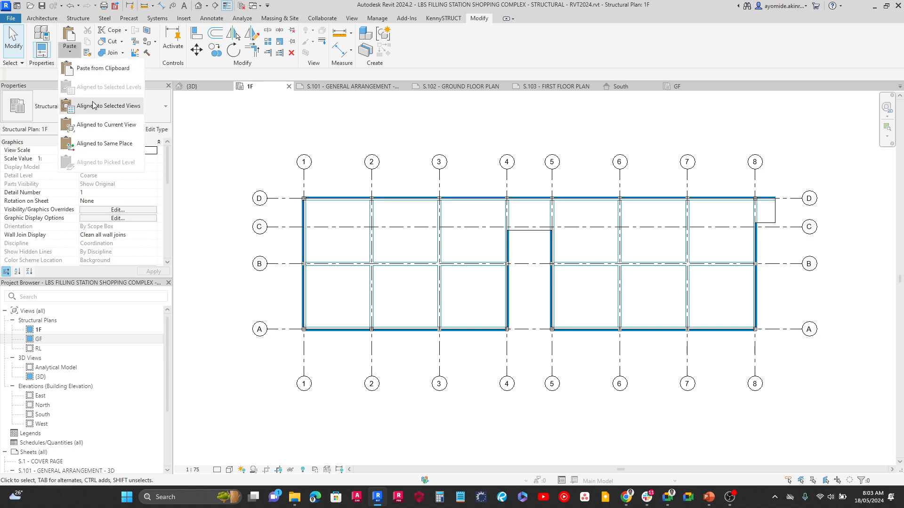
Paste the copied grid dimensions into the 1F plan, aligned to the current view.
{"action": "left_click", "coordinate": [115, 129]}
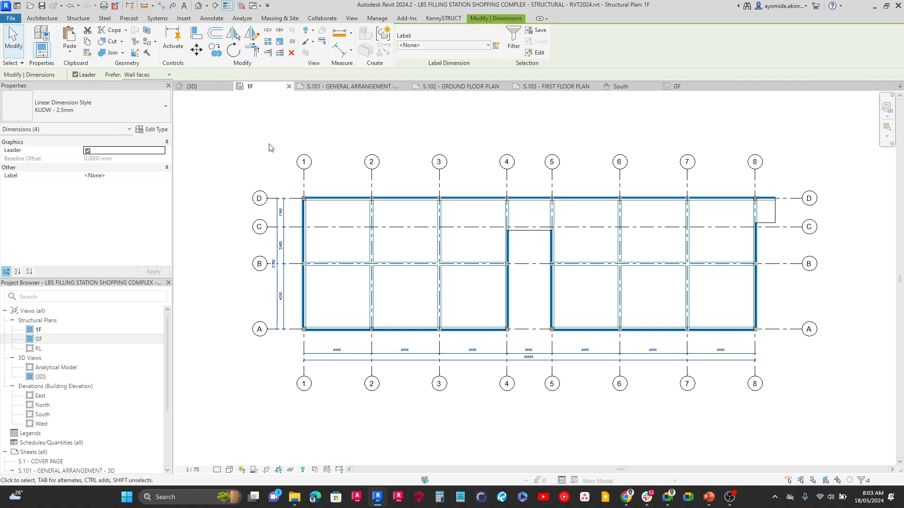
{"action": "key", "text": "Escape"}
{"action": "scroll", "coordinate": [269, 148], "scroll_direction": "up", "scroll_amount": 3}
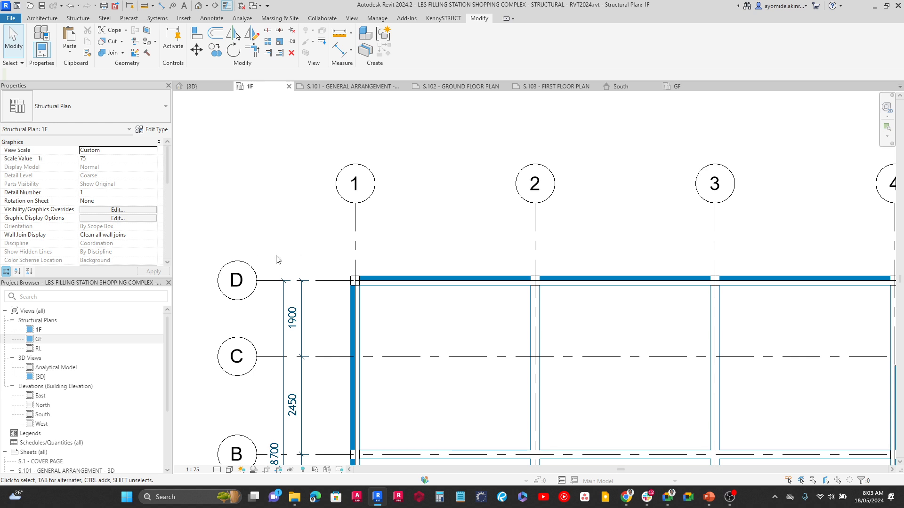
{"action": "scroll", "coordinate": [276, 256], "scroll_direction": "down", "scroll_amount": 4}
{"action": "middle_click_drag", "start_coordinate": [598, 337], "coordinate": [477, 323]}
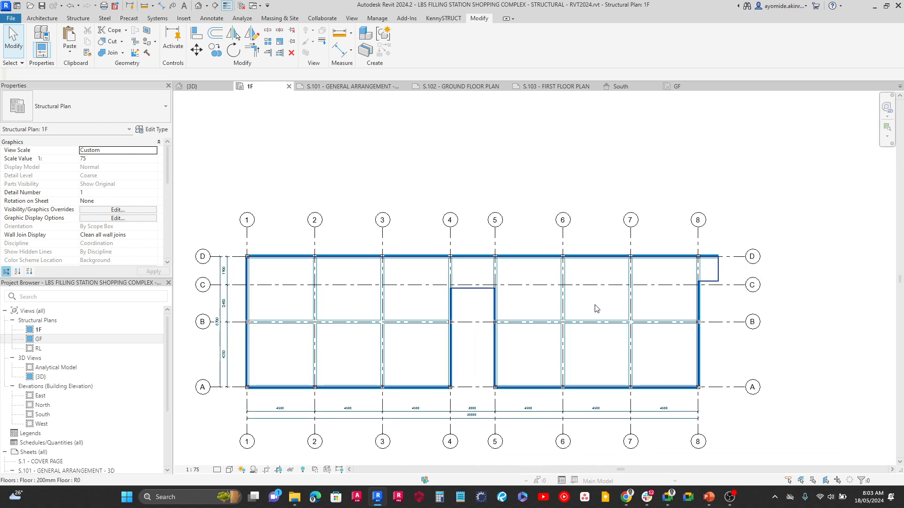
Add an aligned dimension from grid D to the lower edge of the slab projection beyond grid 8.
{"action": "scroll", "coordinate": [753, 372], "scroll_direction": "up", "scroll_amount": 2}
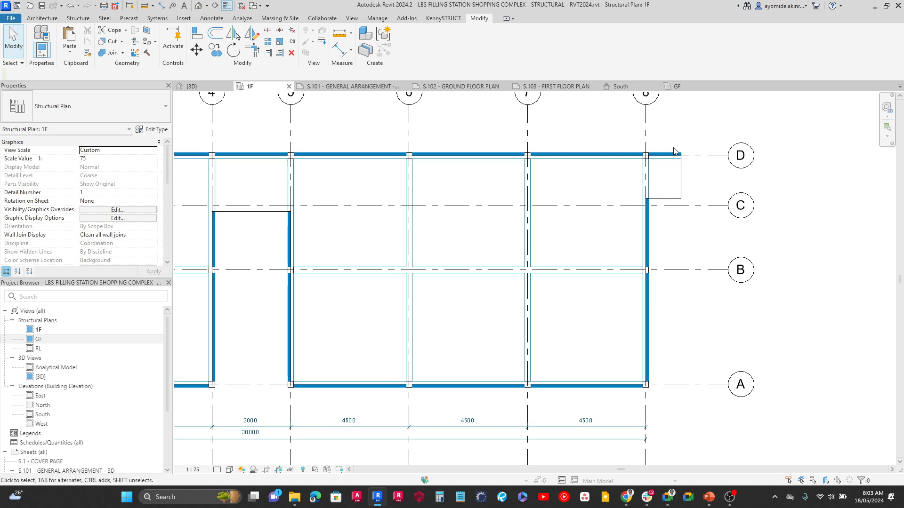
{"action": "scroll", "coordinate": [673, 145], "scroll_direction": "up", "scroll_amount": 2}
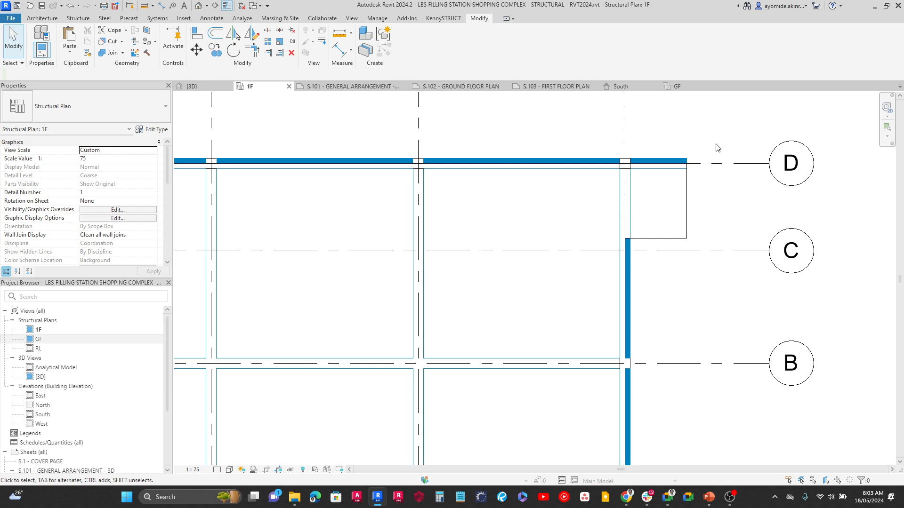
{"action": "key", "text": "d"}
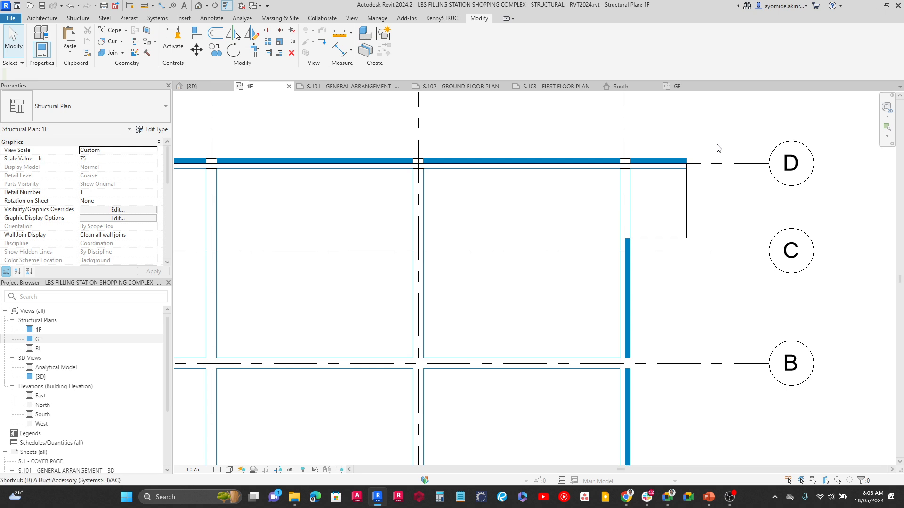
{"action": "key", "text": "i"}
{"action": "left_click", "coordinate": [716, 164]}
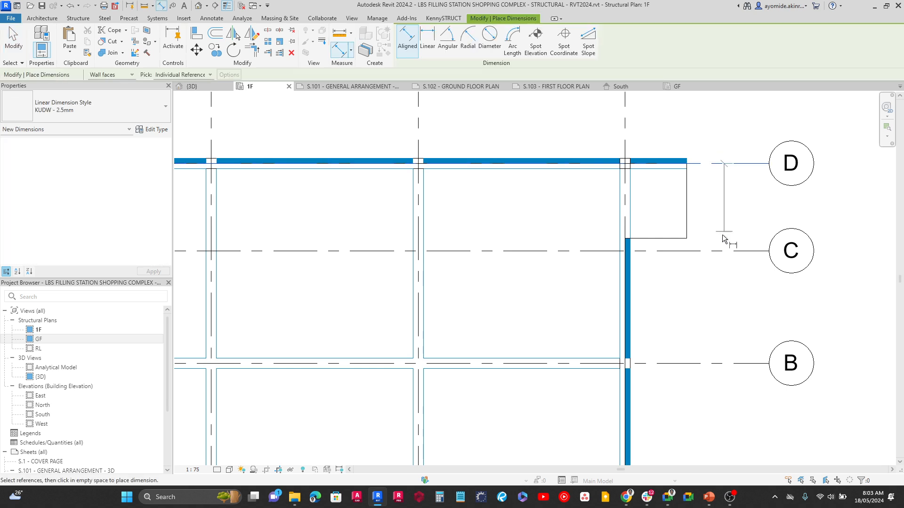
{"action": "left_click", "coordinate": [680, 238]}
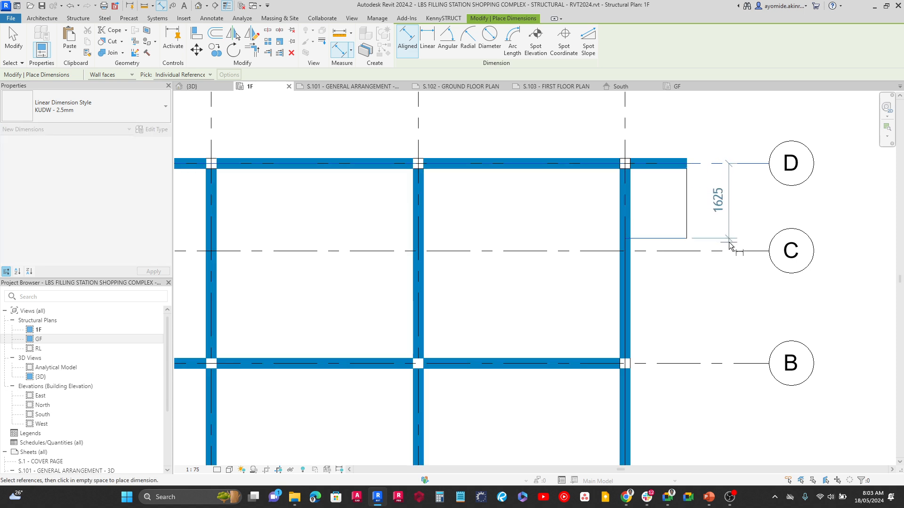
{"action": "left_click", "coordinate": [729, 245]}
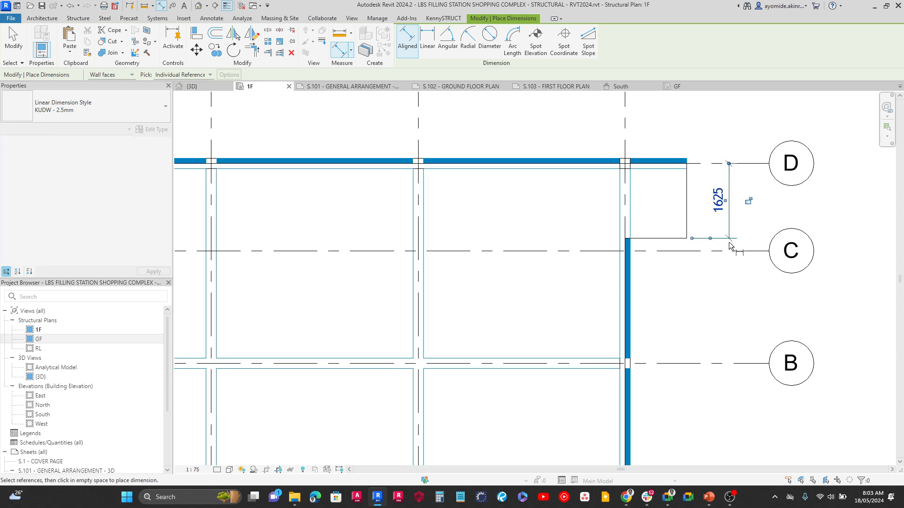
Dimension the slab projection's width from grid 8 to its outer edge, placed above grid D.
{"action": "left_click", "coordinate": [623, 123]}
{"action": "left_click", "coordinate": [687, 167]}
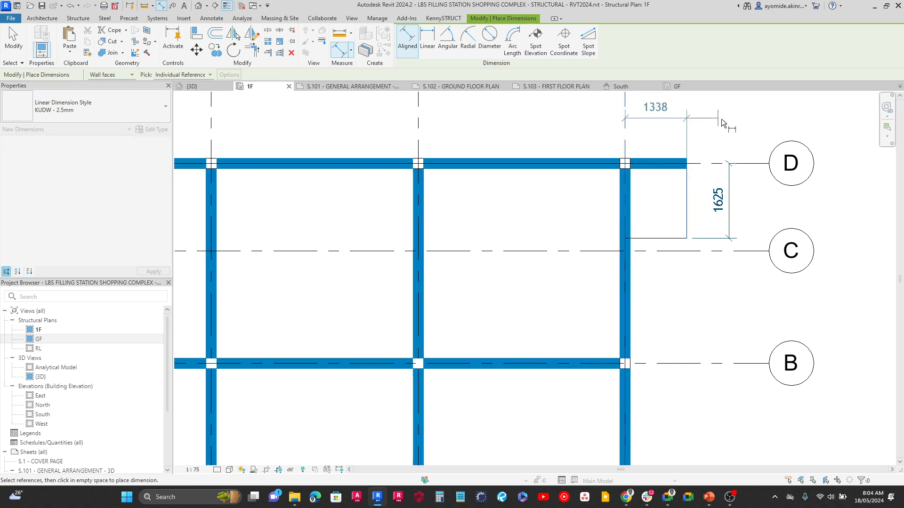
{"action": "left_click", "coordinate": [721, 119]}
{"action": "left_click", "coordinate": [13, 40]}
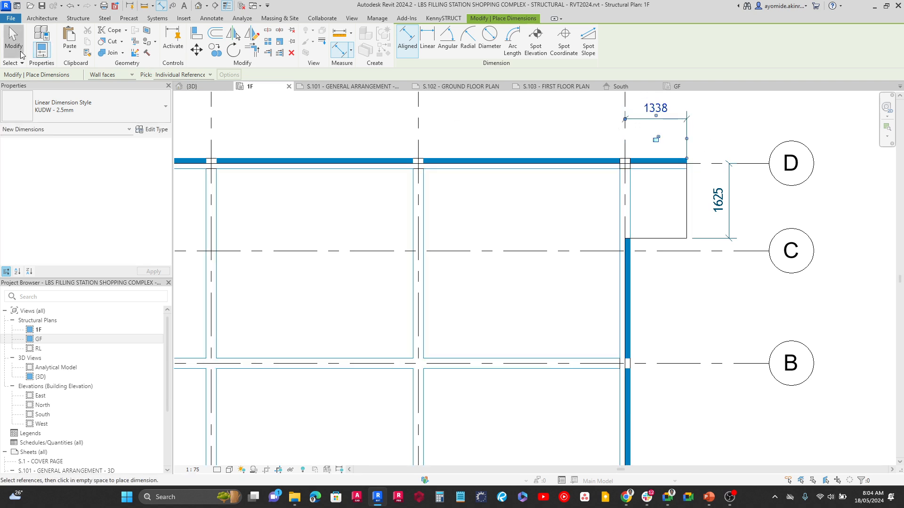
Open sheet S.103 - FIRST FLOOR PLAN and examine the grid bubbles and dimensions on the placed plan.
{"action": "scroll", "coordinate": [631, 230], "scroll_direction": "down", "scroll_amount": 5}
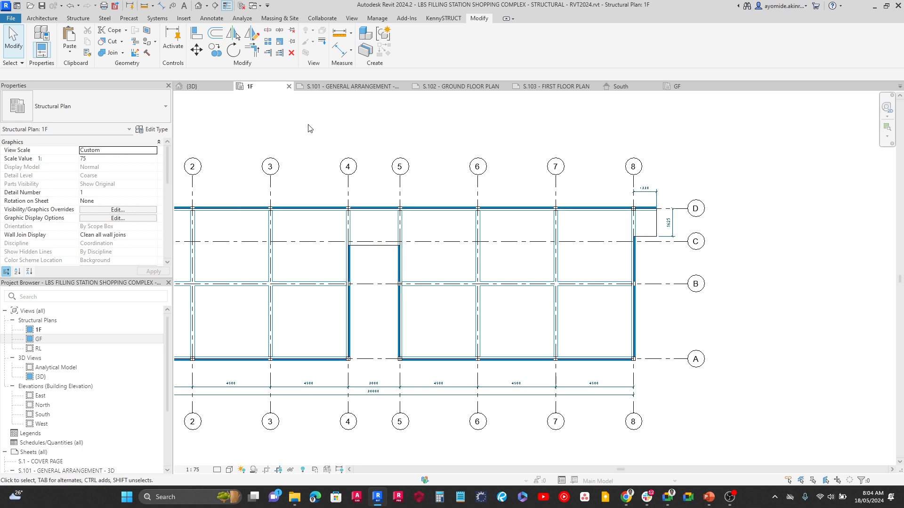
{"action": "middle_click_drag", "start_coordinate": [308, 127], "coordinate": [479, 125]}
{"action": "left_click", "coordinate": [545, 87]}
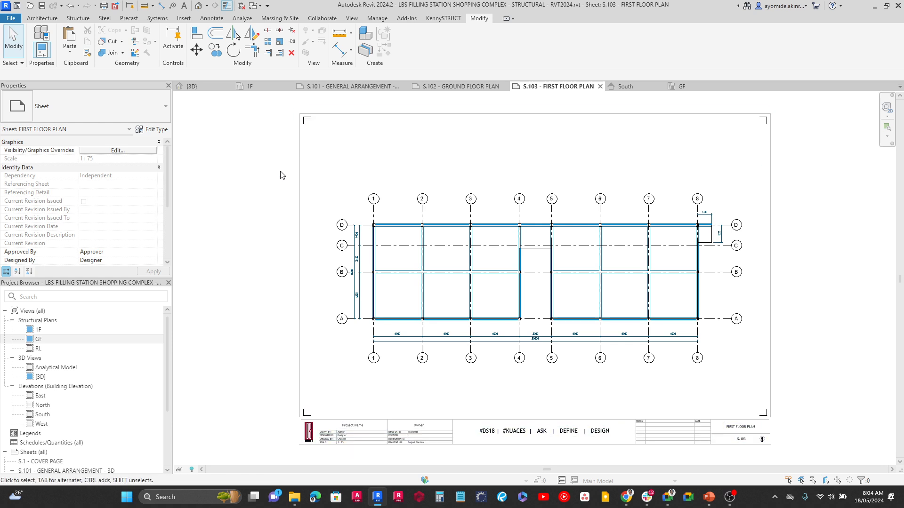
{"action": "scroll", "coordinate": [346, 186], "scroll_direction": "up", "scroll_amount": 2}
{"action": "scroll", "coordinate": [346, 186], "scroll_direction": "up", "scroll_amount": 3}
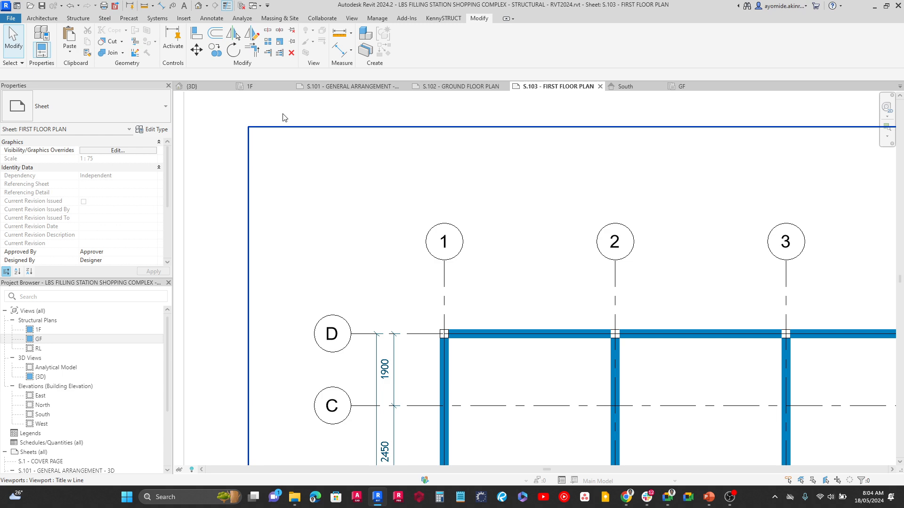
Return to the 1F plan and duplicate grid 1's type under the name 5mm Bubble.
{"action": "left_click", "coordinate": [249, 87]}
{"action": "scroll", "coordinate": [459, 204], "scroll_direction": "up", "scroll_amount": 5}
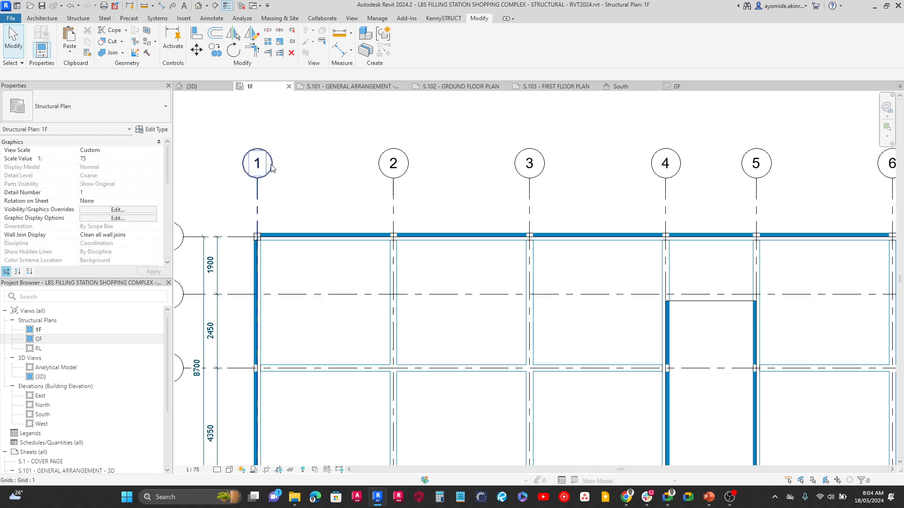
{"action": "left_click", "coordinate": [454, 203]}
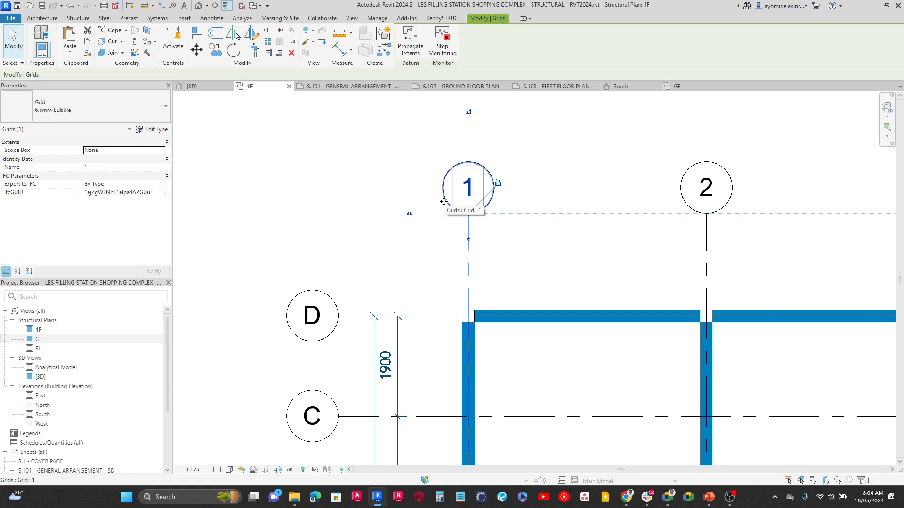
{"action": "left_click", "coordinate": [151, 134]}
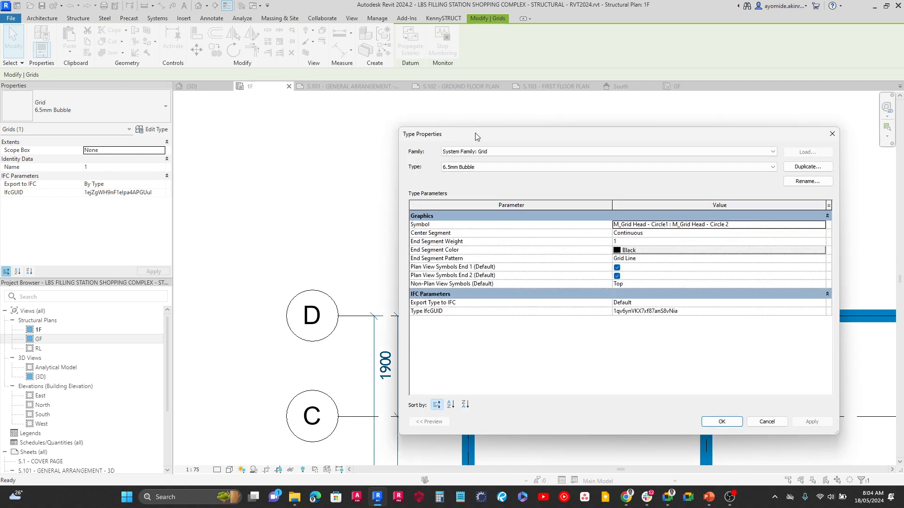
{"action": "left_click_drag", "start_coordinate": [475, 133], "coordinate": [311, 133]}
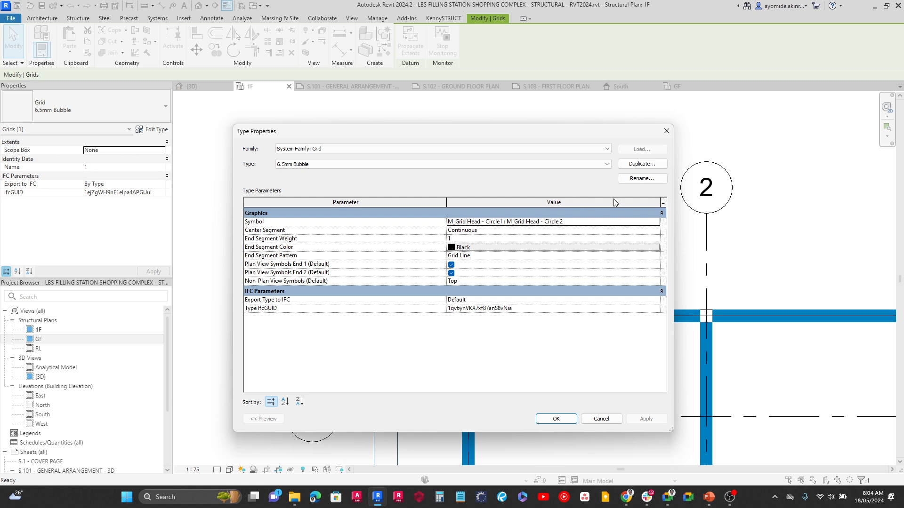
{"action": "left_click", "coordinate": [630, 179]}
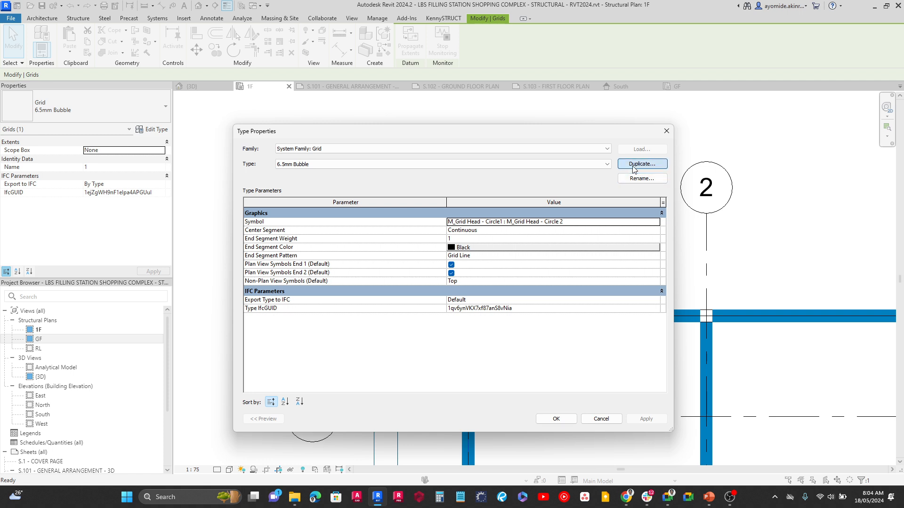
{"action": "type", "text": "5mm Bubble"}
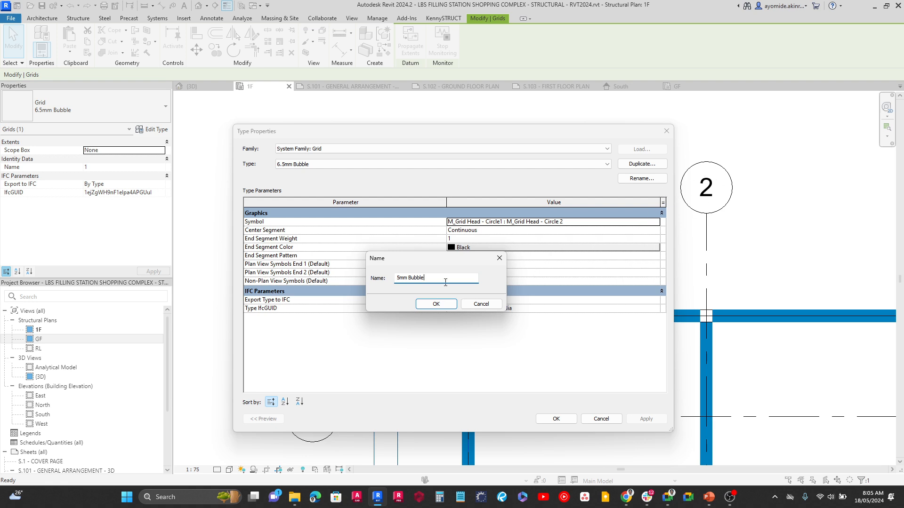
{"action": "left_click", "coordinate": [423, 305]}
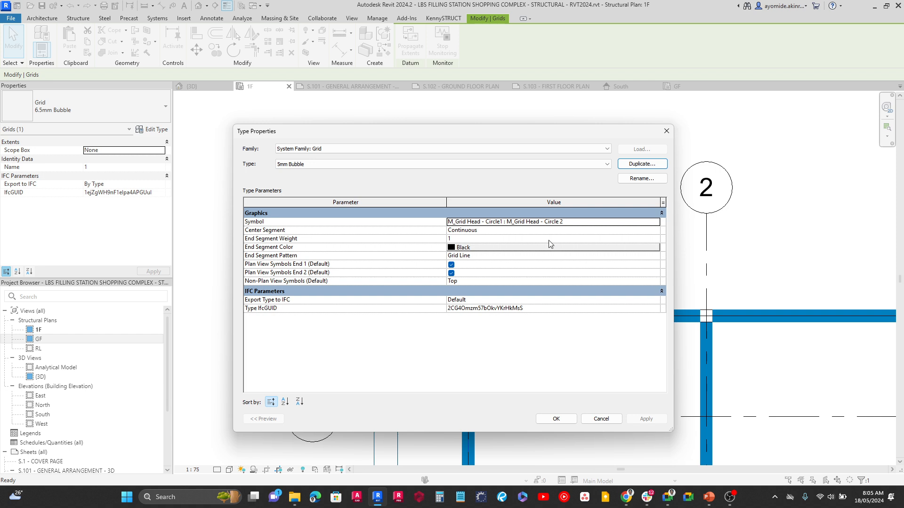
Set the 5mm Bubble type's end segment color to gray RGB 128-128-128 and apply the type to grid 1.
{"action": "left_click", "coordinate": [458, 248]}
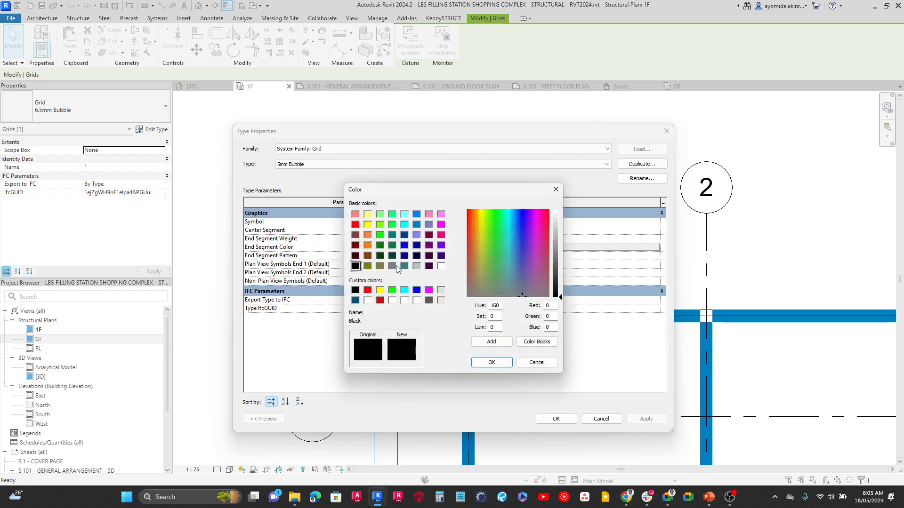
{"action": "left_click", "coordinate": [394, 266]}
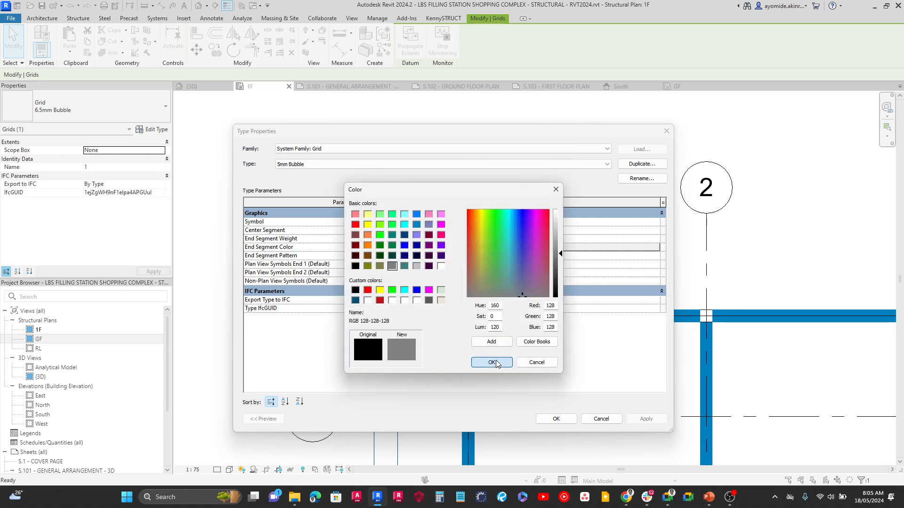
{"action": "left_click", "coordinate": [492, 363]}
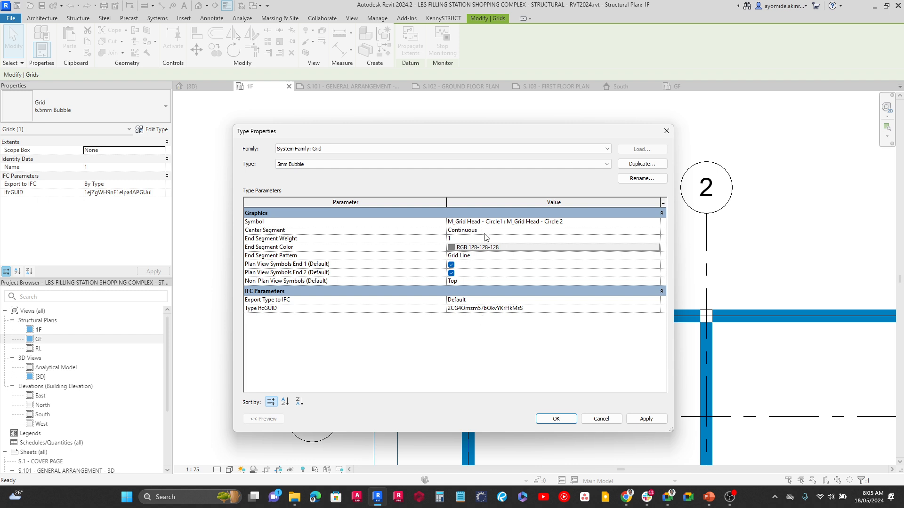
{"action": "left_click", "coordinate": [643, 419]}
{"action": "left_click", "coordinate": [554, 419]}
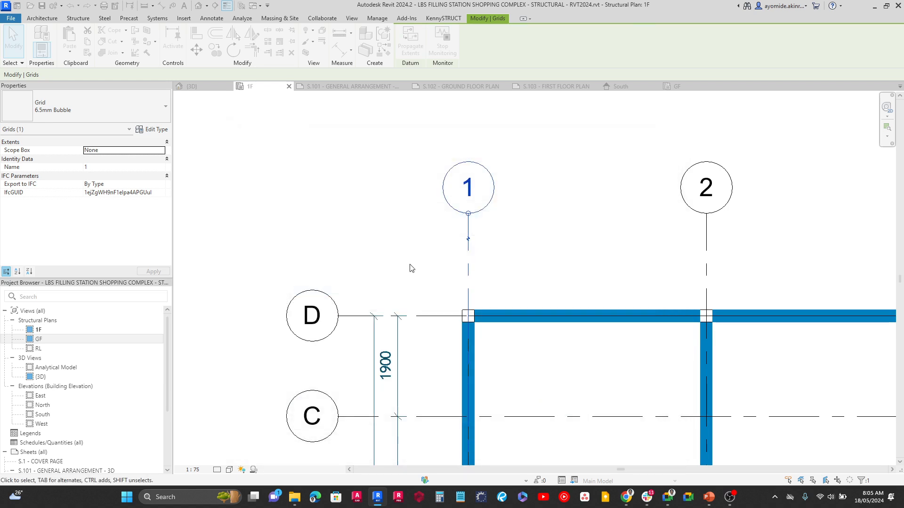
{"action": "left_click", "coordinate": [390, 254]}
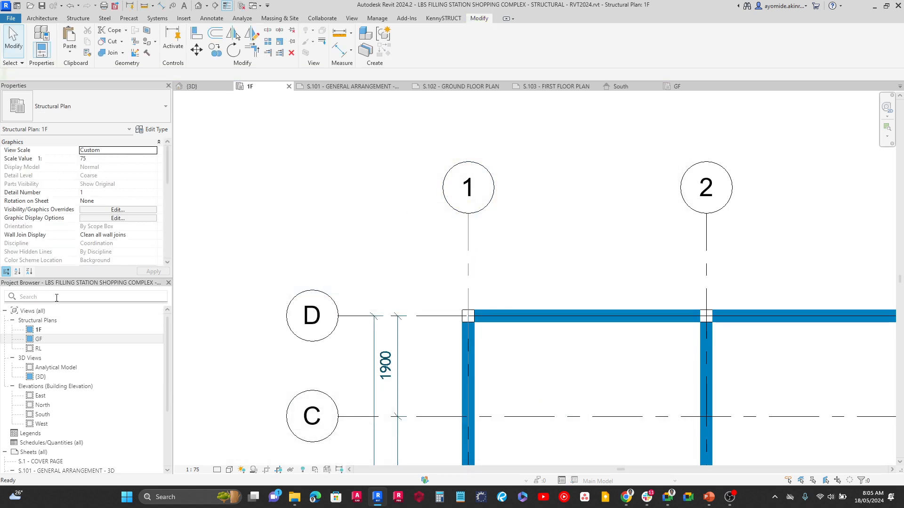
Search the project's families for M_Grid.
{"action": "left_click", "coordinate": [38, 339]}
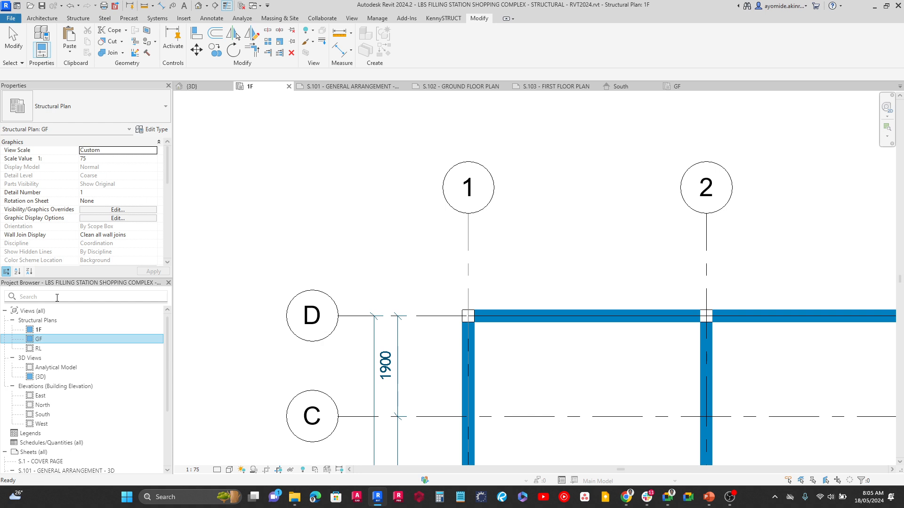
{"action": "type", "text": "M_"}
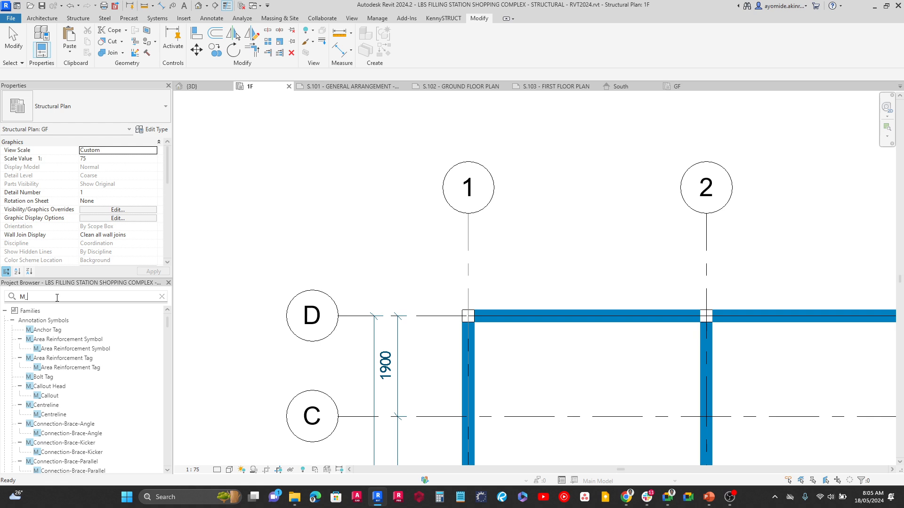
{"action": "type", "text": "Grod"}
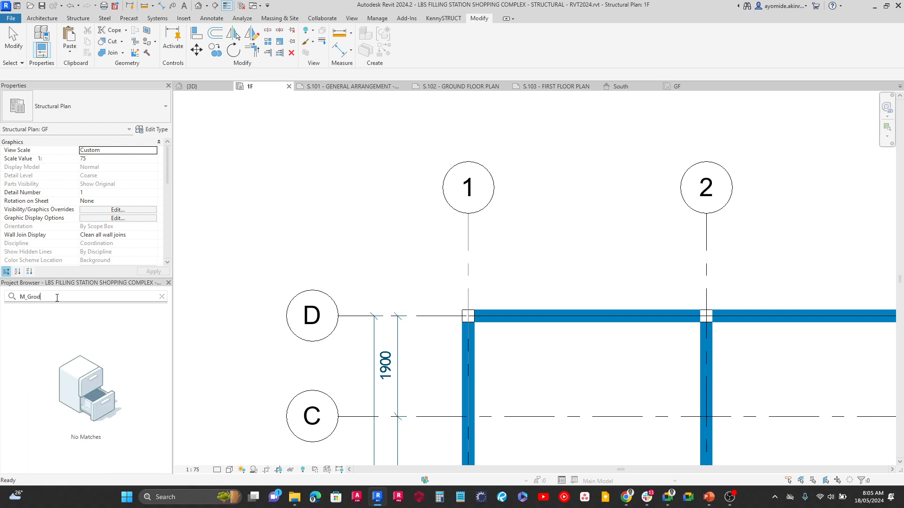
{"action": "key", "text": "BackSpace"}
{"action": "key", "text": "BackSpace"}
{"action": "type", "text": "id"}
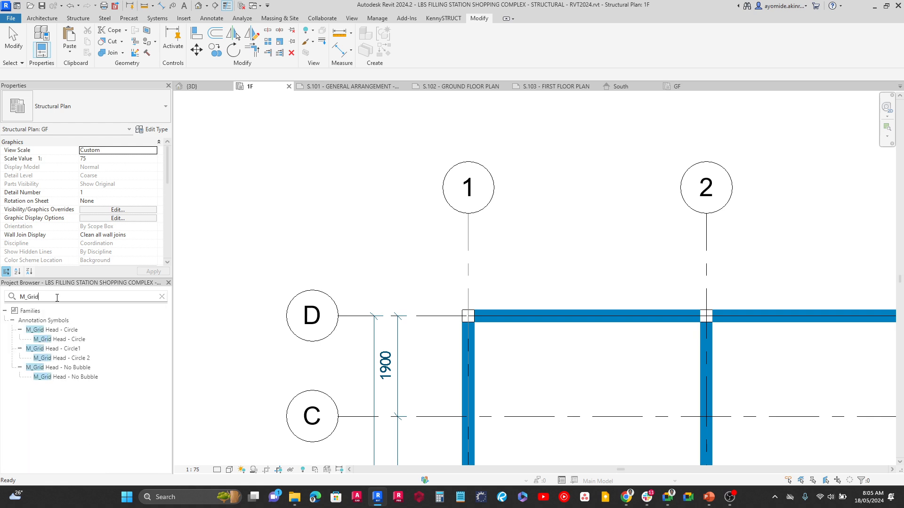
Set the radius of the M_Grid Head - Circle 2 type in the M_Grid Head - Circle1 family to 5.
{"action": "left_click", "coordinate": [74, 359]}
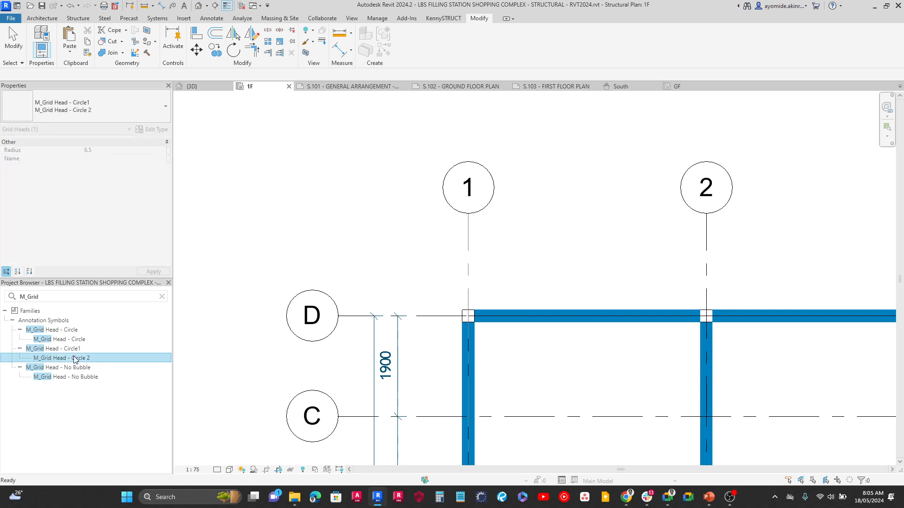
{"action": "left_click", "coordinate": [65, 350]}
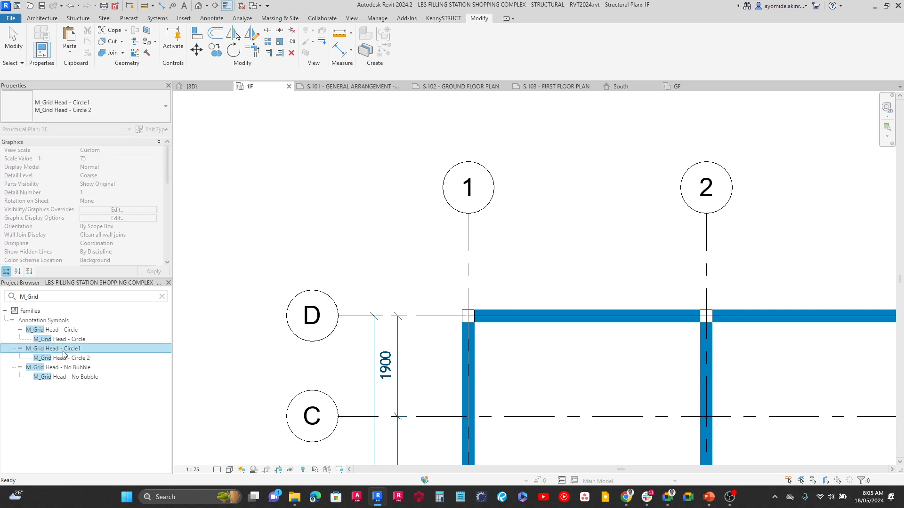
{"action": "left_click", "coordinate": [67, 357]}
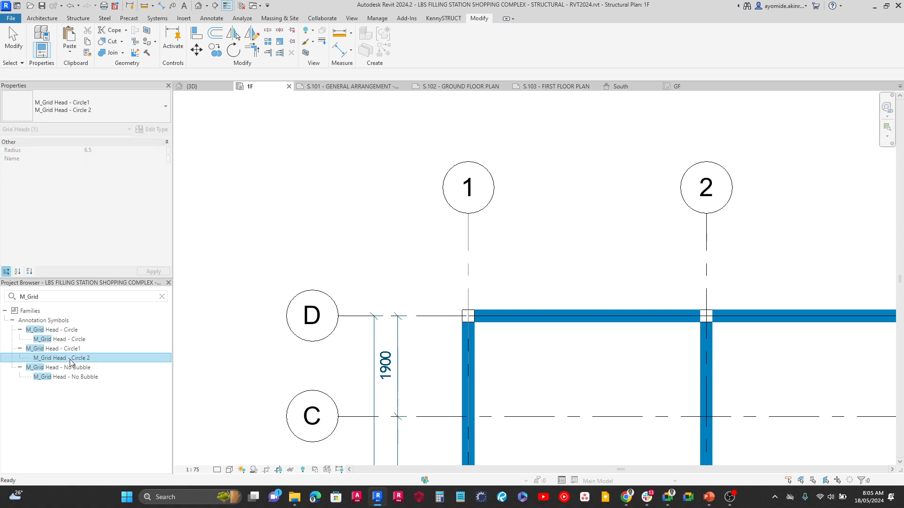
{"action": "right_click", "coordinate": [72, 363]}
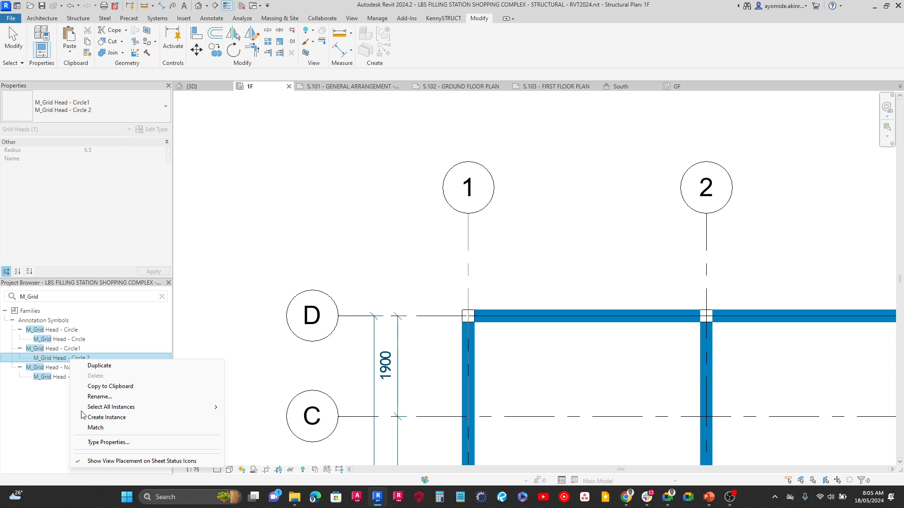
{"action": "left_click", "coordinate": [100, 442]}
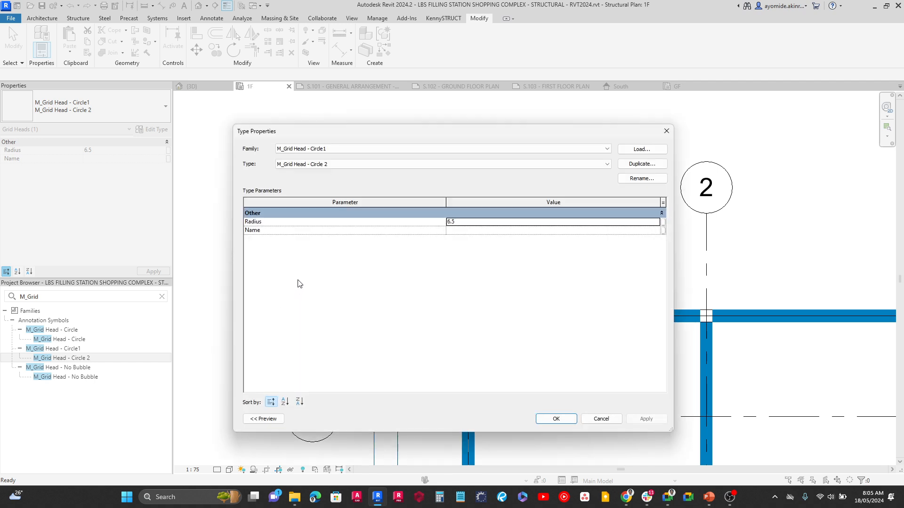
{"action": "left_click", "coordinate": [467, 222]}
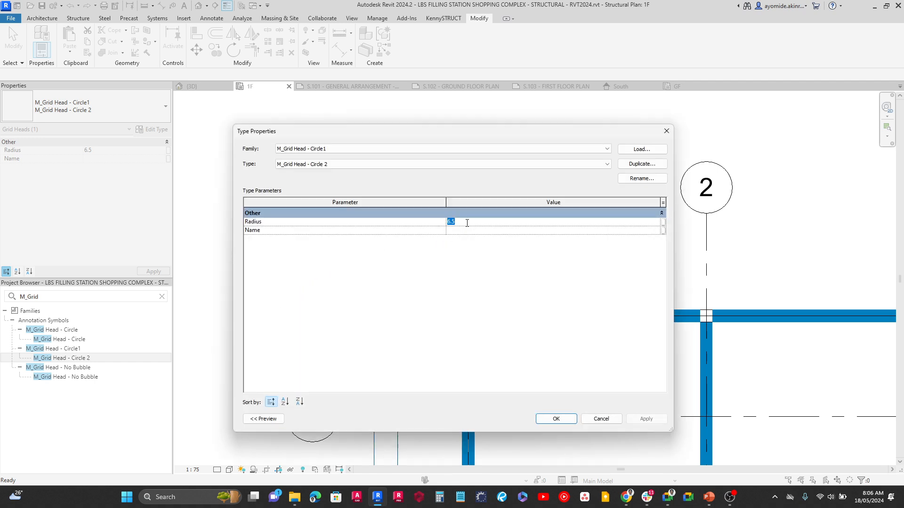
{"action": "type", "text": "5"}
{"action": "left_click", "coordinate": [646, 419]}
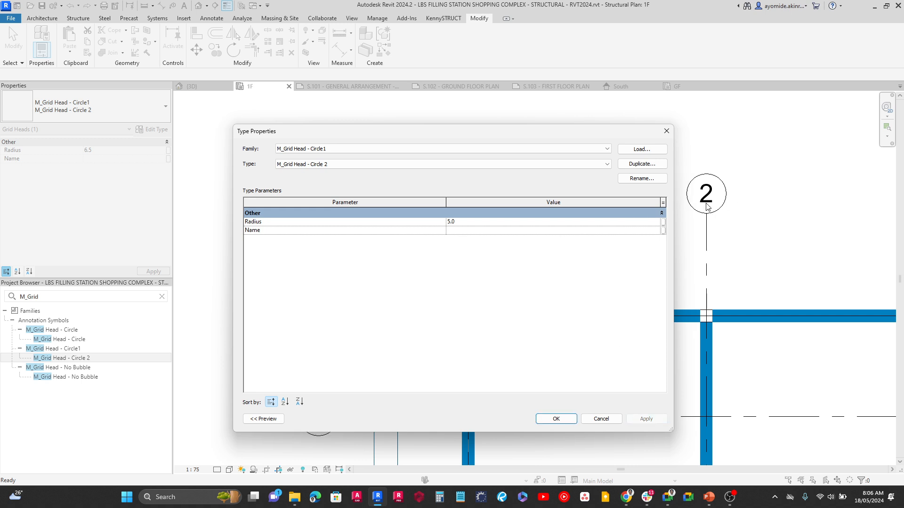
{"action": "left_click", "coordinate": [556, 419]}
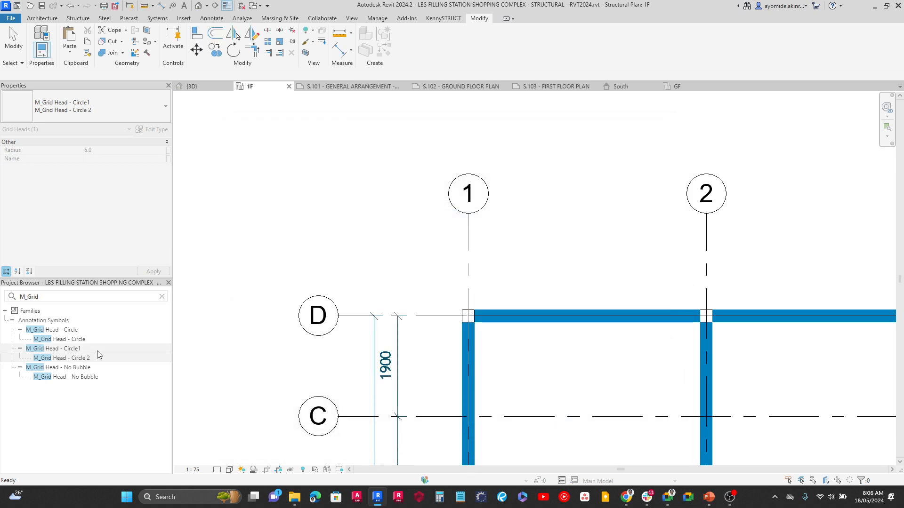
Open the M_Grid Head - Circle1 family for editing and set its 4.5mm label type's color to RGB 000-081-119.
{"action": "left_click", "coordinate": [83, 350]}
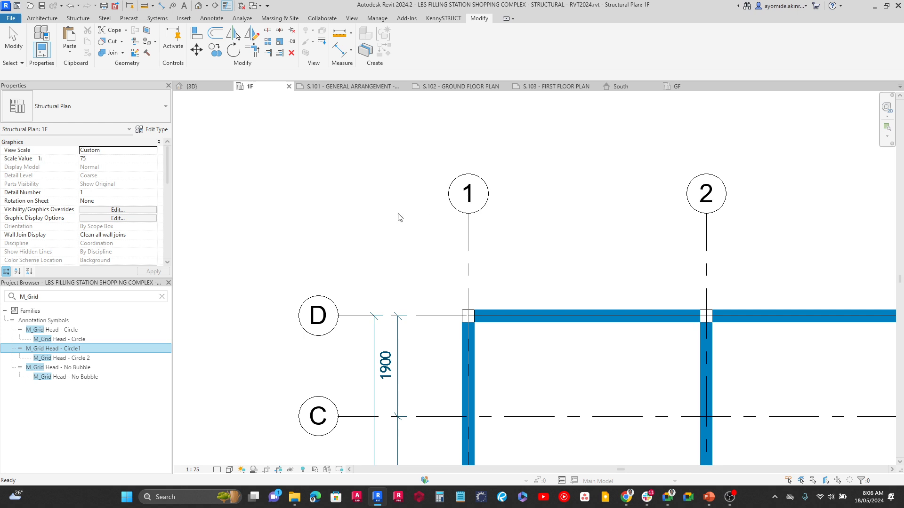
{"action": "right_click", "coordinate": [72, 351]}
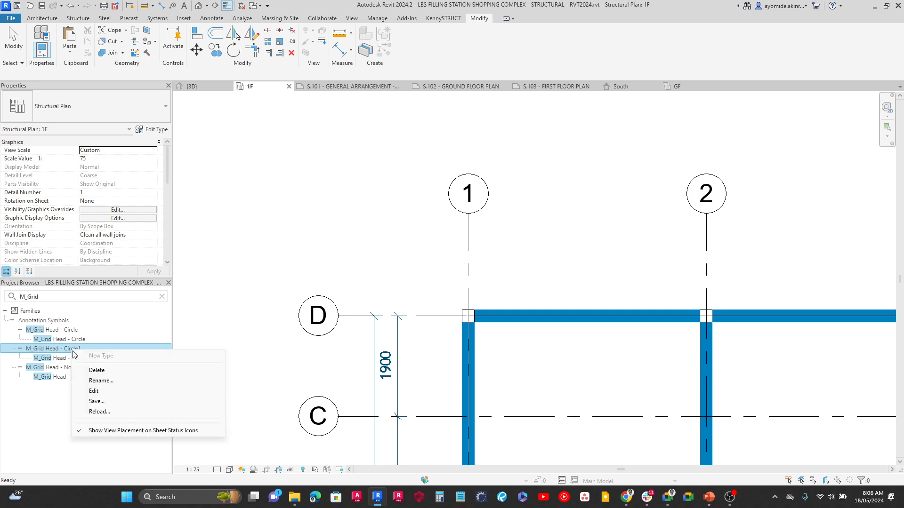
{"action": "left_click", "coordinate": [94, 393]}
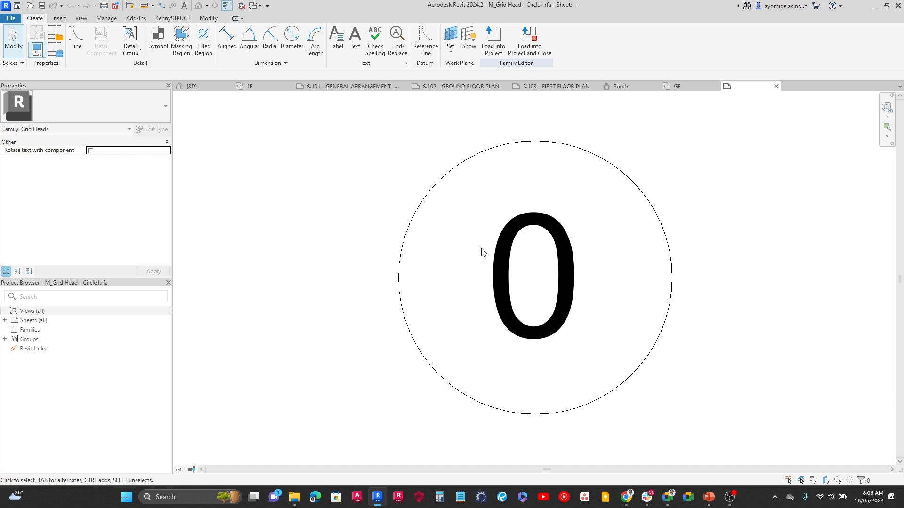
{"action": "left_click", "coordinate": [512, 235]}
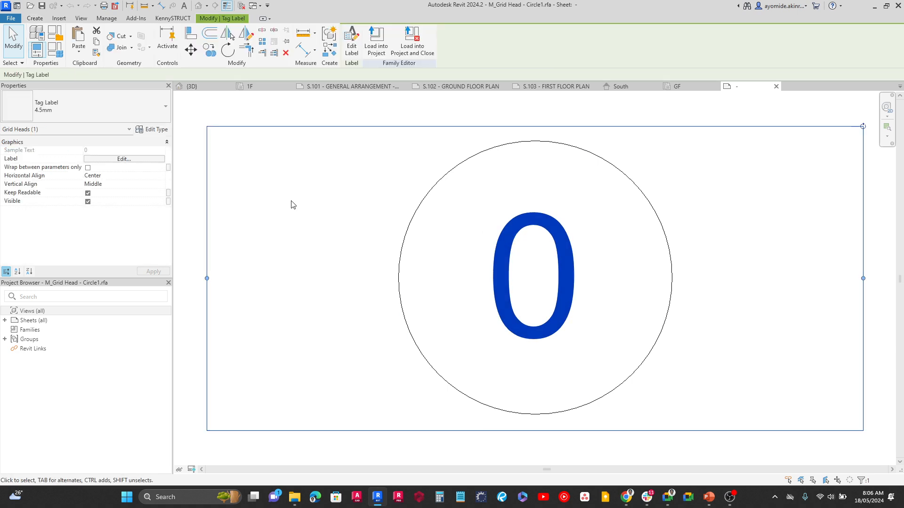
{"action": "left_click", "coordinate": [144, 132]}
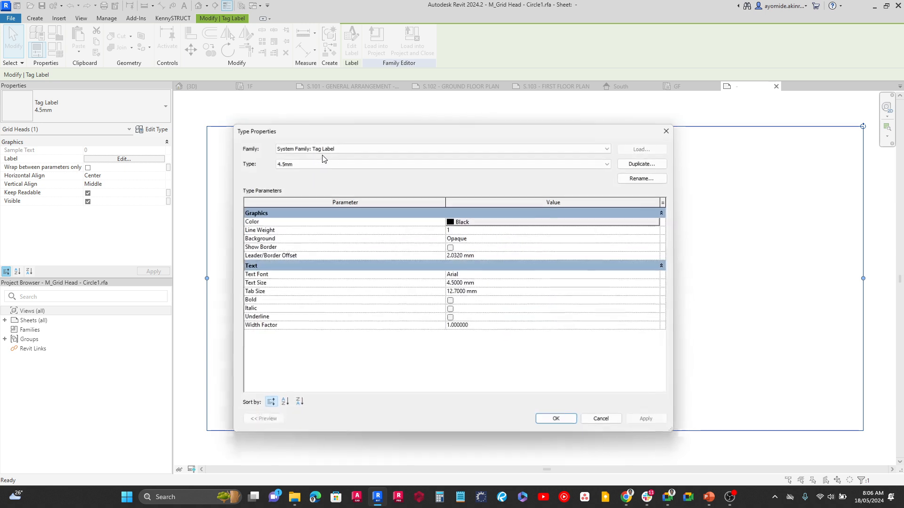
{"action": "left_click", "coordinate": [452, 221]}
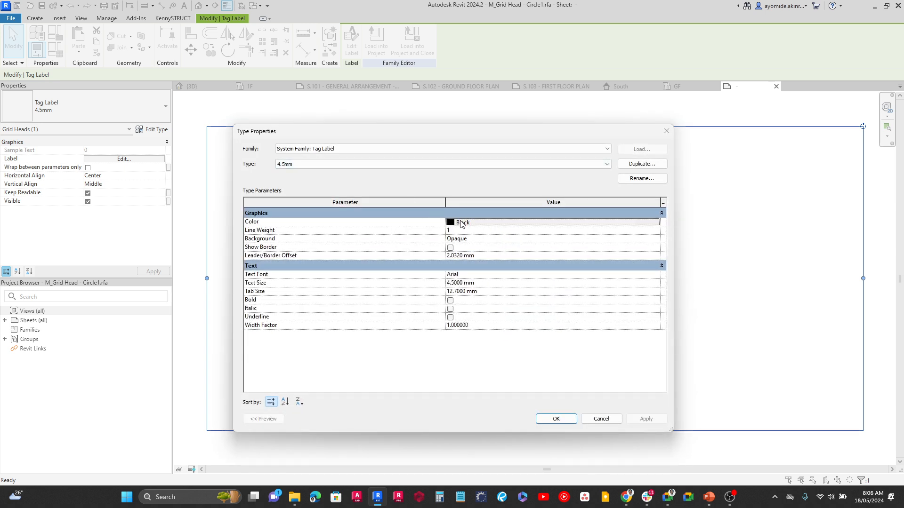
{"action": "left_click", "coordinate": [356, 302]}
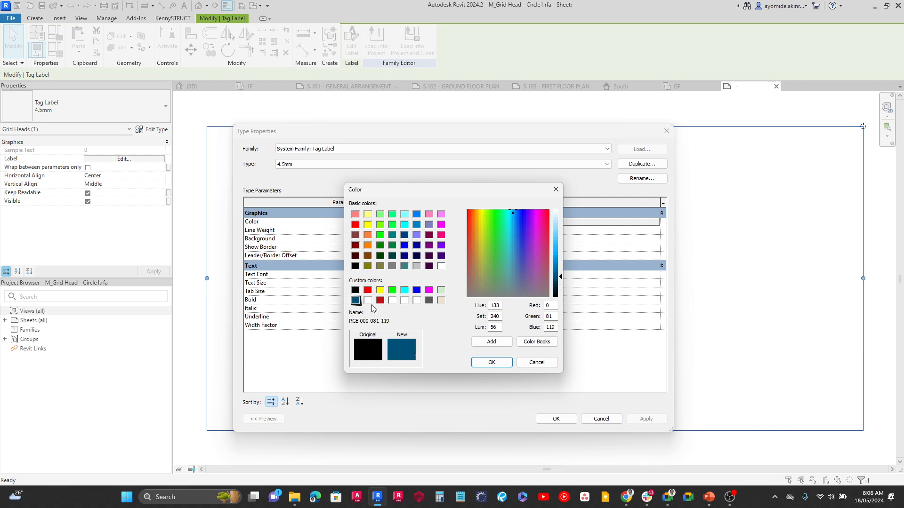
{"action": "left_click", "coordinate": [492, 363]}
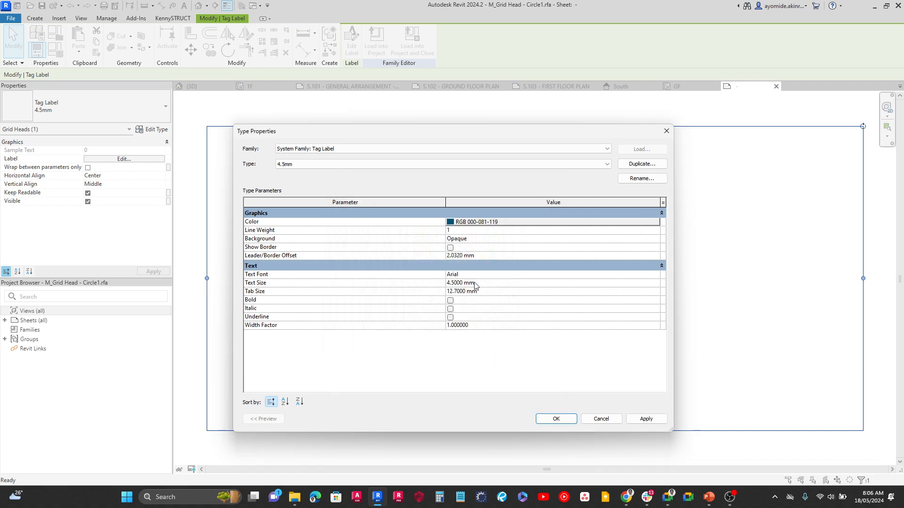
Set the 4.5mm label type's text font to Trebuchet MS and apply the type changes.
{"action": "left_click", "coordinate": [481, 278]}
{"action": "type", "text": "Trebuchet MS"}
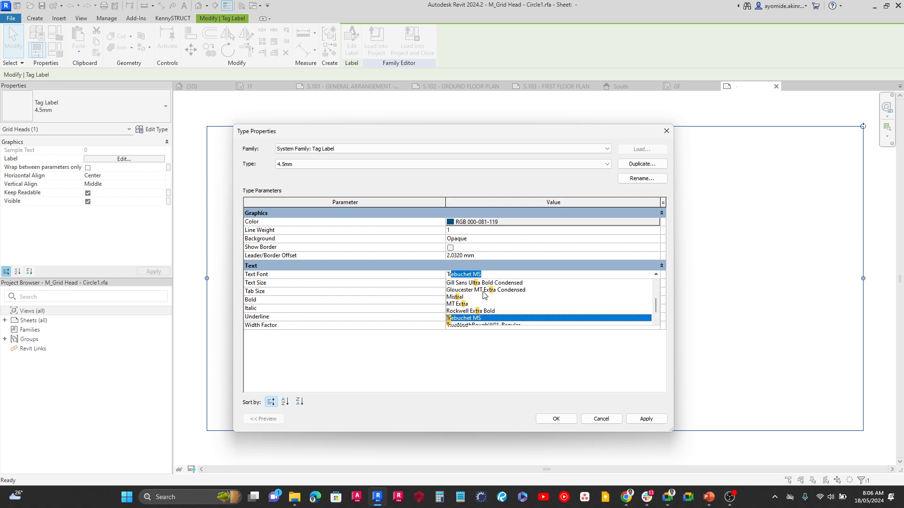
{"action": "left_click", "coordinate": [469, 319]}
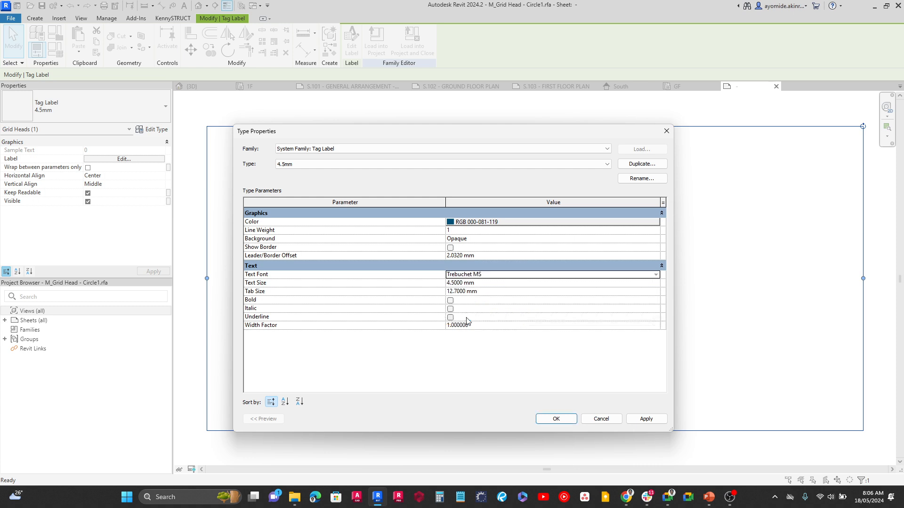
{"action": "left_click", "coordinate": [646, 419]}
{"action": "left_click", "coordinate": [553, 419]}
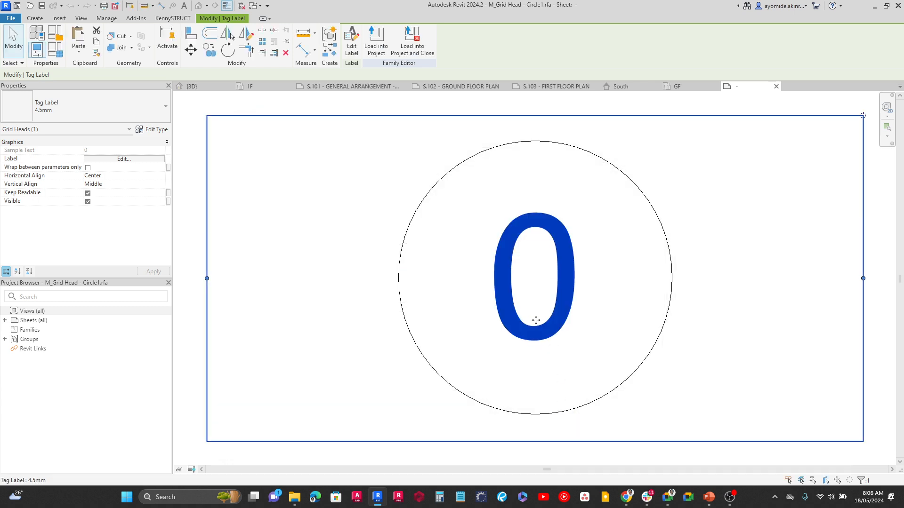
{"action": "left_click", "coordinate": [196, 343]}
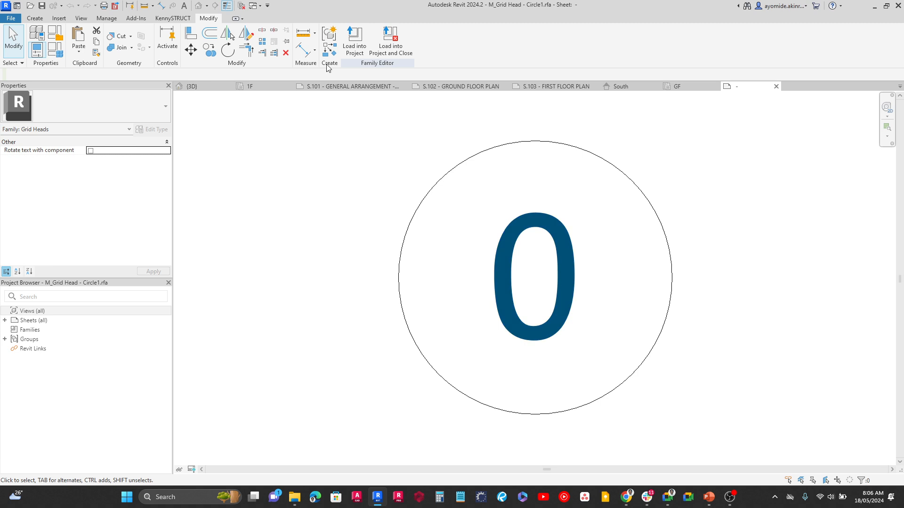
Load the edited grid head family into the project, overwriting the existing version, and close the family without saving.
{"action": "left_click", "coordinate": [351, 46]}
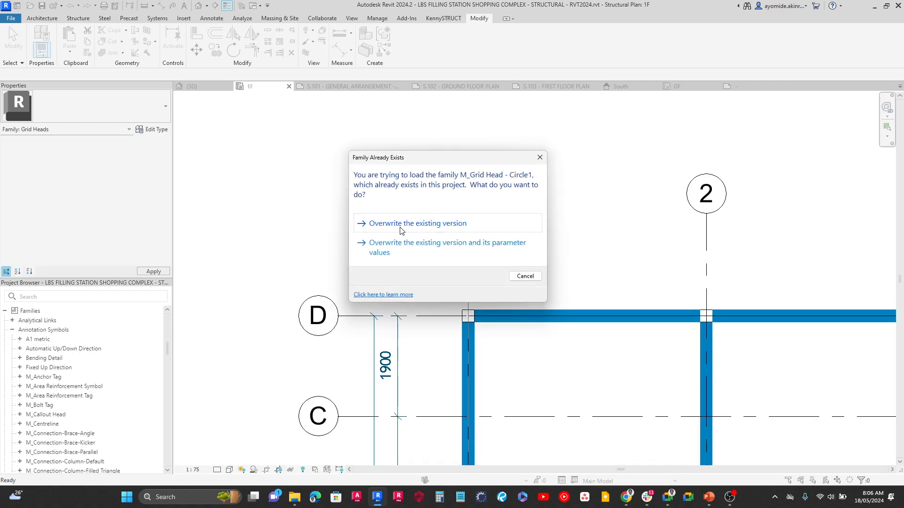
{"action": "left_click", "coordinate": [402, 224]}
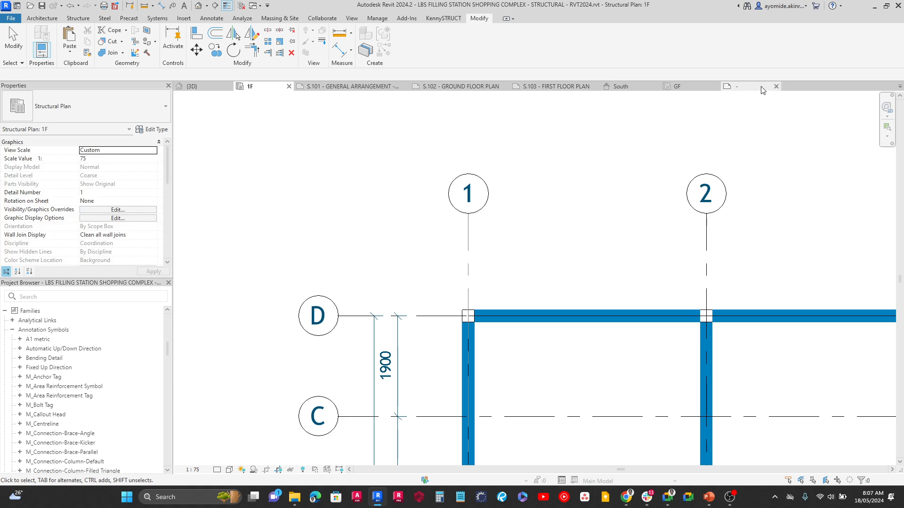
{"action": "left_click", "coordinate": [777, 86]}
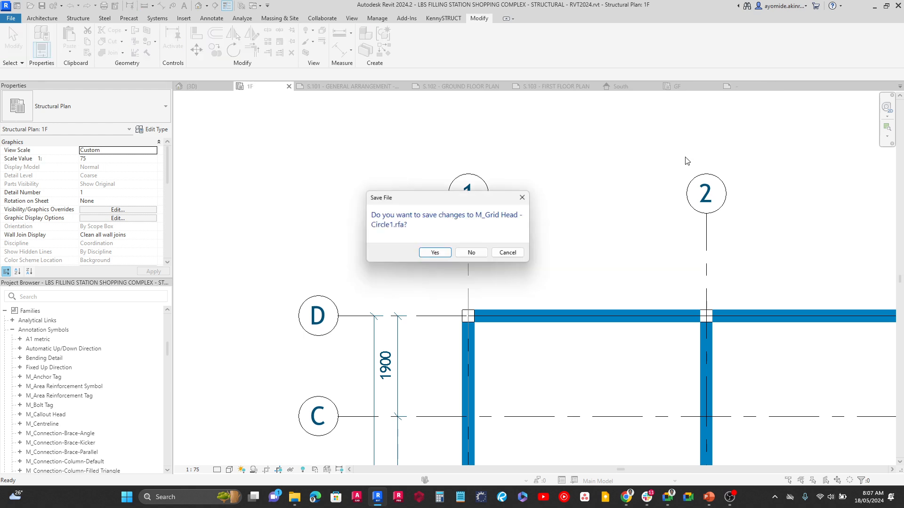
{"action": "left_click", "coordinate": [471, 253]}
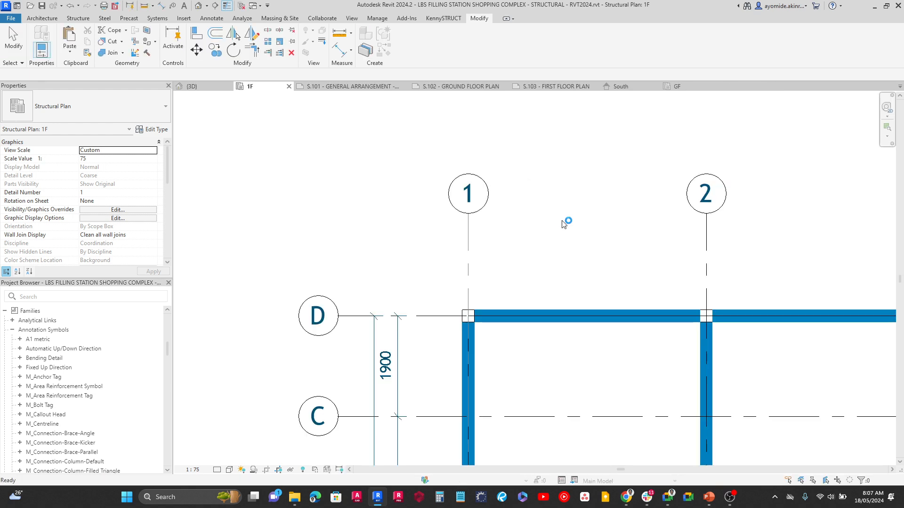
Examine the updated grid bubbles on the 1F plan and on sheets S.102 - GROUND FLOOR PLAN and S.103 - FIRST FLOOR PLAN.
{"action": "scroll", "coordinate": [447, 212], "scroll_direction": "down", "scroll_amount": 5}
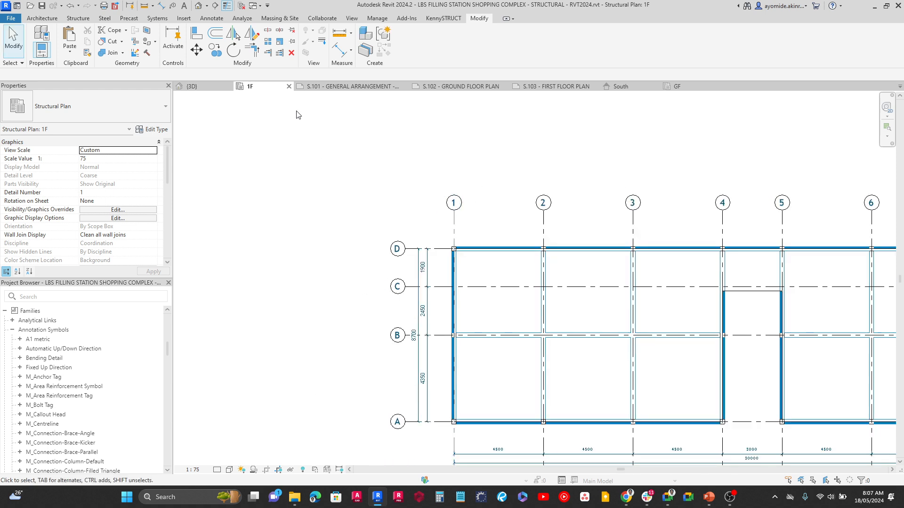
{"action": "left_click", "coordinate": [433, 88]}
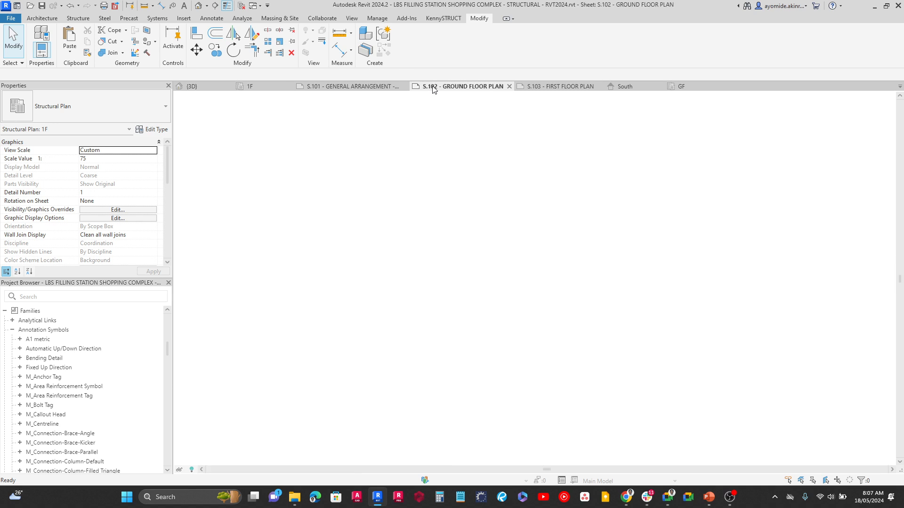
{"action": "scroll", "coordinate": [496, 238], "scroll_direction": "up", "scroll_amount": 5}
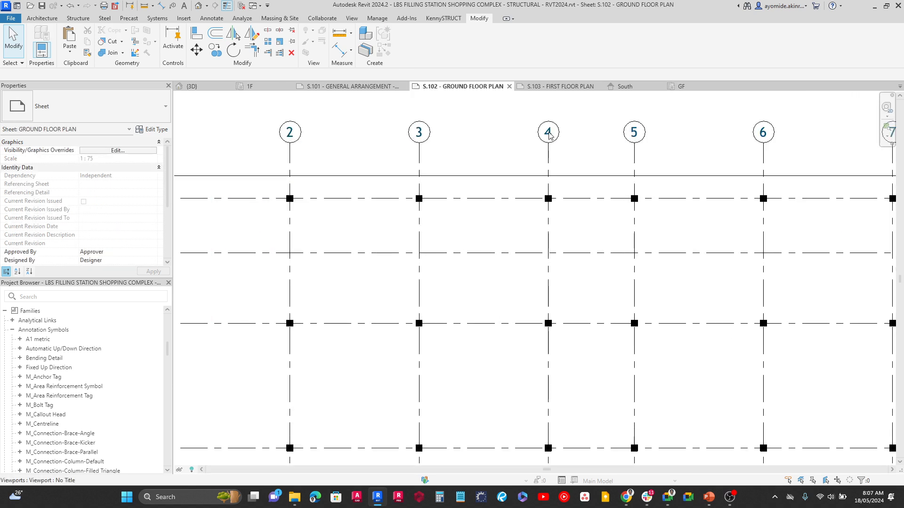
{"action": "middle_click_drag", "start_coordinate": [480, 175], "coordinate": [645, 135]}
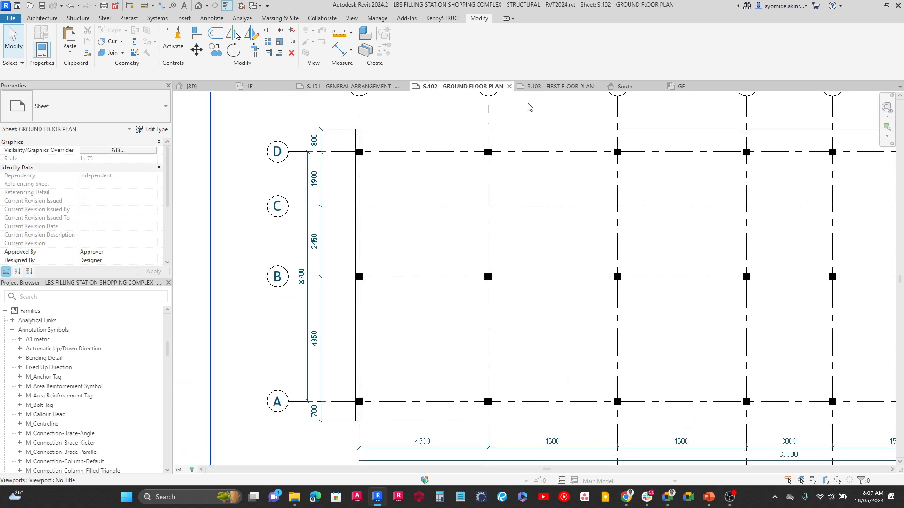
{"action": "left_click", "coordinate": [556, 86]}
{"action": "scroll", "coordinate": [506, 185], "scroll_direction": "down", "scroll_amount": 4}
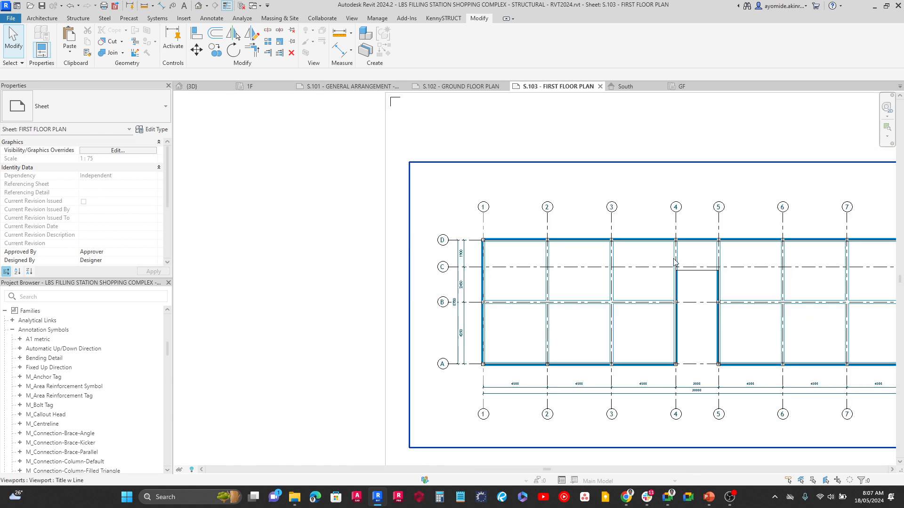
{"action": "middle_click_drag", "start_coordinate": [676, 262], "coordinate": [482, 257]}
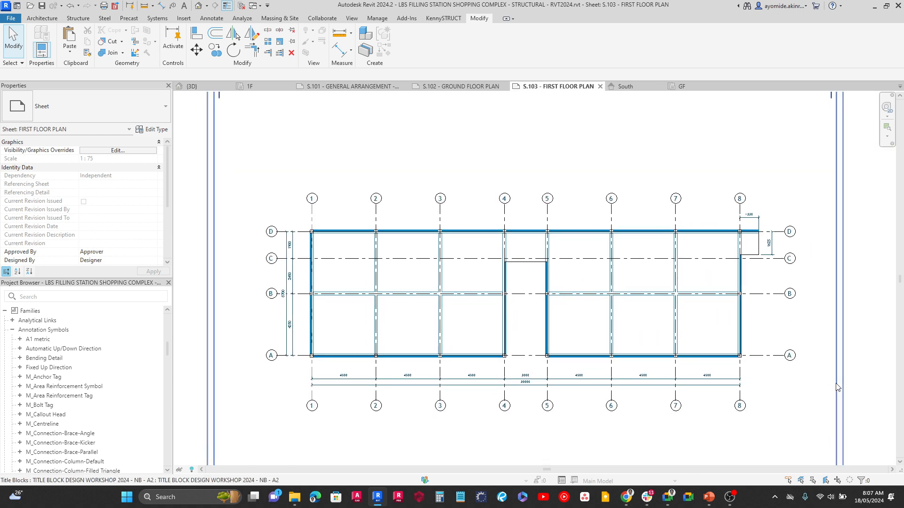
{"action": "scroll", "coordinate": [836, 384], "scroll_direction": "down", "scroll_amount": 1}
{"action": "middle_click_drag", "start_coordinate": [834, 375], "coordinate": [787, 339]}
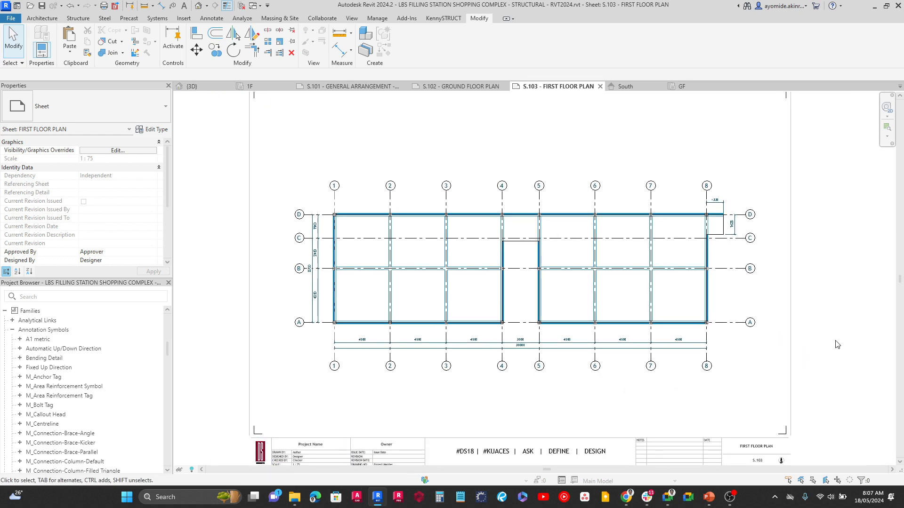
{"action": "key", "text": "z"}
{"action": "key", "text": "e"}
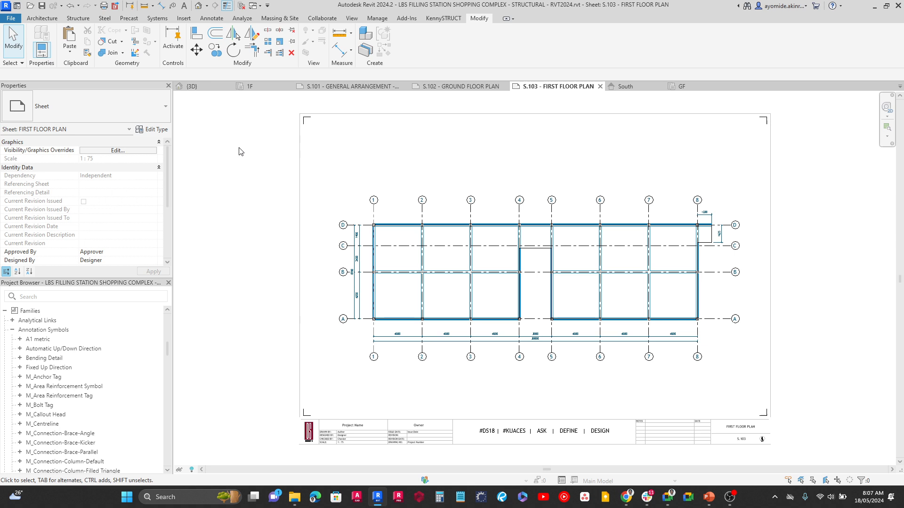
Collapse the Annotation Symbols category in the project's family list.
{"action": "scroll", "coordinate": [19, 439], "scroll_direction": "up", "scroll_amount": 2}
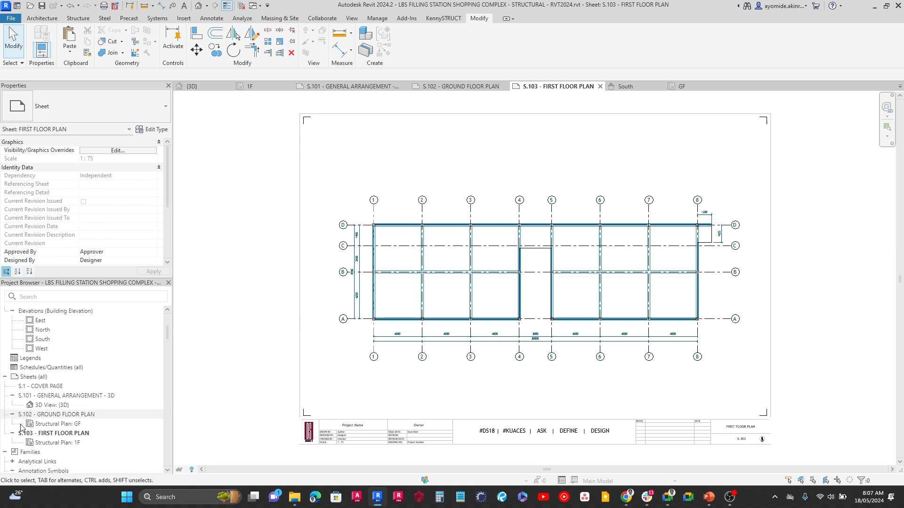
{"action": "left_click", "coordinate": [13, 377]}
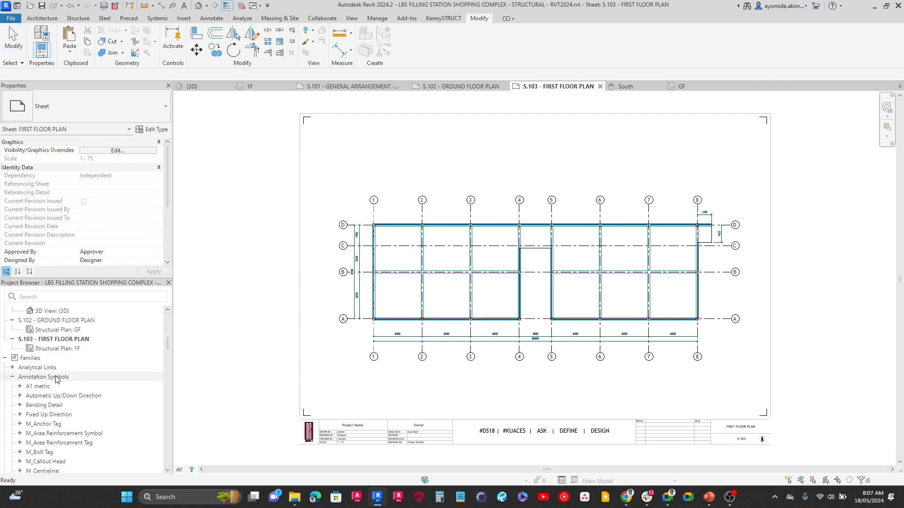
{"action": "left_click", "coordinate": [250, 278]}
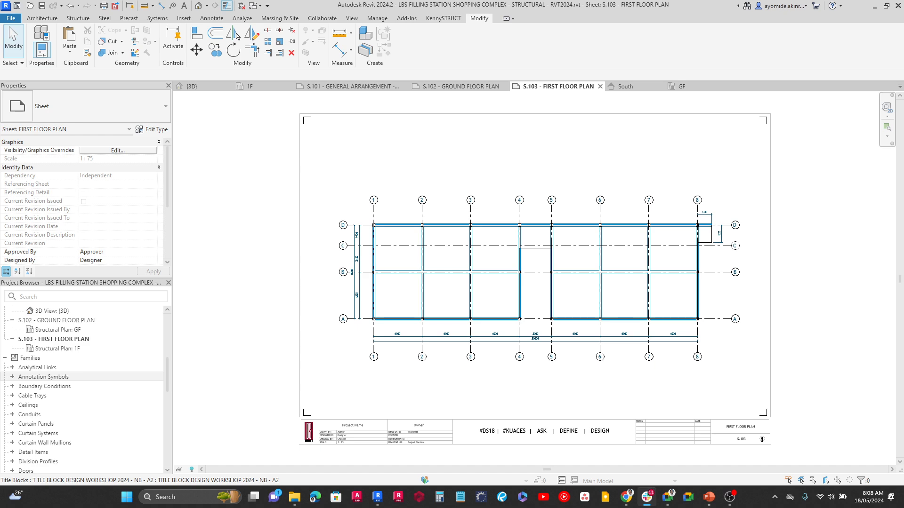
{"action": "left_click_drag", "start_coordinate": [903, 111], "coordinate": [411, 95]}
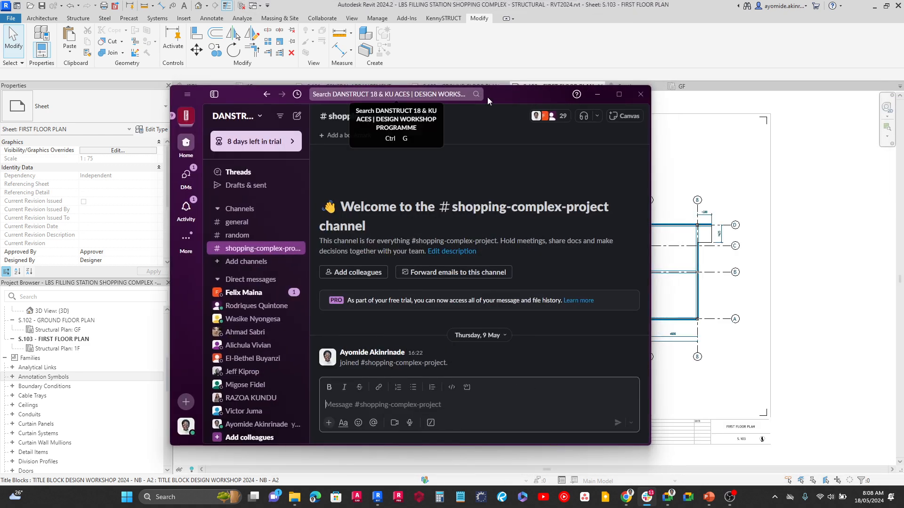
{"action": "left_click", "coordinate": [618, 95]}
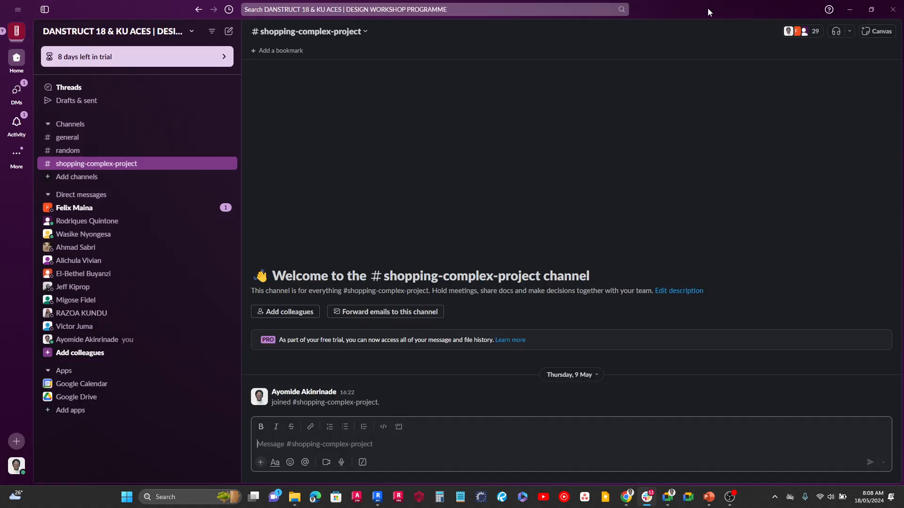
{"action": "left_click_drag", "start_coordinate": [708, 8], "coordinate": [903, 61]}
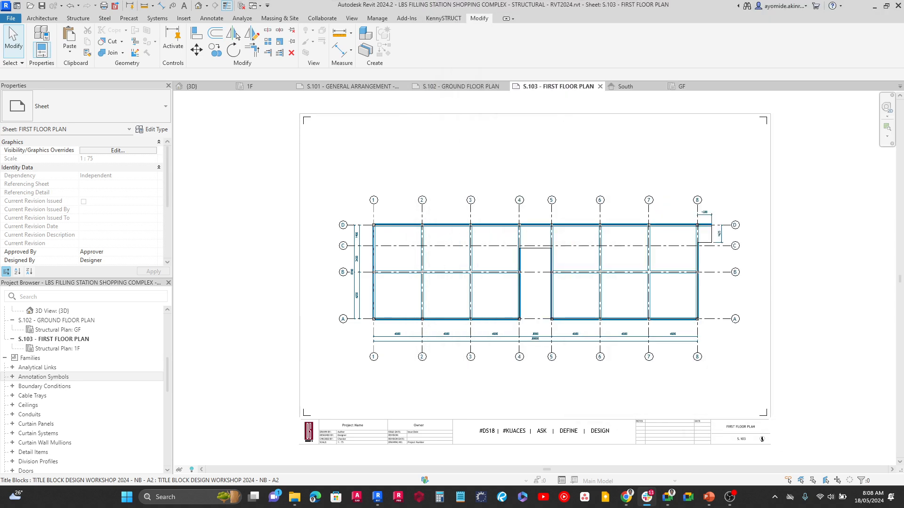
{"action": "key", "text": "alt+Tab"}
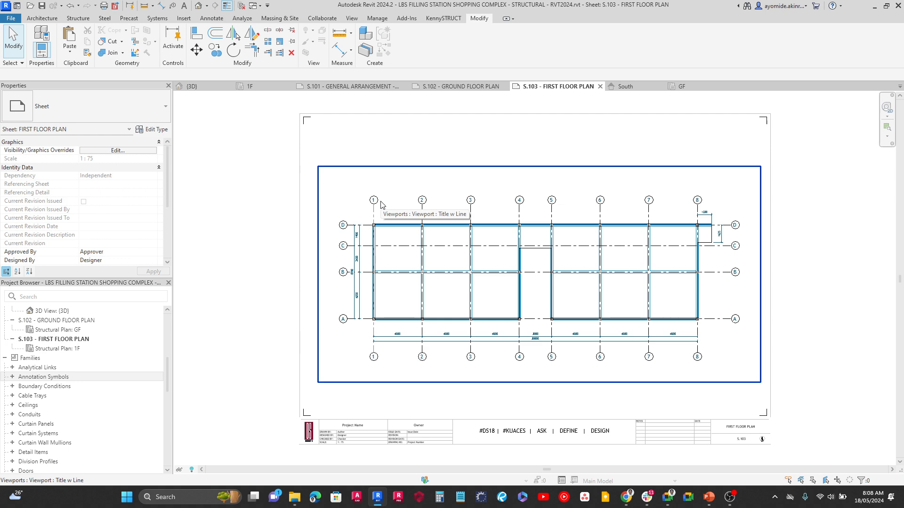
Examine sheet S.103 - FIRST FLOOR PLAN, the 3D model, and the corner column at grid D-1 on sheet S.102 - GROUND FLOOR PLAN.
{"action": "scroll", "coordinate": [428, 258], "scroll_direction": "up", "scroll_amount": 8}
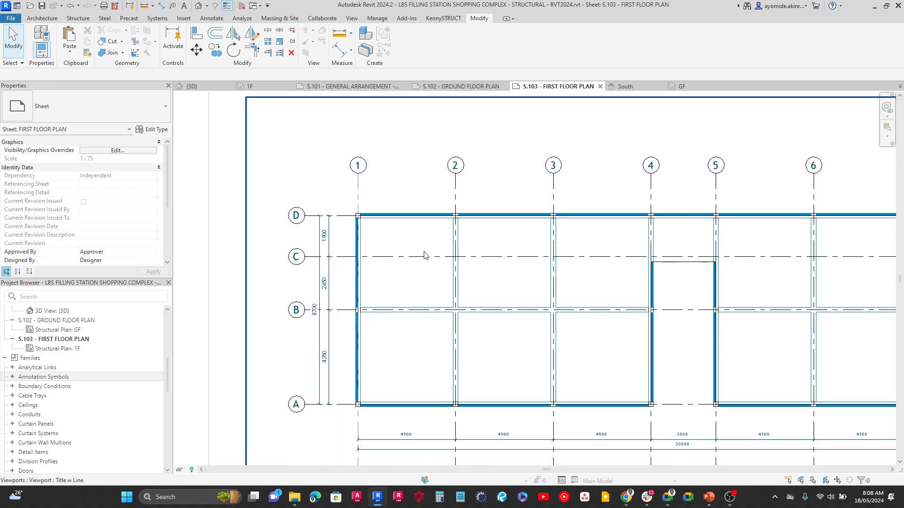
{"action": "scroll", "coordinate": [531, 295], "scroll_direction": "up", "scroll_amount": 2}
{"action": "scroll", "coordinate": [524, 299], "scroll_direction": "down", "scroll_amount": 8}
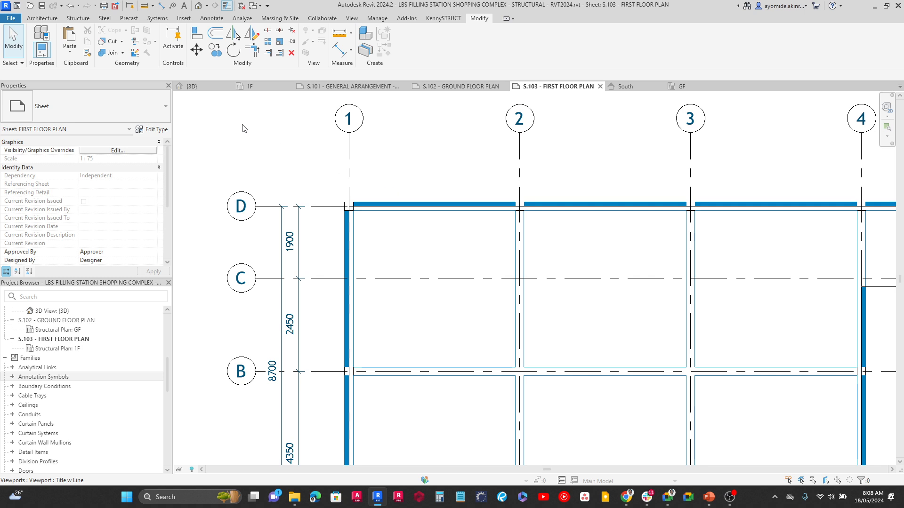
{"action": "left_click", "coordinate": [205, 93]}
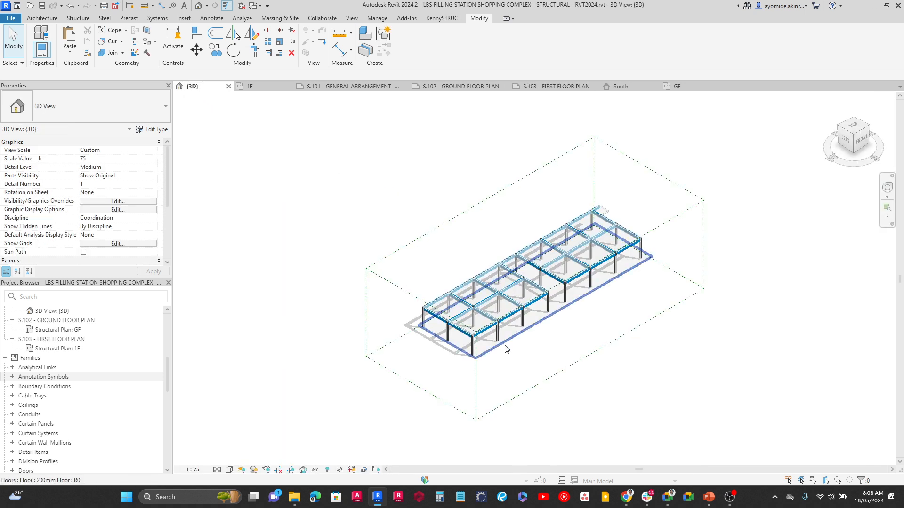
{"action": "scroll", "coordinate": [537, 358], "scroll_direction": "up", "scroll_amount": 5}
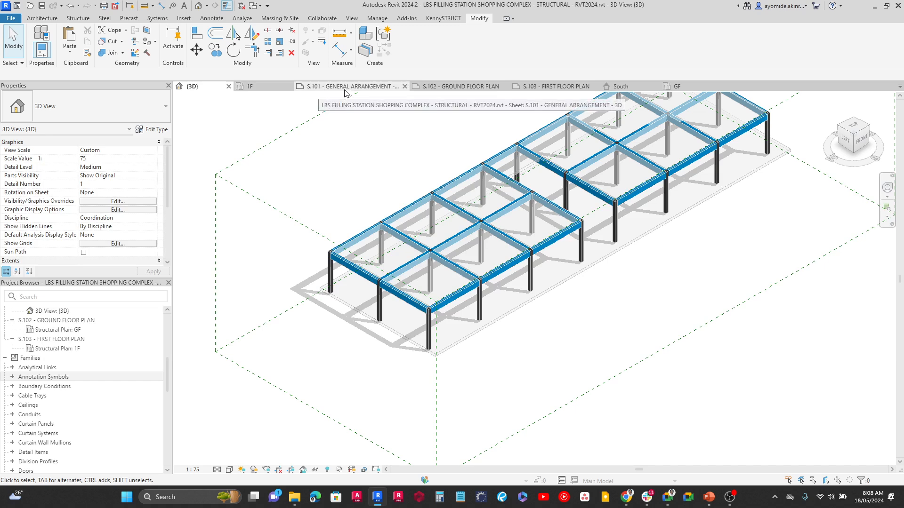
{"action": "left_click", "coordinate": [438, 87]}
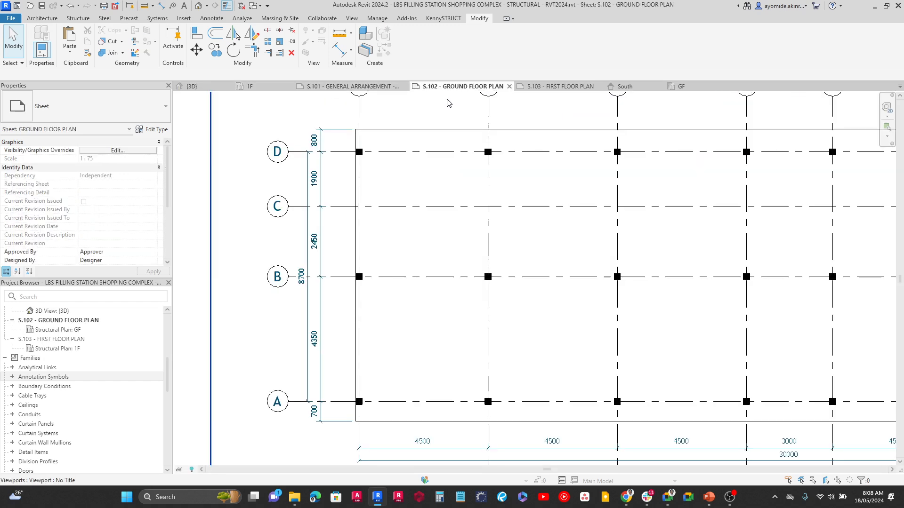
{"action": "middle_click_drag", "start_coordinate": [451, 152], "coordinate": [447, 222]}
{"action": "scroll", "coordinate": [411, 213], "scroll_direction": "up", "scroll_amount": 1}
{"action": "scroll", "coordinate": [367, 227], "scroll_direction": "up", "scroll_amount": 4}
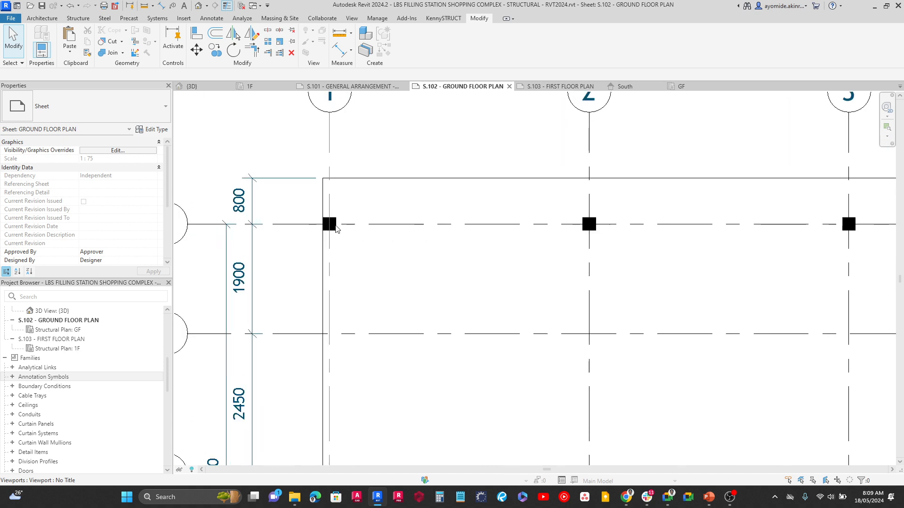
{"action": "left_click", "coordinate": [313, 241]}
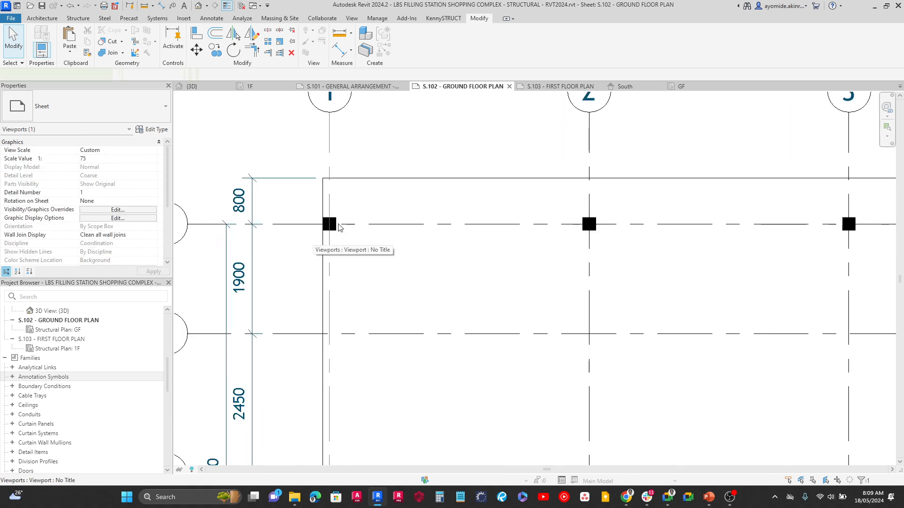
{"action": "scroll", "coordinate": [316, 222], "scroll_direction": "up", "scroll_amount": 6}
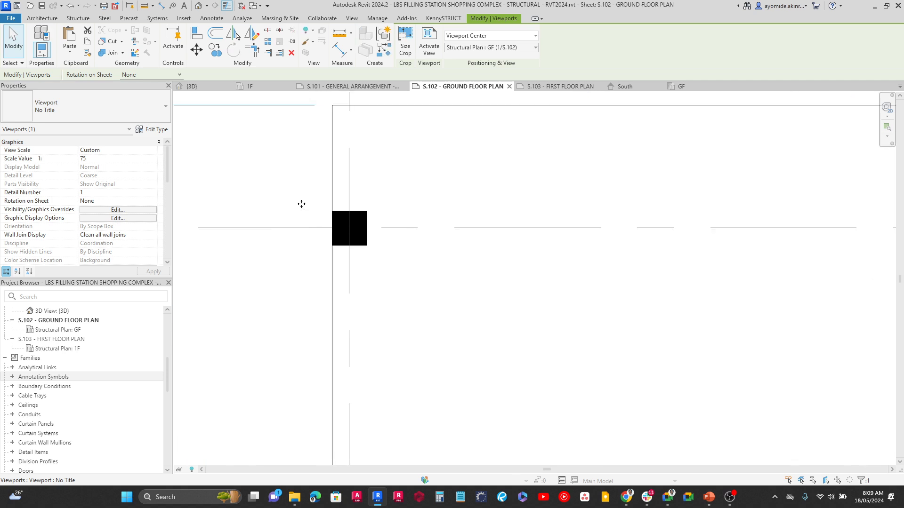
In the GF structural plan, set the Mark of the column at grid D-1 to C1 and apply it.
{"action": "left_click", "coordinate": [695, 88]}
{"action": "scroll", "coordinate": [281, 201], "scroll_direction": "up", "scroll_amount": 6}
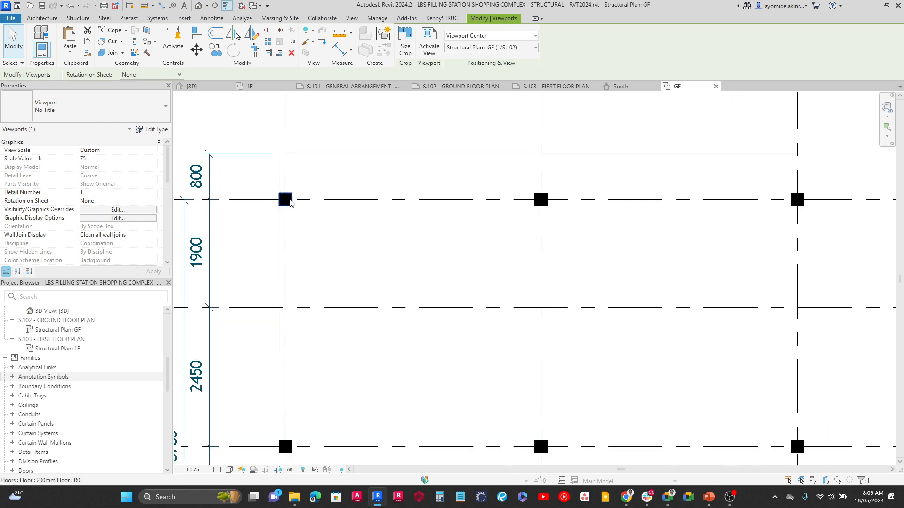
{"action": "scroll", "coordinate": [281, 201], "scroll_direction": "up", "scroll_amount": 3}
{"action": "left_click", "coordinate": [282, 200]}
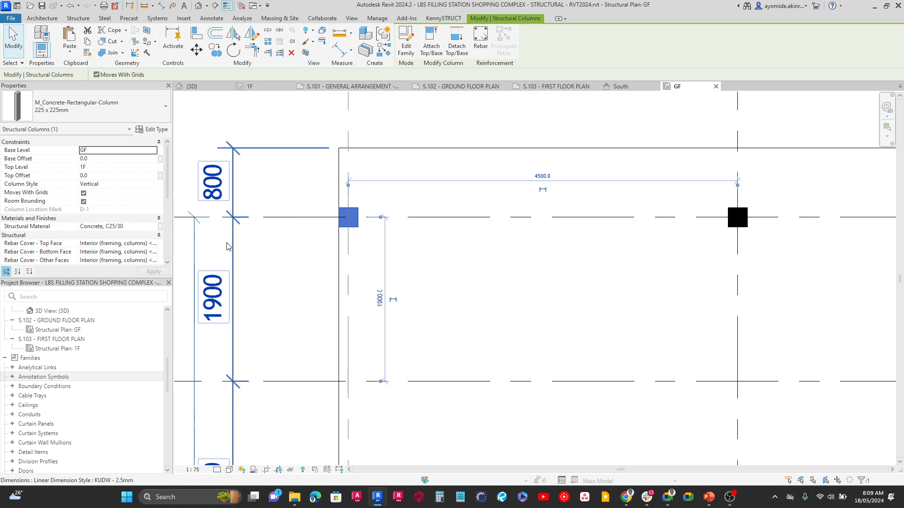
{"action": "scroll", "coordinate": [118, 222], "scroll_direction": "down", "scroll_amount": 5}
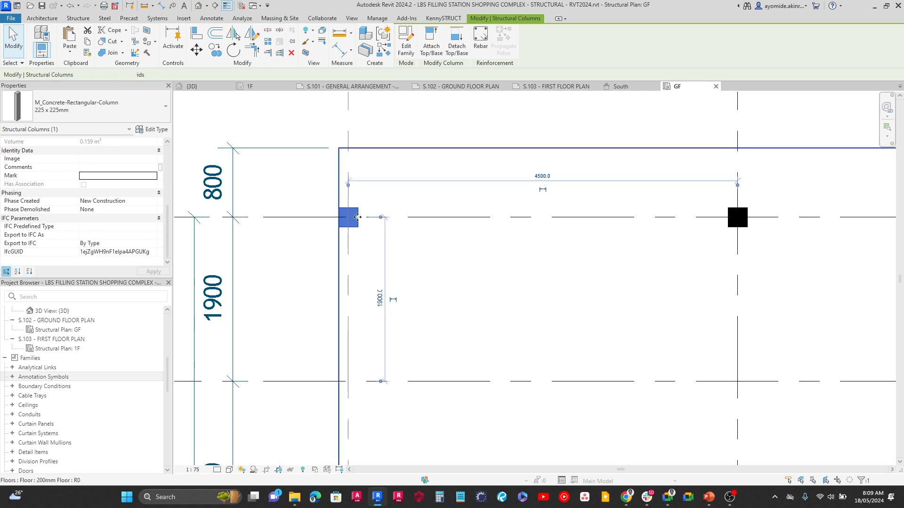
{"action": "left_click", "coordinate": [96, 176]}
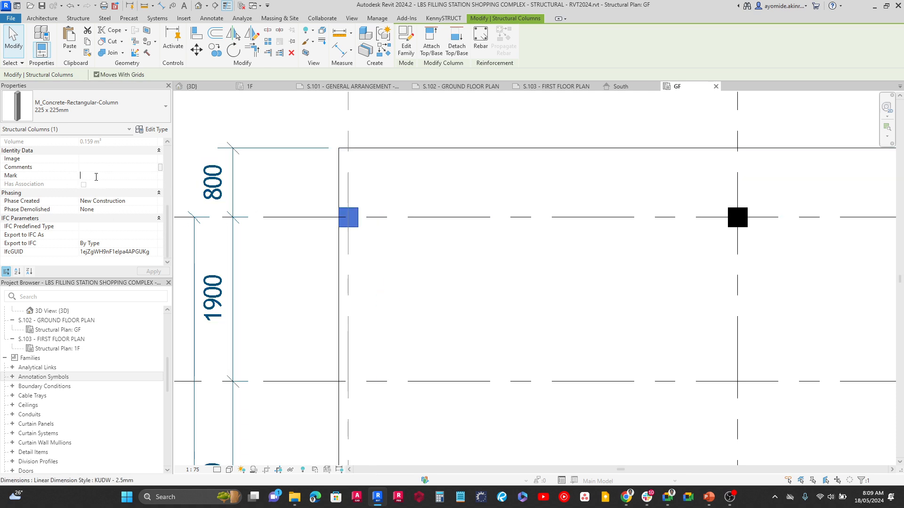
{"action": "type", "text": "C1"}
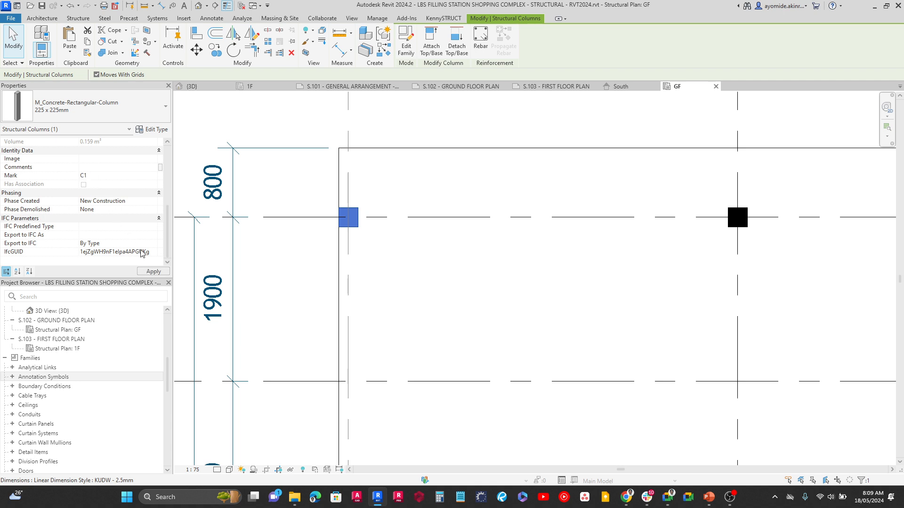
{"action": "left_click", "coordinate": [153, 271]}
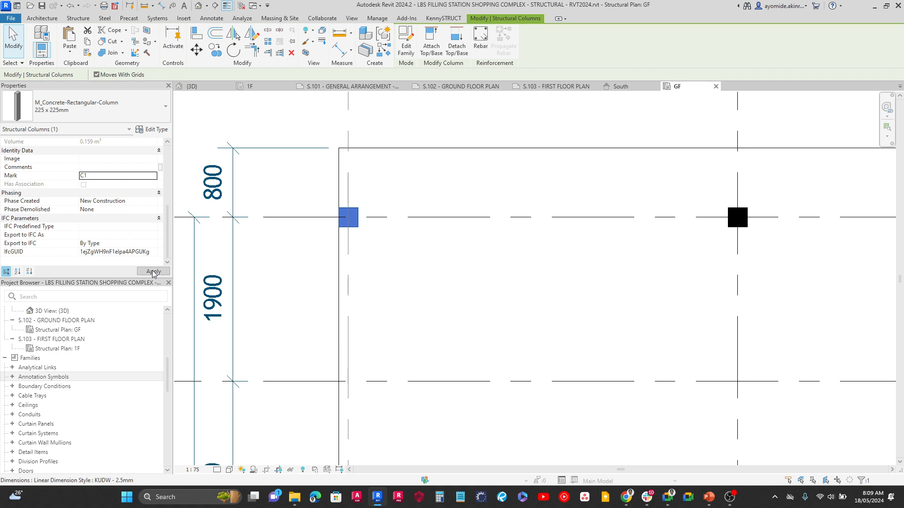
{"action": "left_click", "coordinate": [309, 124]}
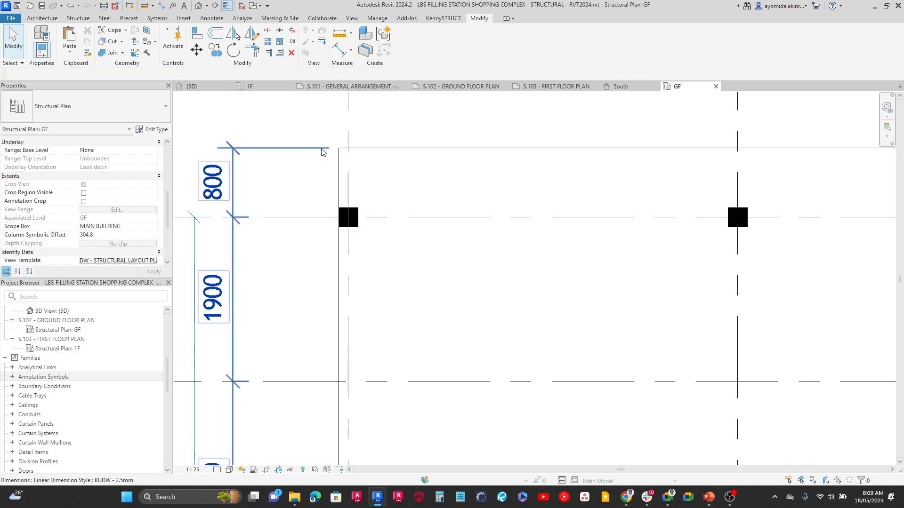
Tag the column at grid D-1 by category with a horizontal structural column tag without a leader.
{"action": "scroll", "coordinate": [315, 174], "scroll_direction": "down", "scroll_amount": 3}
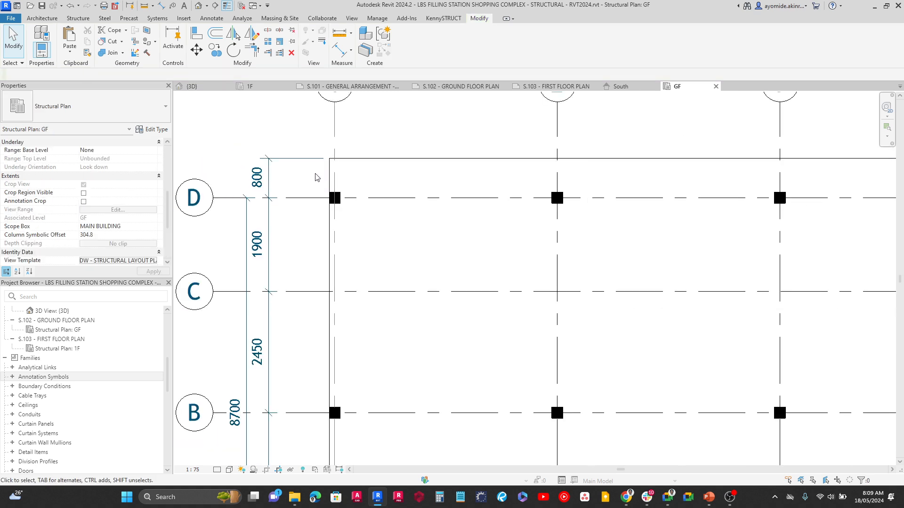
{"action": "middle_click_drag", "start_coordinate": [315, 174], "coordinate": [440, 263]}
{"action": "scroll", "coordinate": [443, 274], "scroll_direction": "up", "scroll_amount": 2}
{"action": "scroll", "coordinate": [443, 279], "scroll_direction": "up", "scroll_amount": 2}
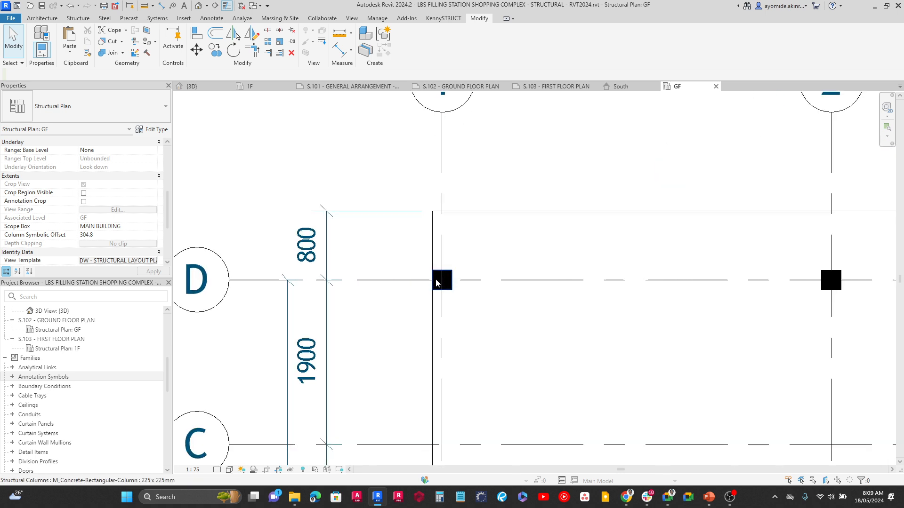
{"action": "middle_click_drag", "start_coordinate": [389, 232], "coordinate": [450, 249]}
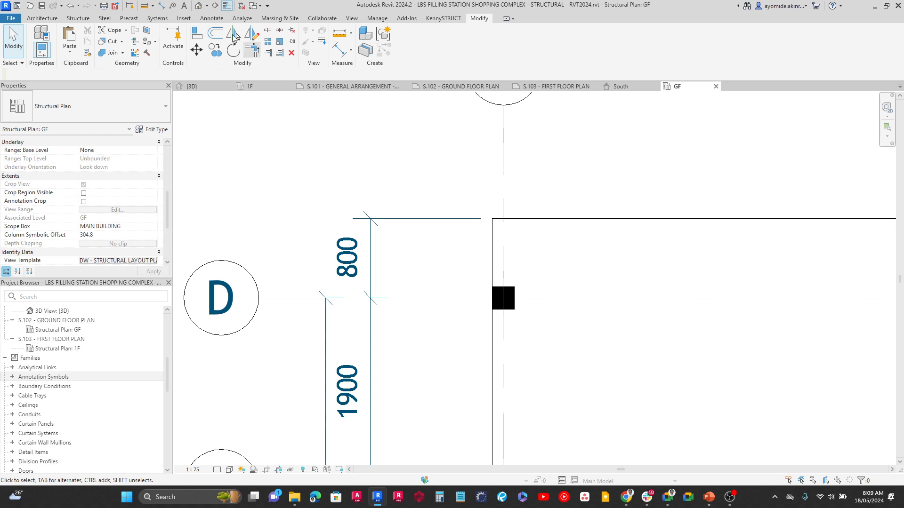
{"action": "left_click", "coordinate": [210, 19]}
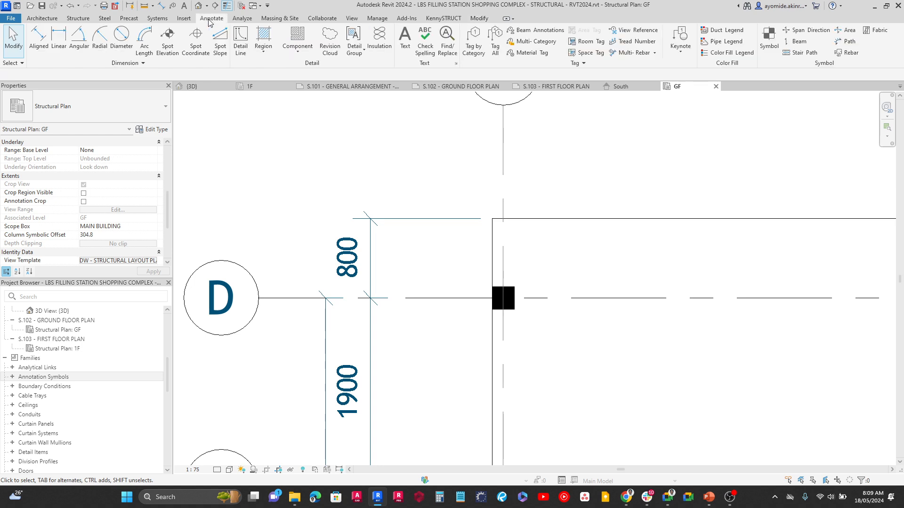
{"action": "left_click", "coordinate": [471, 50]}
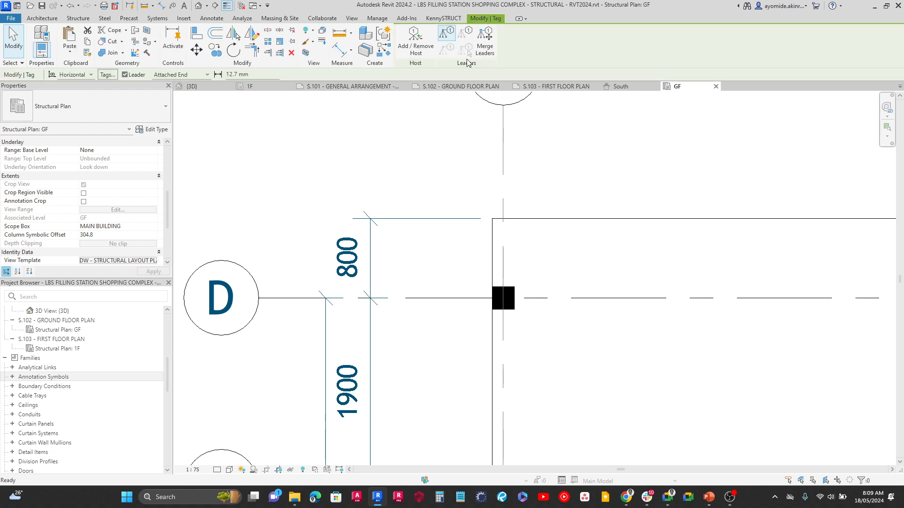
{"action": "left_click", "coordinate": [517, 297]}
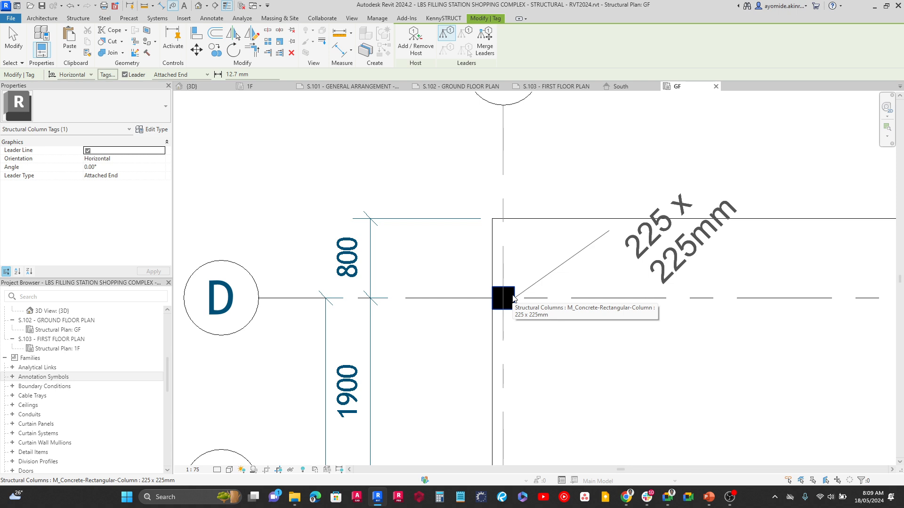
{"action": "left_click", "coordinate": [131, 74]}
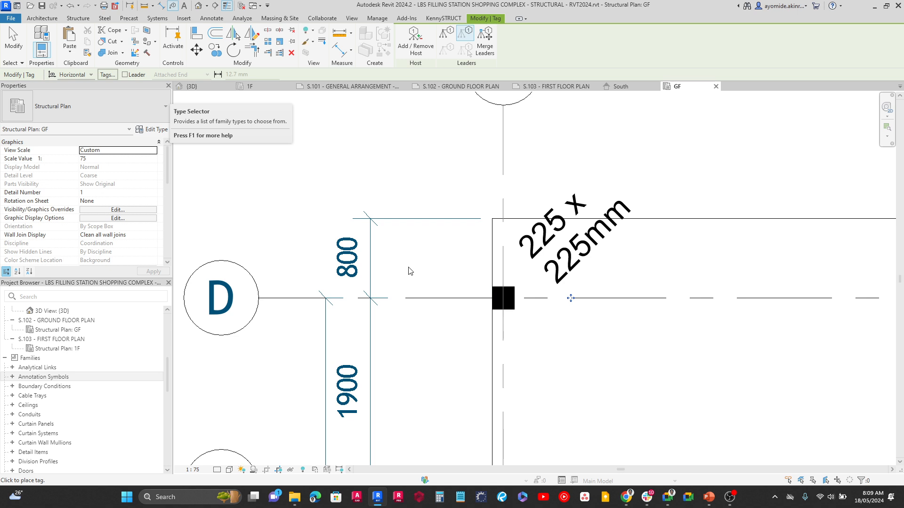
{"action": "left_click", "coordinate": [13, 52]}
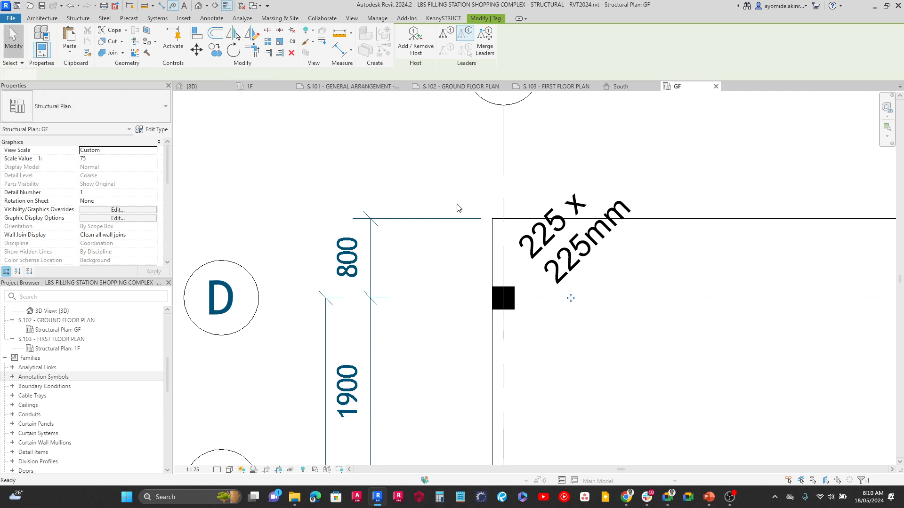
{"action": "left_click", "coordinate": [554, 226]}
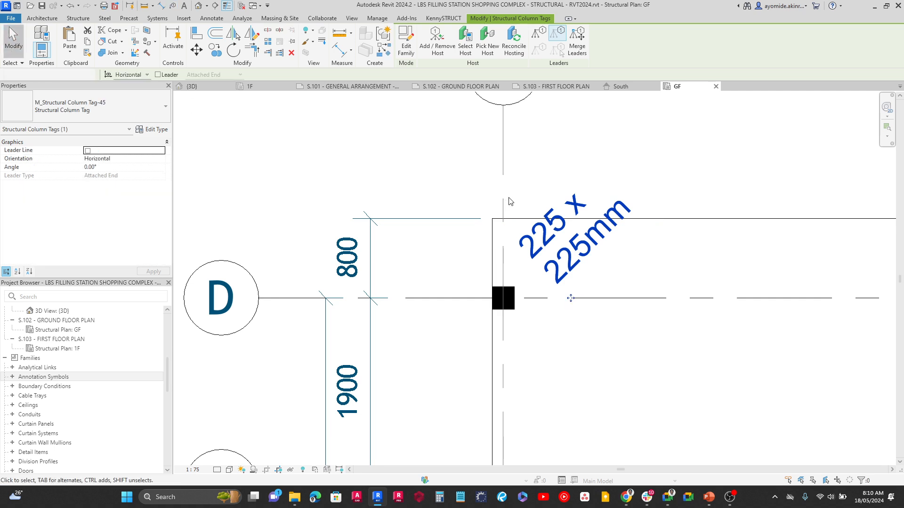
{"action": "key", "text": "Escape"}
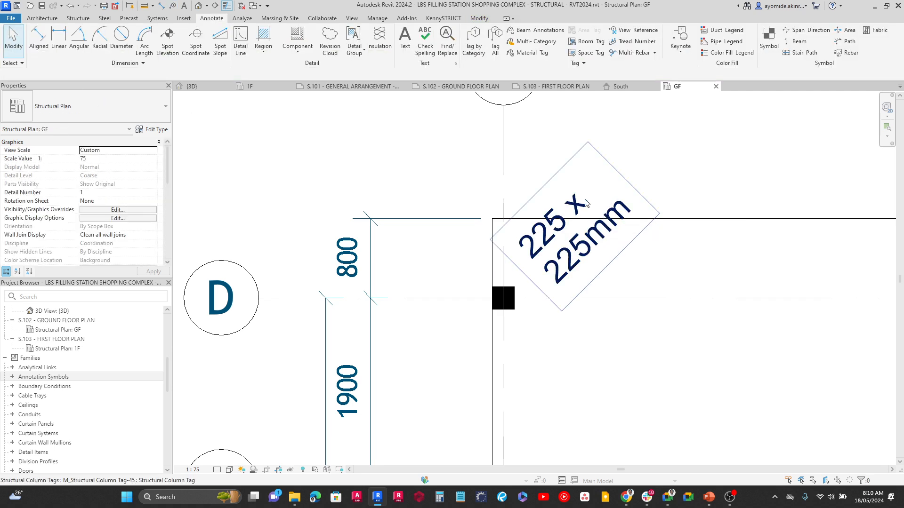
Try the Concrete Rectangular 450 x 600mm type on the column at grid D-1, and undo the type change.
{"action": "left_click", "coordinate": [516, 306]}
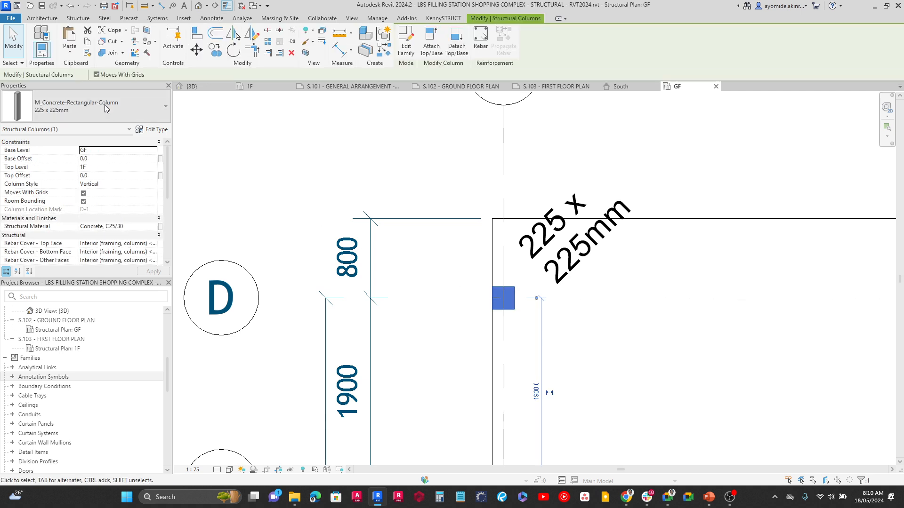
{"action": "left_click", "coordinate": [106, 108]}
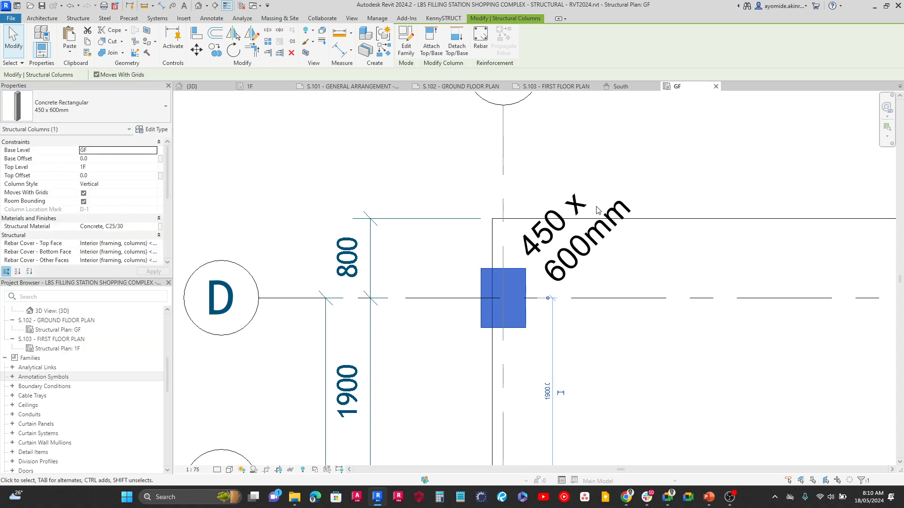
{"action": "left_click", "coordinate": [158, 118]}
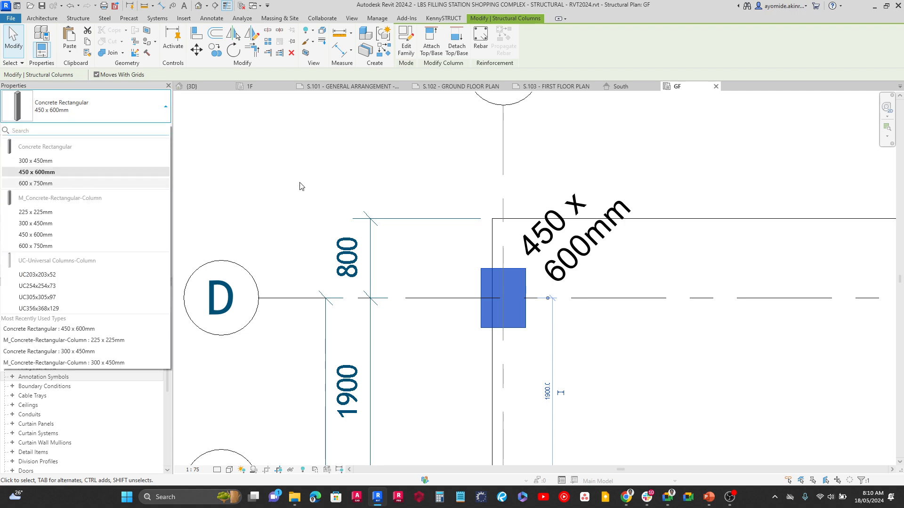
{"action": "left_click", "coordinate": [399, 159]}
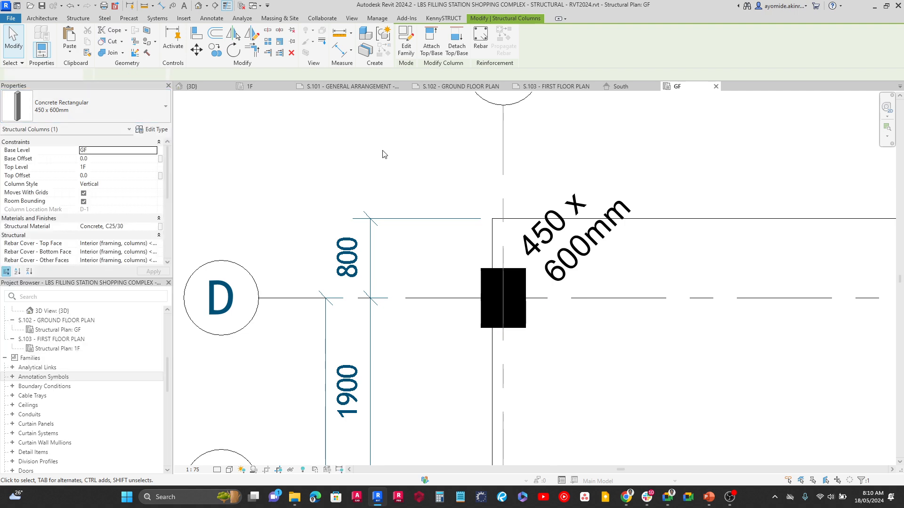
{"action": "left_click", "coordinate": [70, 6]}
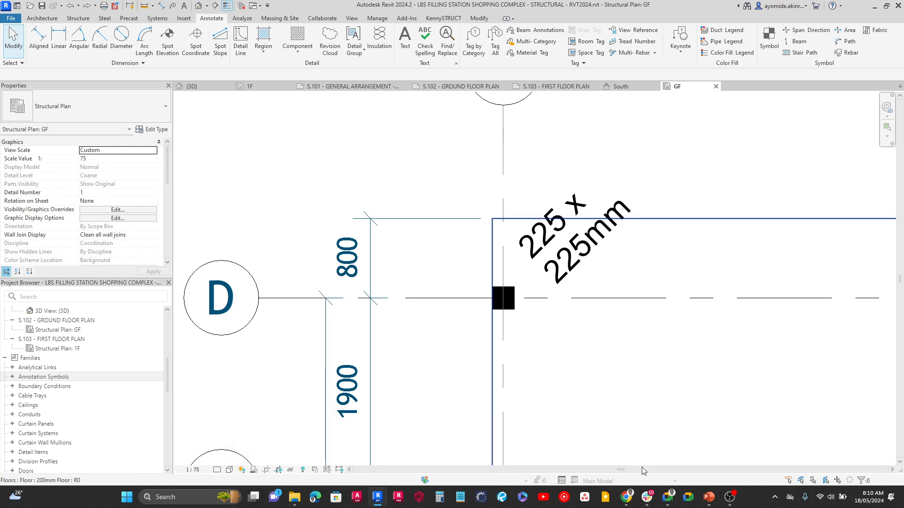
{"action": "mouse_move", "coordinate": [636, 501]}
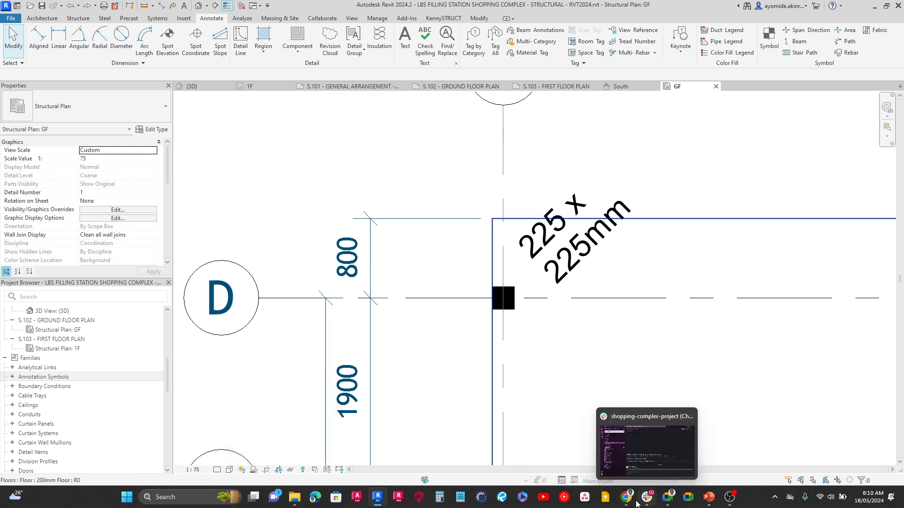
Switch to Google Drive and download STRUCTURAL COLUMN TAG.rfa from REVIT FAMILIES > ELEMENT TAGS > STRUCTURAL COLUMN into Downloads.
{"action": "left_click", "coordinate": [629, 435]}
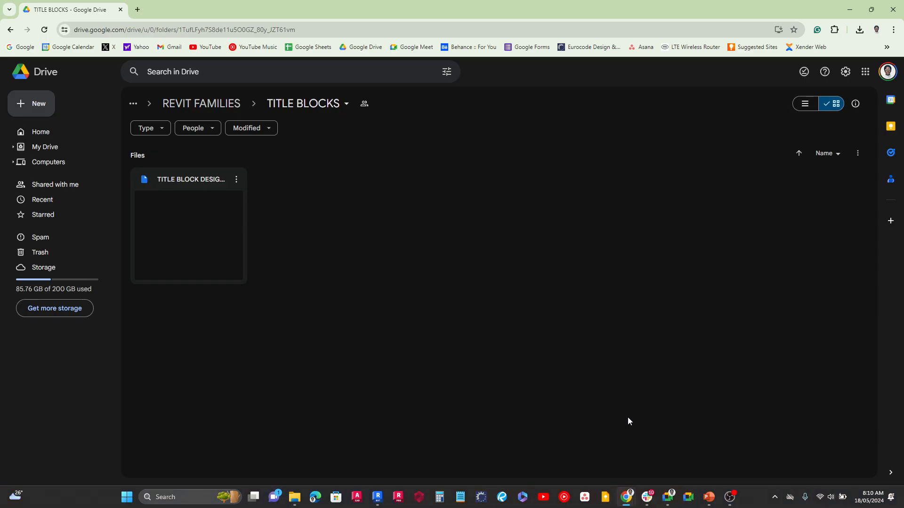
{"action": "left_click", "coordinate": [218, 112]}
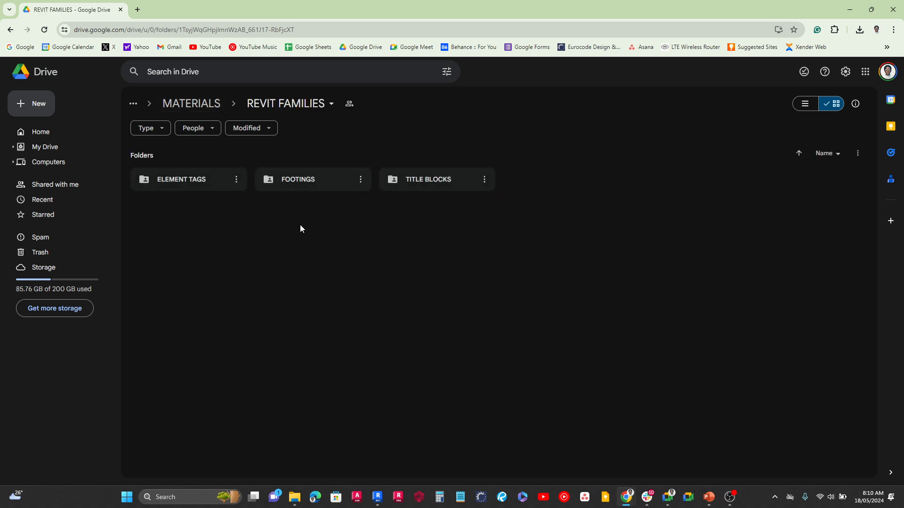
{"action": "double_click", "coordinate": [195, 180]}
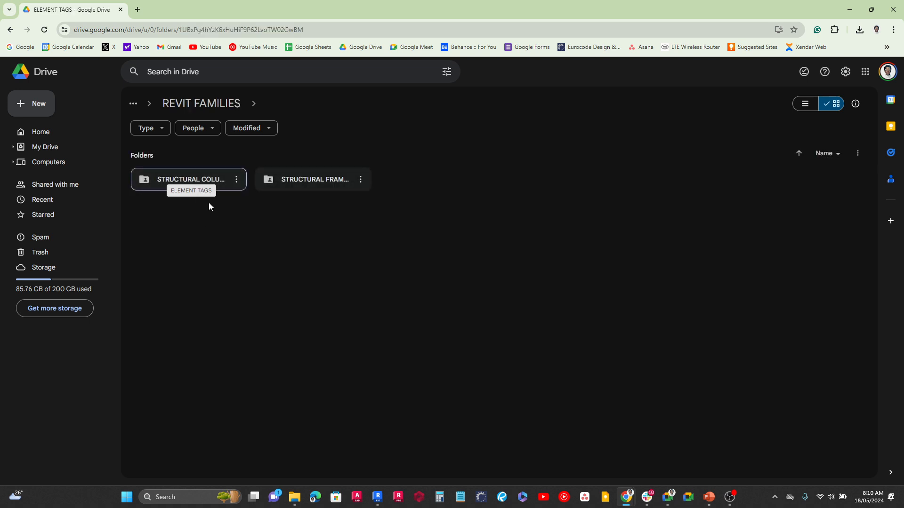
{"action": "double_click", "coordinate": [195, 180]}
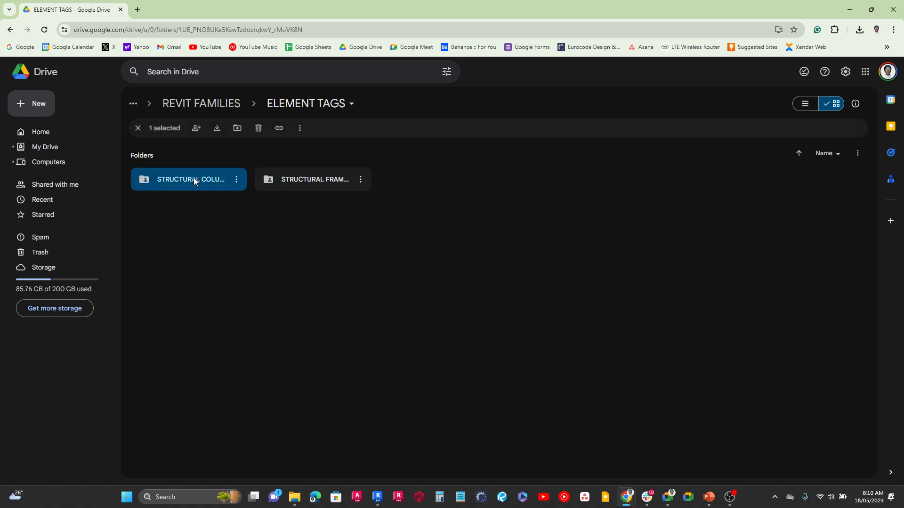
{"action": "left_click", "coordinate": [236, 183]}
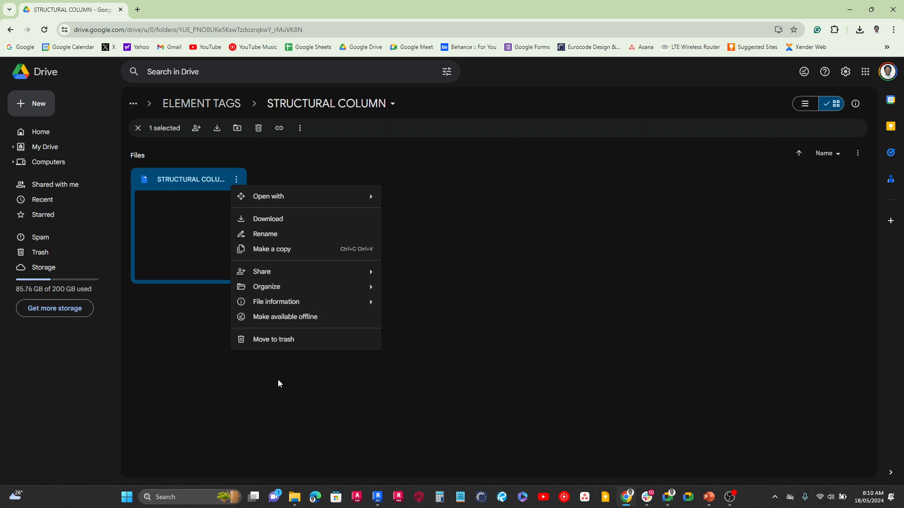
{"action": "left_click", "coordinate": [277, 220]}
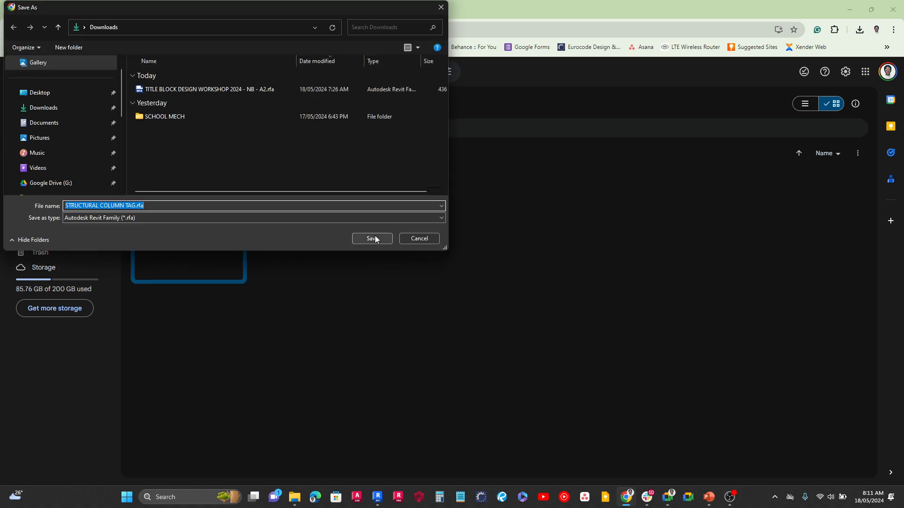
{"action": "left_click", "coordinate": [372, 239]}
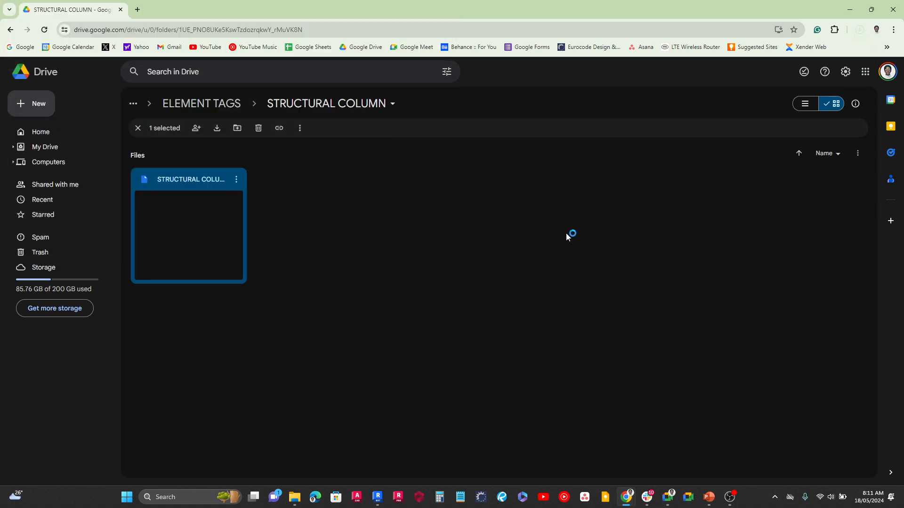
Open STRUCTURAL COLUMN TAG.rfa from the Downloads folder in Revit and upgrade the family to Revit 2024.
{"action": "left_click", "coordinate": [290, 473]}
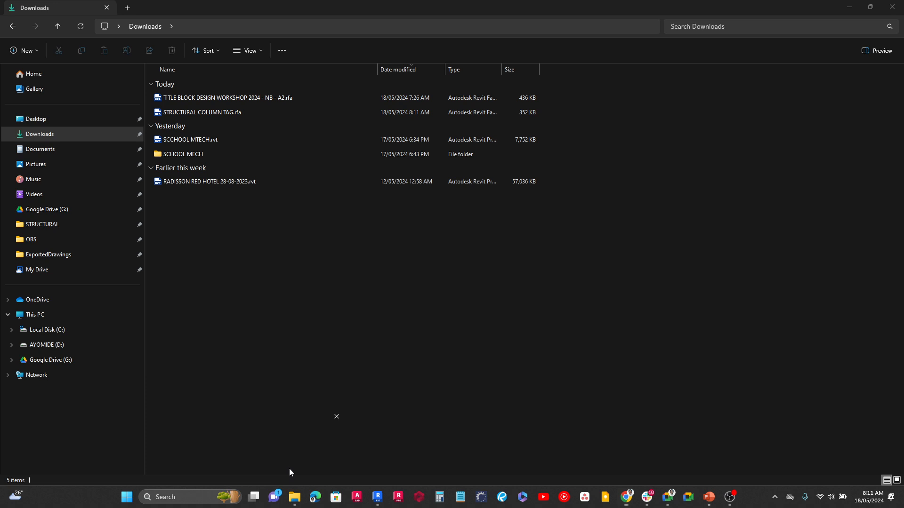
{"action": "left_click", "coordinate": [203, 112]}
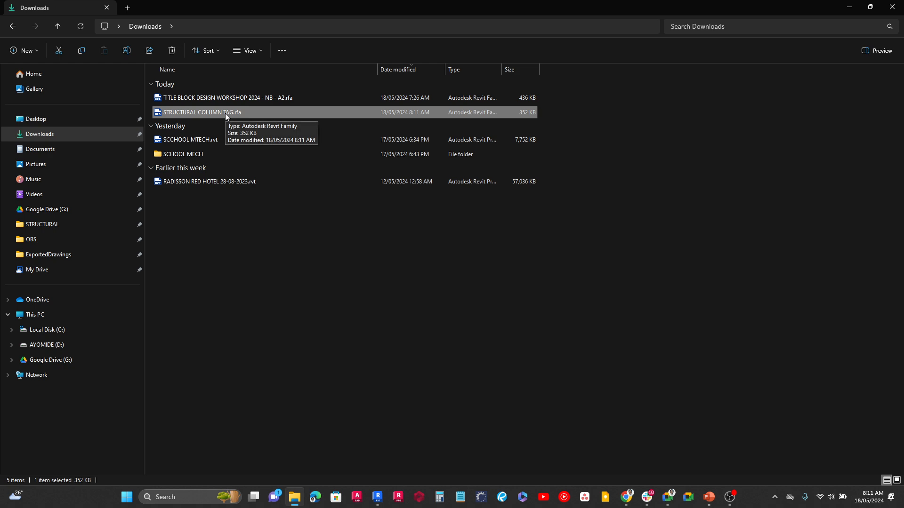
{"action": "double_click", "coordinate": [226, 115]}
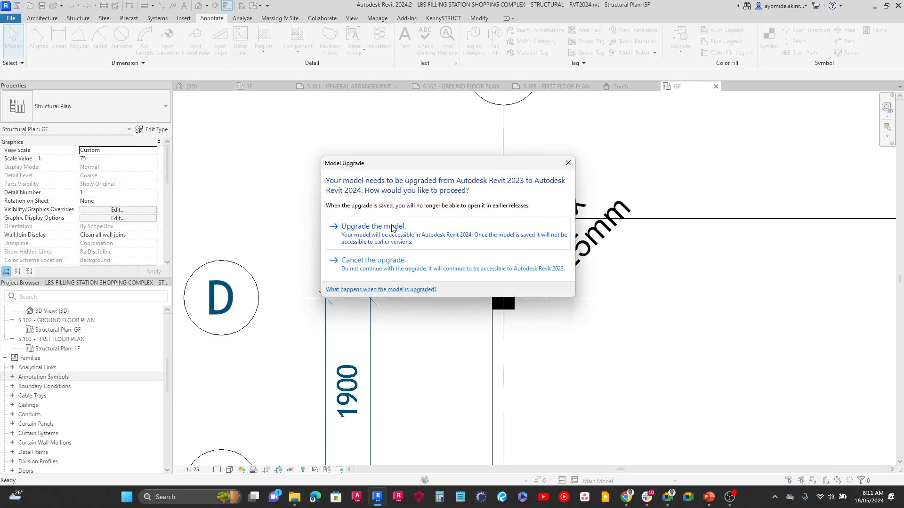
{"action": "left_click", "coordinate": [357, 236]}
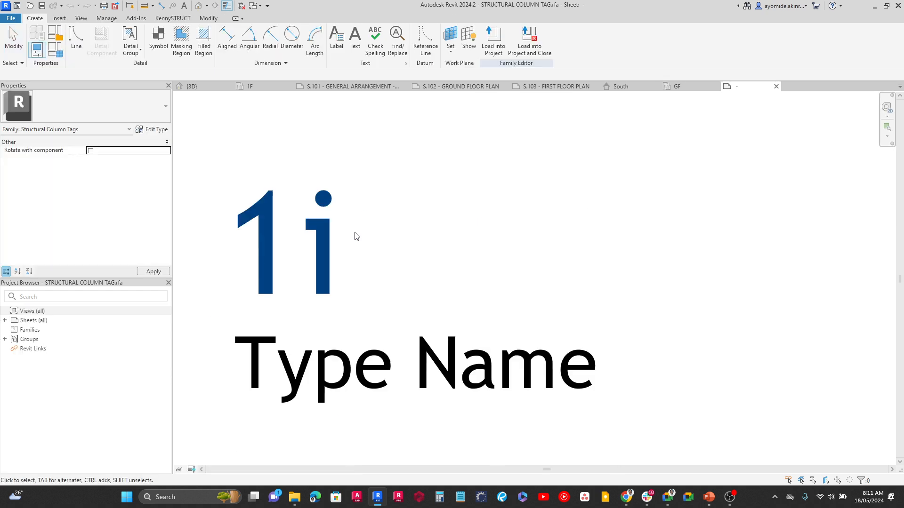
{"action": "scroll", "coordinate": [354, 234], "scroll_direction": "down", "scroll_amount": 2}
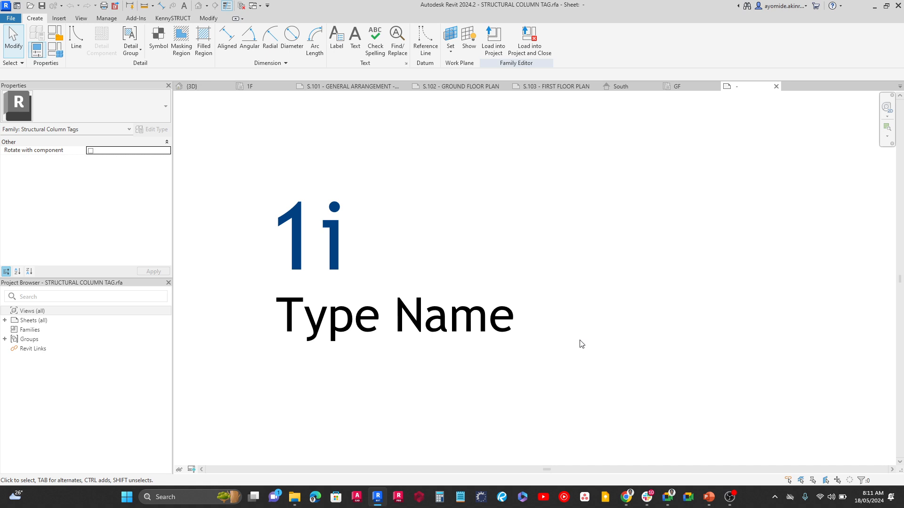
{"action": "mouse_move", "coordinate": [730, 498]}
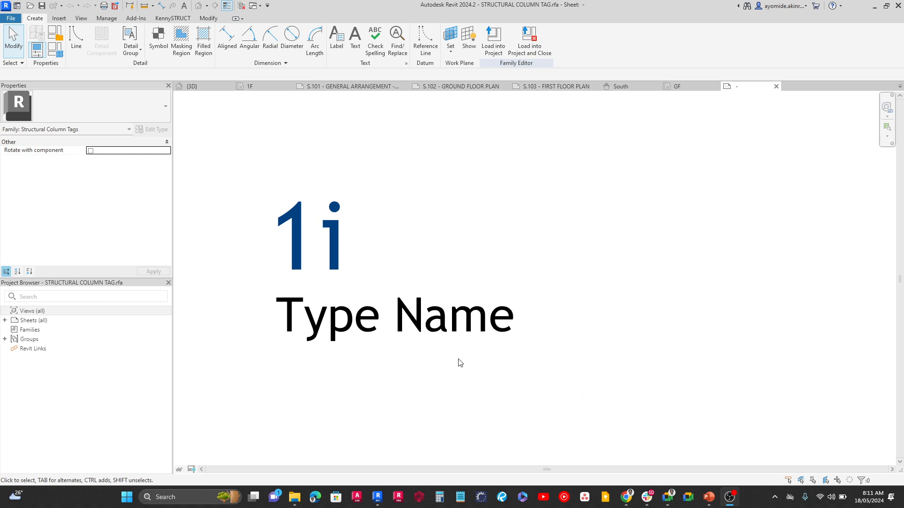
{"action": "mouse_move", "coordinate": [630, 494]}
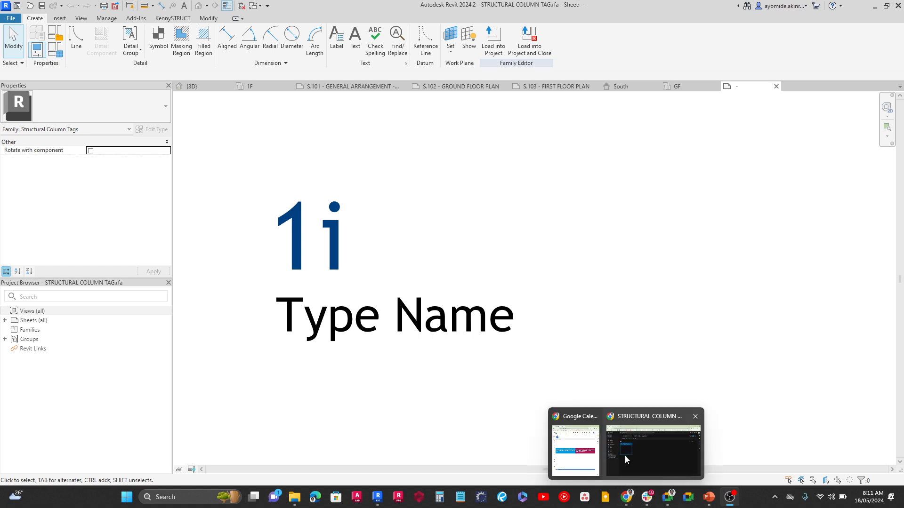
{"action": "mouse_move", "coordinate": [630, 461]}
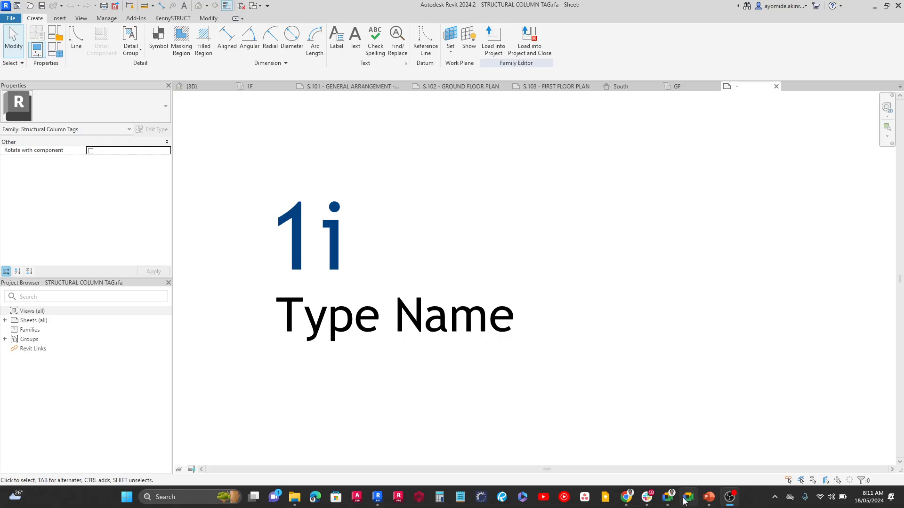
{"action": "left_click", "coordinate": [610, 461]}
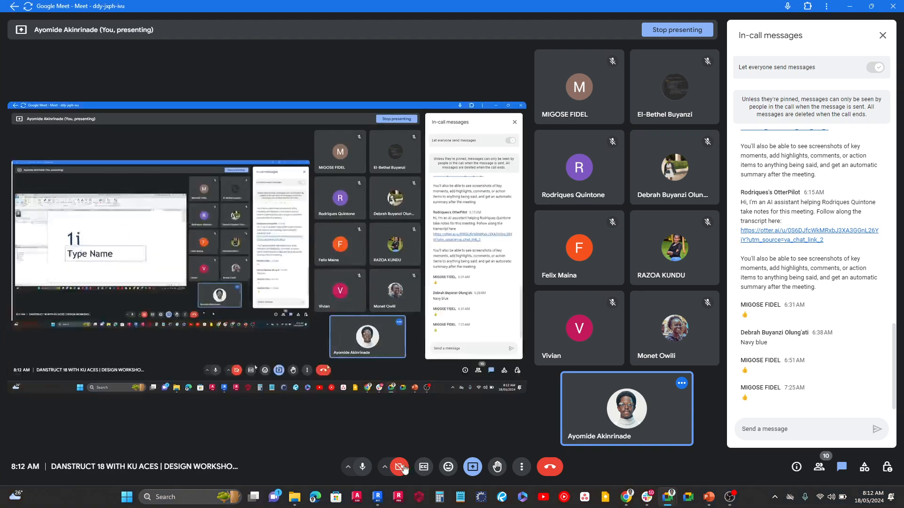
{"action": "left_click", "coordinate": [364, 466]}
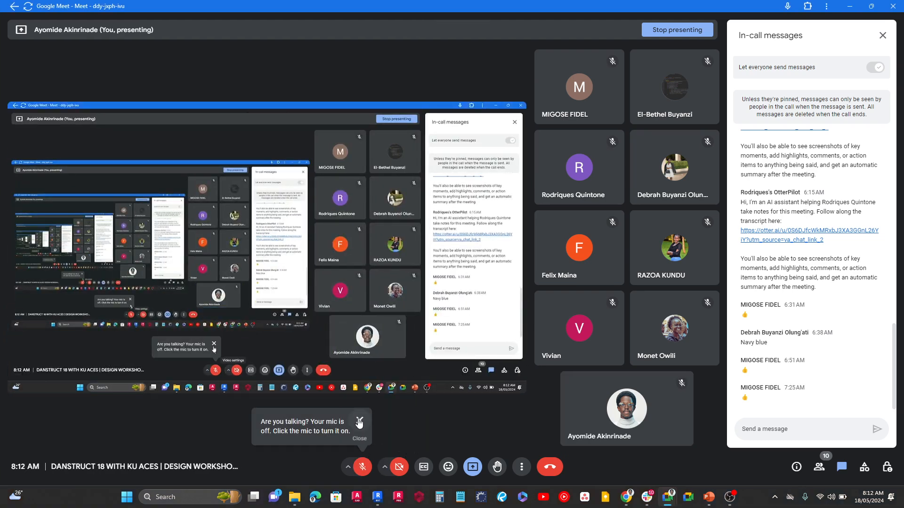
{"action": "left_click", "coordinate": [371, 465]}
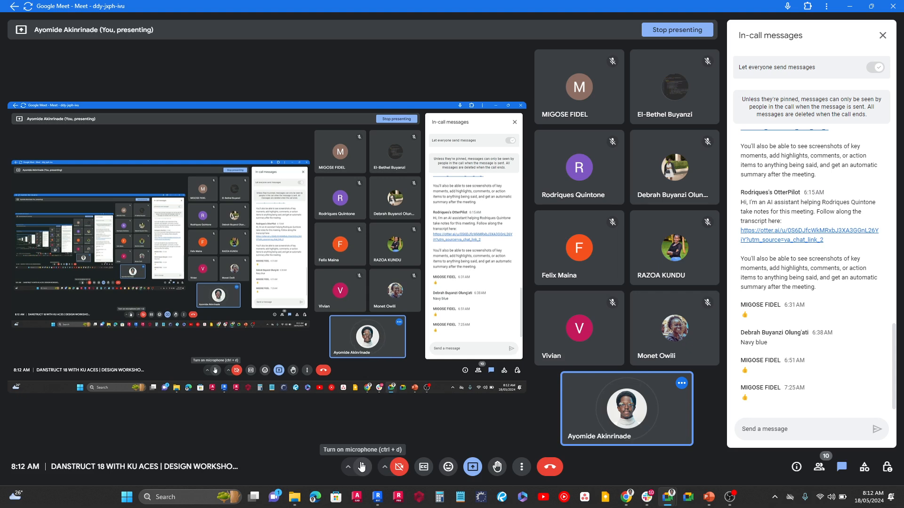
{"action": "left_click", "coordinate": [362, 466]}
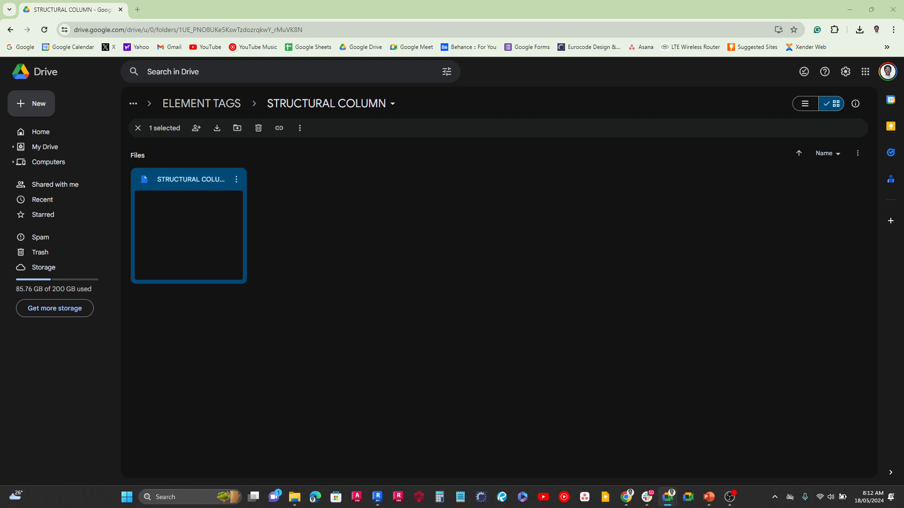
{"action": "left_click", "coordinate": [537, 321]}
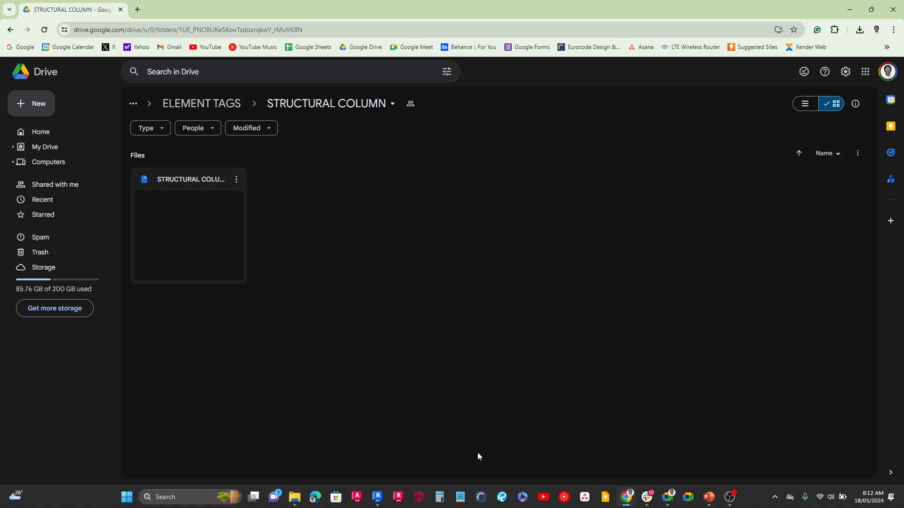
Switch back to Revit, load the structural column tag family into the project, and close the inactive views with the GF structural plan active.
{"action": "left_click", "coordinate": [382, 497]}
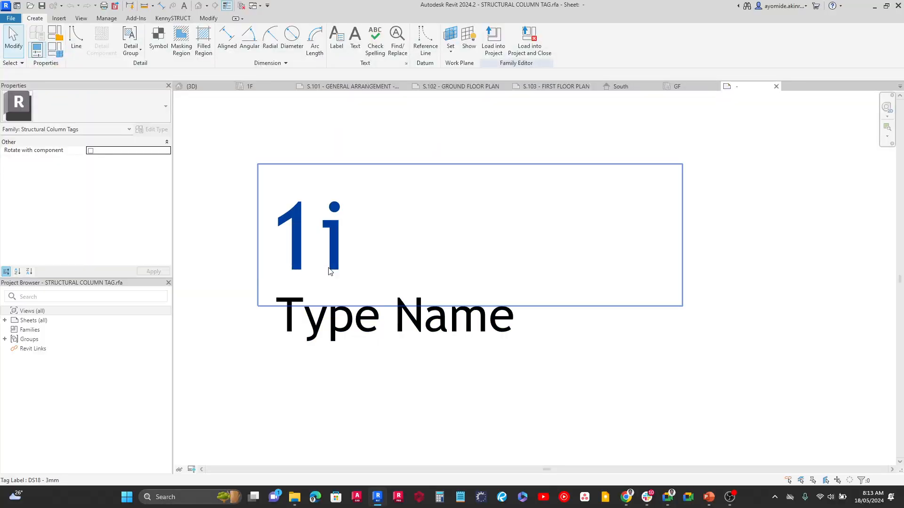
{"action": "left_click", "coordinate": [497, 52]}
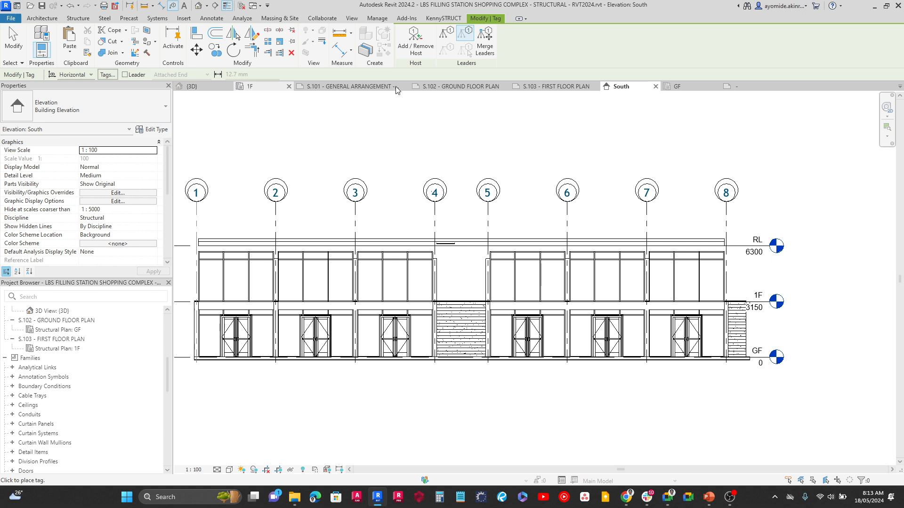
{"action": "left_click", "coordinate": [681, 87]}
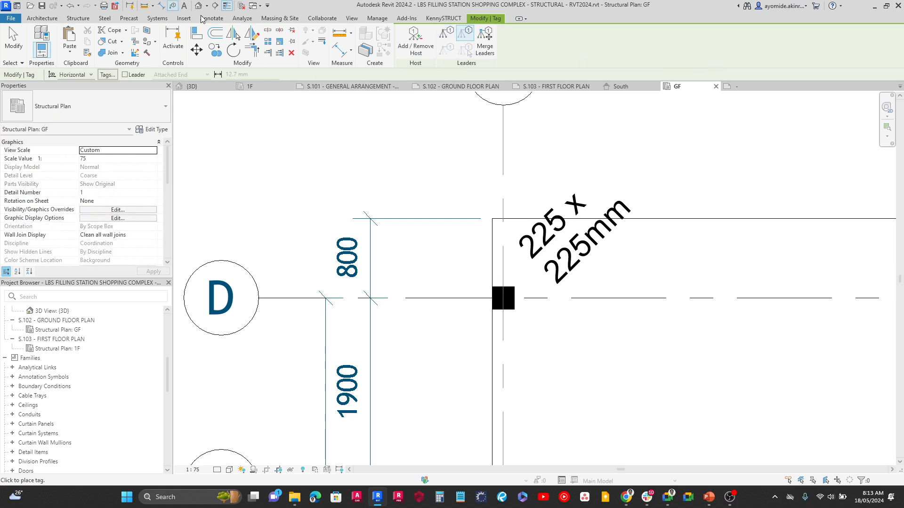
{"action": "left_click", "coordinate": [239, 6]}
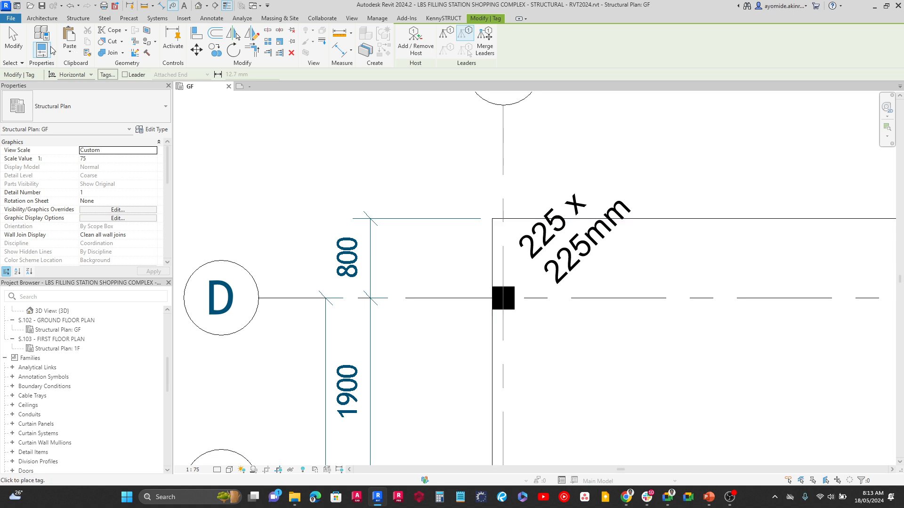
{"action": "left_click", "coordinate": [13, 47]}
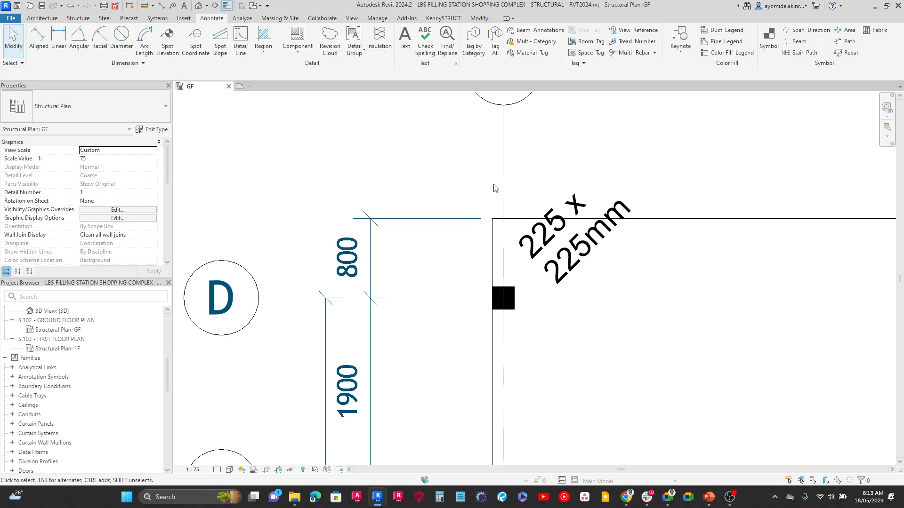
Change the type of the column tag at grid D-1 to Structural Column Tag from the STRUCTURAL COLUMN TAG family.
{"action": "left_click", "coordinate": [580, 200]}
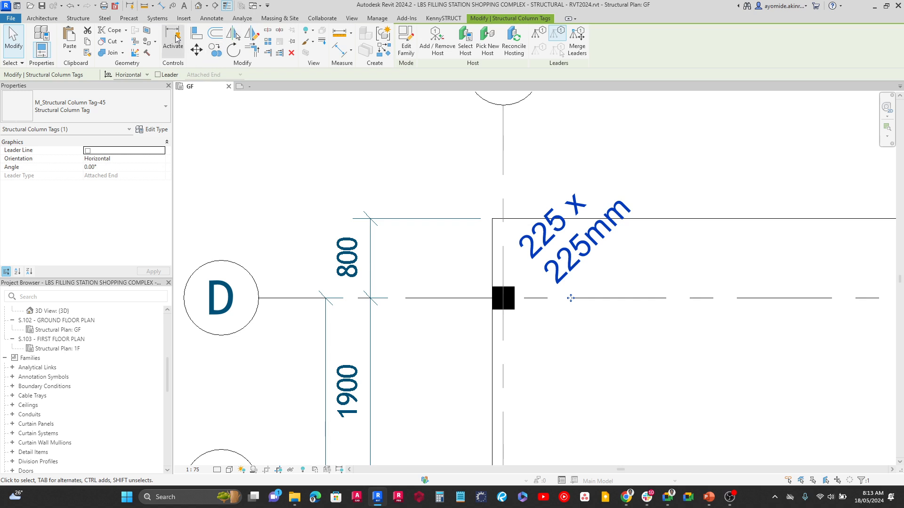
{"action": "left_click", "coordinate": [209, 18]}
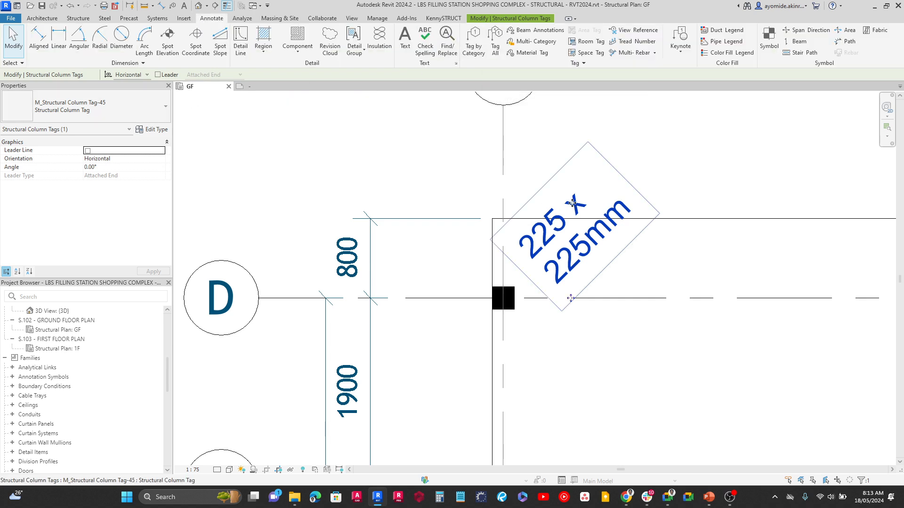
{"action": "left_click", "coordinate": [83, 111]}
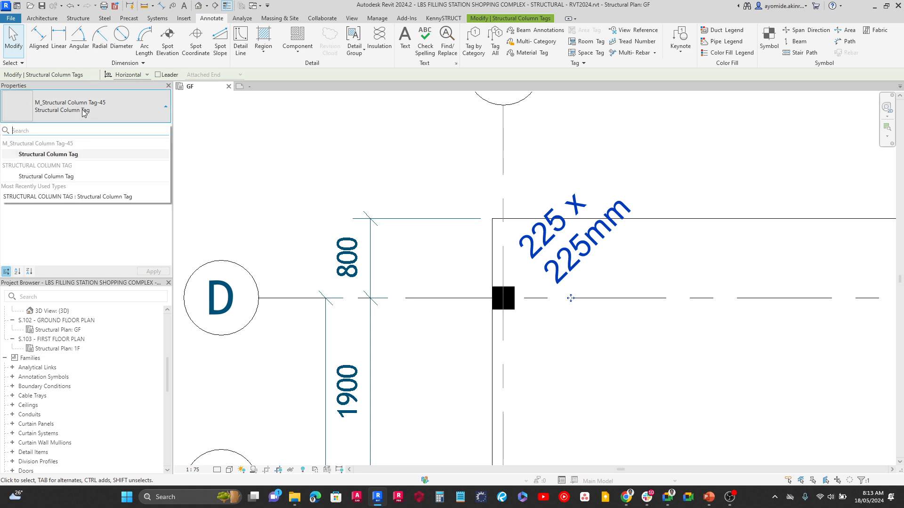
{"action": "left_click", "coordinate": [44, 177]}
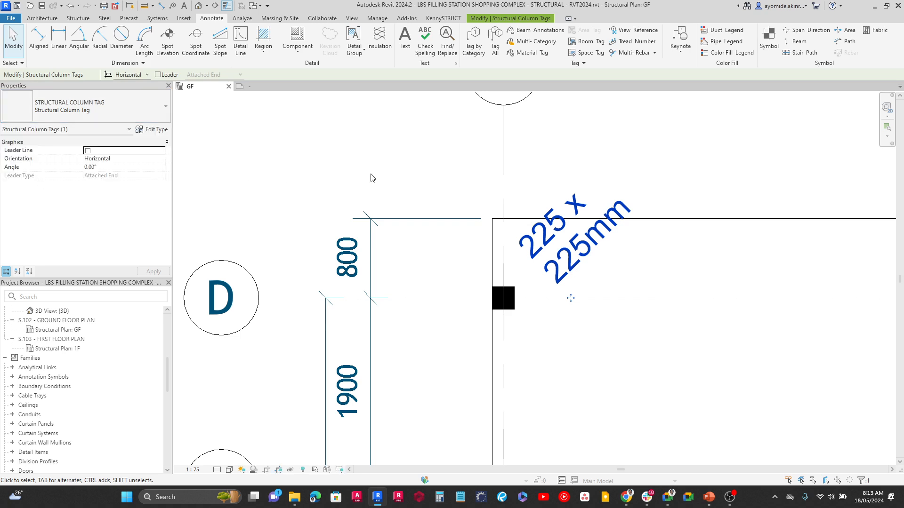
{"action": "left_click", "coordinate": [595, 169]}
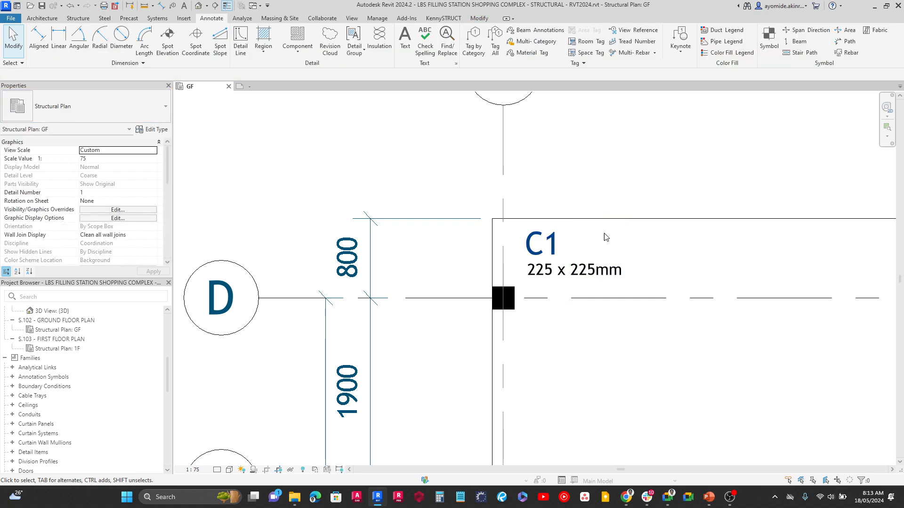
Tag the next column along grid D after C1 by category, with a horizontal tag and no leader.
{"action": "scroll", "coordinate": [564, 308], "scroll_direction": "up", "scroll_amount": 3}
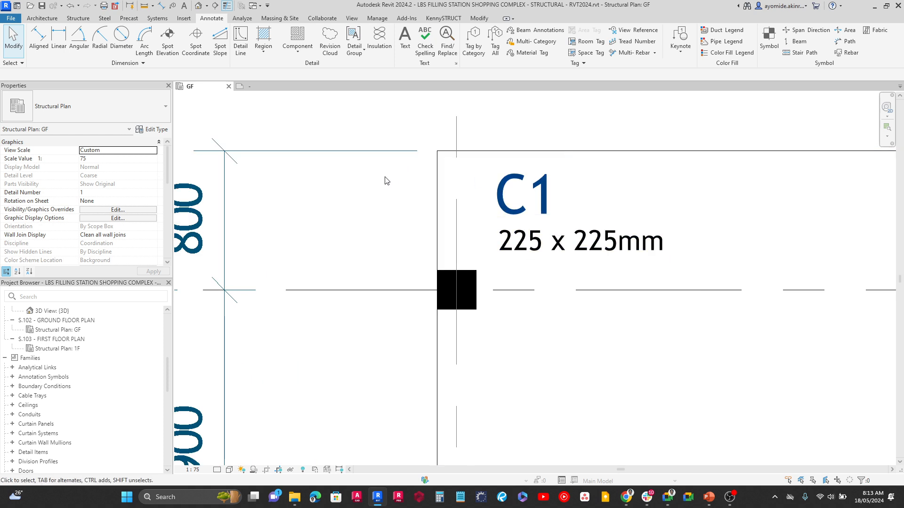
{"action": "scroll", "coordinate": [386, 181], "scroll_direction": "down", "scroll_amount": 2}
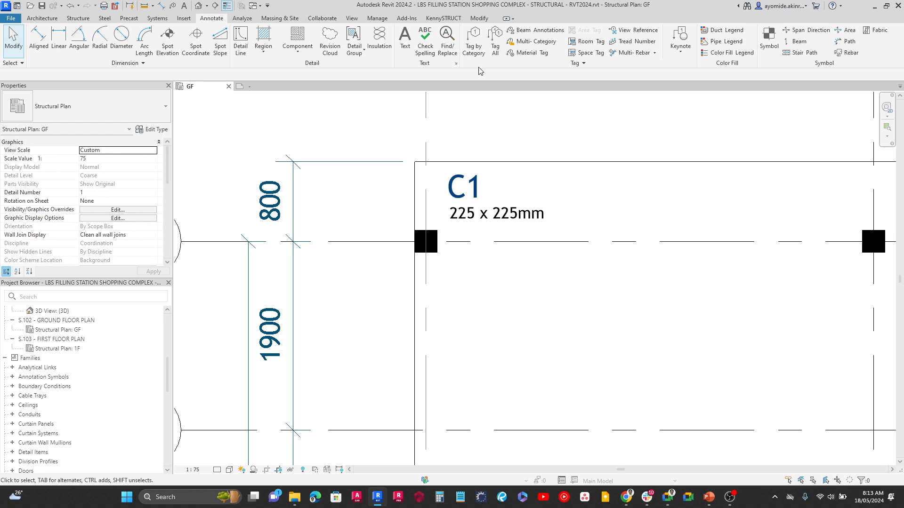
{"action": "left_click", "coordinate": [473, 38]}
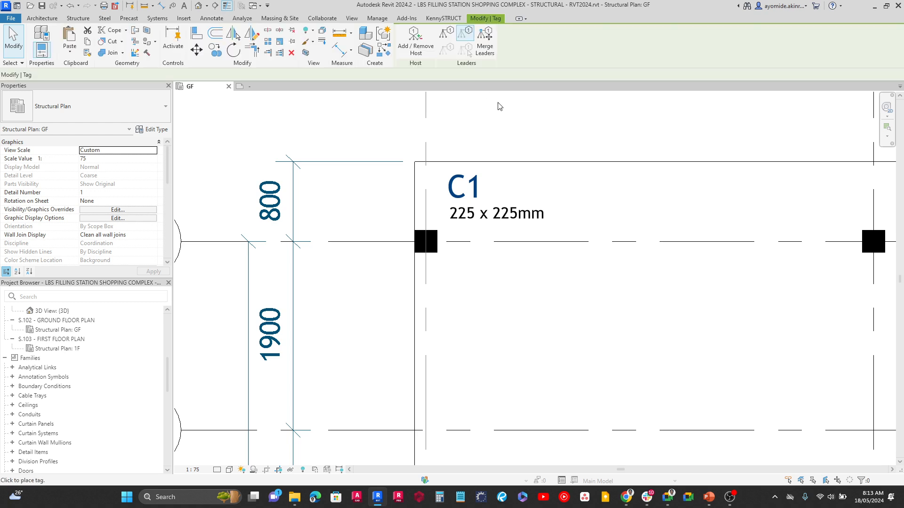
{"action": "middle_click_drag", "start_coordinate": [717, 144], "coordinate": [448, 155]}
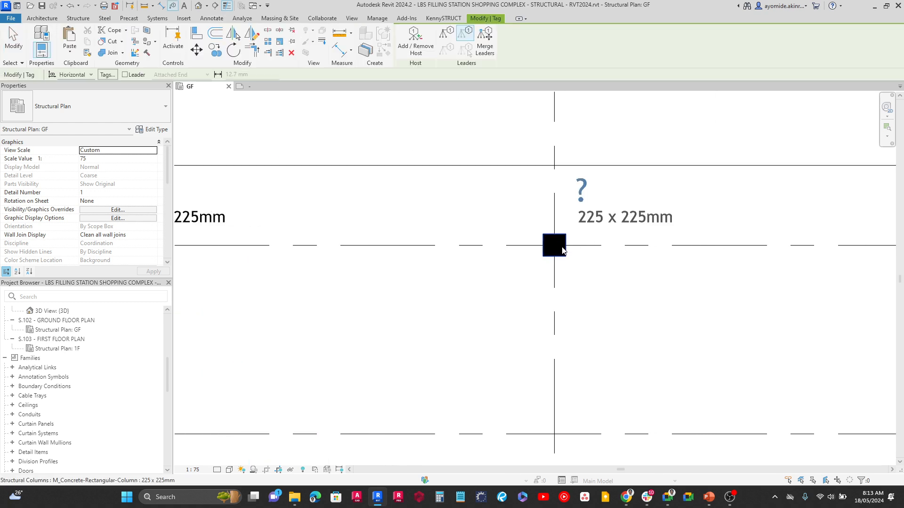
{"action": "left_click", "coordinate": [563, 250]}
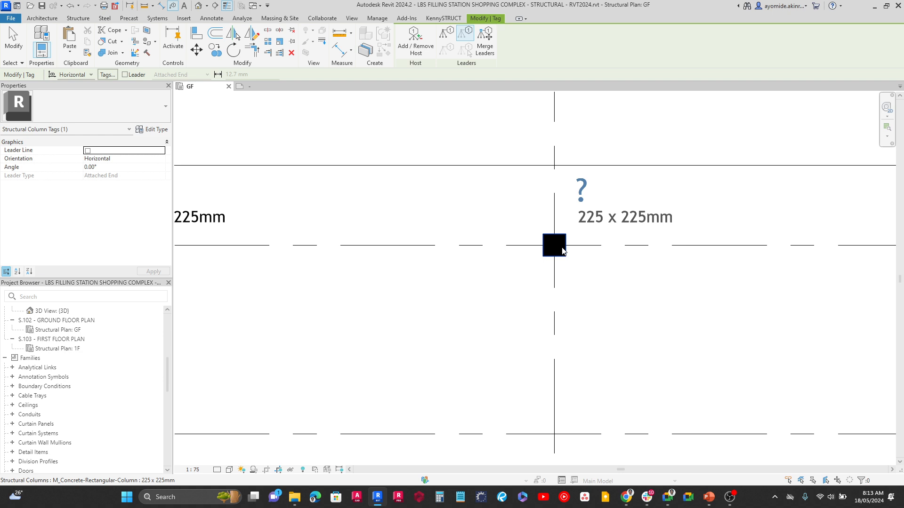
{"action": "scroll", "coordinate": [561, 165], "scroll_direction": "down", "scroll_amount": 2}
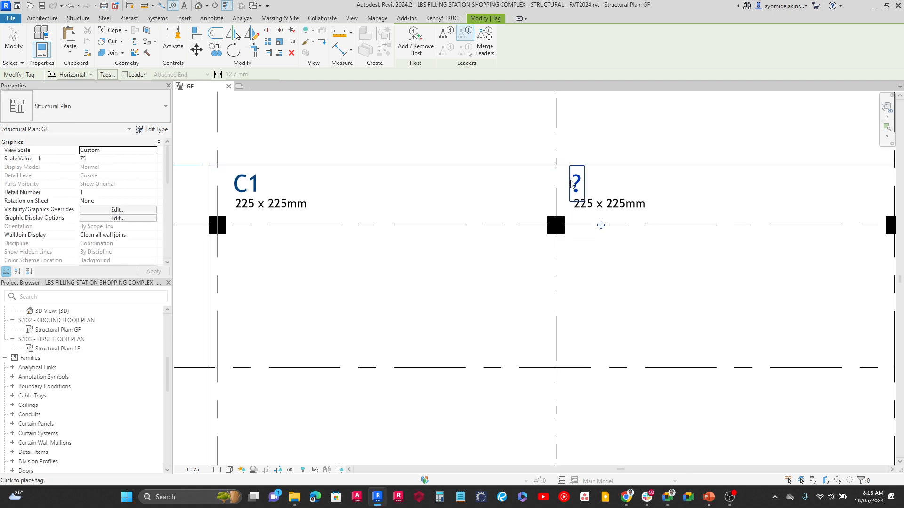
{"action": "scroll", "coordinate": [594, 189], "scroll_direction": "down", "scroll_amount": 1}
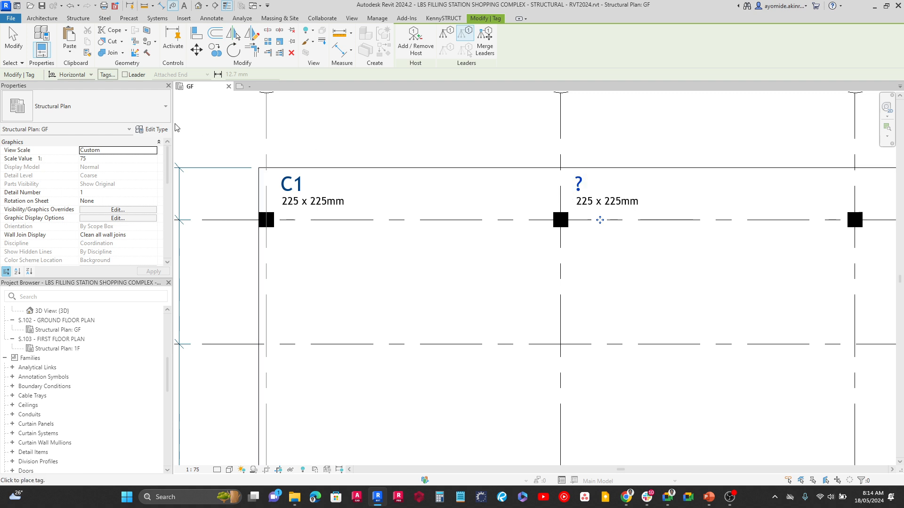
{"action": "left_click", "coordinate": [17, 55]}
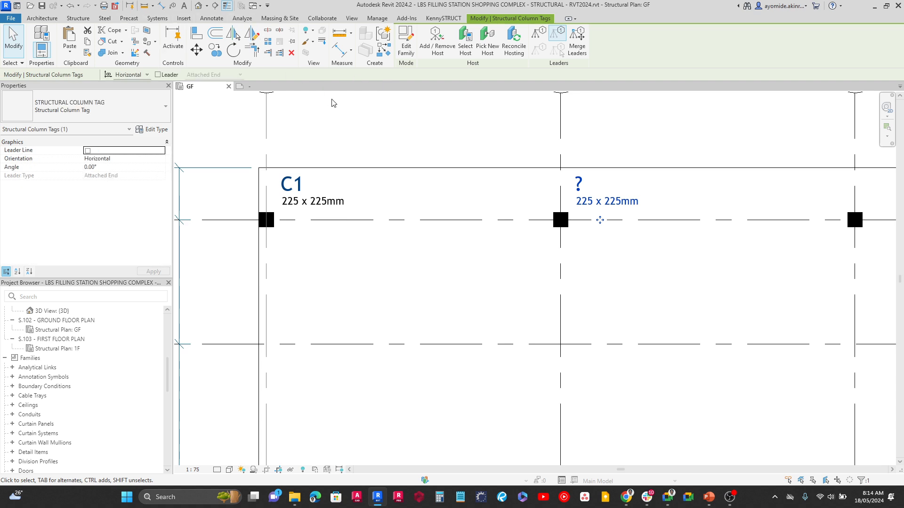
{"action": "scroll", "coordinate": [346, 108], "scroll_direction": "down", "scroll_amount": 2}
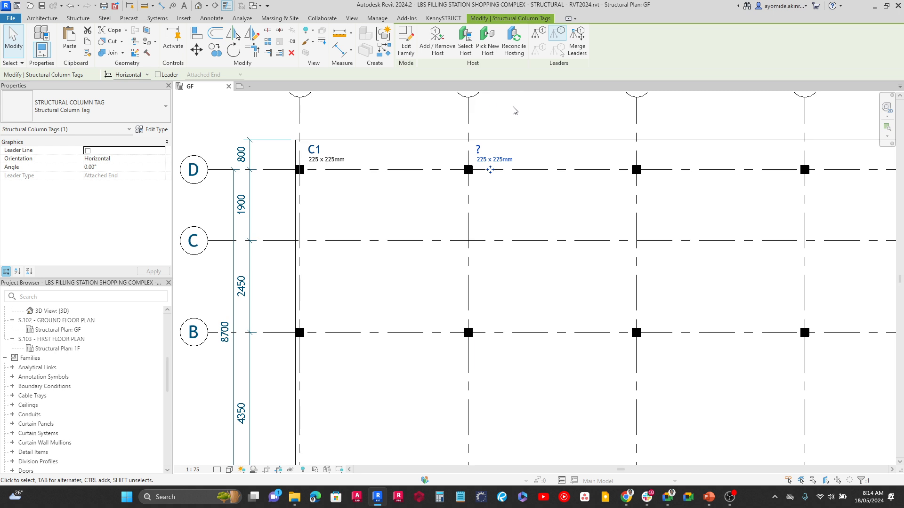
{"action": "left_click", "coordinate": [637, 171]}
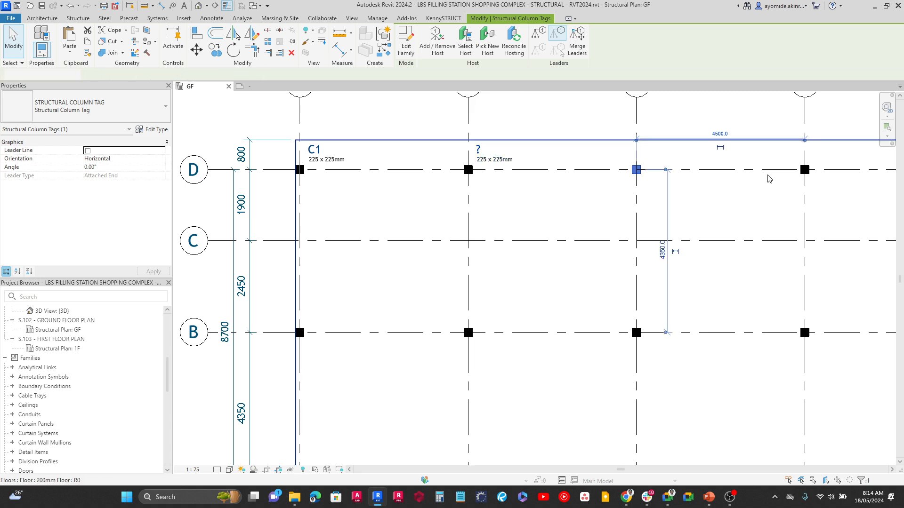
{"action": "left_click", "coordinate": [544, 123]}
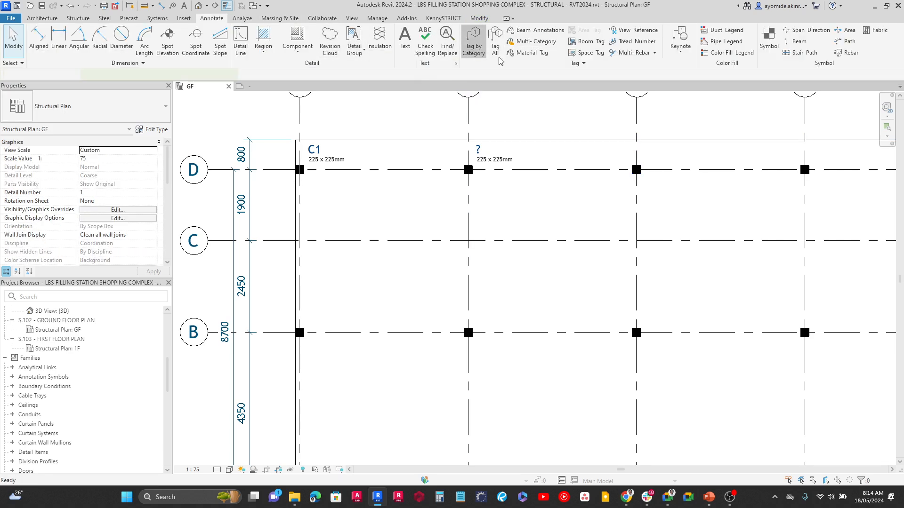
{"action": "left_click", "coordinate": [473, 43]}
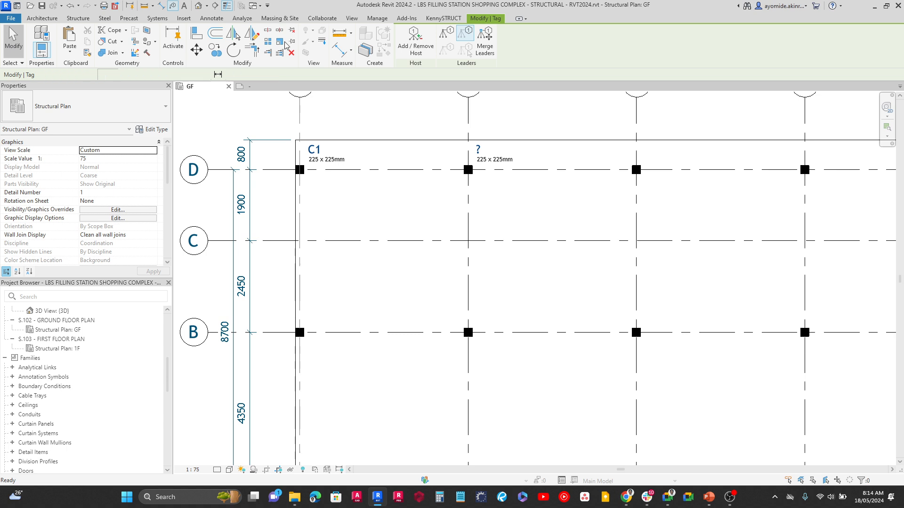
{"action": "left_click", "coordinate": [13, 40]}
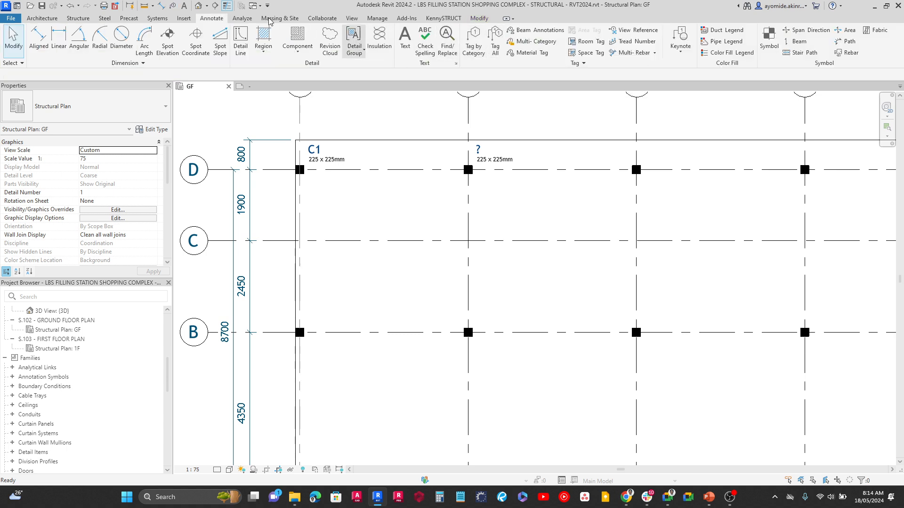
Tag all untagged structural columns in the current view with STRUCTURAL COLUMN TAG : Structural Column Tag, horizontal and without leaders.
{"action": "left_click", "coordinate": [496, 54]}
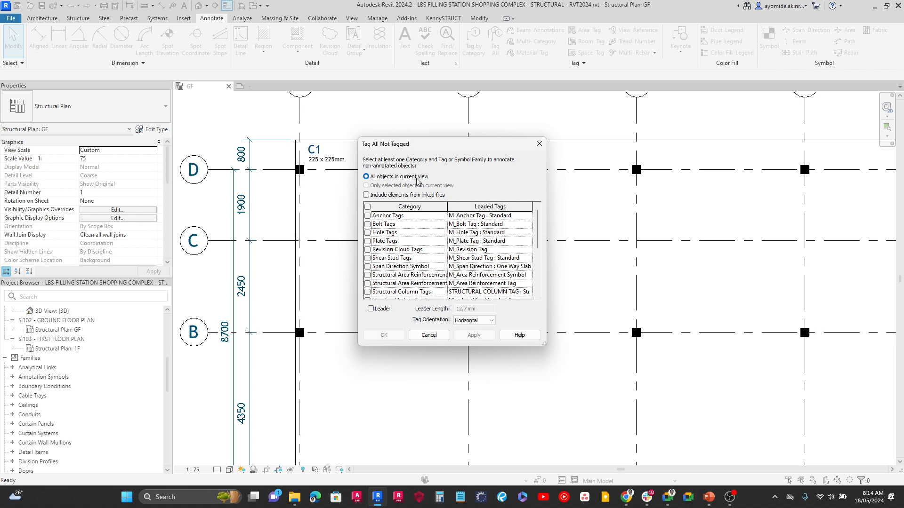
{"action": "left_click_drag", "start_coordinate": [534, 234], "coordinate": [536, 265]}
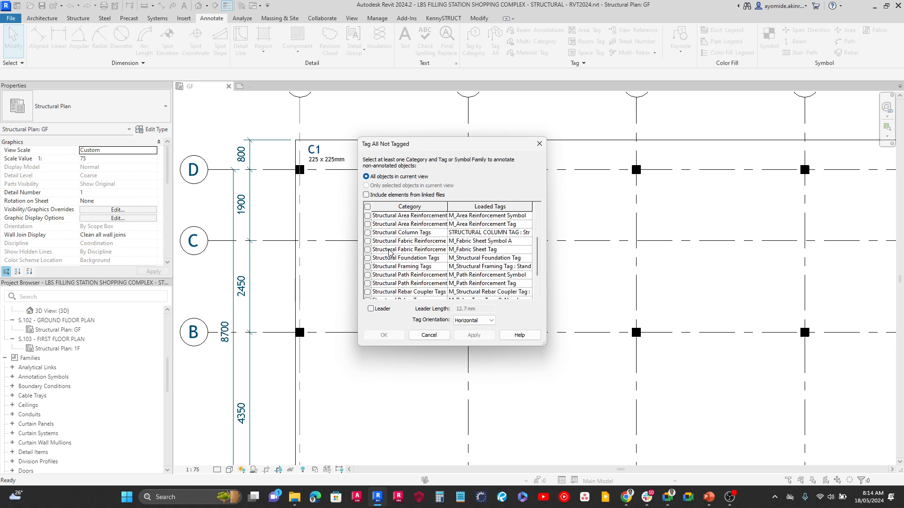
{"action": "left_click", "coordinate": [368, 233]}
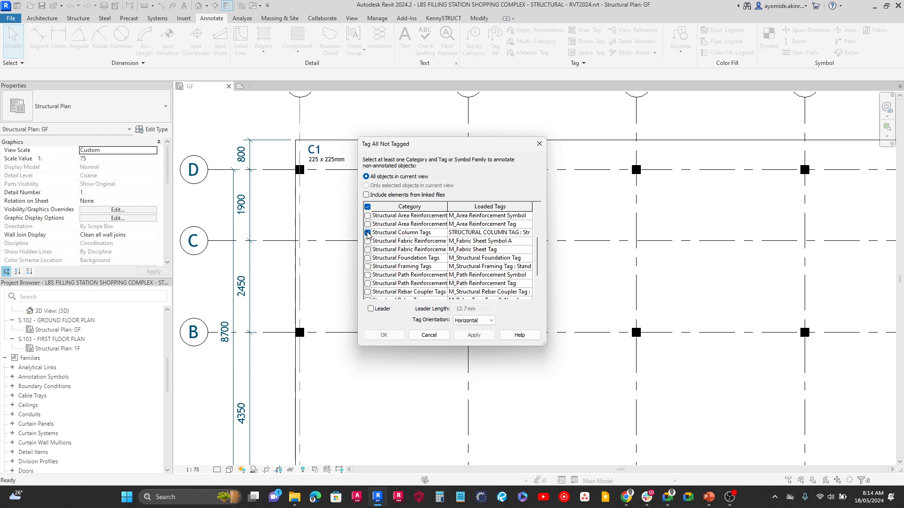
{"action": "left_click", "coordinate": [525, 234]}
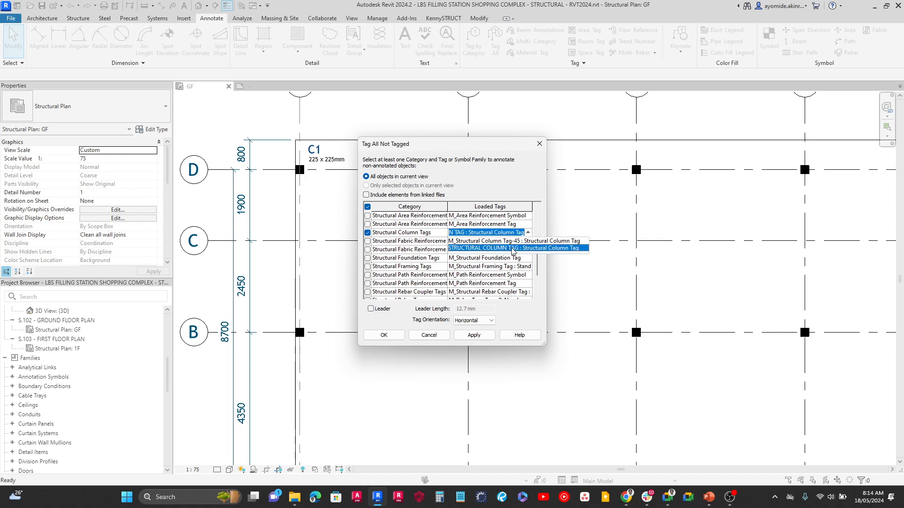
{"action": "left_click", "coordinate": [513, 248]}
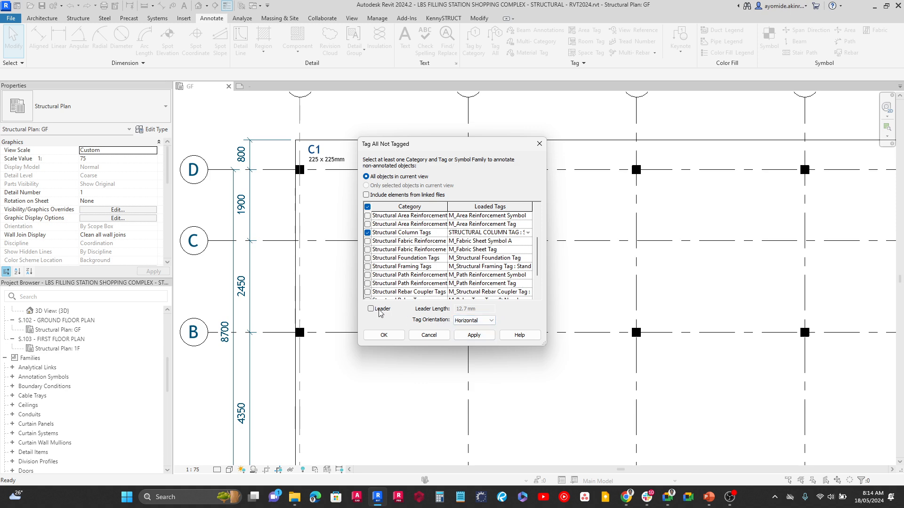
{"action": "left_click", "coordinate": [462, 335]}
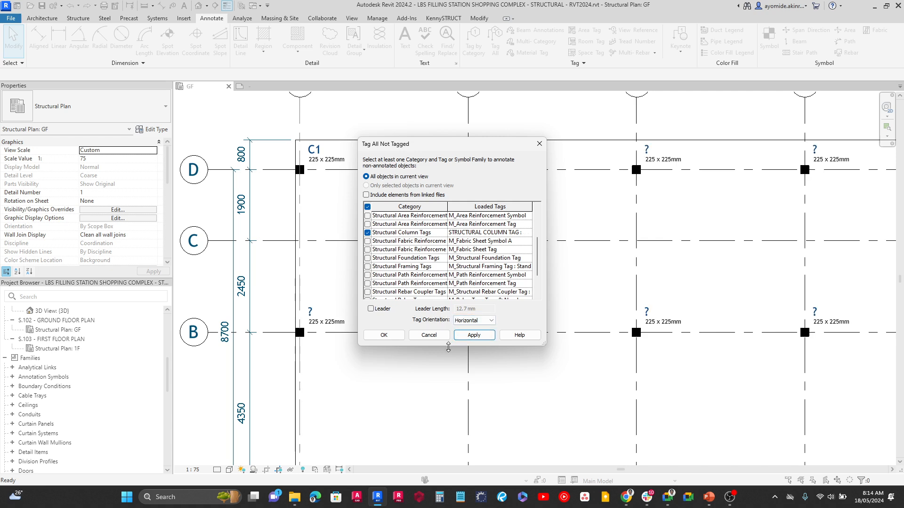
{"action": "left_click", "coordinate": [393, 340]}
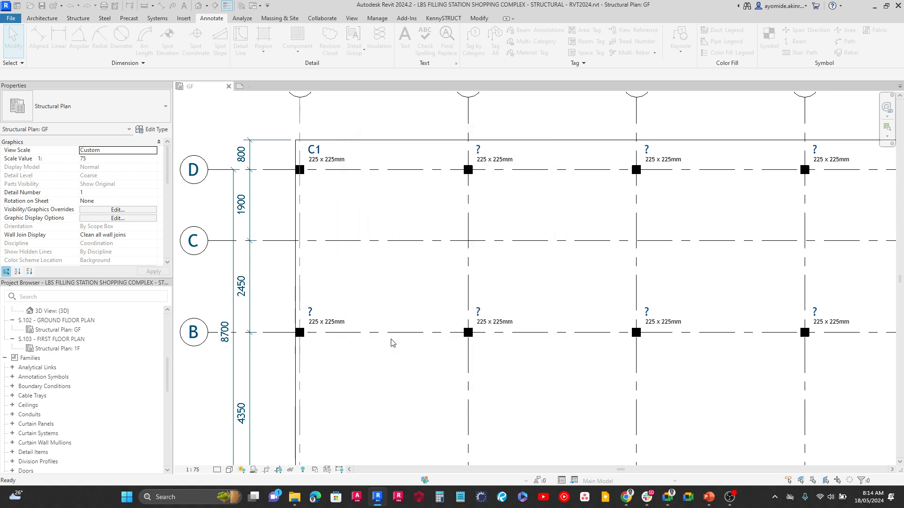
Set the Mark of the structural column at grid D-2 to C2.
{"action": "scroll", "coordinate": [315, 237], "scroll_direction": "down", "scroll_amount": 2}
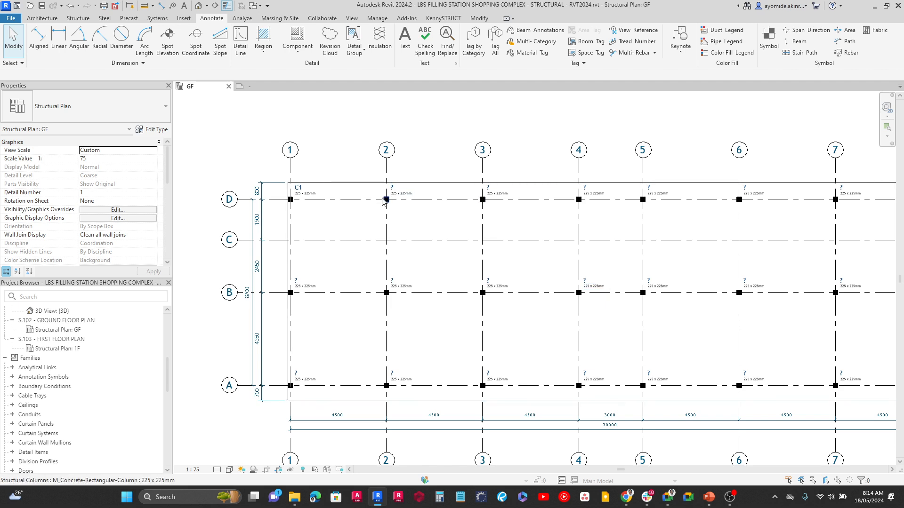
{"action": "scroll", "coordinate": [387, 200], "scroll_direction": "up", "scroll_amount": 5}
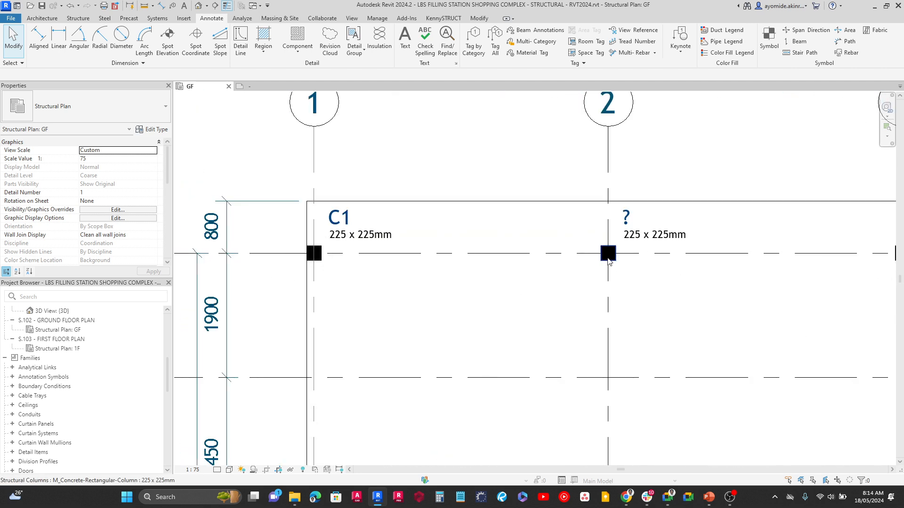
{"action": "left_click", "coordinate": [608, 257]}
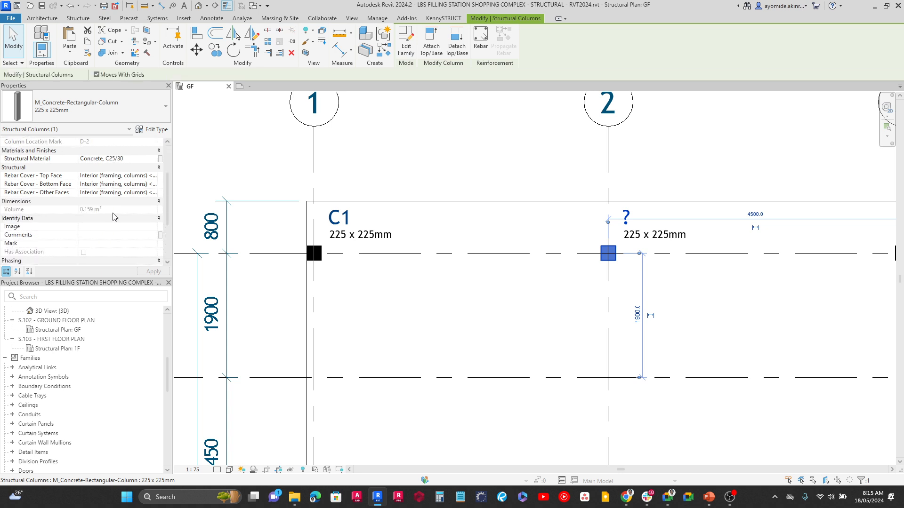
{"action": "scroll", "coordinate": [113, 217], "scroll_direction": "down", "scroll_amount": 1}
{"action": "left_click", "coordinate": [85, 228]}
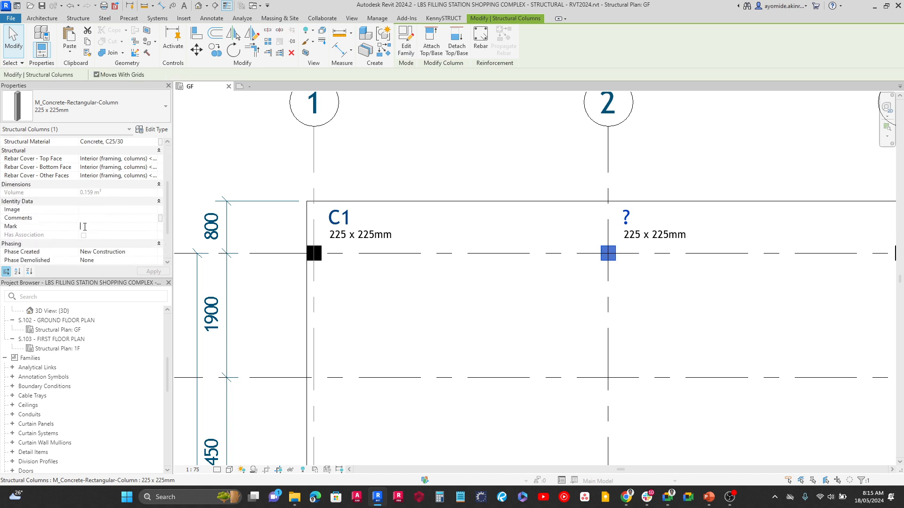
{"action": "type", "text": "C1"}
{"action": "left_click", "coordinate": [153, 272]}
{"action": "left_click", "coordinate": [433, 151]}
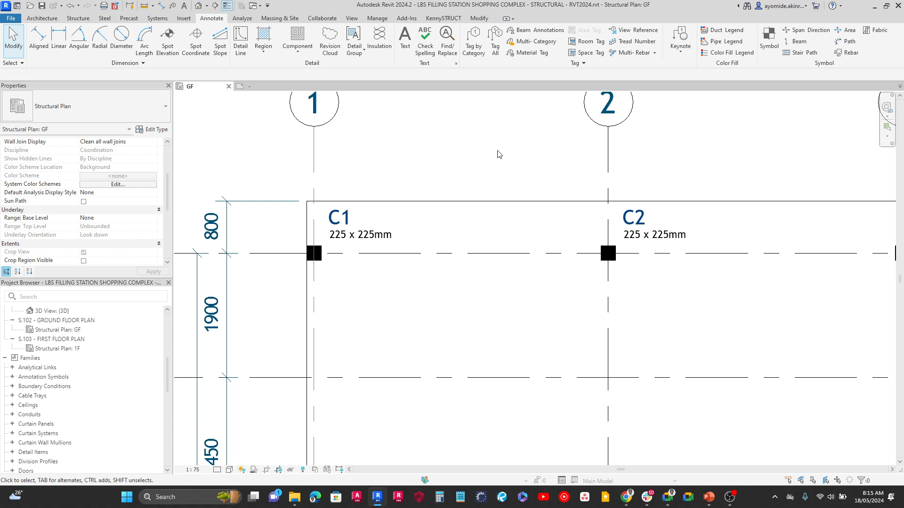
{"action": "scroll", "coordinate": [492, 156], "scroll_direction": "down", "scroll_amount": 5}
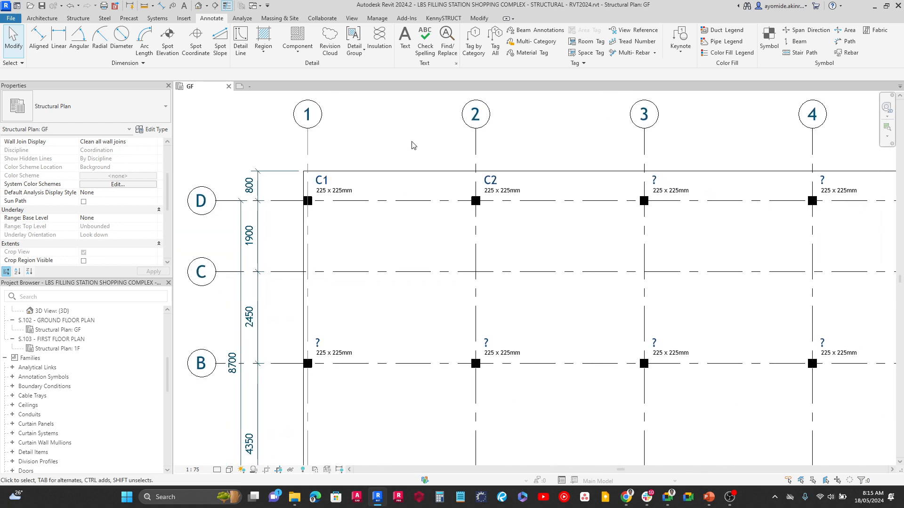
{"action": "scroll", "coordinate": [420, 148], "scroll_direction": "down", "scroll_amount": 1}
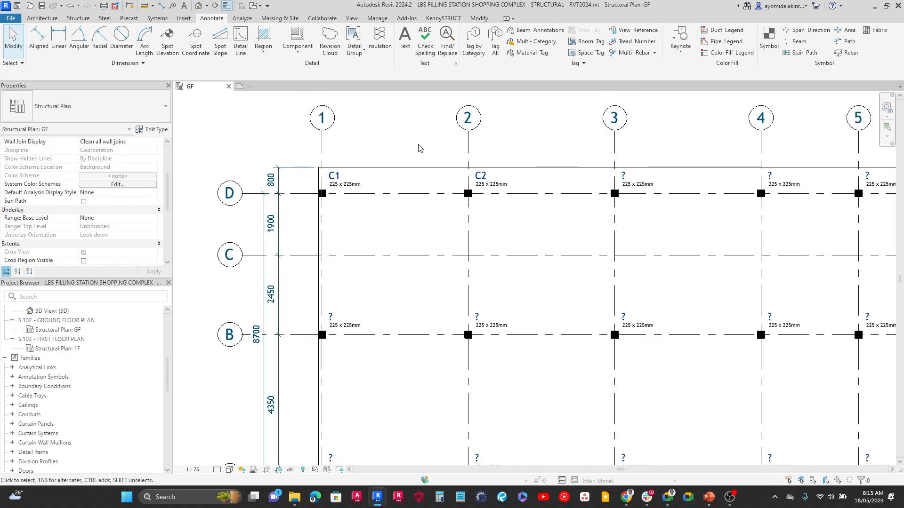
{"action": "middle_click_drag", "start_coordinate": [421, 148], "coordinate": [351, 124]}
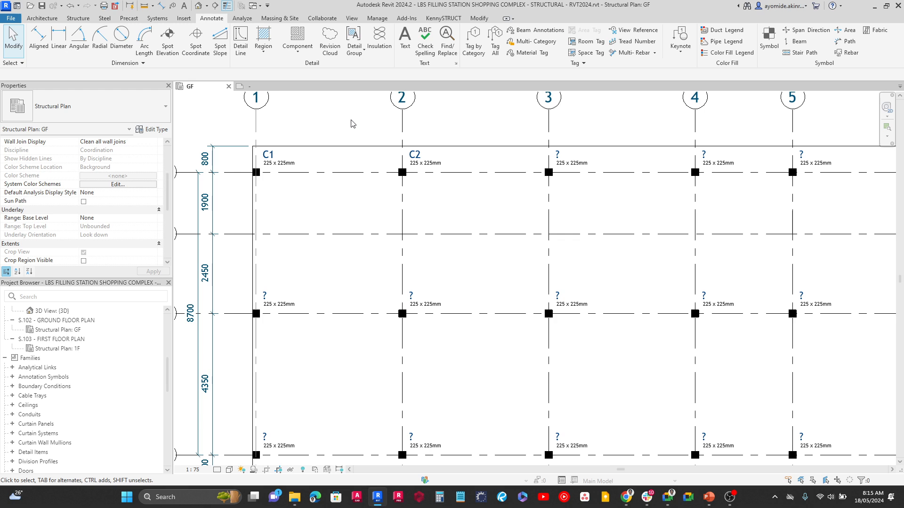
{"action": "middle_click_drag", "start_coordinate": [351, 124], "coordinate": [428, 132]}
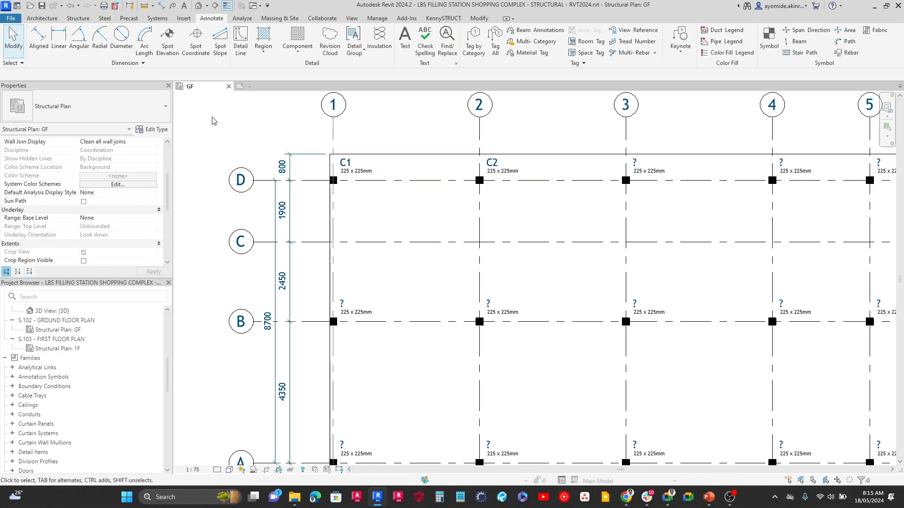
Open sheet S.103 - FIRST FLOOR PLAN.
{"action": "scroll", "coordinate": [60, 353], "scroll_direction": "up", "scroll_amount": 5}
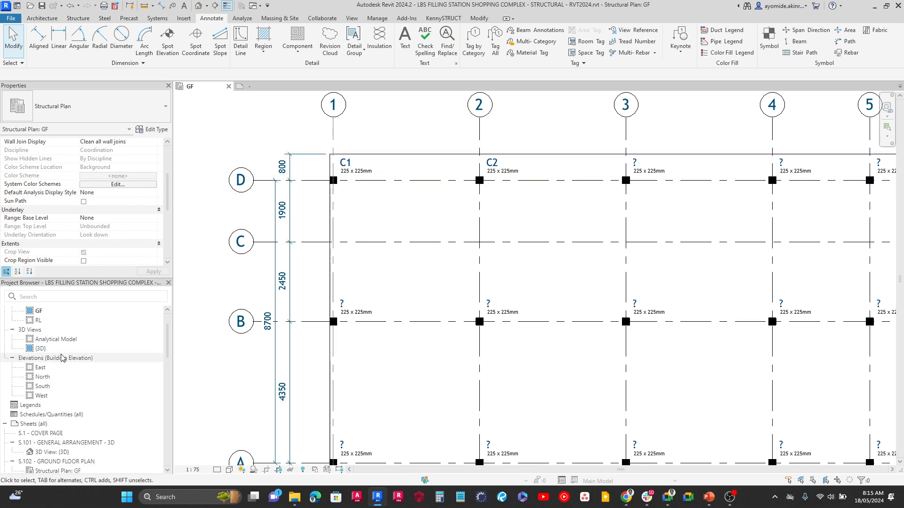
{"action": "scroll", "coordinate": [46, 443], "scroll_direction": "down", "scroll_amount": 2}
{"action": "scroll", "coordinate": [45, 446], "scroll_direction": "down", "scroll_amount": 2}
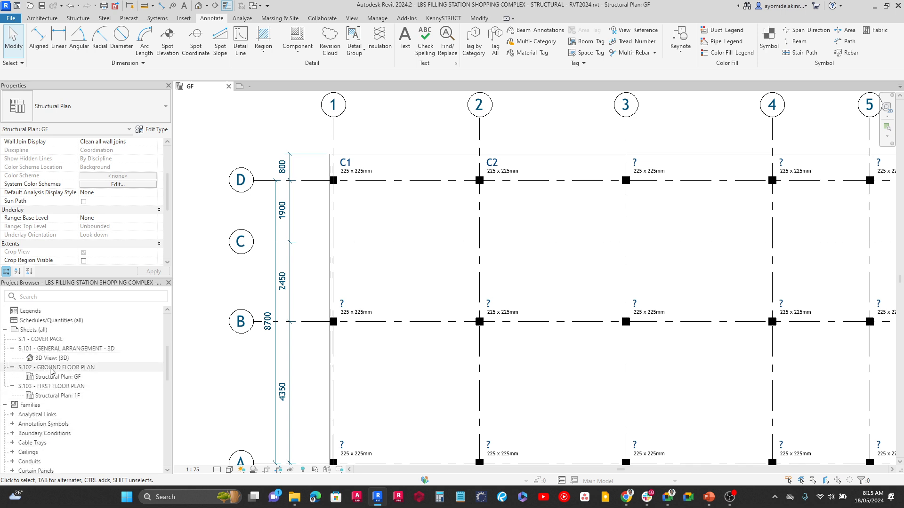
{"action": "left_click", "coordinate": [55, 387]}
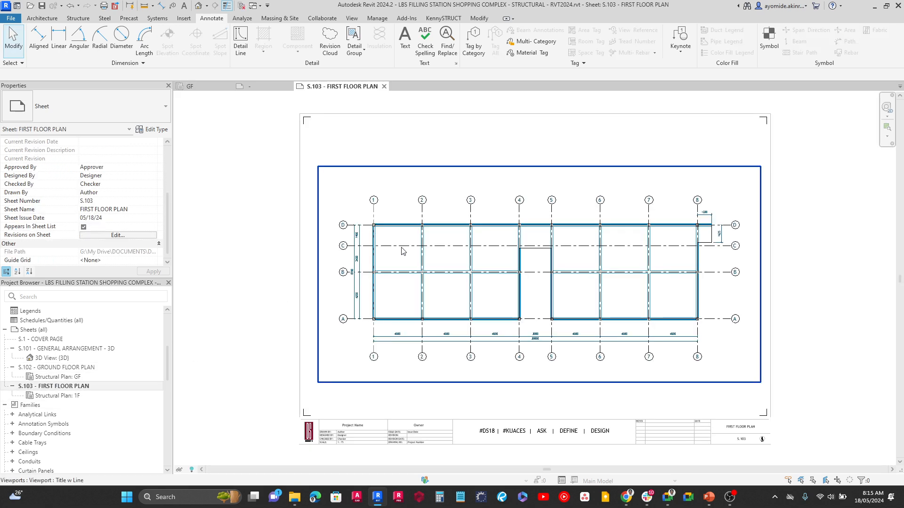
Switch to Google Drive in Chrome and open the STRUCTURAL FRAMING folder within ELEMENT TAGS.
{"action": "left_click", "coordinate": [294, 497]}
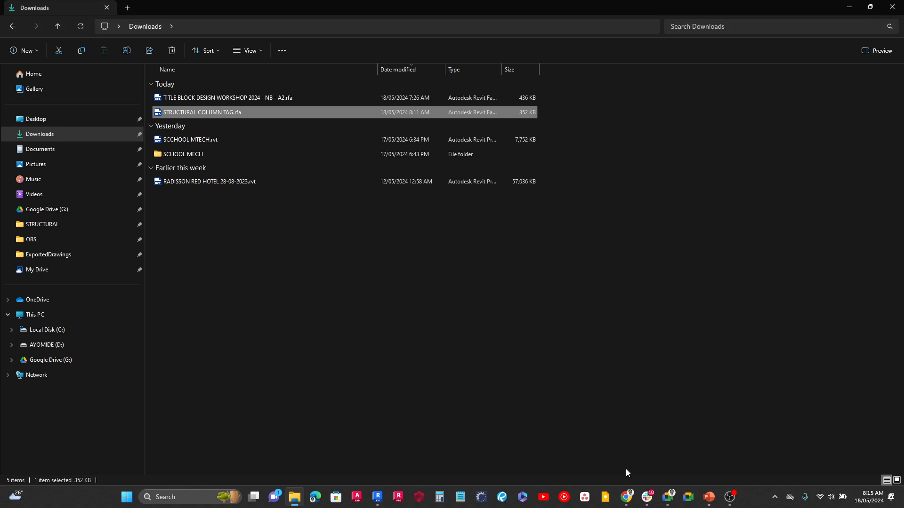
{"action": "left_click", "coordinate": [667, 497]}
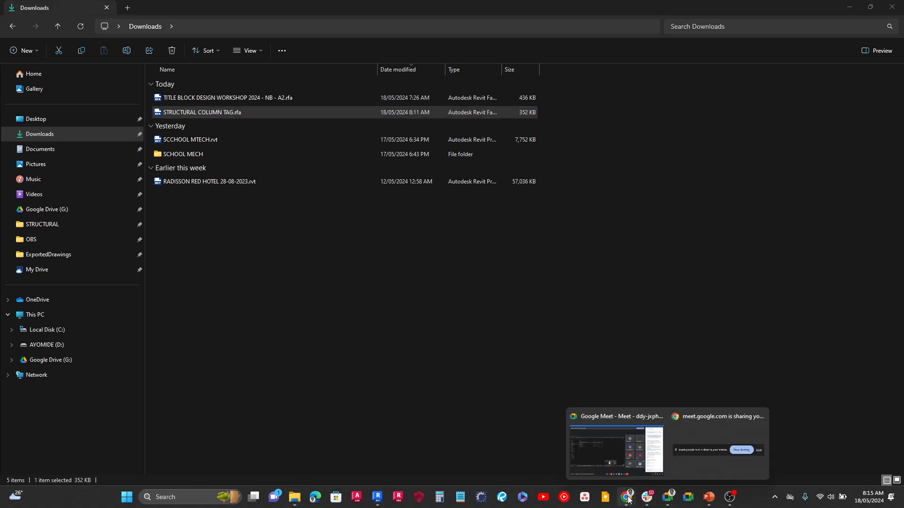
{"action": "left_click", "coordinate": [656, 443]}
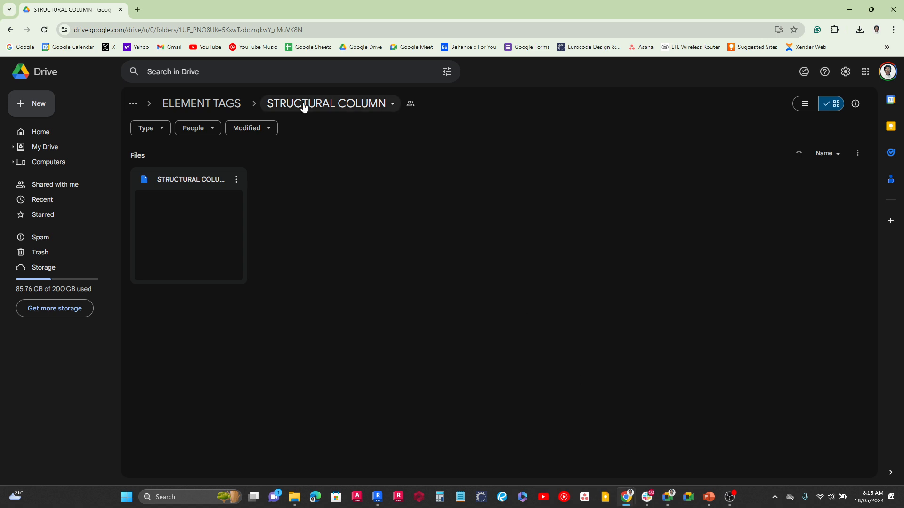
{"action": "left_click", "coordinate": [218, 103]}
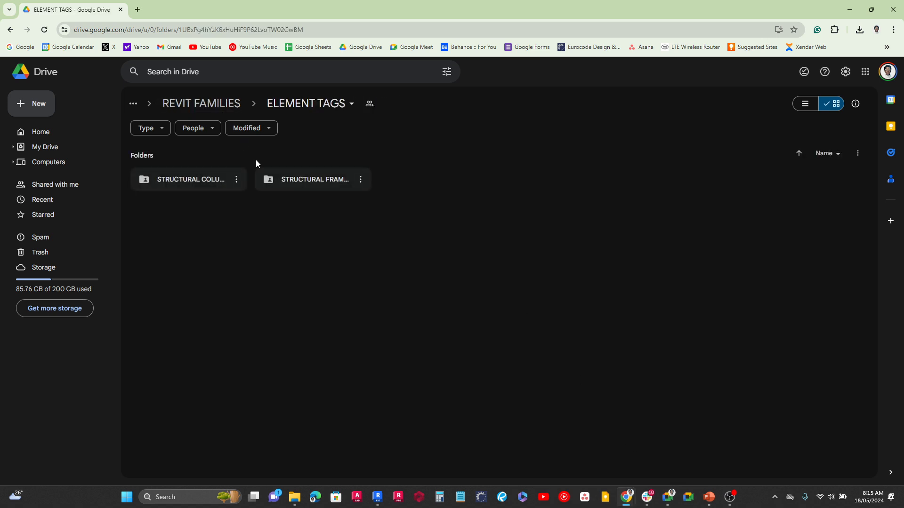
{"action": "left_click", "coordinate": [281, 181]}
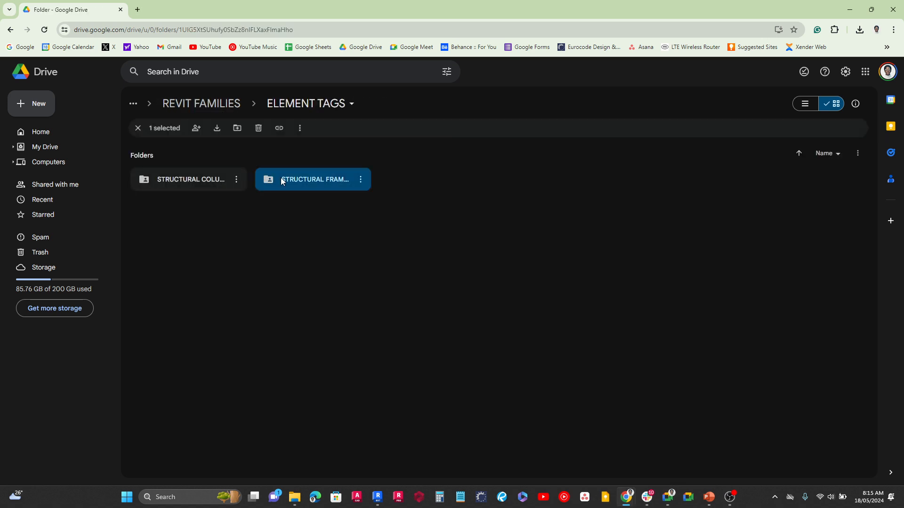
{"action": "double_click", "coordinate": [281, 179]}
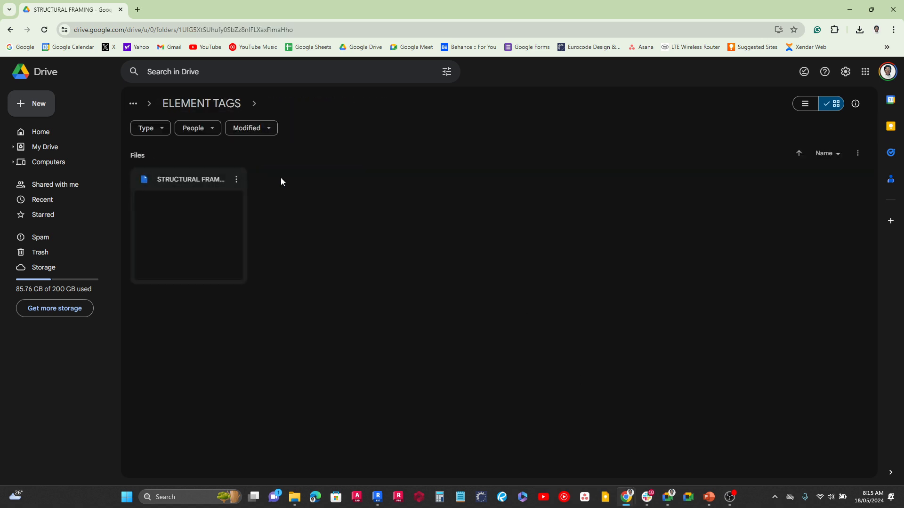
Download STRUCTURAL FRAMING TAG.rfa from the STRUCTURAL FRAMING folder and save it in Downloads.
{"action": "left_click", "coordinate": [237, 181]}
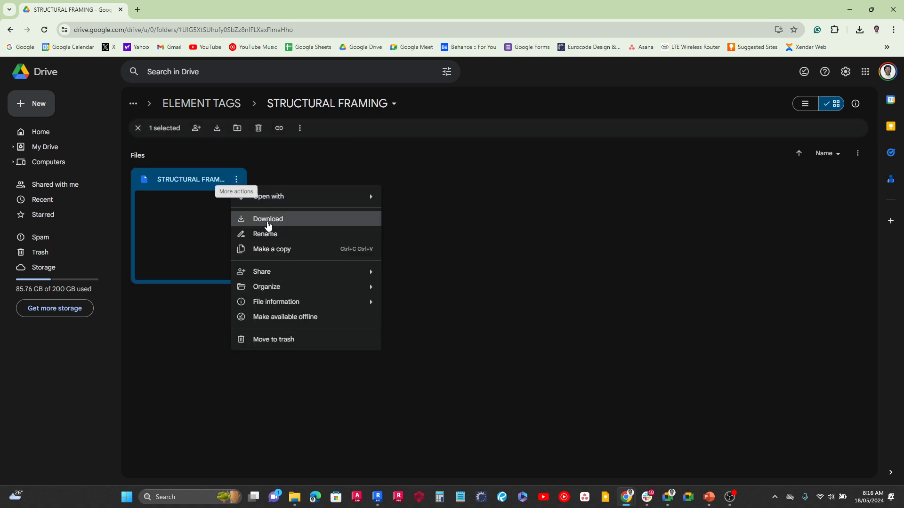
{"action": "left_click", "coordinate": [269, 221]}
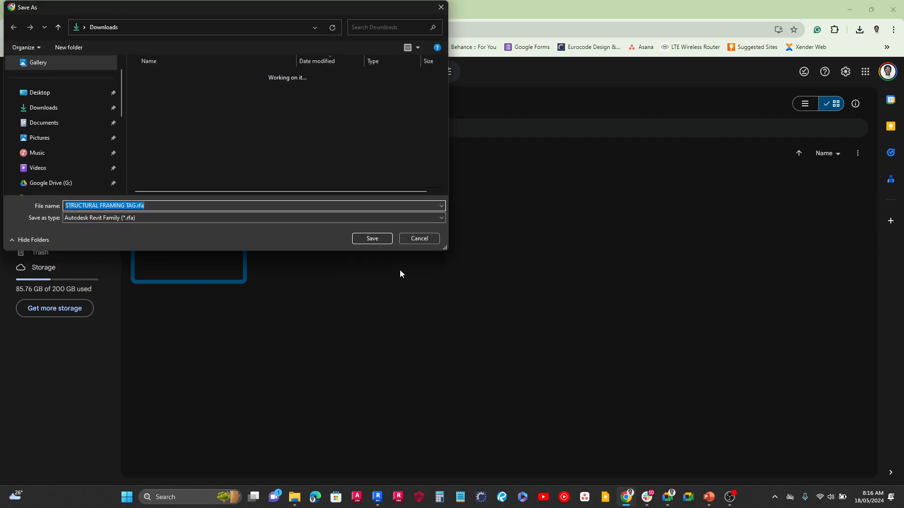
{"action": "left_click", "coordinate": [372, 238]}
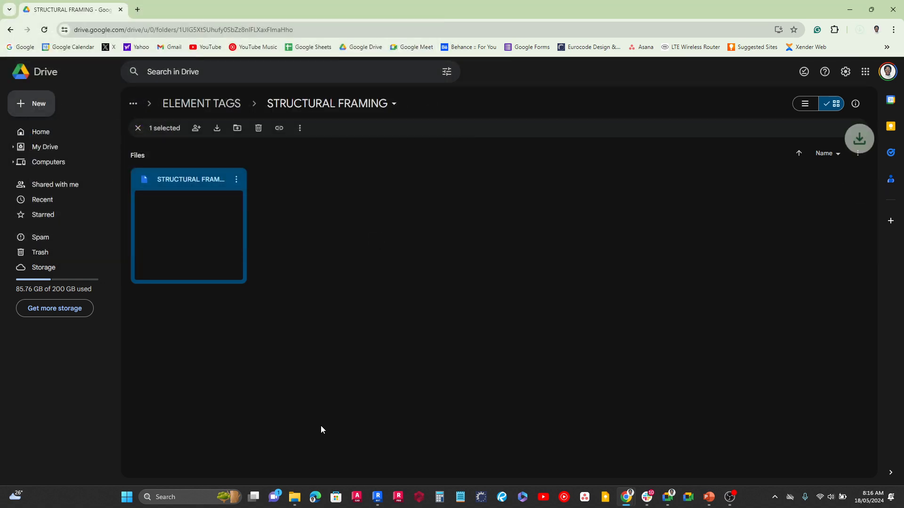
Open STRUCTURAL FRAMING TAG.rfa from the Downloads folder in Revit and upgrade the family to Revit 2024.
{"action": "mouse_move", "coordinate": [298, 499]}
{"action": "left_click", "coordinate": [293, 452]}
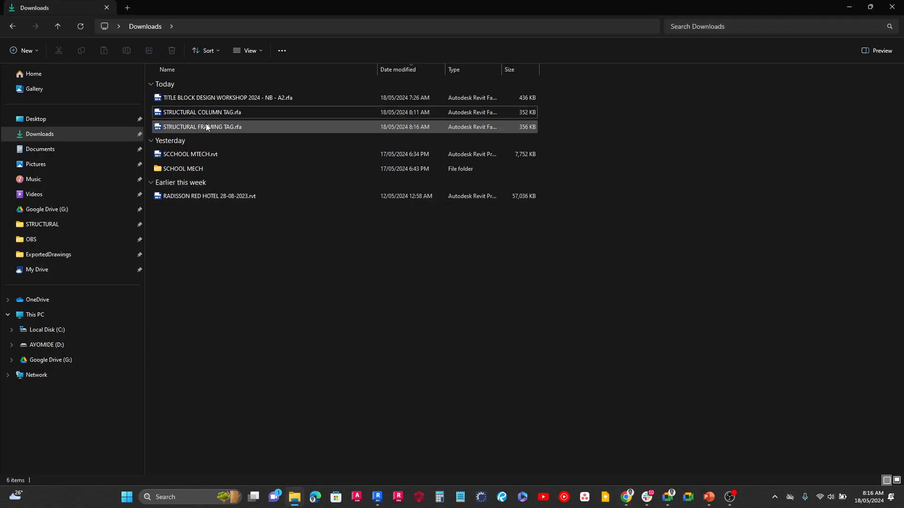
{"action": "double_click", "coordinate": [206, 126]}
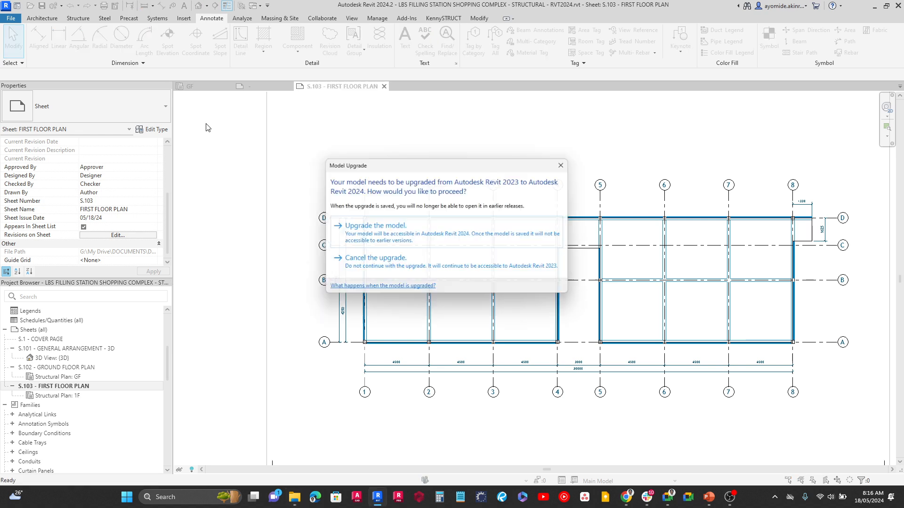
{"action": "left_click", "coordinate": [382, 226]}
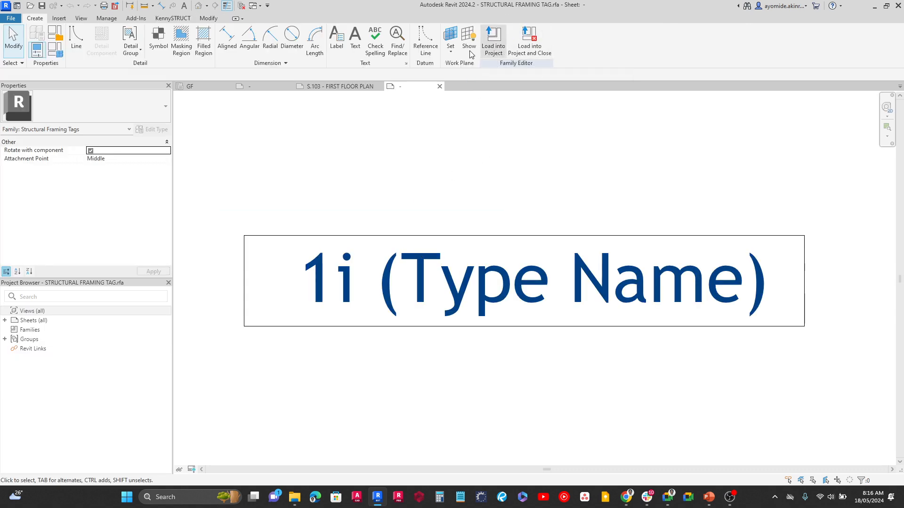
Load the framing tag family into the LBS FILLING STATION SHOPPING COMPLEX project, close the family and dismiss the save reminder.
{"action": "left_click", "coordinate": [535, 50]}
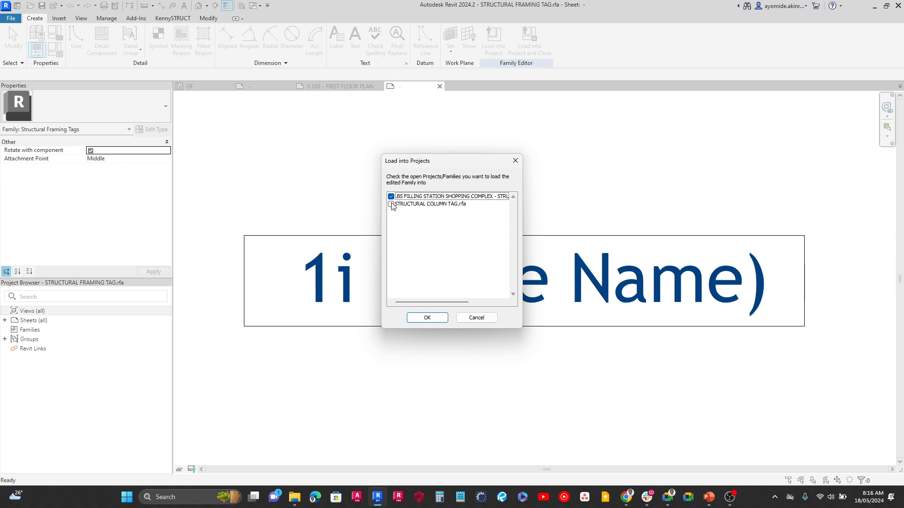
{"action": "left_click", "coordinate": [418, 197]}
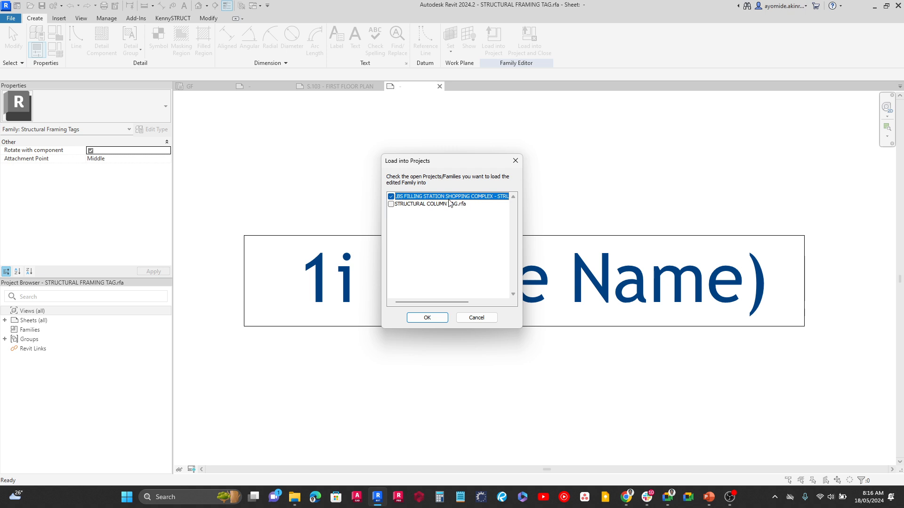
{"action": "left_click", "coordinate": [427, 319]}
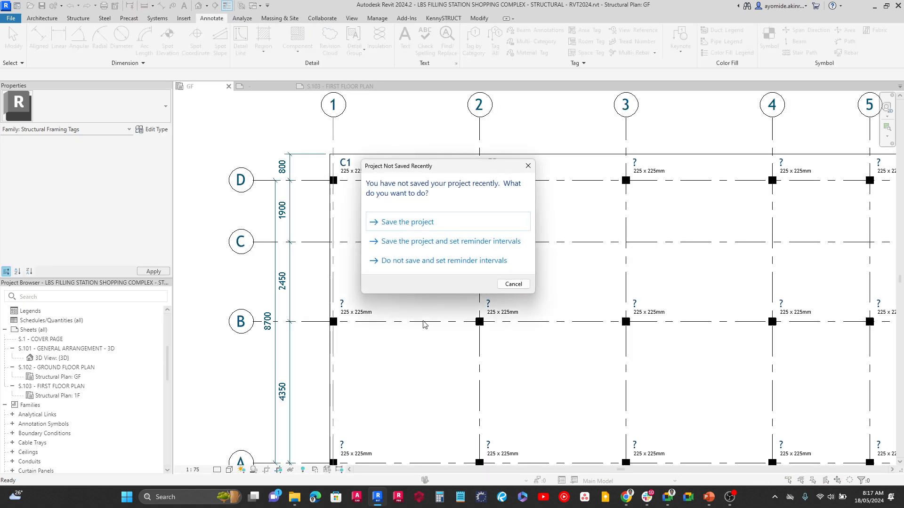
{"action": "left_click", "coordinate": [529, 166]}
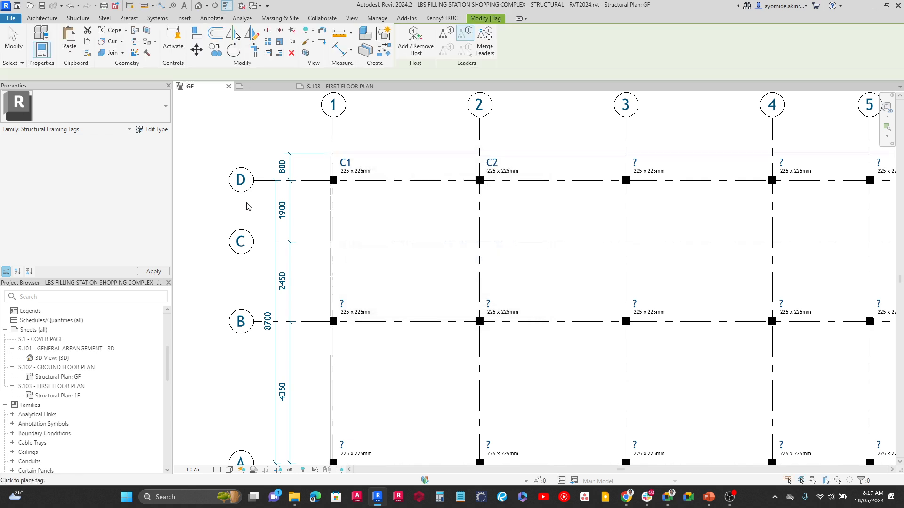
Open structural plan 1F and tag the beam along grid D by category, horizontal and without a leader.
{"action": "scroll", "coordinate": [91, 338], "scroll_direction": "up", "scroll_amount": 5}
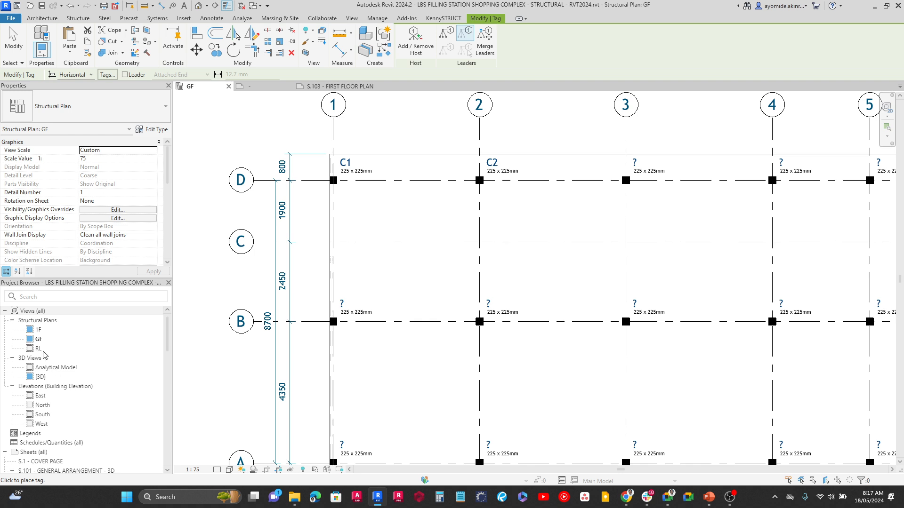
{"action": "double_click", "coordinate": [39, 331]}
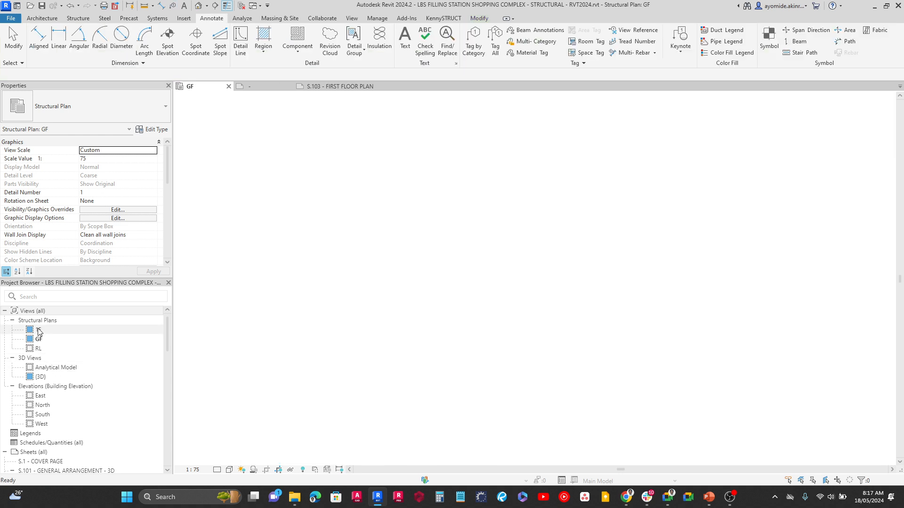
{"action": "scroll", "coordinate": [543, 169], "scroll_direction": "down", "scroll_amount": 3}
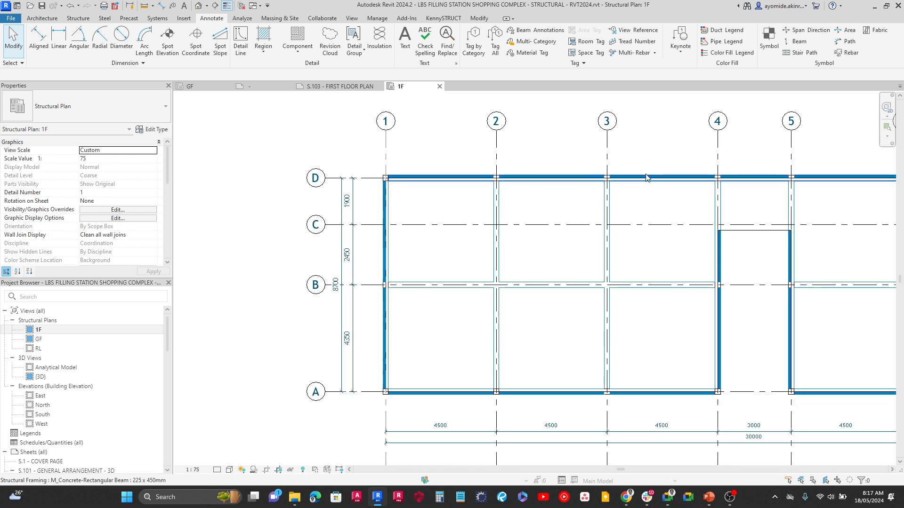
{"action": "middle_click_drag", "start_coordinate": [651, 184], "coordinate": [490, 214]}
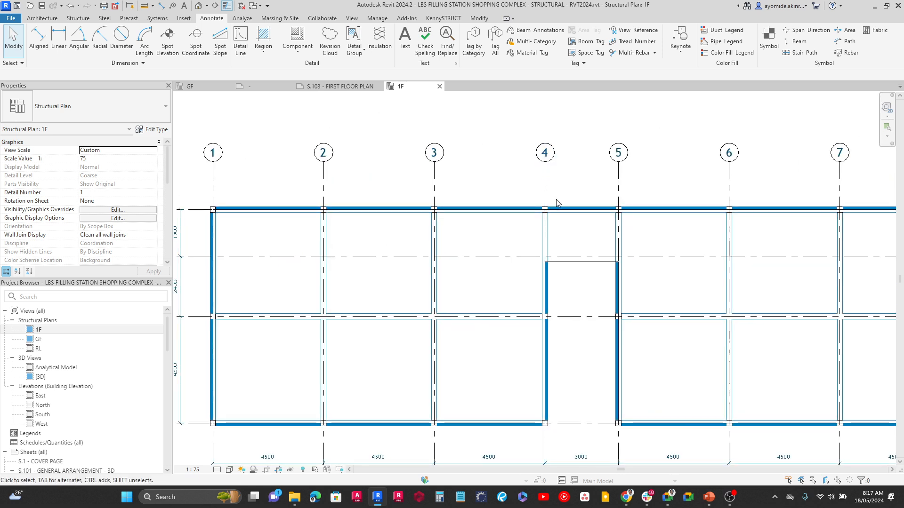
{"action": "scroll", "coordinate": [555, 202], "scroll_direction": "up", "scroll_amount": 2}
{"action": "left_click", "coordinate": [475, 50]}
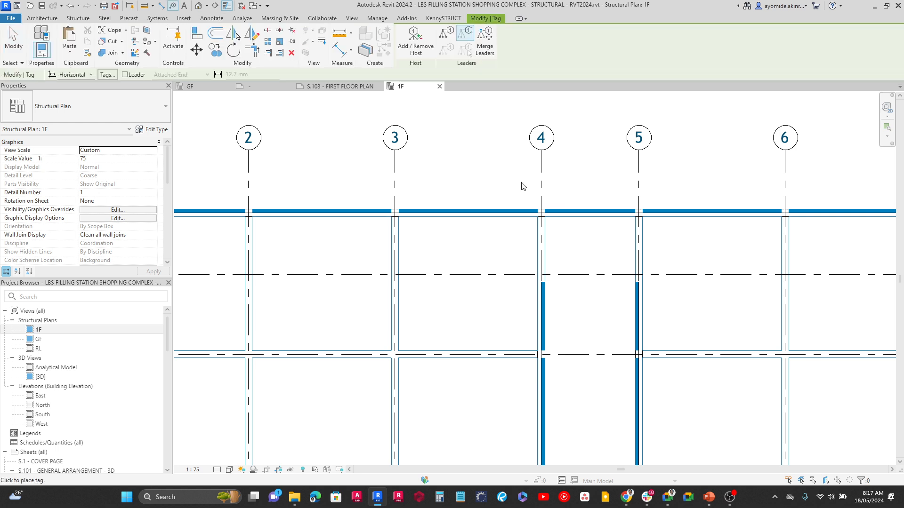
{"action": "left_click", "coordinate": [521, 211]}
{"action": "scroll", "coordinate": [520, 210], "scroll_direction": "up", "scroll_amount": 3}
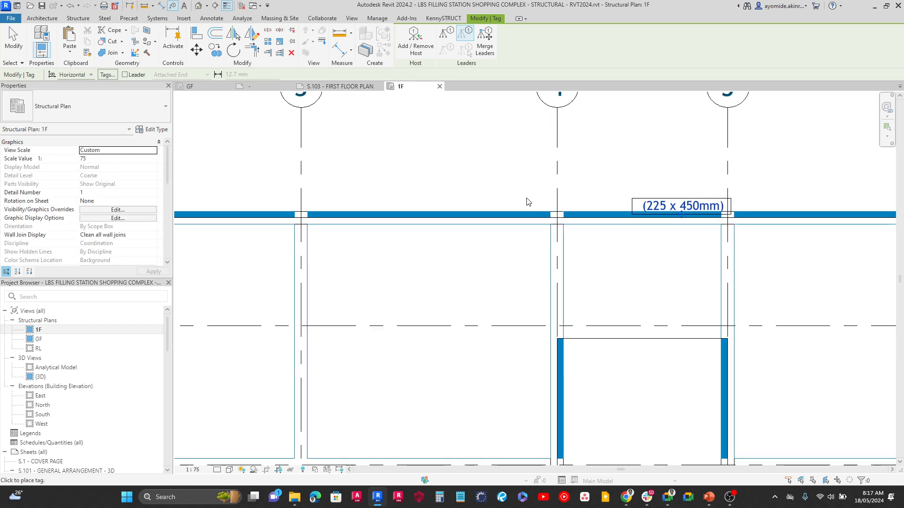
{"action": "key", "text": "Escape"}
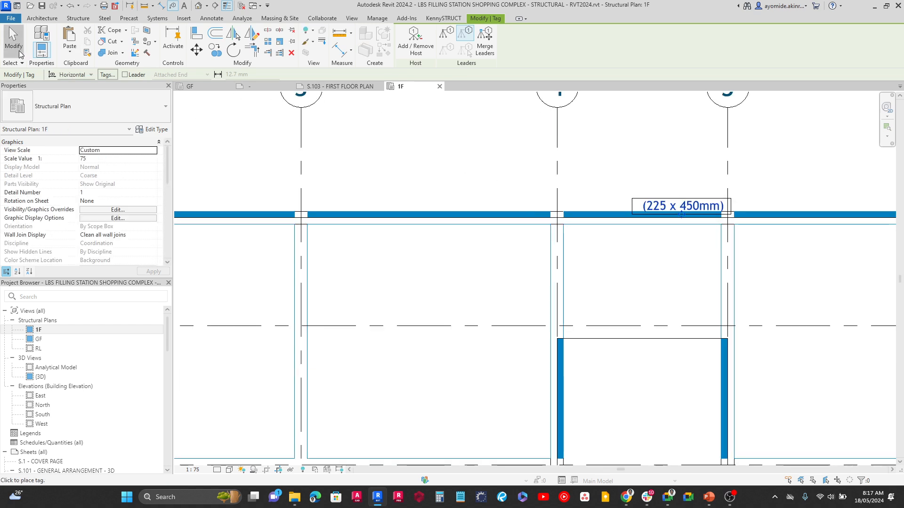
Change the grid D beam tag's type to STRUCTURAL FRAMING TAG : Standard.
{"action": "left_click", "coordinate": [681, 208]}
{"action": "scroll", "coordinate": [680, 207], "scroll_direction": "up", "scroll_amount": 3}
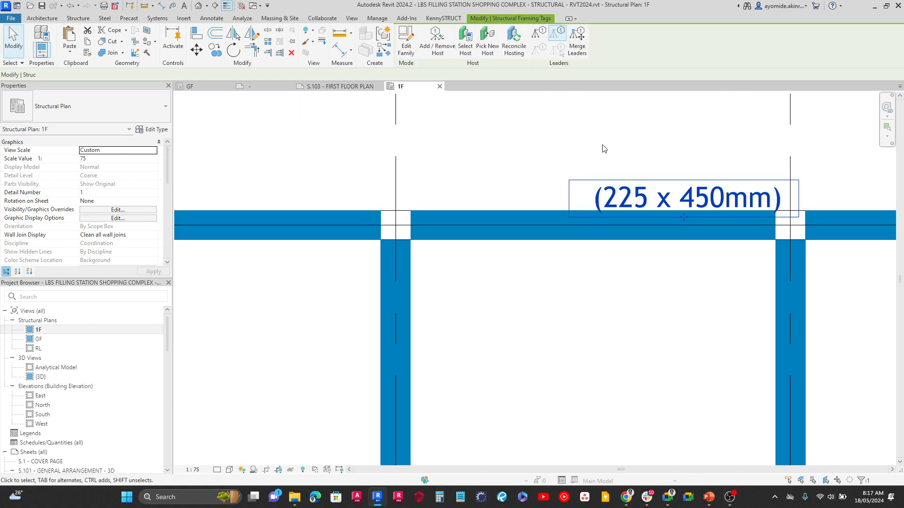
{"action": "left_click", "coordinate": [603, 149]}
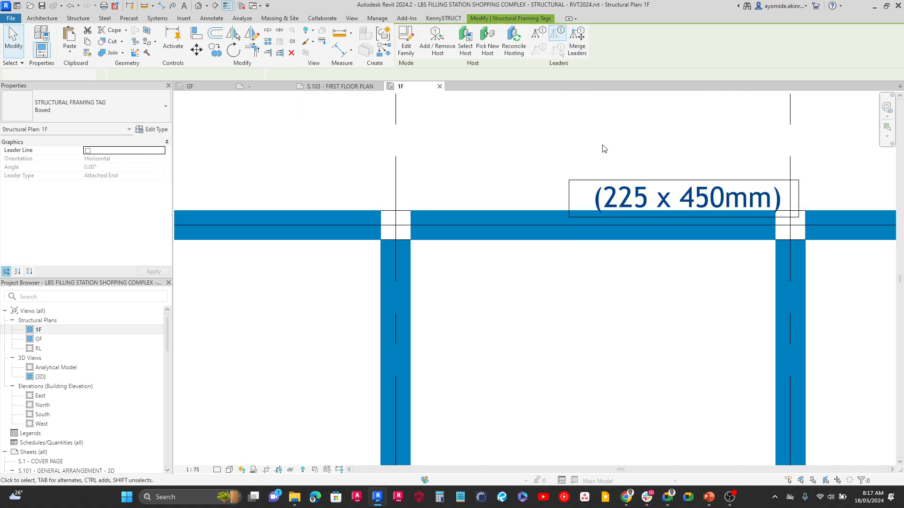
{"action": "left_click", "coordinate": [606, 185]}
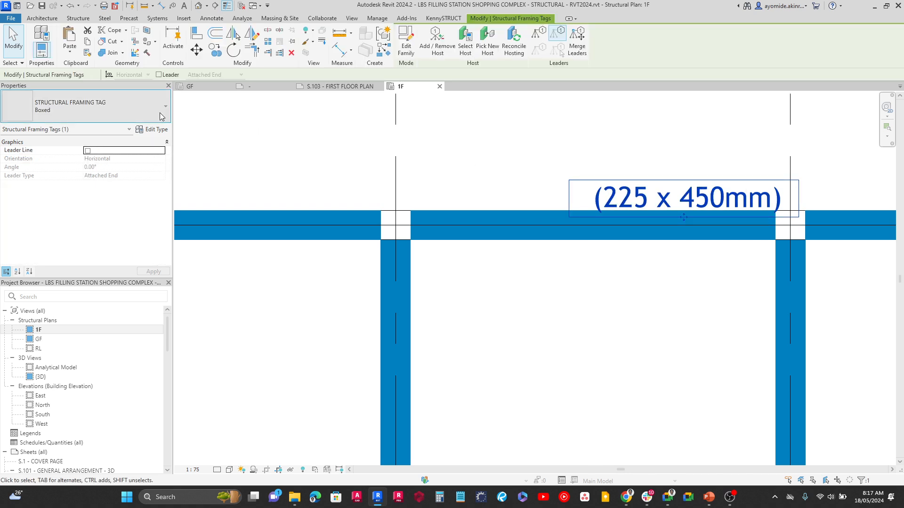
{"action": "left_click", "coordinate": [161, 112]}
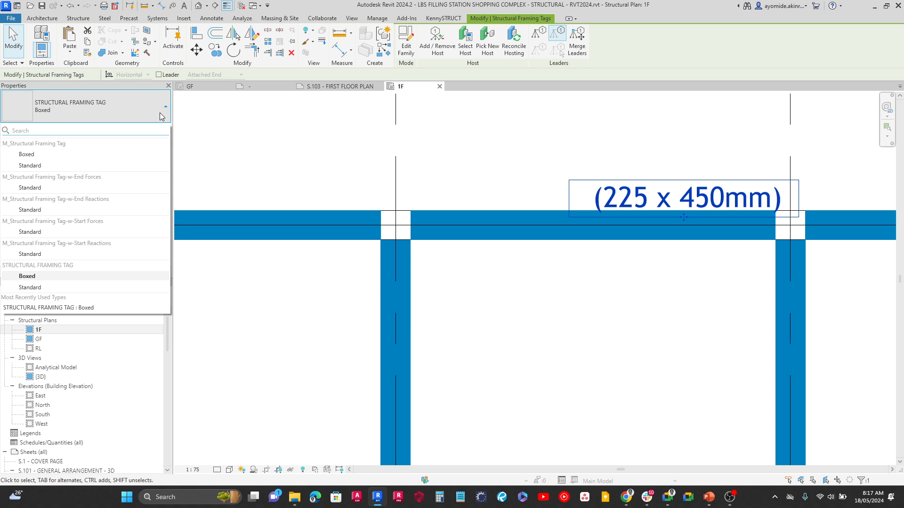
{"action": "left_click", "coordinate": [33, 288]}
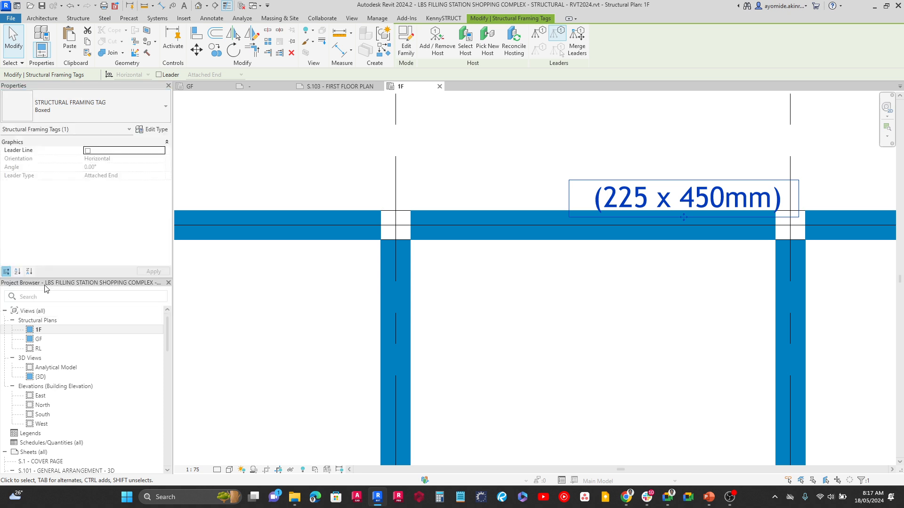
{"action": "left_click", "coordinate": [533, 179]}
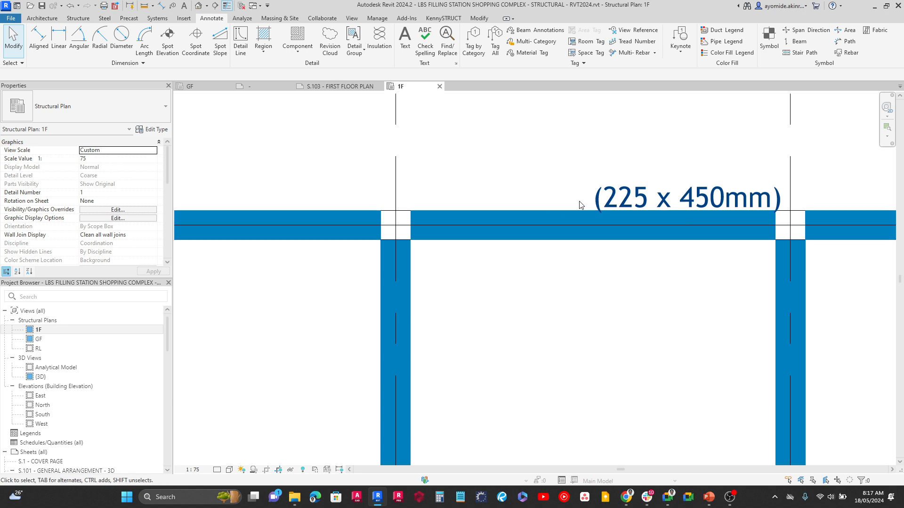
Set the Mark of the 225 x 450mm beam along grid D to 1BM-1.
{"action": "left_click", "coordinate": [558, 210]}
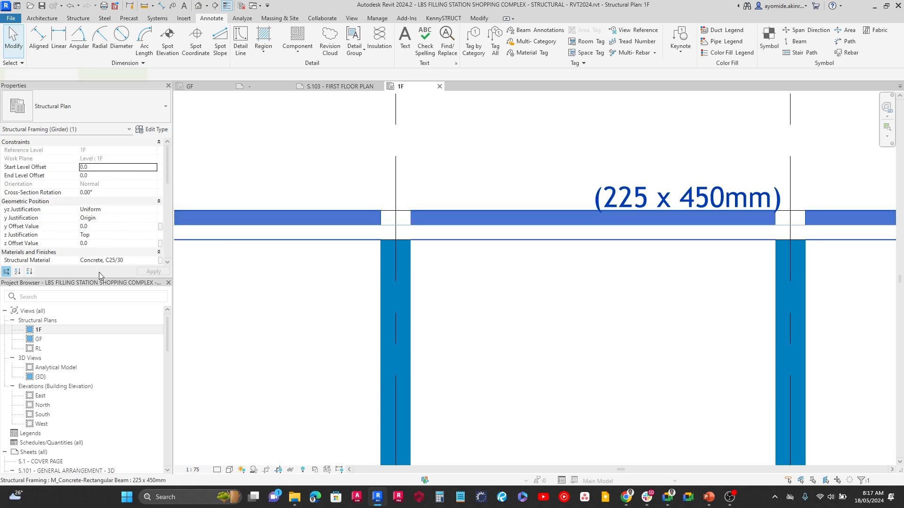
{"action": "scroll", "coordinate": [106, 240], "scroll_direction": "down", "scroll_amount": 5}
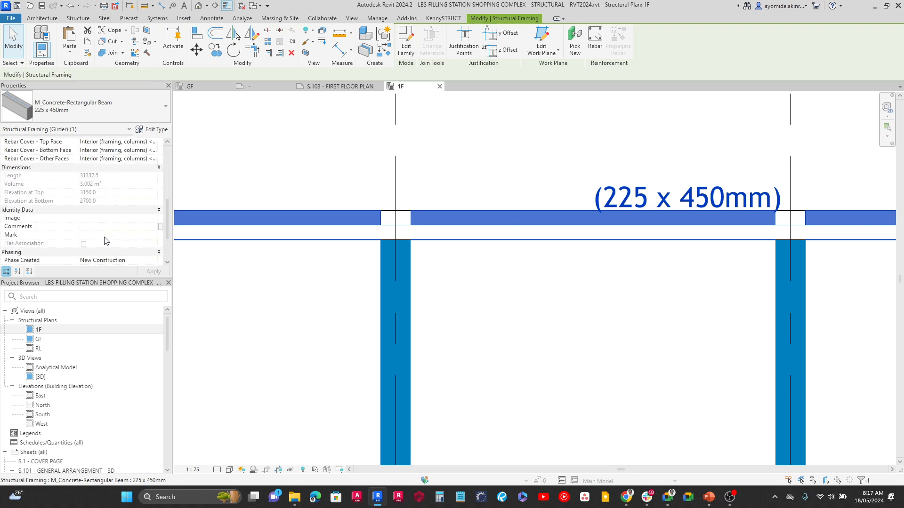
{"action": "left_click", "coordinate": [105, 236]}
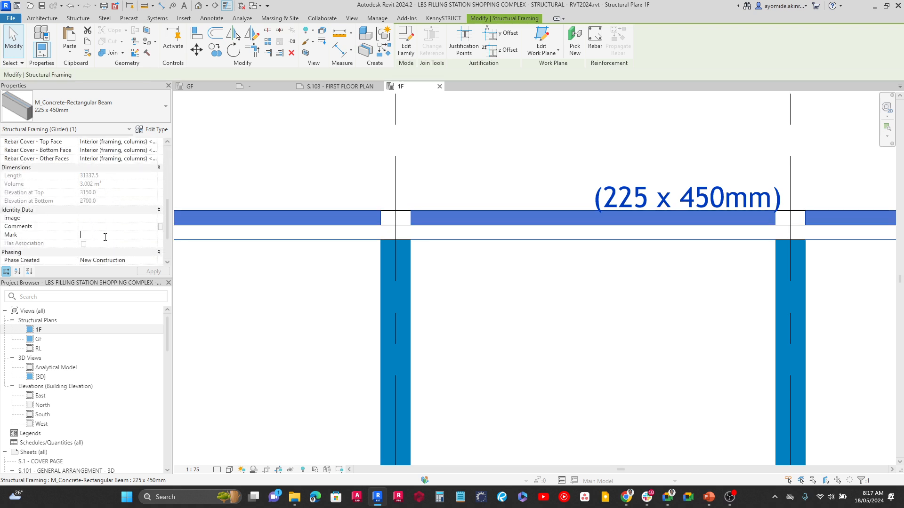
{"action": "type", "text": "1BM-1"}
{"action": "left_click", "coordinate": [154, 271]}
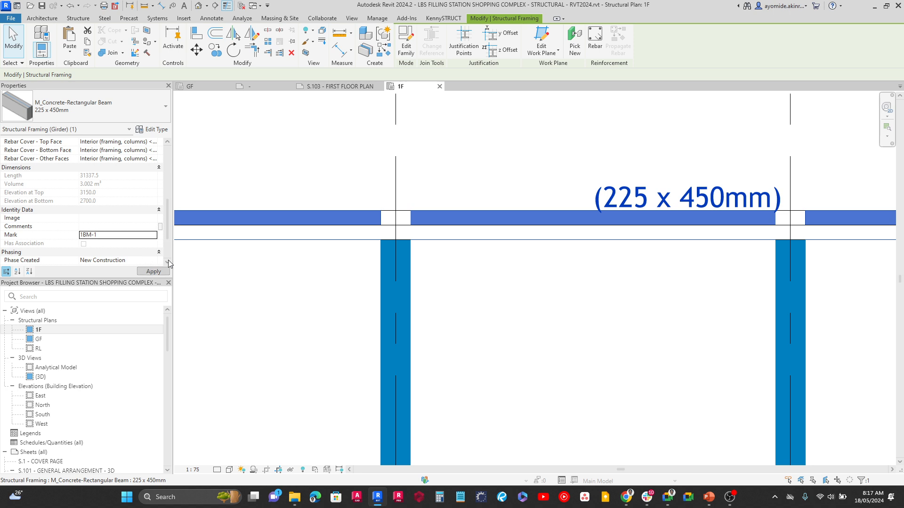
{"action": "left_click", "coordinate": [464, 155]}
Open the grid D beam tag's family for editing and widen its label well beyond the box around the text.
{"action": "scroll", "coordinate": [464, 155], "scroll_direction": "down", "scroll_amount": 4}
{"action": "middle_click_drag", "start_coordinate": [504, 173], "coordinate": [471, 299]}
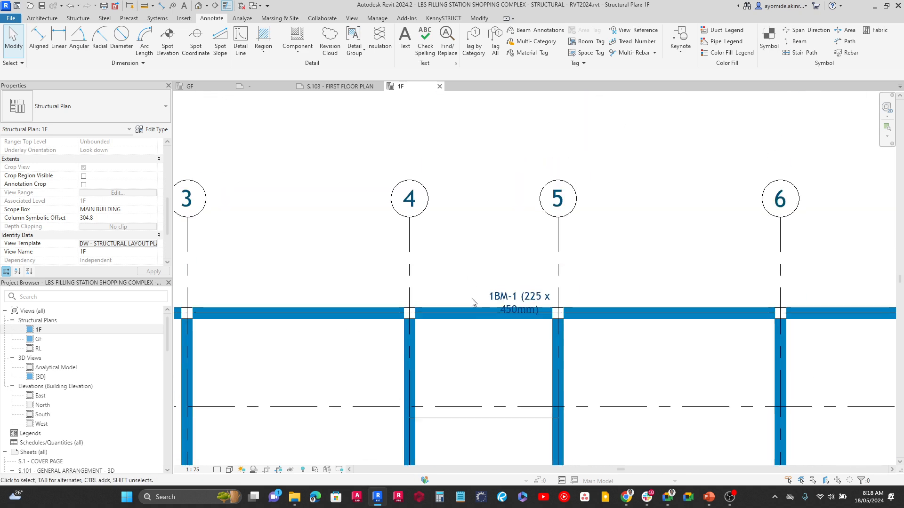
{"action": "scroll", "coordinate": [511, 274], "scroll_direction": "up", "scroll_amount": 4}
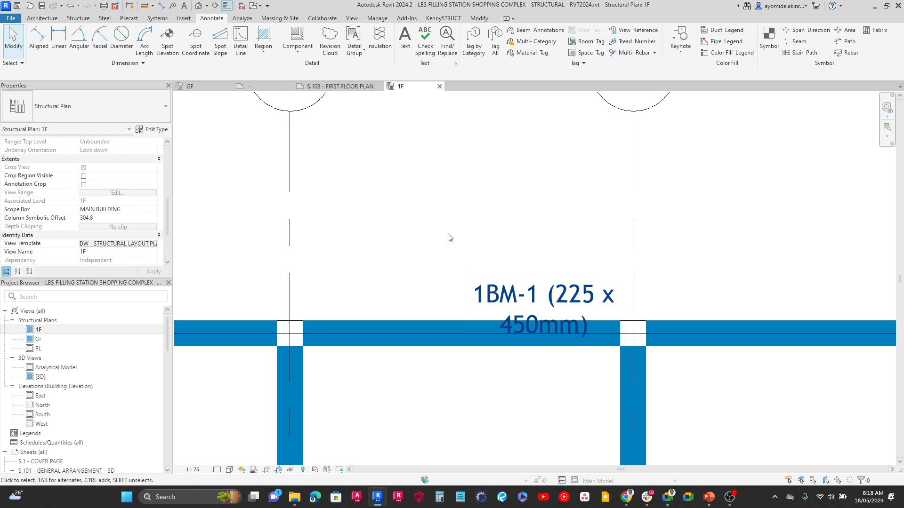
{"action": "left_click", "coordinate": [495, 284]}
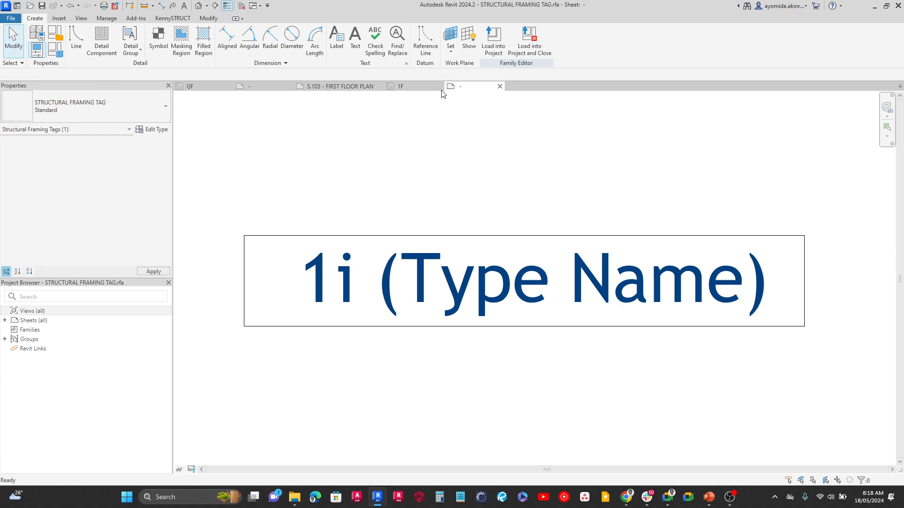
{"action": "scroll", "coordinate": [457, 188], "scroll_direction": "down", "scroll_amount": 2}
{"action": "left_click", "coordinate": [470, 239]}
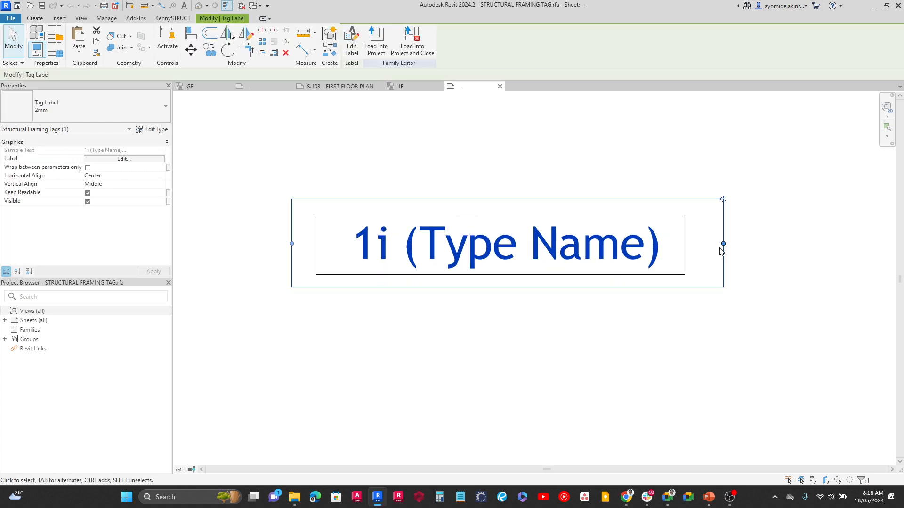
{"action": "left_click_drag", "start_coordinate": [727, 246], "coordinate": [725, 245]}
{"action": "left_click_drag", "start_coordinate": [795, 250], "coordinate": [882, 257]}
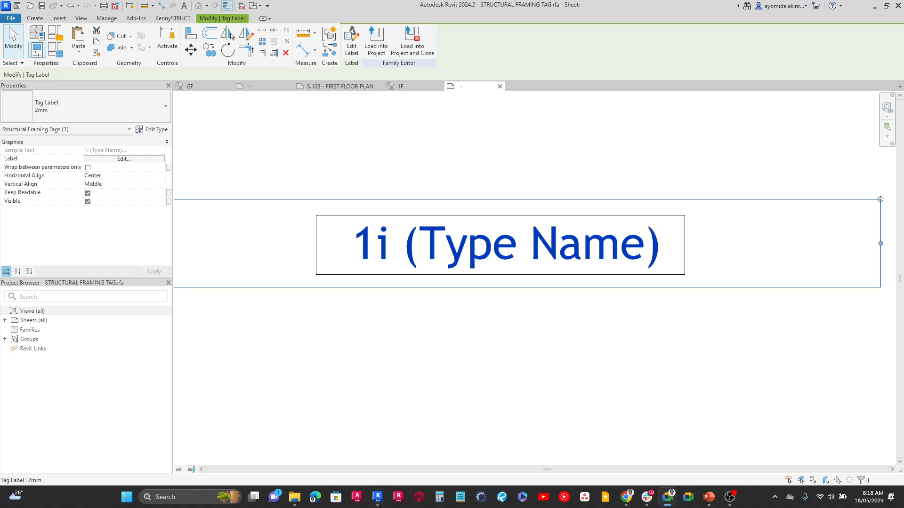
Load the edited framing tag family into the LBS FILLING STATION project, overwriting the existing version, and close the family without saving.
{"action": "scroll", "coordinate": [559, 253], "scroll_direction": "down", "scroll_amount": 3}
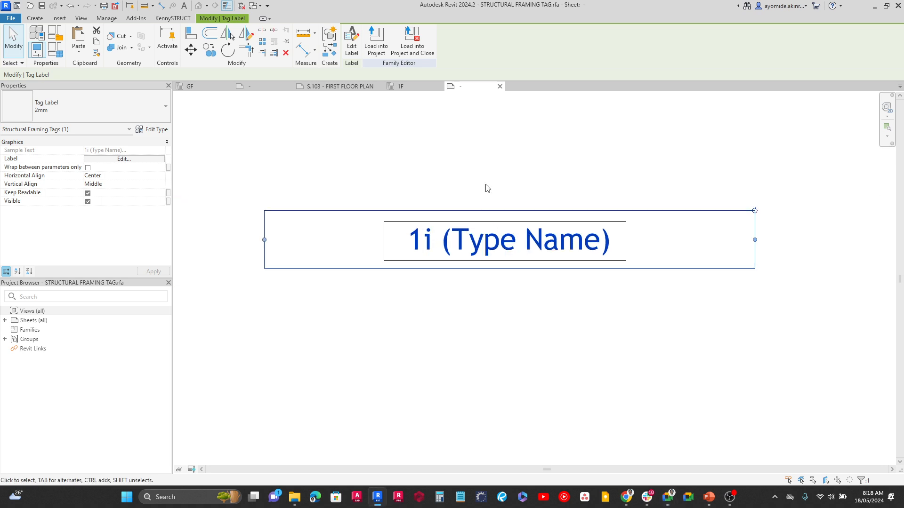
{"action": "left_click", "coordinate": [382, 134]}
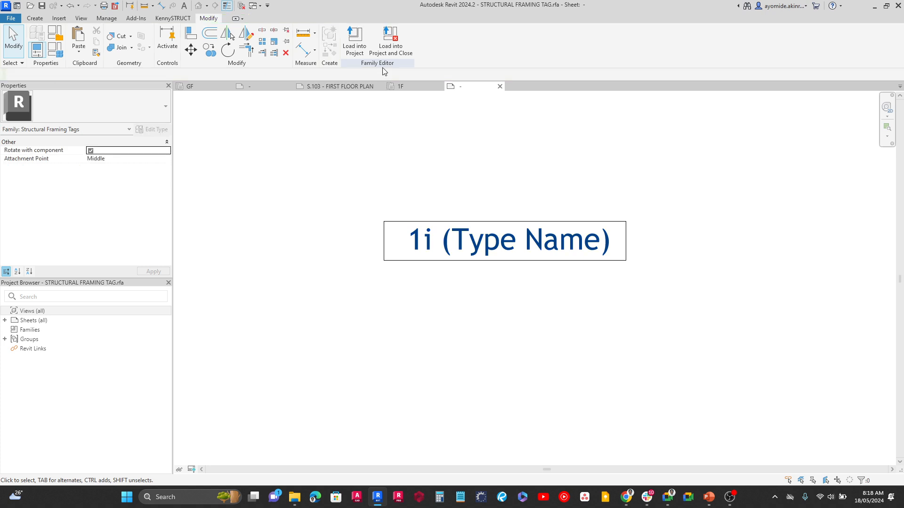
{"action": "left_click", "coordinate": [380, 49]}
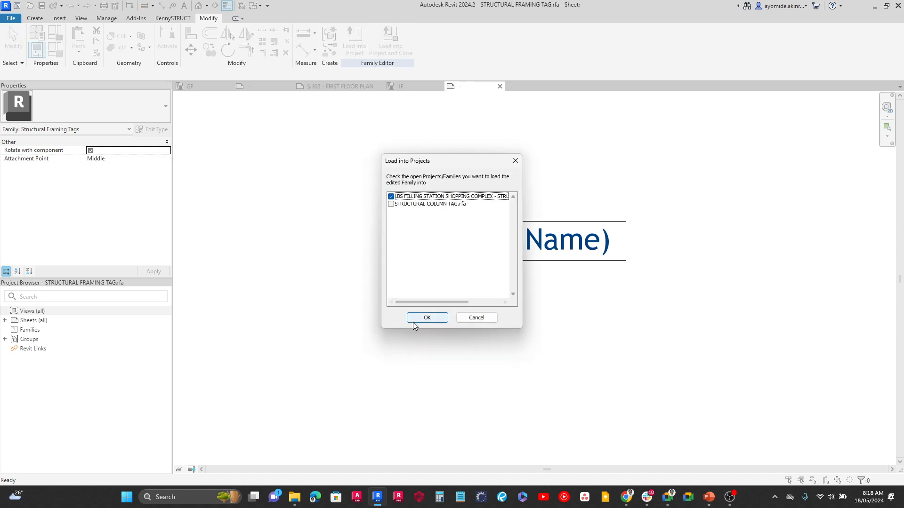
{"action": "left_click", "coordinate": [416, 320]}
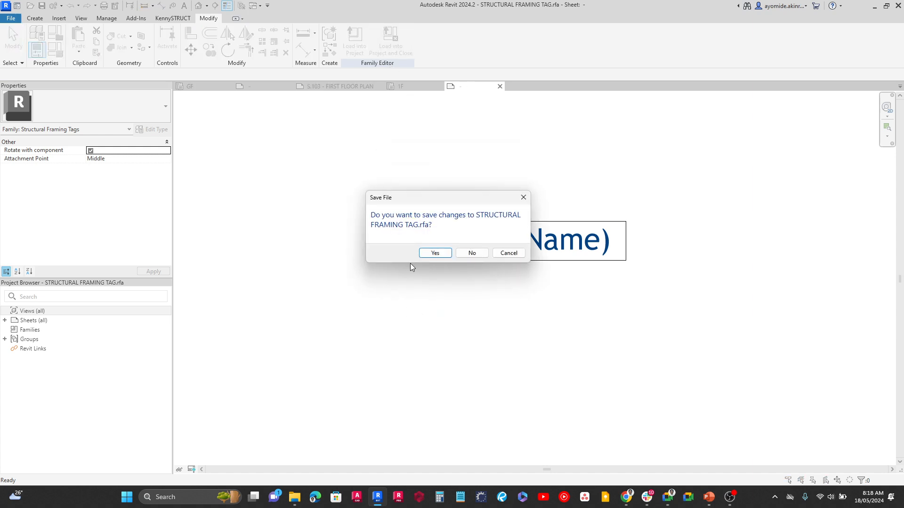
{"action": "left_click", "coordinate": [470, 253]}
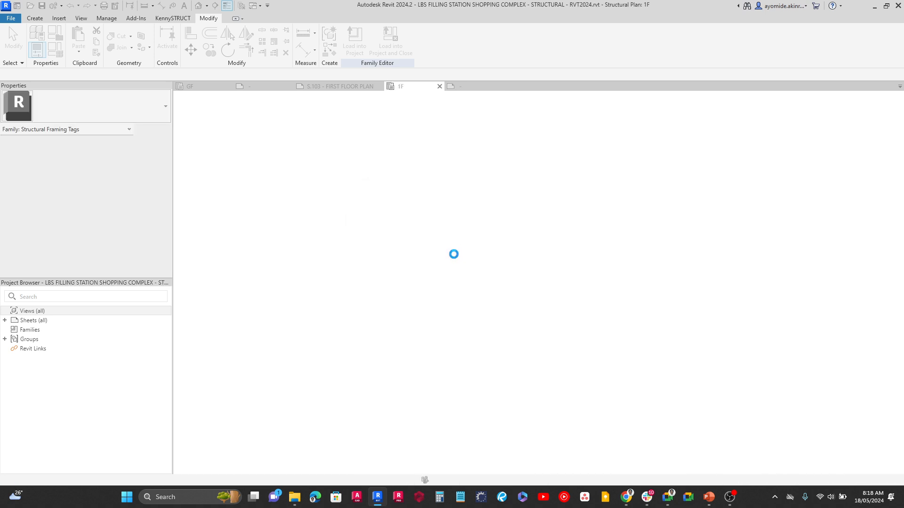
{"action": "left_click", "coordinate": [435, 222]}
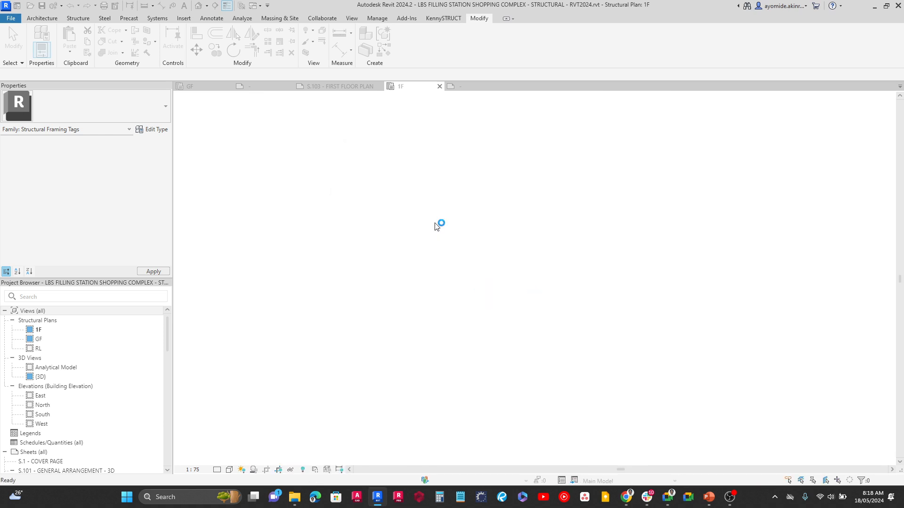
Check the reloaded grid D beam tag and the overall layout in the 1F structural plan.
{"action": "scroll", "coordinate": [436, 228], "scroll_direction": "down", "scroll_amount": 2}
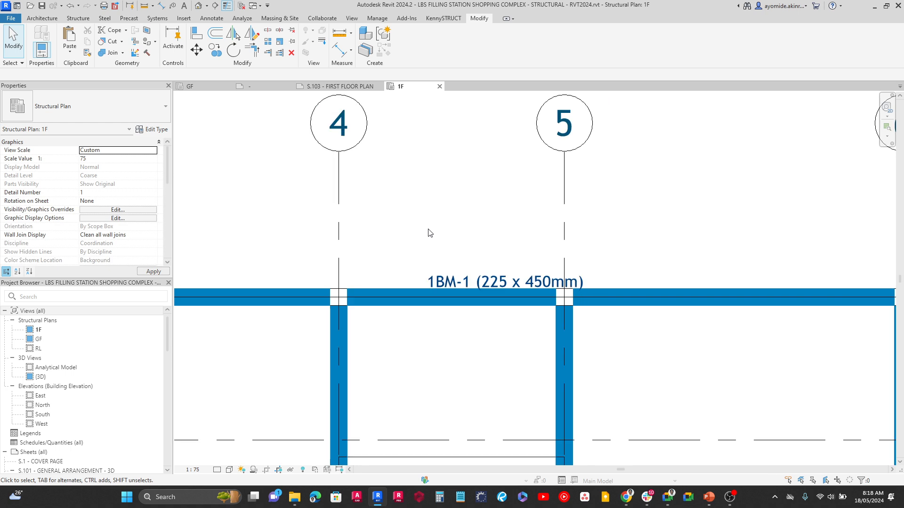
{"action": "scroll", "coordinate": [414, 224], "scroll_direction": "down", "scroll_amount": 2}
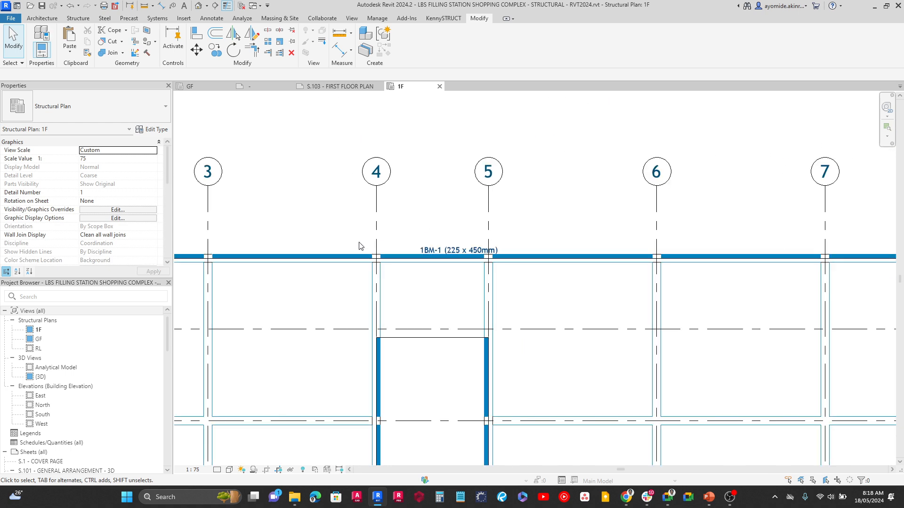
{"action": "middle_click_drag", "start_coordinate": [390, 245], "coordinate": [533, 177]}
{"action": "scroll", "coordinate": [534, 177], "scroll_direction": "down", "scroll_amount": 2}
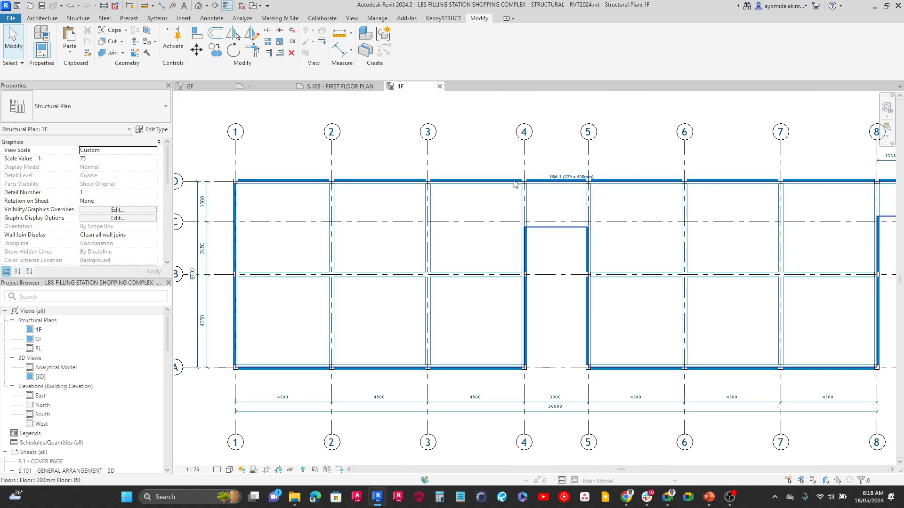
{"action": "scroll", "coordinate": [538, 154], "scroll_direction": "up", "scroll_amount": 2}
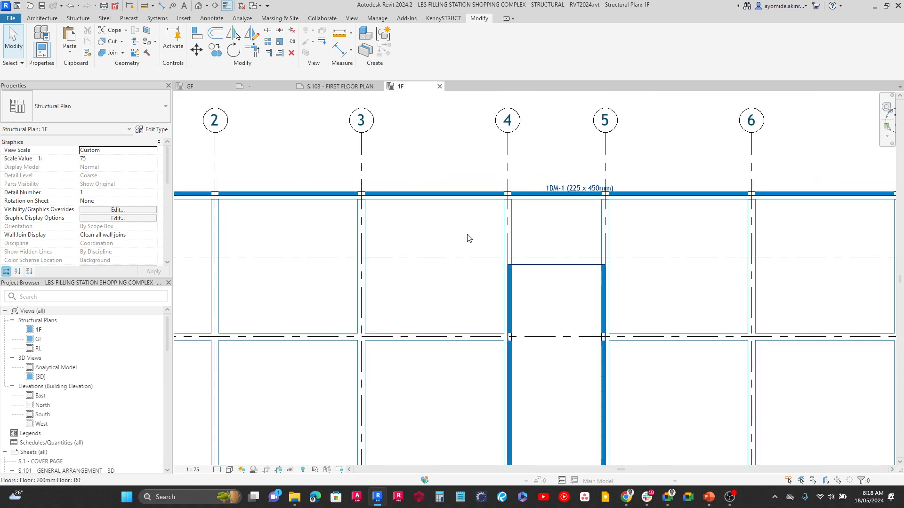
{"action": "scroll", "coordinate": [464, 209], "scroll_direction": "down", "scroll_amount": 2}
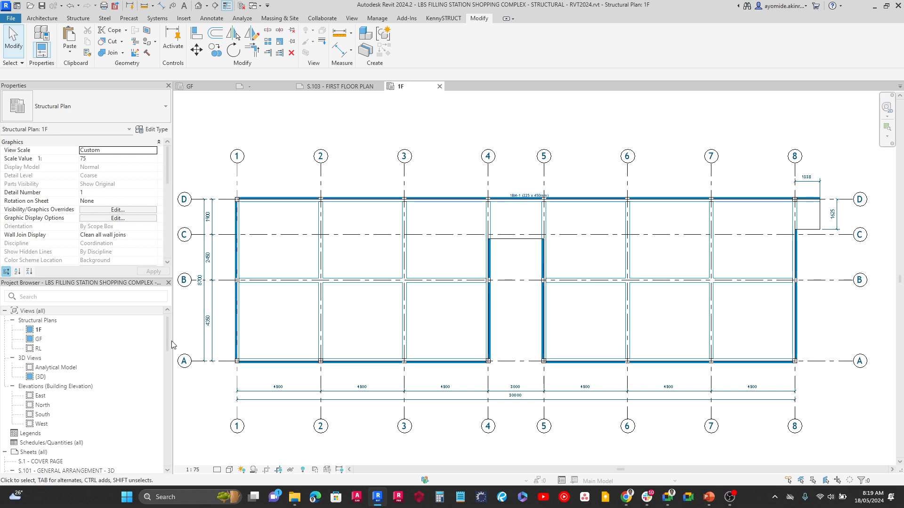
Open sheet S.101 - GENERAL ARRANGEMENT - 3D and hide the scope box category in its placed 3D view.
{"action": "scroll", "coordinate": [48, 386], "scroll_direction": "down", "scroll_amount": 5}
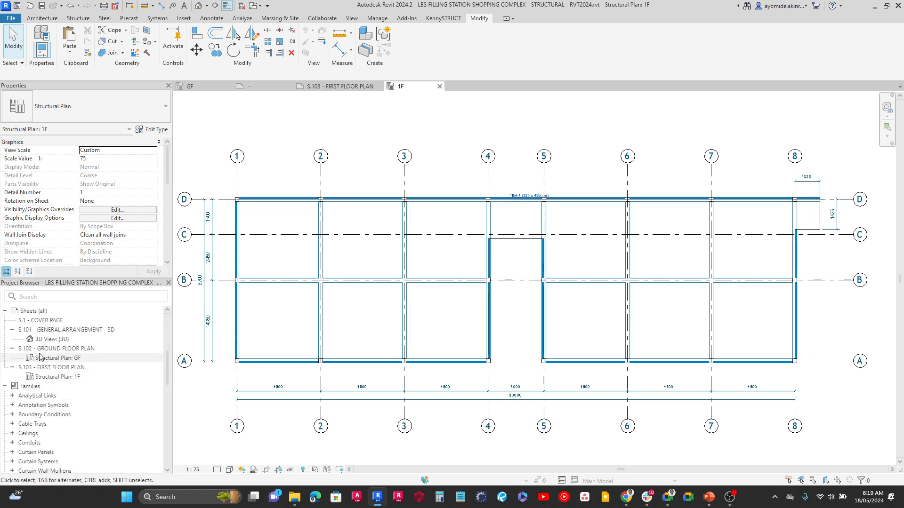
{"action": "left_click", "coordinate": [60, 331]}
{"action": "double_click", "coordinate": [62, 331]}
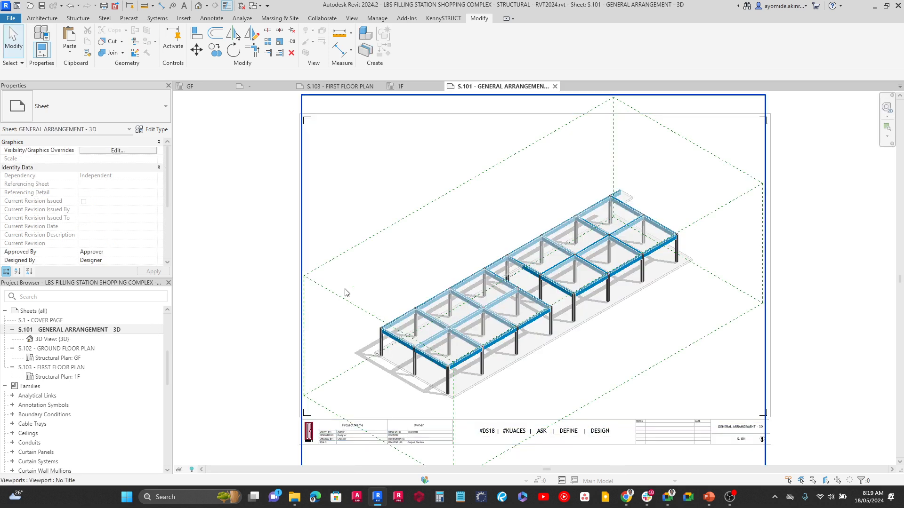
{"action": "double_click", "coordinate": [355, 231]}
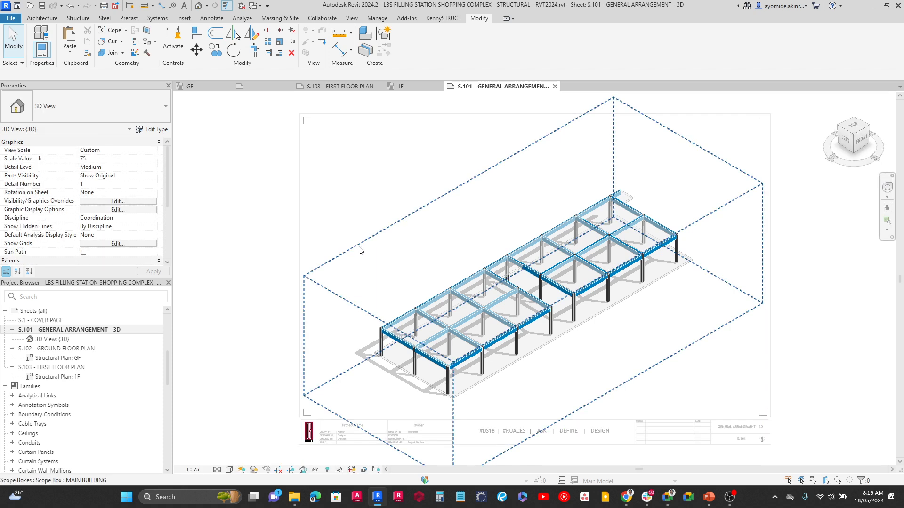
{"action": "left_click", "coordinate": [360, 249]}
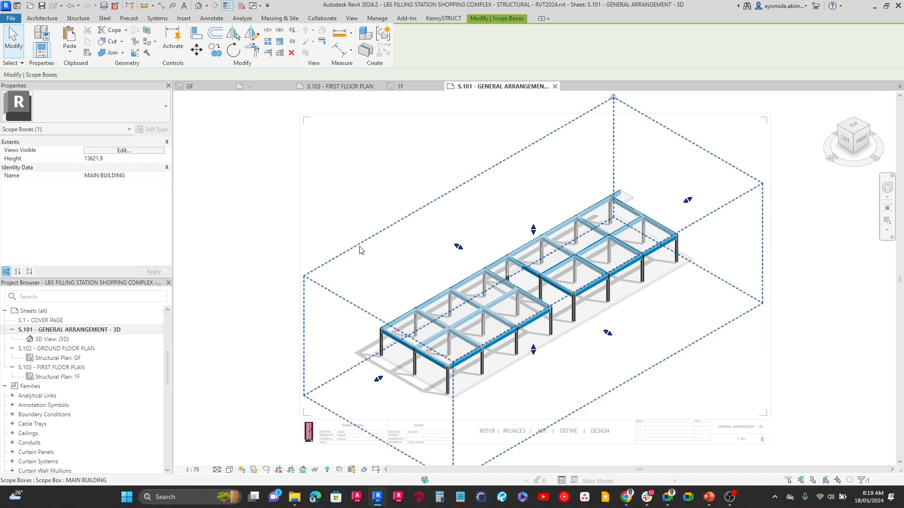
{"action": "right_click", "coordinate": [360, 246]}
{"action": "mouse_move", "coordinate": [447, 249]}
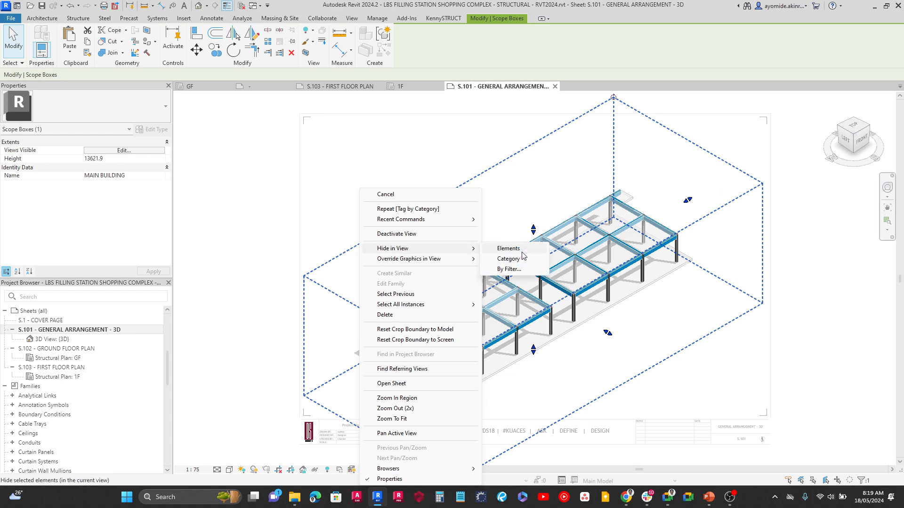
{"action": "left_click", "coordinate": [519, 262]}
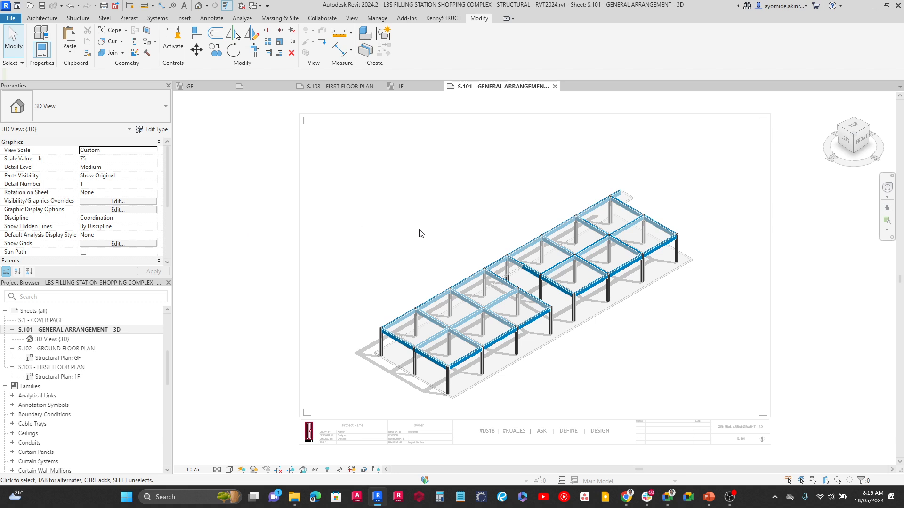
{"action": "double_click", "coordinate": [217, 239]}
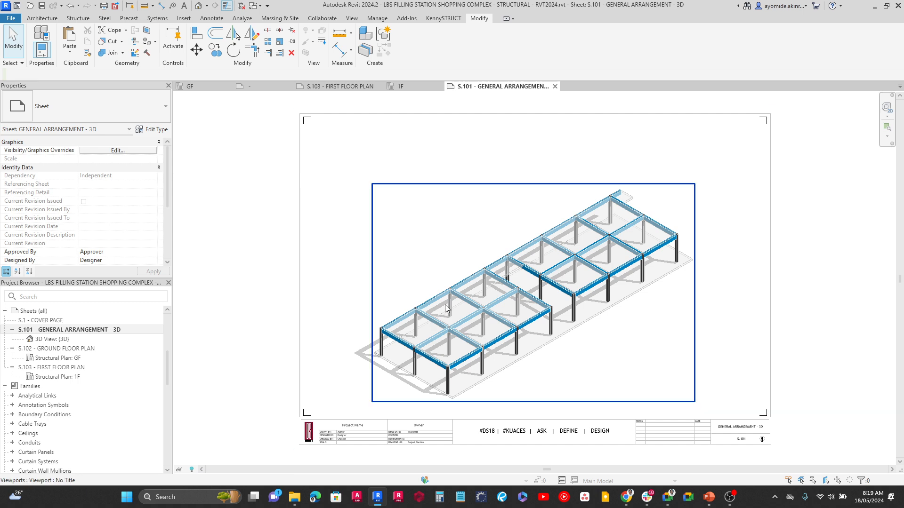
{"action": "double_click", "coordinate": [449, 264]}
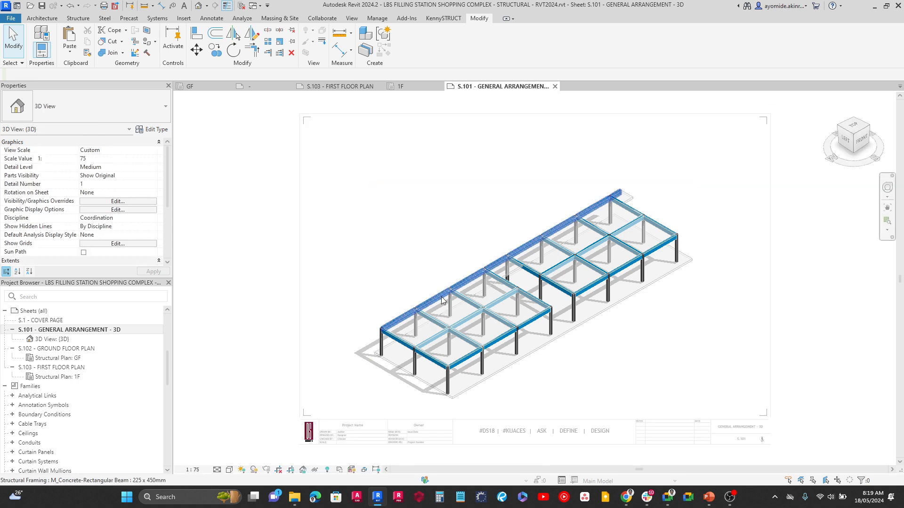
{"action": "double_click", "coordinate": [229, 270]}
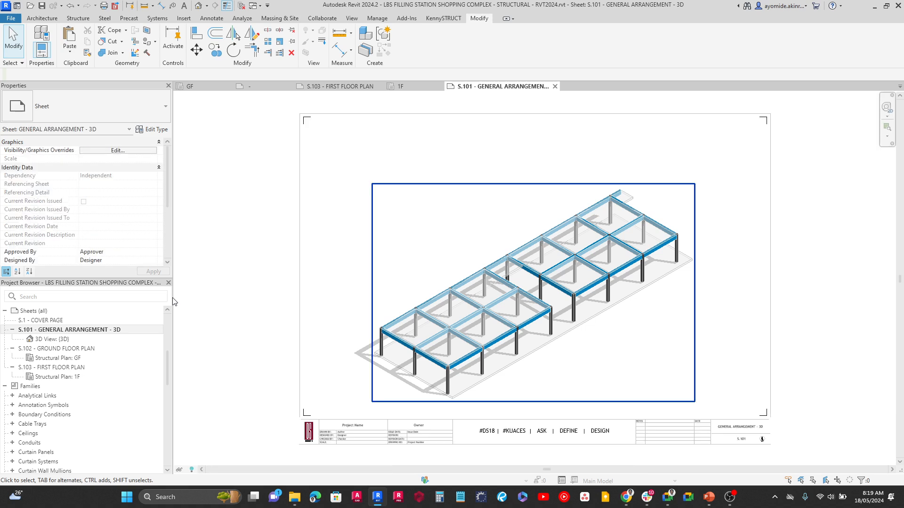
Review sheets S.102 - GROUND FLOOR PLAN and S.103 - FIRST FLOOR PLAN, including the beam tag on grid D.
{"action": "double_click", "coordinate": [72, 352]}
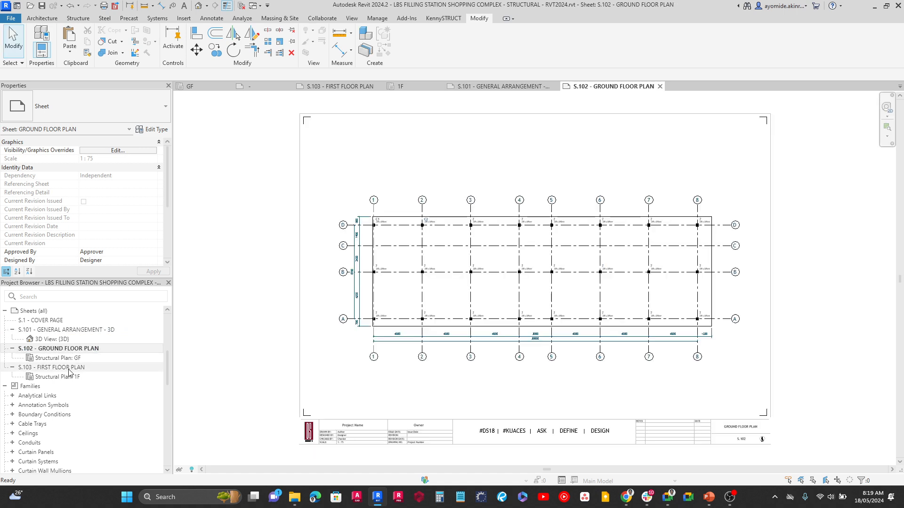
{"action": "double_click", "coordinate": [69, 368]}
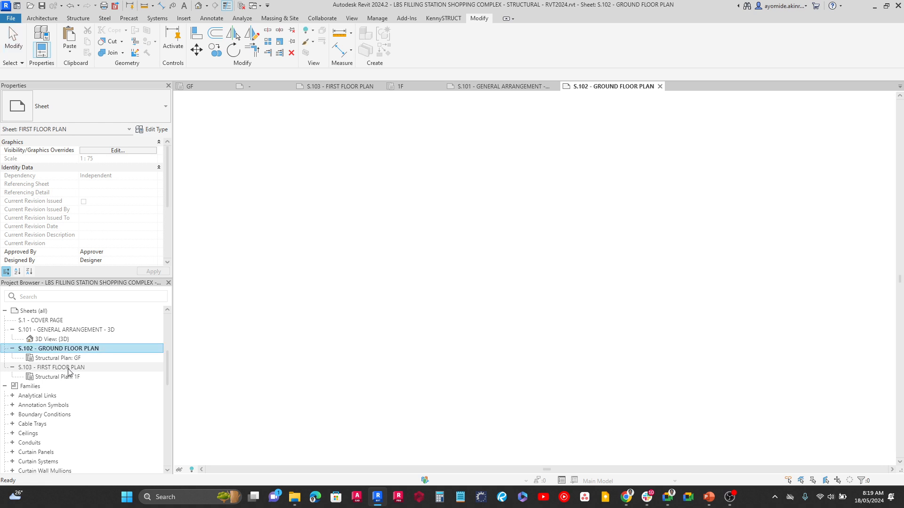
{"action": "scroll", "coordinate": [482, 316], "scroll_direction": "down", "scroll_amount": 5}
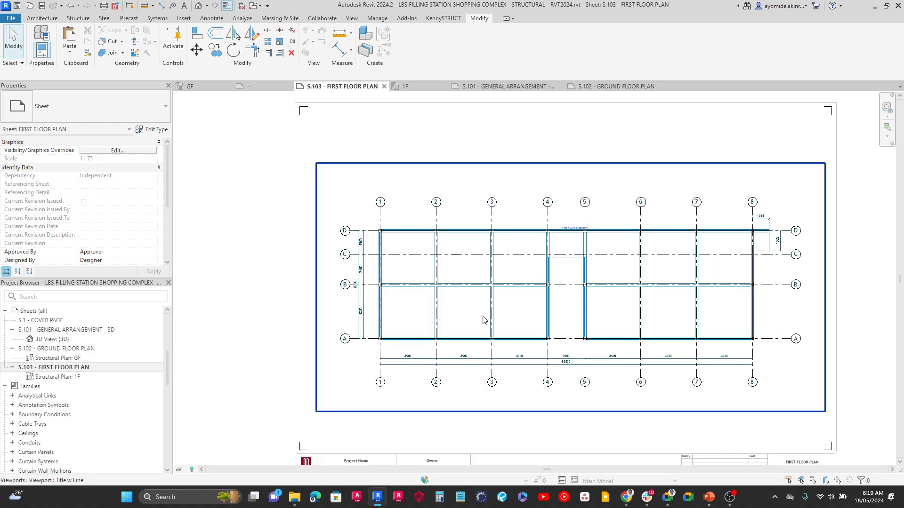
{"action": "middle_click", "coordinate": [314, 319]}
{"action": "middle_click", "coordinate": [314, 318]}
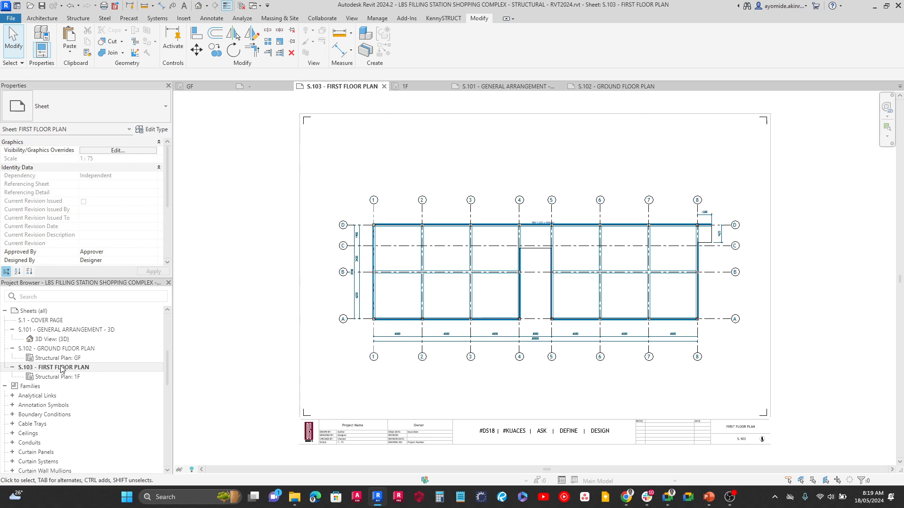
{"action": "scroll", "coordinate": [541, 217], "scroll_direction": "up", "scroll_amount": 1}
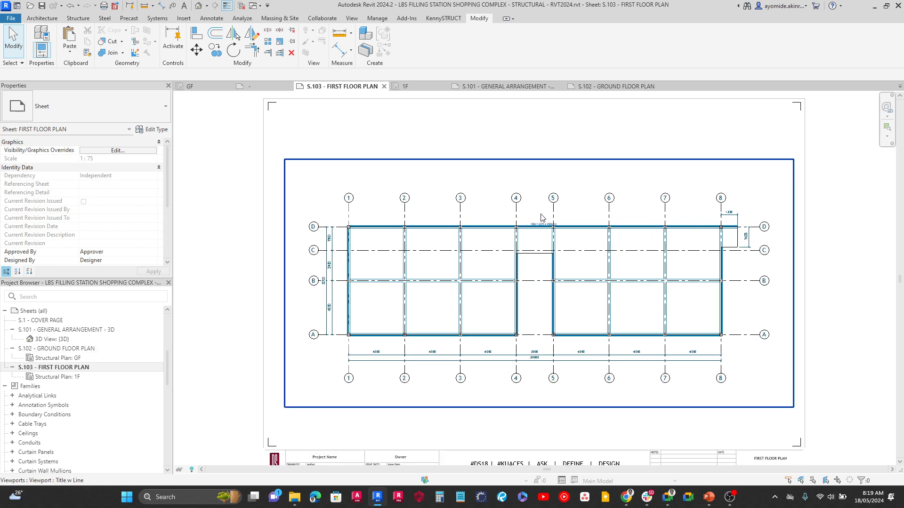
{"action": "scroll", "coordinate": [542, 217], "scroll_direction": "up", "scroll_amount": 4}
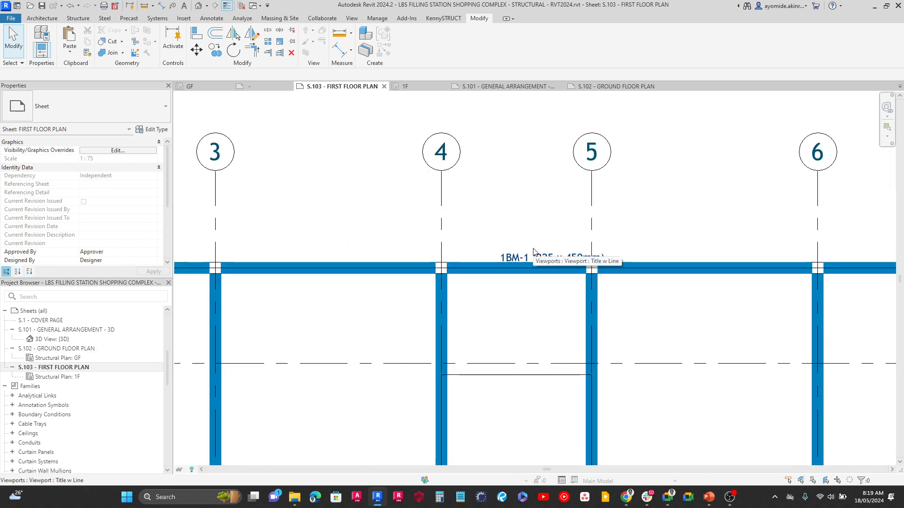
{"action": "scroll", "coordinate": [567, 262], "scroll_direction": "down", "scroll_amount": 5}
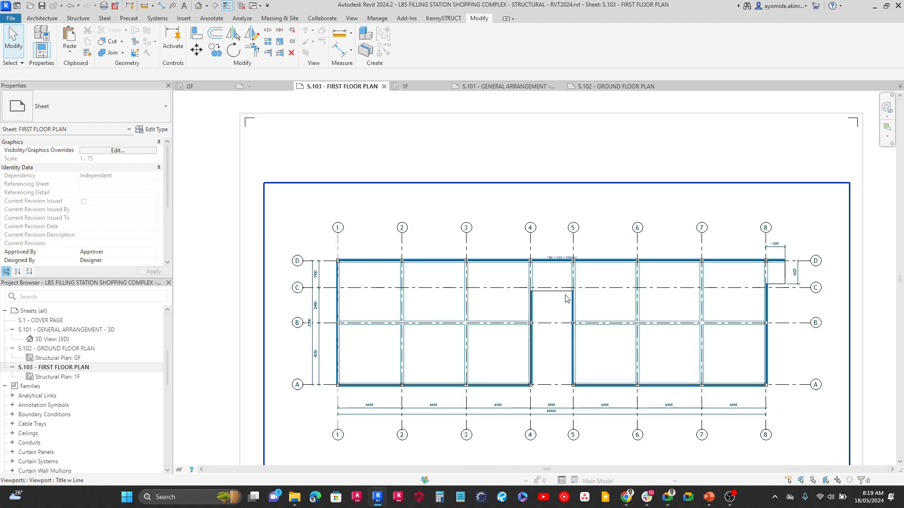
{"action": "key", "text": "z"}
{"action": "key", "text": "e"}
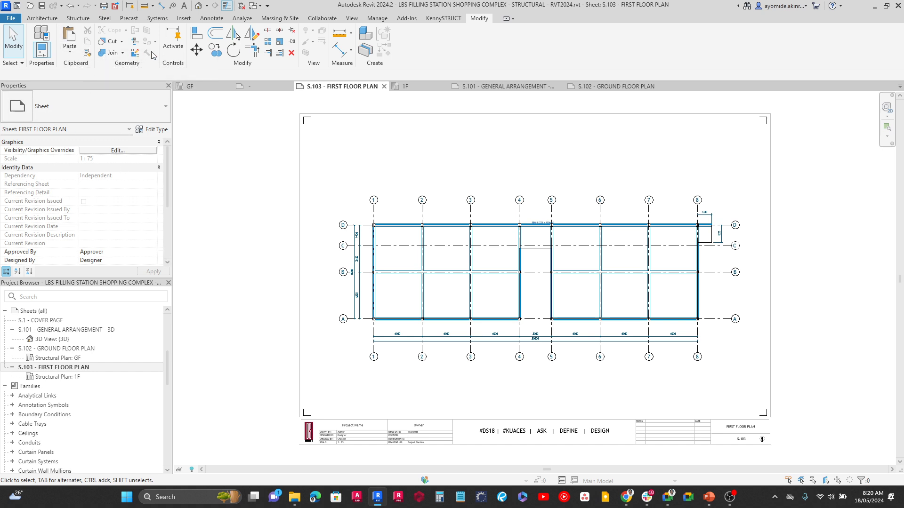
Start a PDF export of selected views/sheets and include sheets S.101 - GENERAL ARRANGEMENT - 3D, S.102 - GROUND FLOOR PLAN and S.103 - FIRST FLOOR PLAN.
{"action": "left_click", "coordinate": [10, 19]}
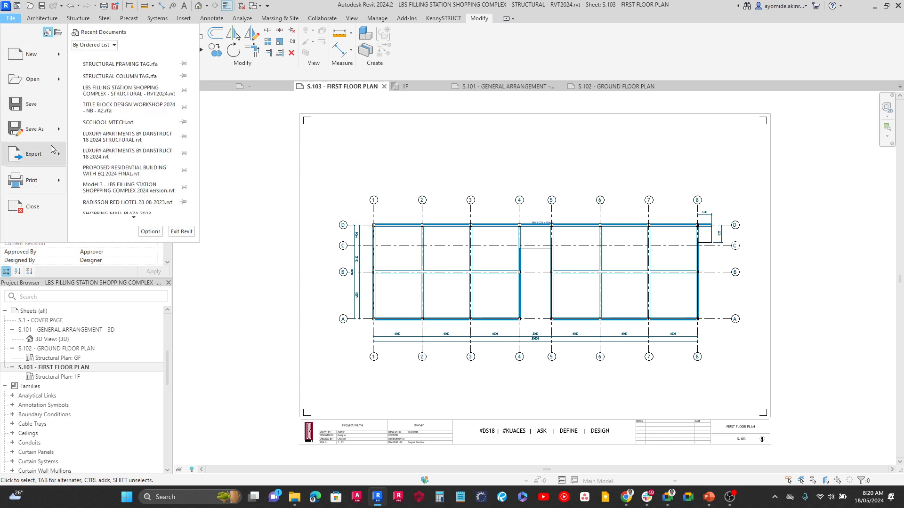
{"action": "mouse_move", "coordinate": [50, 146]}
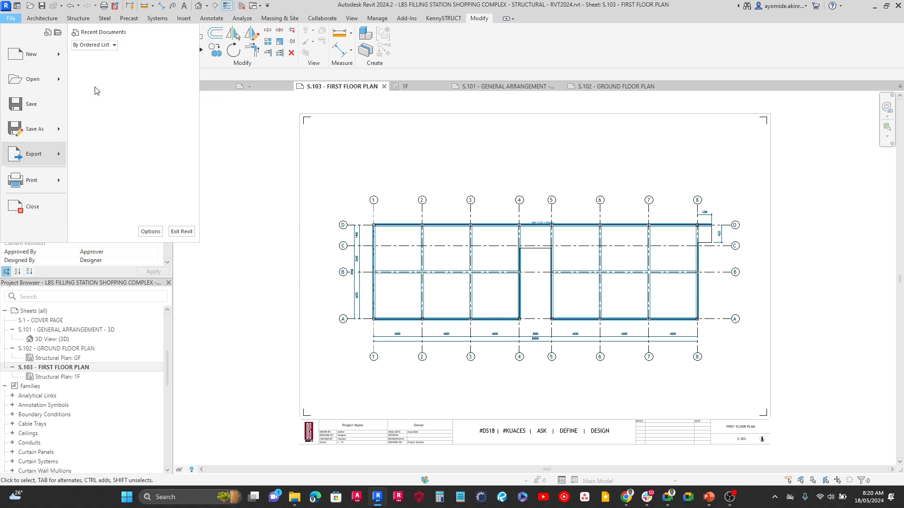
{"action": "left_click", "coordinate": [270, 159]}
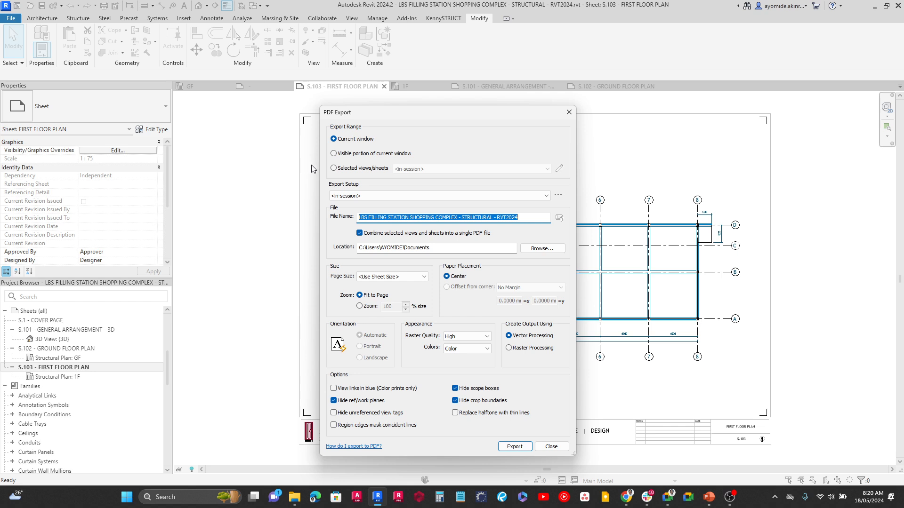
{"action": "left_click", "coordinate": [334, 169]}
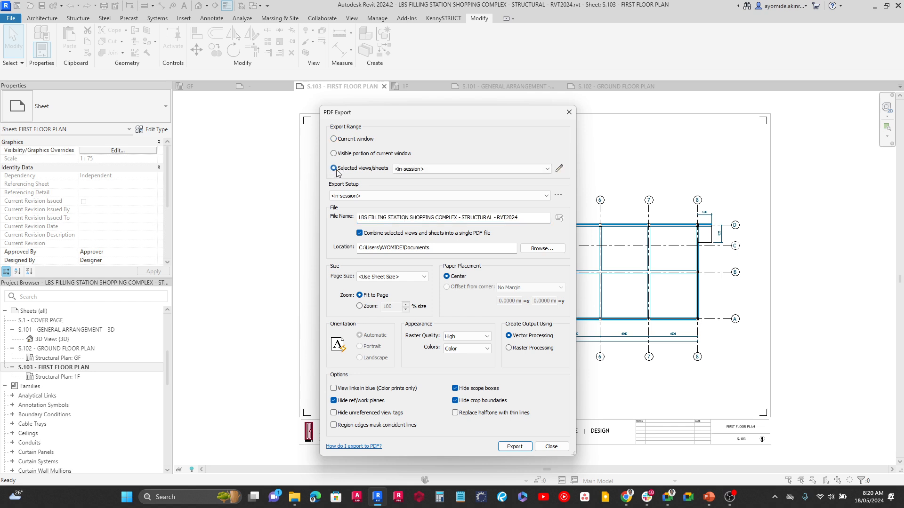
{"action": "left_click", "coordinate": [559, 170]}
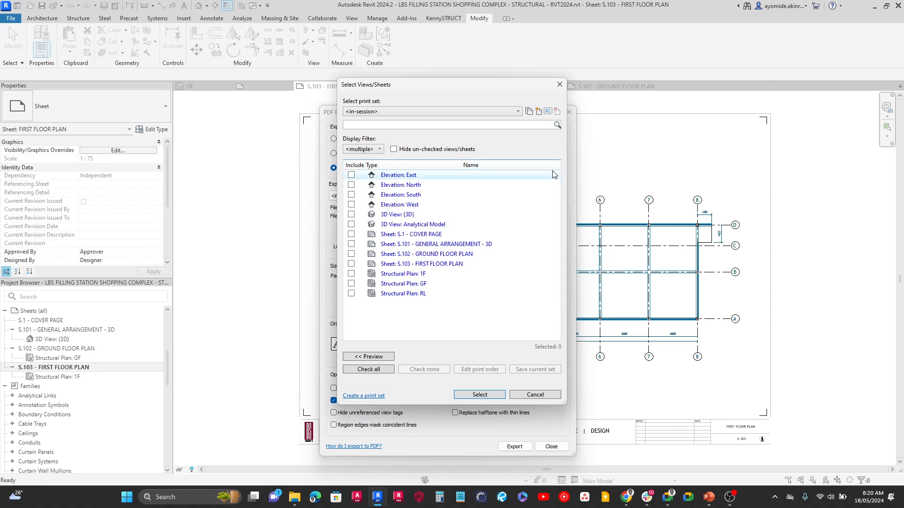
{"action": "left_click", "coordinate": [350, 245]}
{"action": "left_click", "coordinate": [352, 254]}
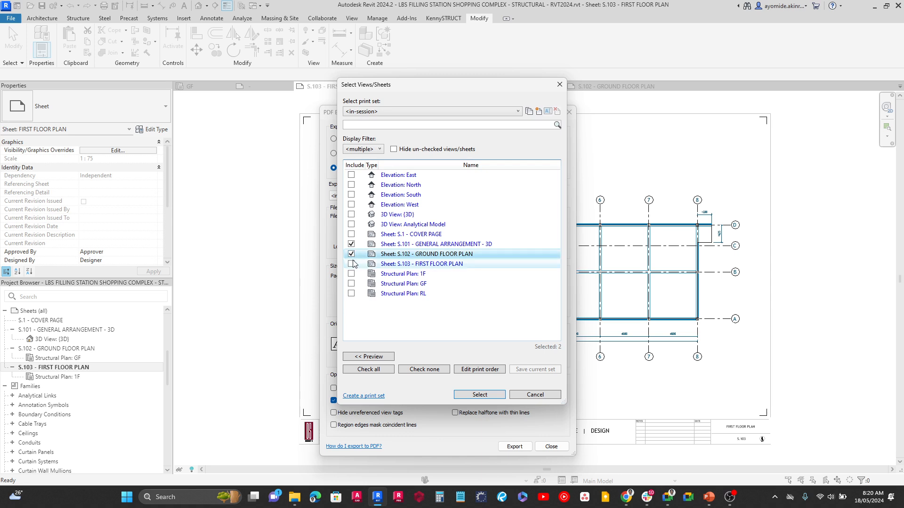
{"action": "left_click", "coordinate": [351, 265]}
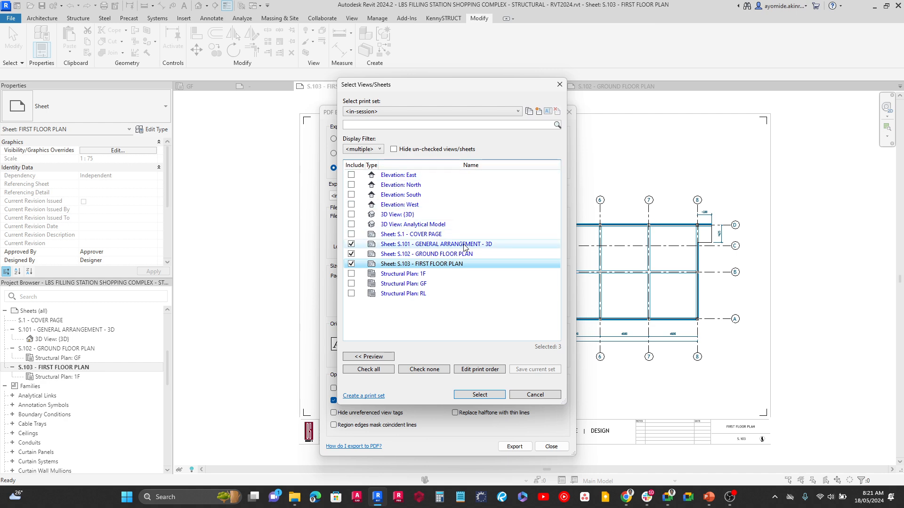
Duplicate the current sheet selection as a print set named GA.
{"action": "left_click", "coordinate": [529, 112]}
{"action": "type", "text": "GENERAL A"}
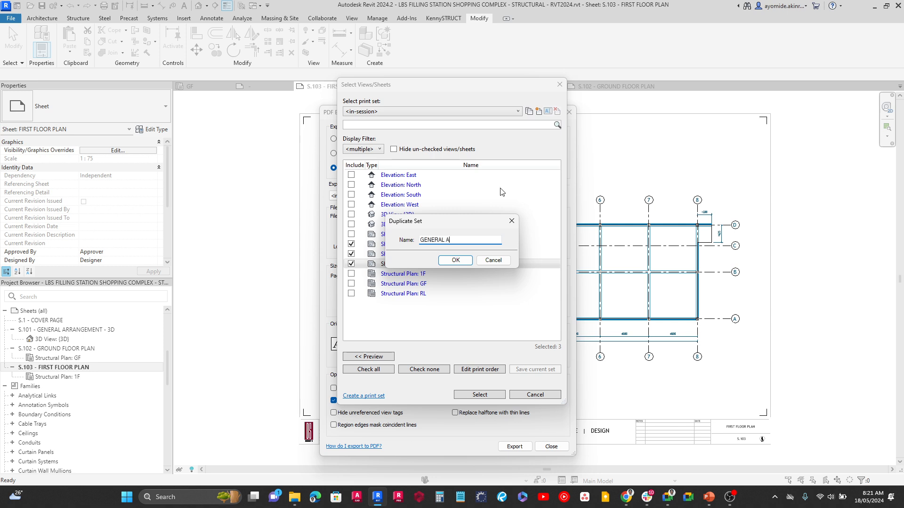
{"action": "type", "text": "RRANGE"}
{"action": "key", "text": "BackSpace"}
{"action": "key", "text": "ctrl+a"}
{"action": "type", "text": "G"}
{"action": "left_click", "coordinate": [461, 262]}
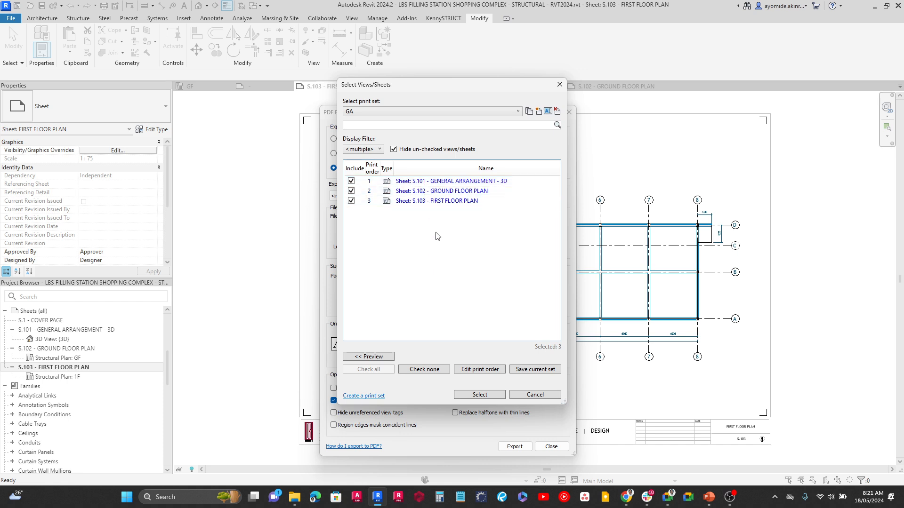
Sort the GA set's print order by ascending sheet number and use the set for the export, saving it for future sessions.
{"action": "left_click", "coordinate": [474, 370]}
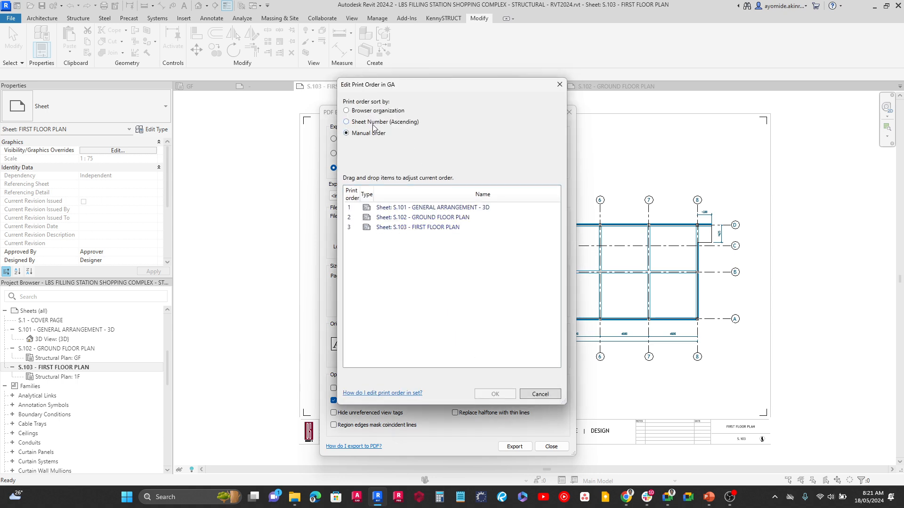
{"action": "left_click", "coordinate": [346, 123]}
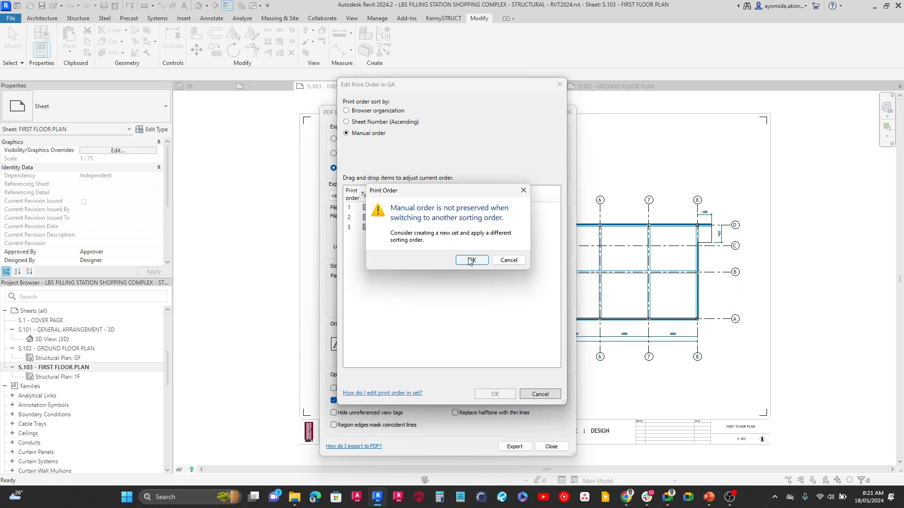
{"action": "left_click", "coordinate": [470, 261]}
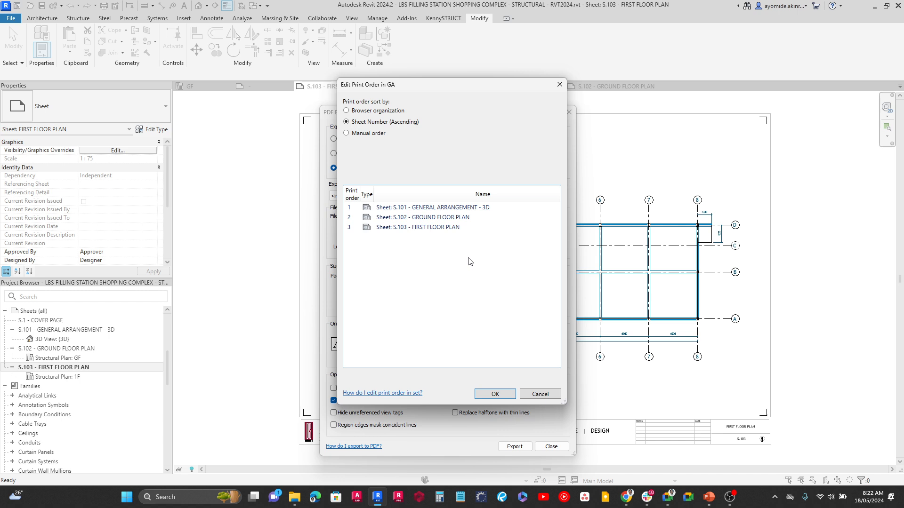
{"action": "left_click", "coordinate": [416, 228]}
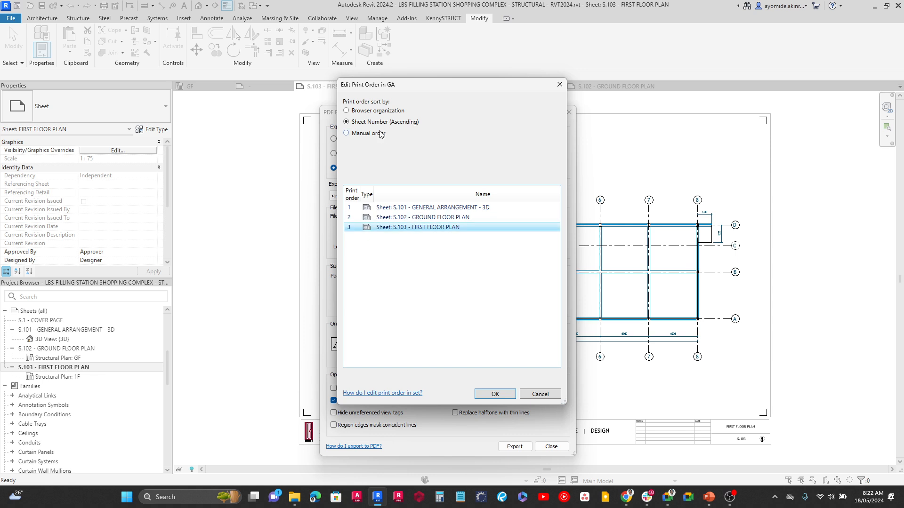
{"action": "left_click", "coordinate": [494, 393]}
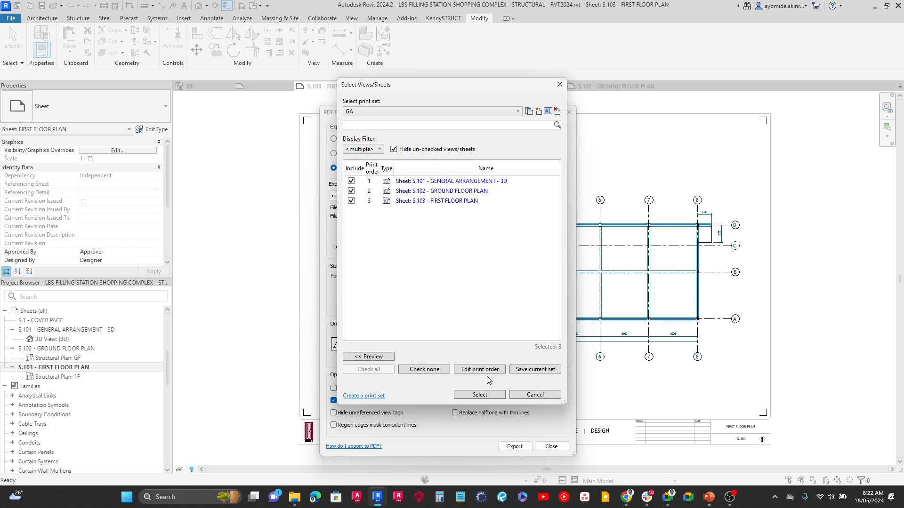
{"action": "left_click", "coordinate": [479, 395]}
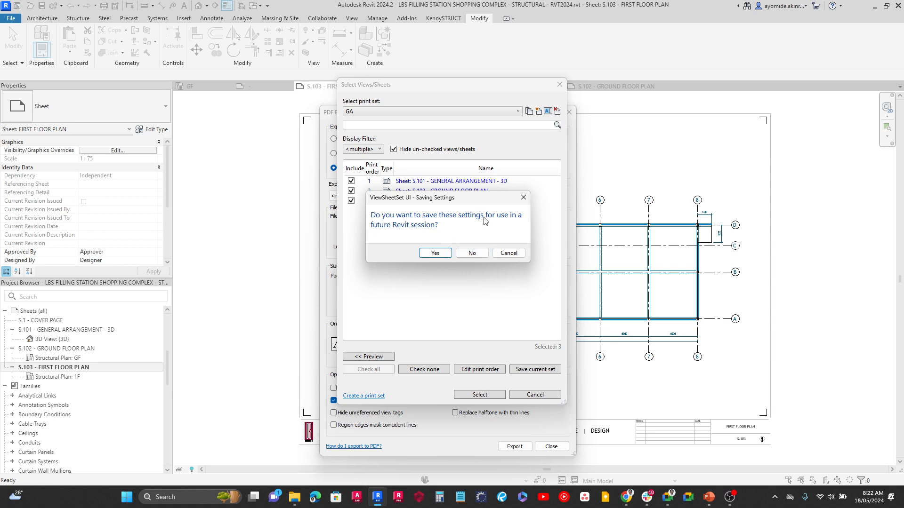
{"action": "left_click", "coordinate": [435, 254]}
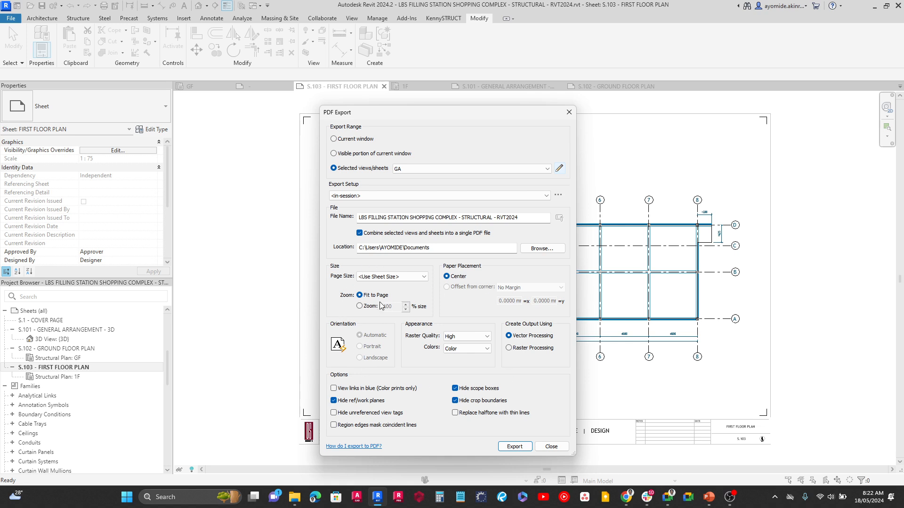
Set the PDF page size to ISO A2 : 420 x 594 mm and the paper placement to offset from corner with no margin.
{"action": "left_click", "coordinate": [370, 278]}
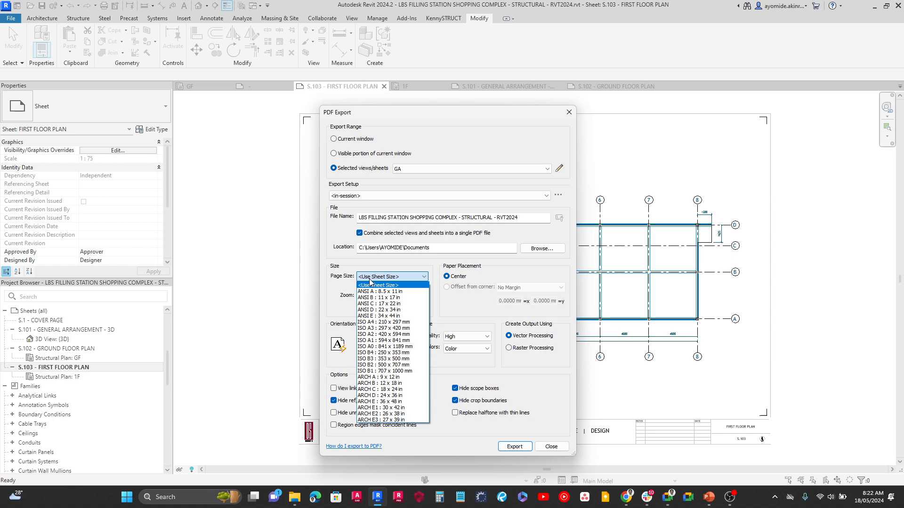
{"action": "left_click", "coordinate": [378, 334]}
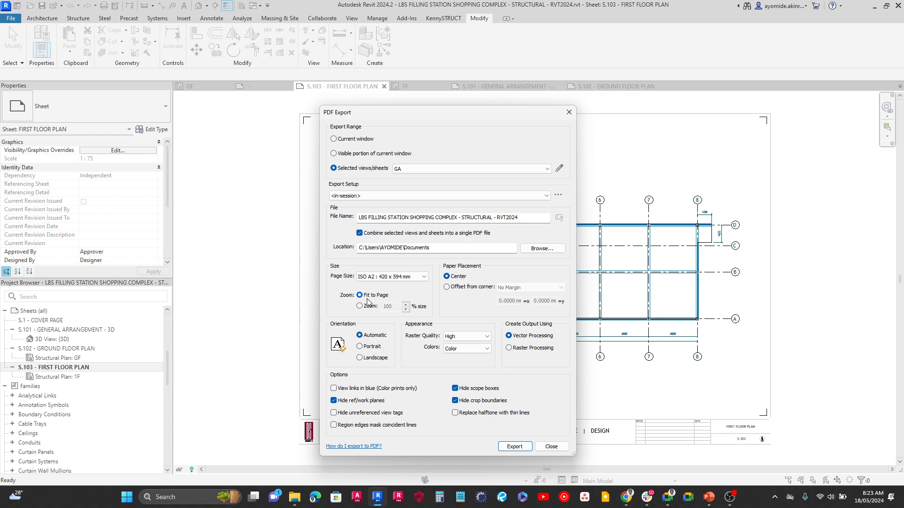
{"action": "left_click", "coordinate": [447, 287]}
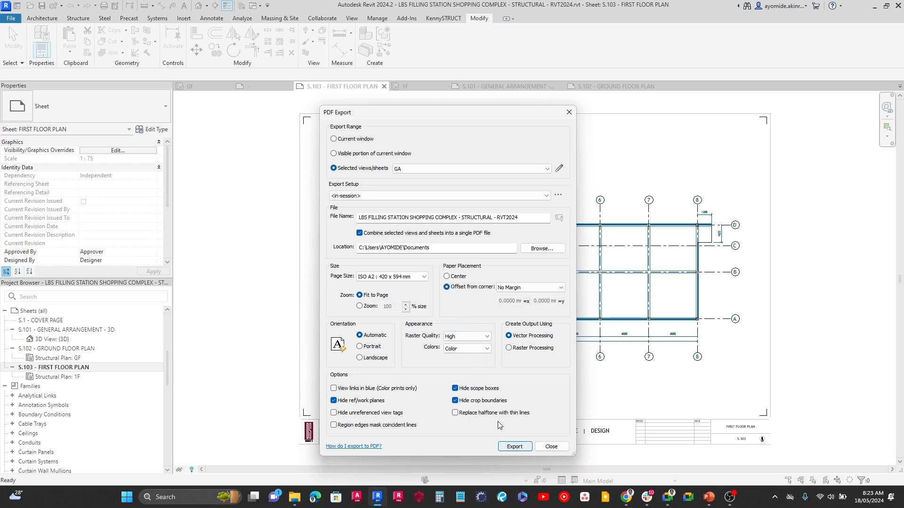
Change the PDF file name to LBS FILLING STATION SHOPPING COMPLEX - STRUCTURAL GA.
{"action": "left_click", "coordinate": [521, 217]}
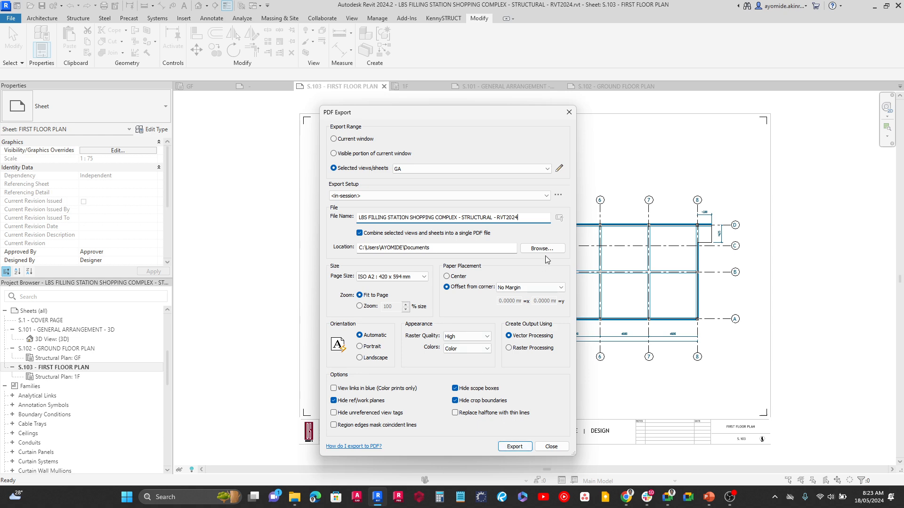
{"action": "left_click_drag", "start_coordinate": [518, 218], "coordinate": [495, 221]}
{"action": "key", "text": "BackSpace"}
Export the GA sheets to PDF, saving the export settings as A3 PRINT, and dismiss the raster processing warning.
{"action": "left_click", "coordinate": [513, 446]}
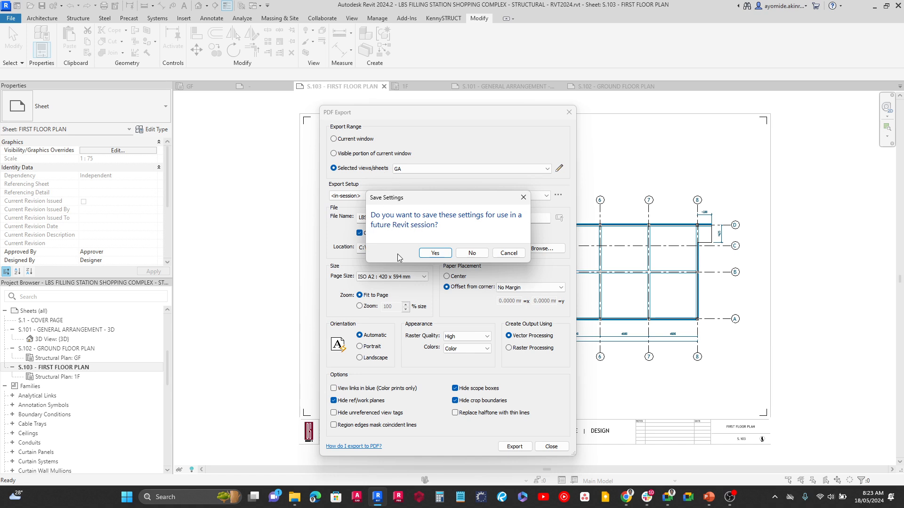
{"action": "left_click", "coordinate": [434, 253]}
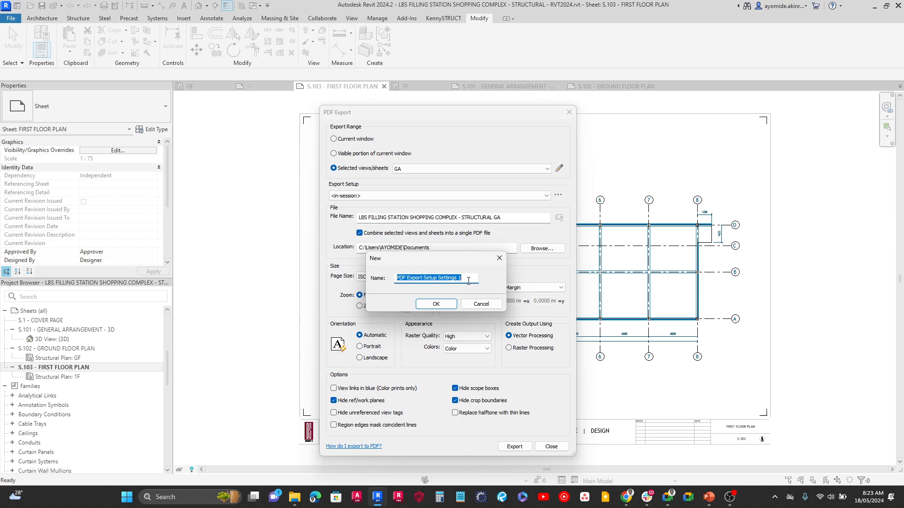
{"action": "type", "text": "A3 PRINT"}
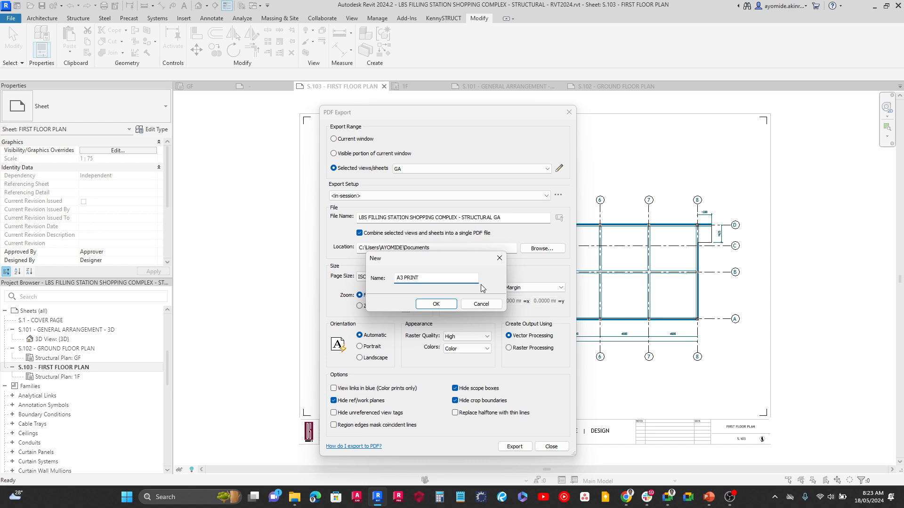
{"action": "left_click", "coordinate": [436, 304]}
{"action": "left_click", "coordinate": [508, 444]}
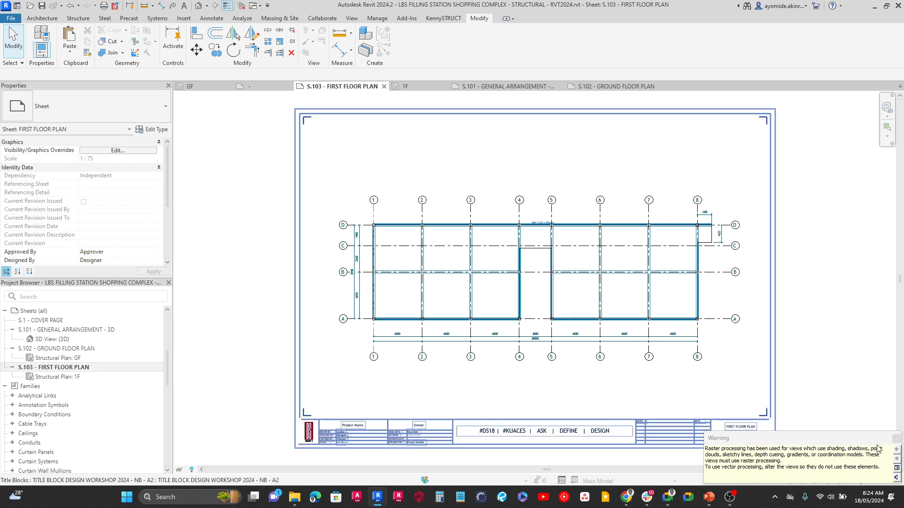
{"action": "left_click", "coordinate": [896, 440]}
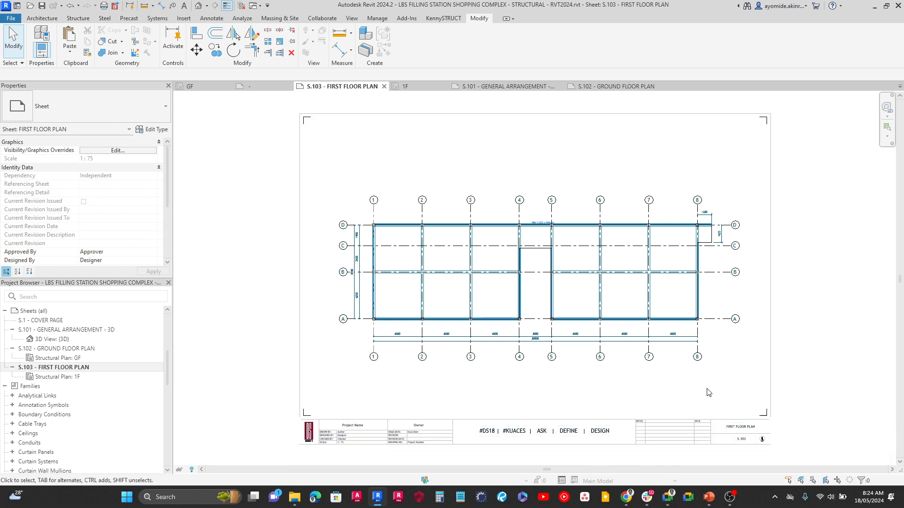
Switch to File Explorer and open LBS FILLING STATION SHOPPING COMPLEX - STRUCTURAL GA.pdf from the Documents folder in Chrome.
{"action": "left_click", "coordinate": [295, 496]}
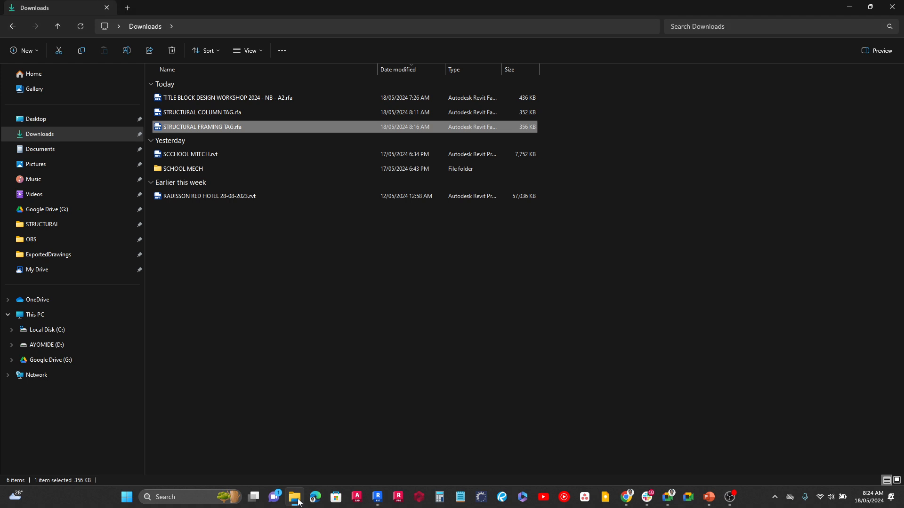
{"action": "left_click", "coordinate": [82, 150]}
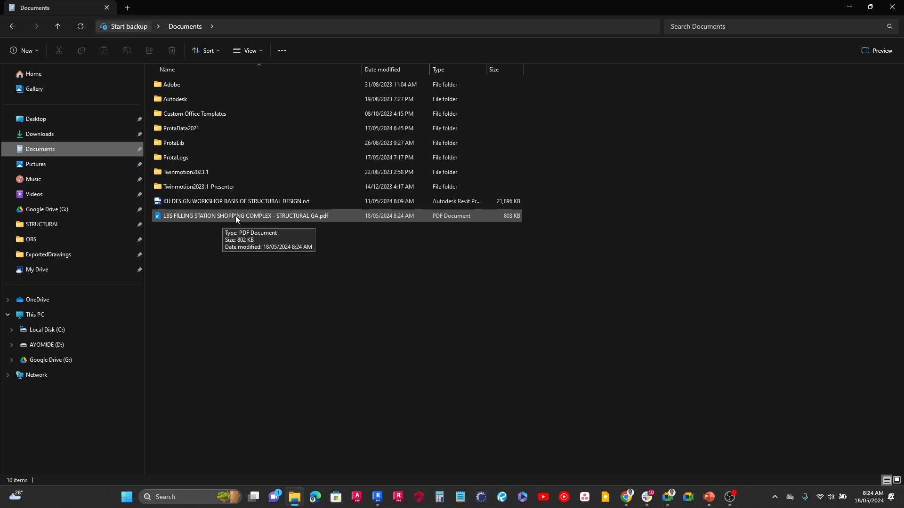
{"action": "left_click_drag", "start_coordinate": [236, 215], "coordinate": [326, 7]}
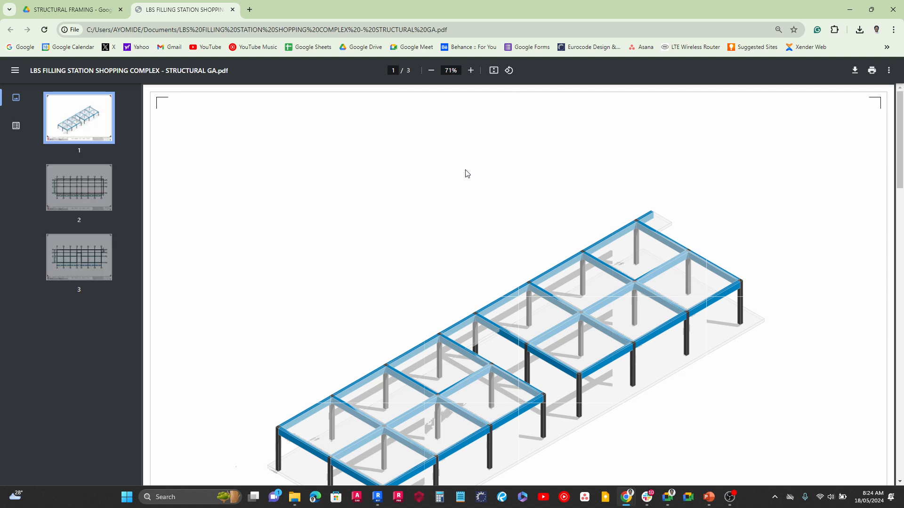
Review the exported PDF, checking the 3D general arrangement page, the floor plan pages and their title blocks.
{"action": "scroll", "coordinate": [474, 173], "scroll_direction": "down", "scroll_amount": 1, "text": "ctrl"}
{"action": "scroll", "coordinate": [386, 251], "scroll_direction": "down", "scroll_amount": 1, "text": "ctrl"}
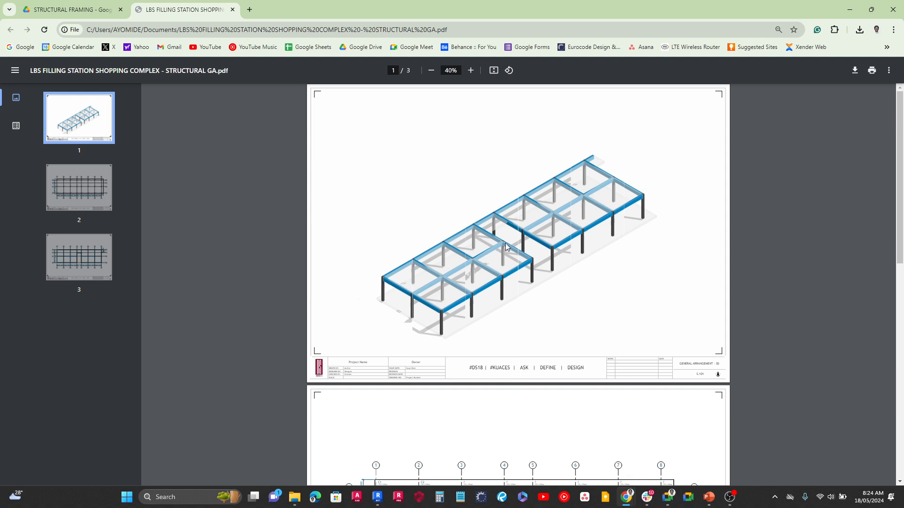
{"action": "scroll", "coordinate": [507, 246], "scroll_direction": "up", "scroll_amount": 2, "text": "ctrl"}
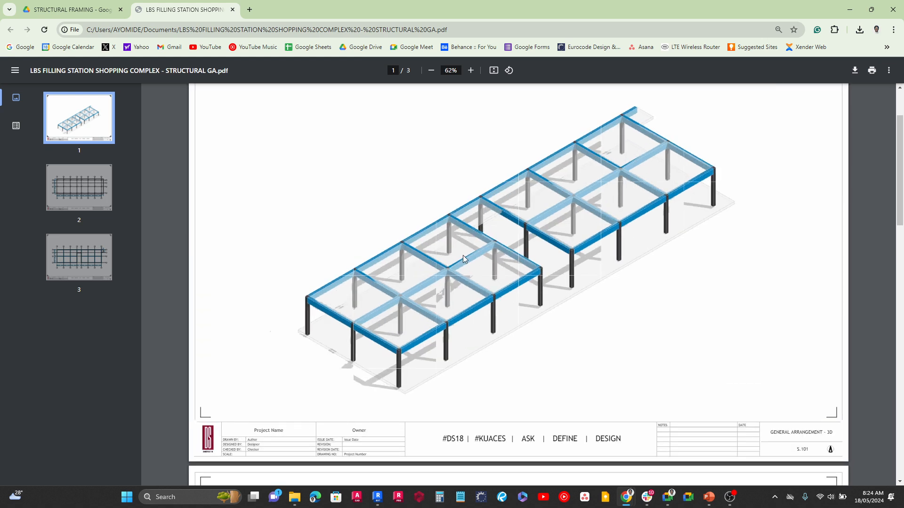
{"action": "scroll", "coordinate": [463, 258], "scroll_direction": "up", "scroll_amount": 1}
{"action": "scroll", "coordinate": [464, 258], "scroll_direction": "up", "scroll_amount": 1}
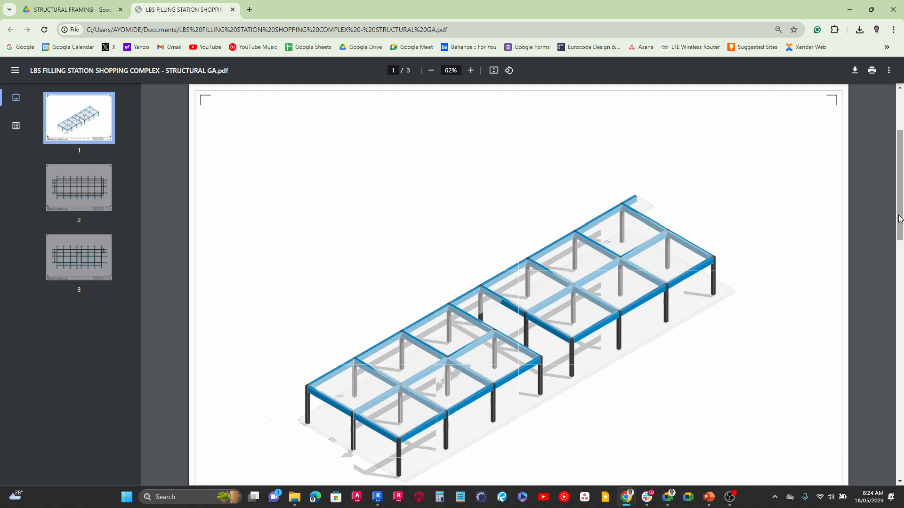
{"action": "scroll", "coordinate": [900, 219], "scroll_direction": "down", "scroll_amount": 3}
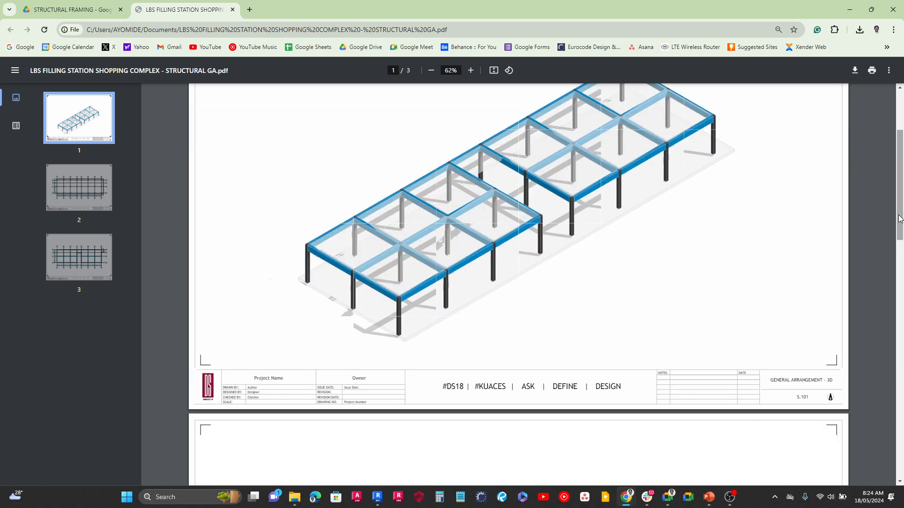
{"action": "left_click_drag", "start_coordinate": [900, 218], "coordinate": [897, 470]}
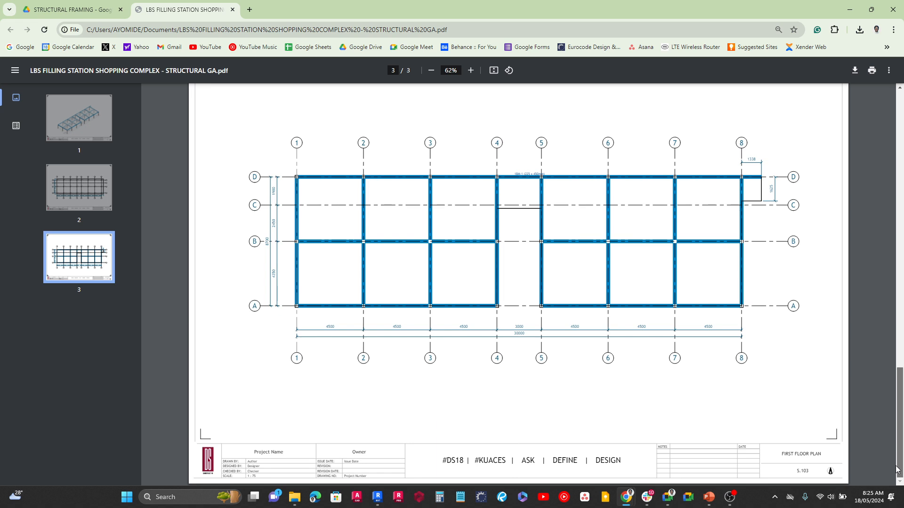
{"action": "left_click_drag", "start_coordinate": [897, 470], "coordinate": [897, 192]}
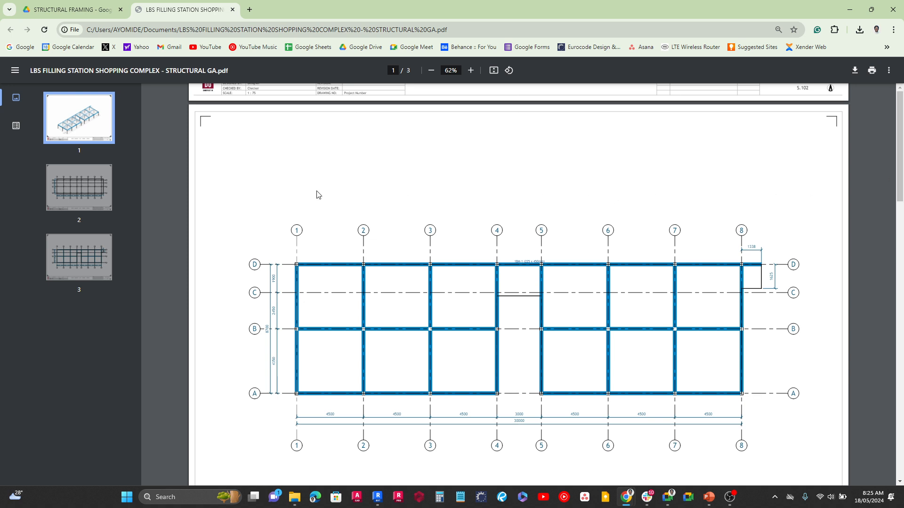
{"action": "scroll", "coordinate": [317, 196], "scroll_direction": "up", "scroll_amount": 10}
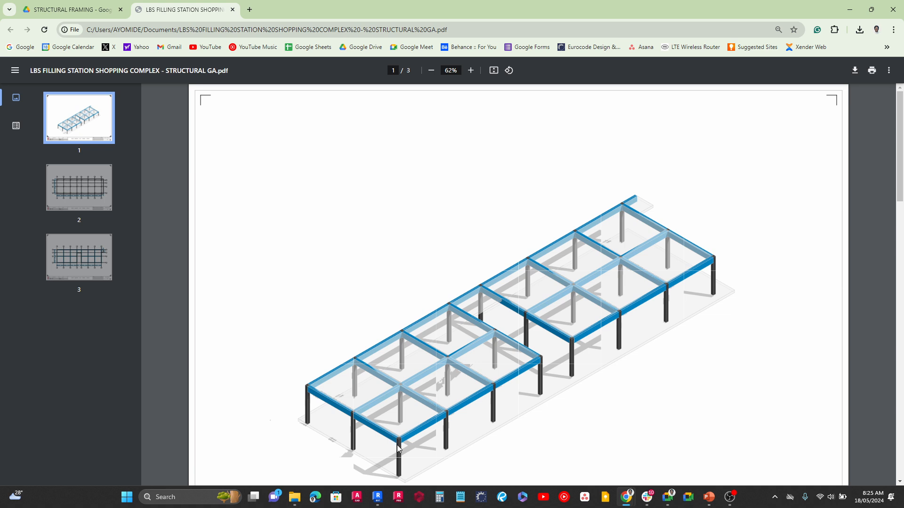
Switch to Revit and turn off the shadows in the 3D viewport on sheet S.101 - GENERAL ARRANGEMENT - 3D.
{"action": "left_click", "coordinate": [378, 499]}
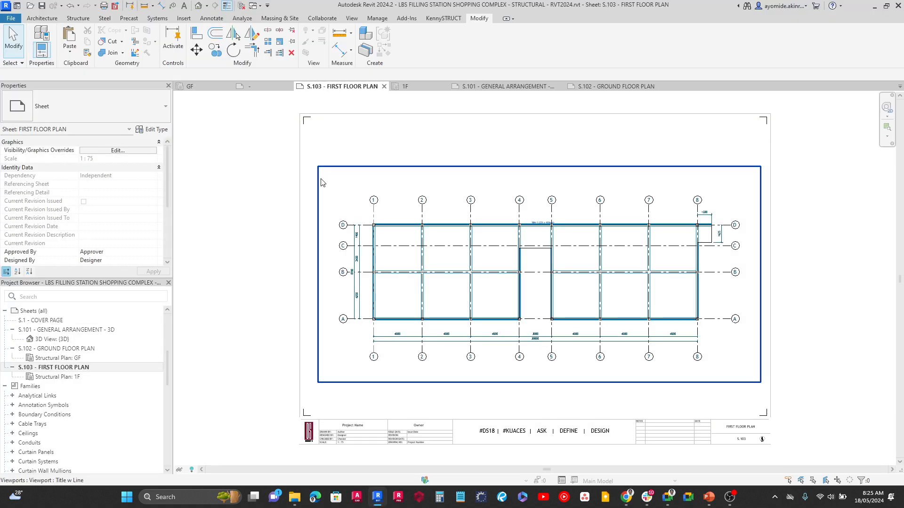
{"action": "left_click", "coordinate": [518, 87]}
{"action": "double_click", "coordinate": [434, 247]}
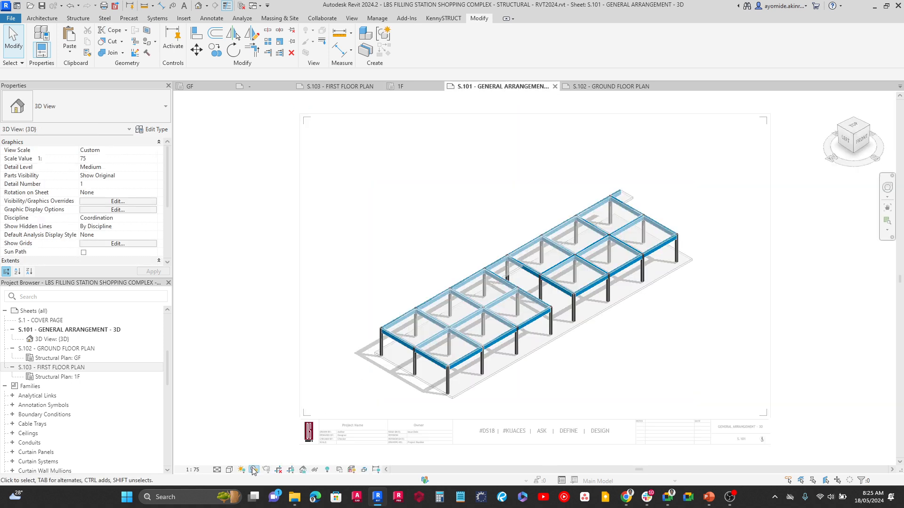
{"action": "left_click", "coordinate": [254, 470]}
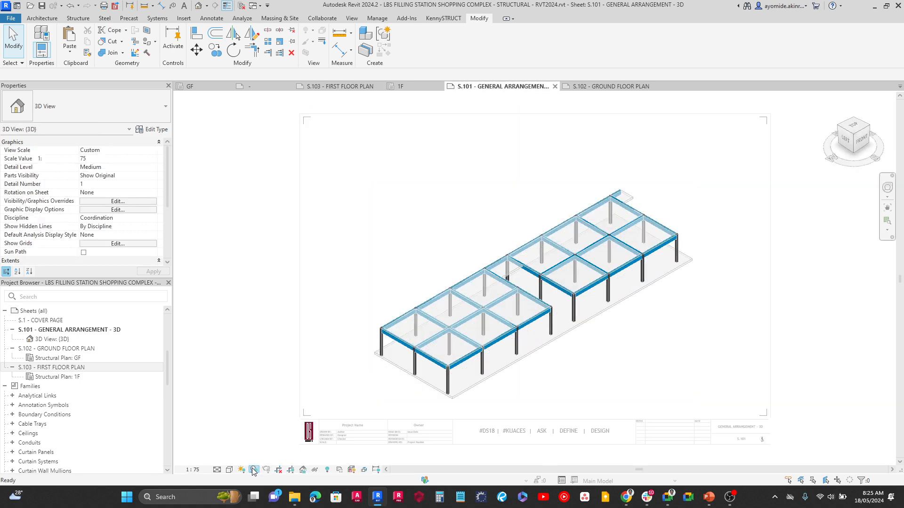
{"action": "double_click", "coordinate": [210, 318]}
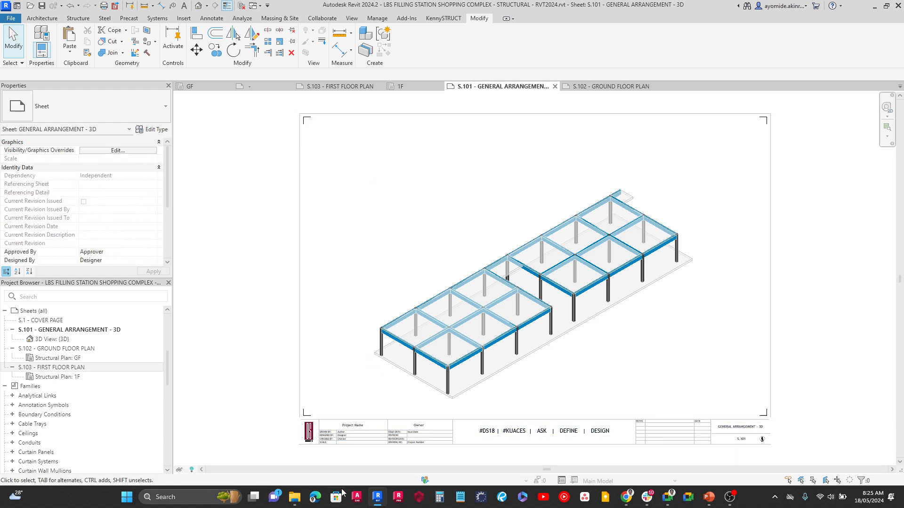
Switch to the exported PDF in Chrome and check the title block on the 3D general arrangement page.
{"action": "mouse_move", "coordinate": [629, 499]}
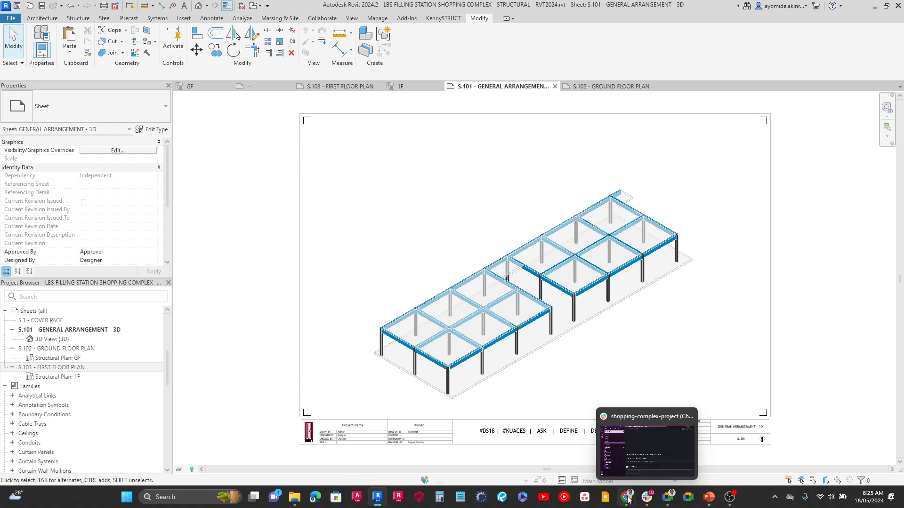
{"action": "left_click", "coordinate": [673, 438]}
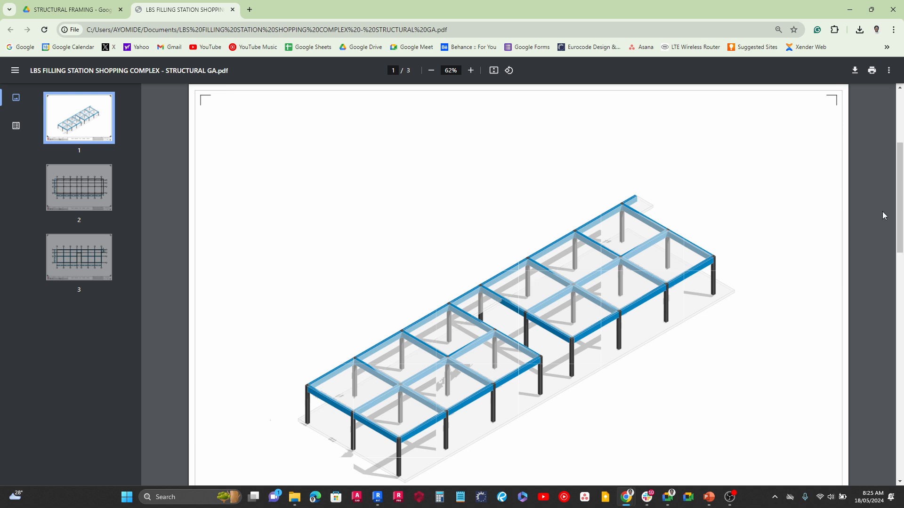
{"action": "scroll", "coordinate": [883, 212], "scroll_direction": "down", "scroll_amount": 4}
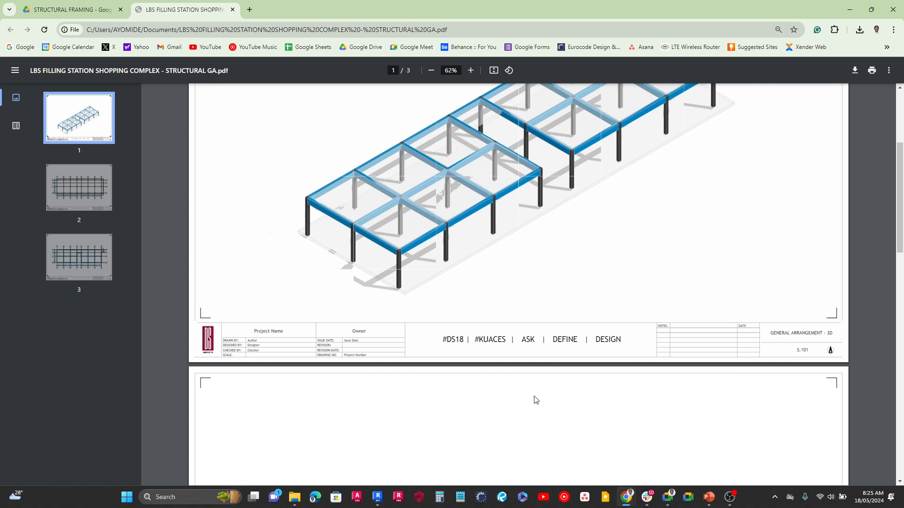
Switch back to Revit and enter the drafter's name as Drawn By in the S.101 title block.
{"action": "left_click", "coordinate": [373, 486]}
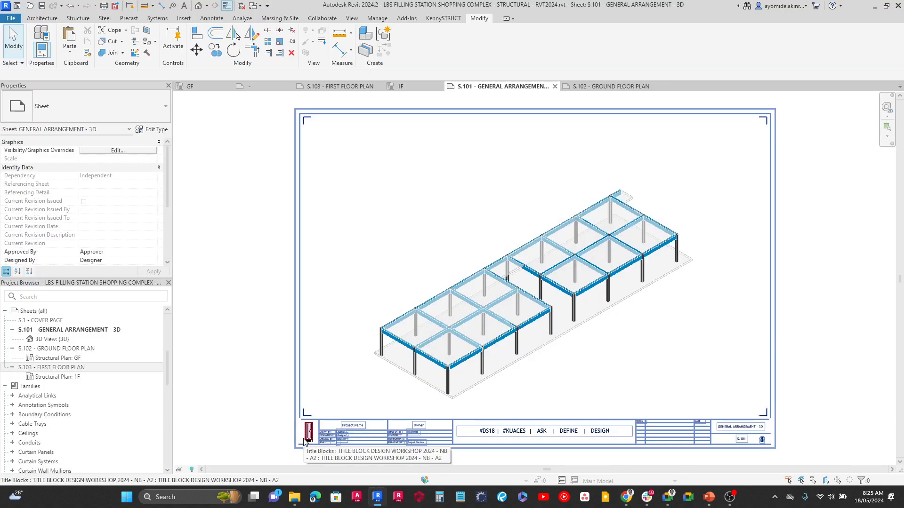
{"action": "scroll", "coordinate": [347, 443], "scroll_direction": "up", "scroll_amount": 5}
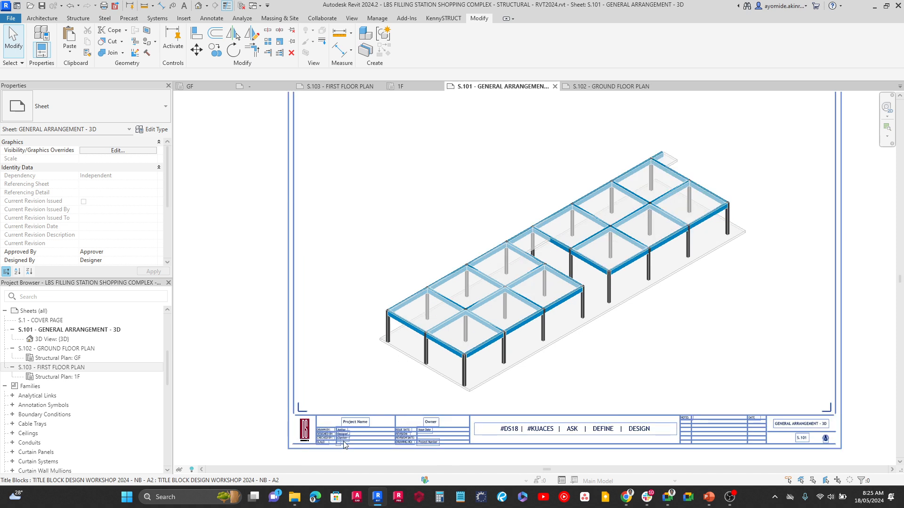
{"action": "scroll", "coordinate": [348, 439], "scroll_direction": "up", "scroll_amount": 3}
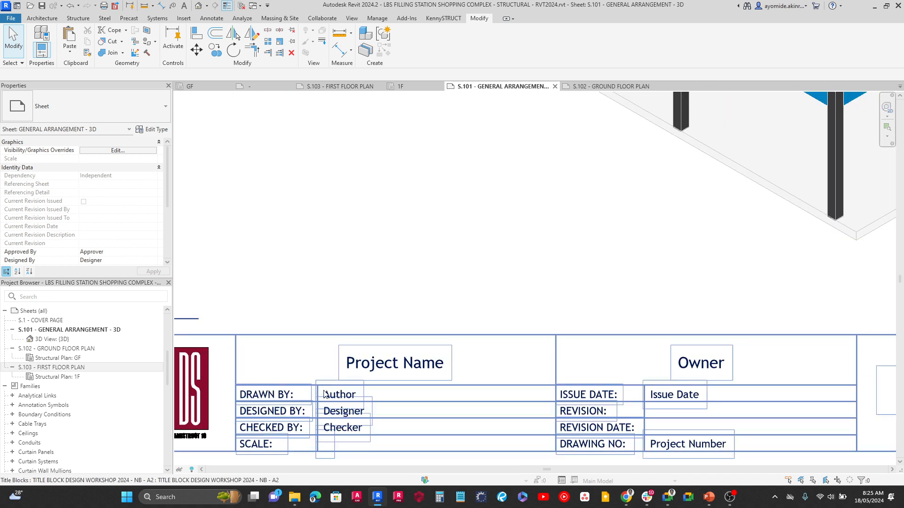
{"action": "scroll", "coordinate": [326, 395], "scroll_direction": "up", "scroll_amount": 1}
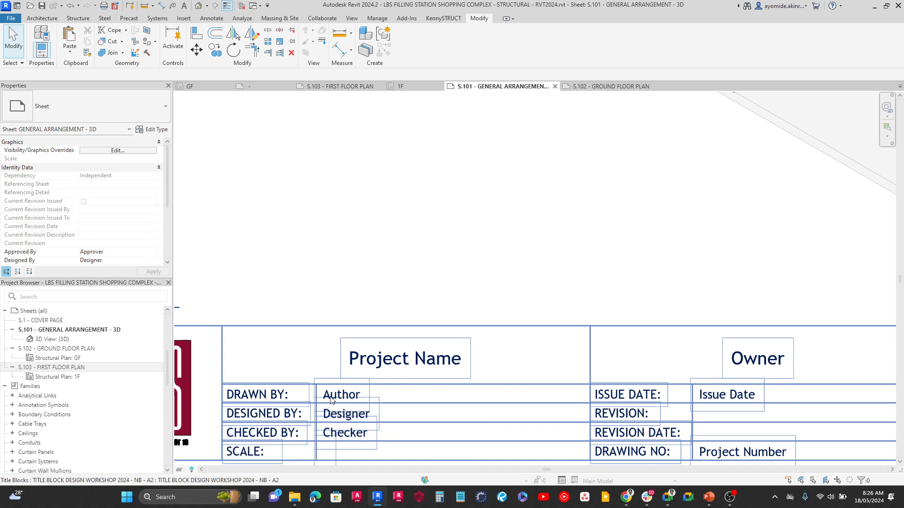
{"action": "left_click", "coordinate": [342, 393]}
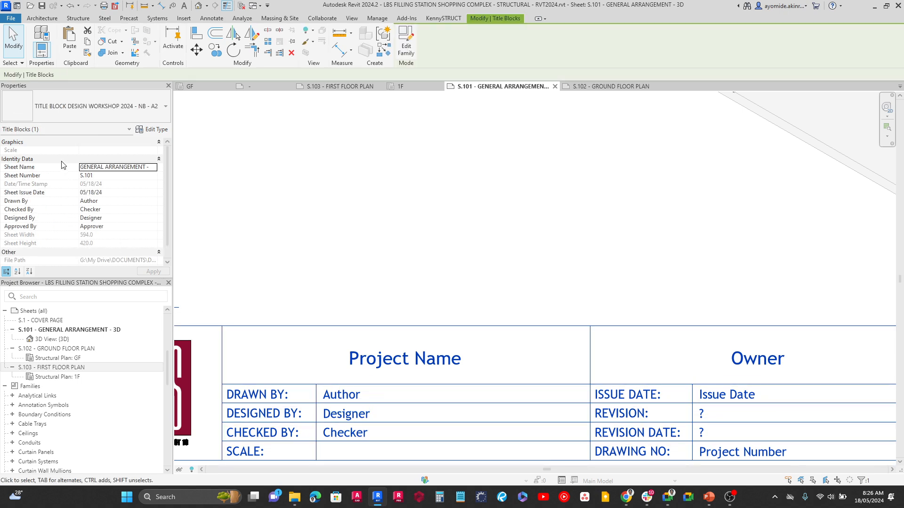
{"action": "left_click", "coordinate": [106, 200]}
{"action": "type", "text": "AYOMIDE"}
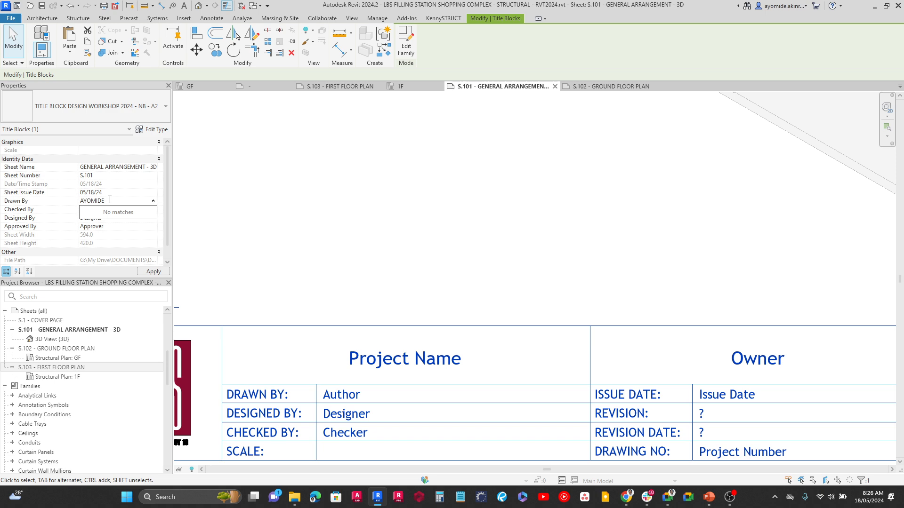
{"action": "left_click", "coordinate": [150, 271]}
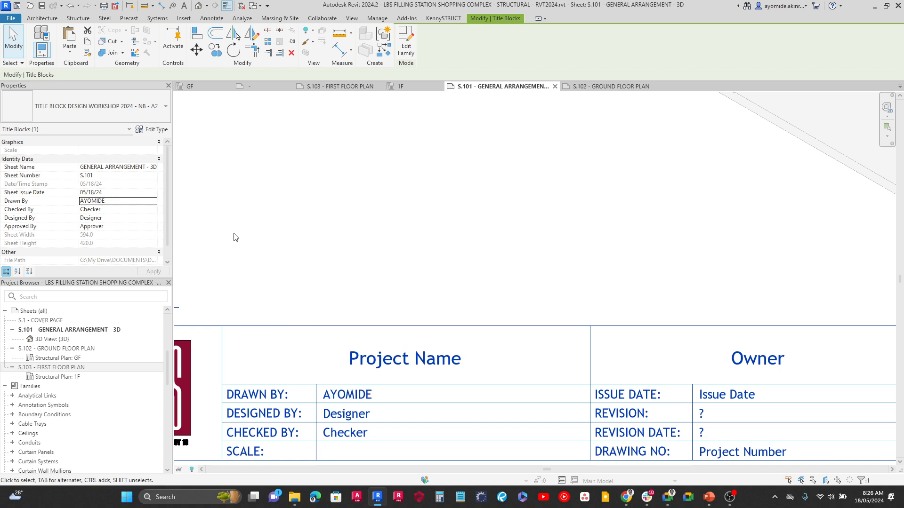
Select all instances of the title block in the entire project and set their Drawn By to the same drafter's name.
{"action": "right_click", "coordinate": [295, 329]}
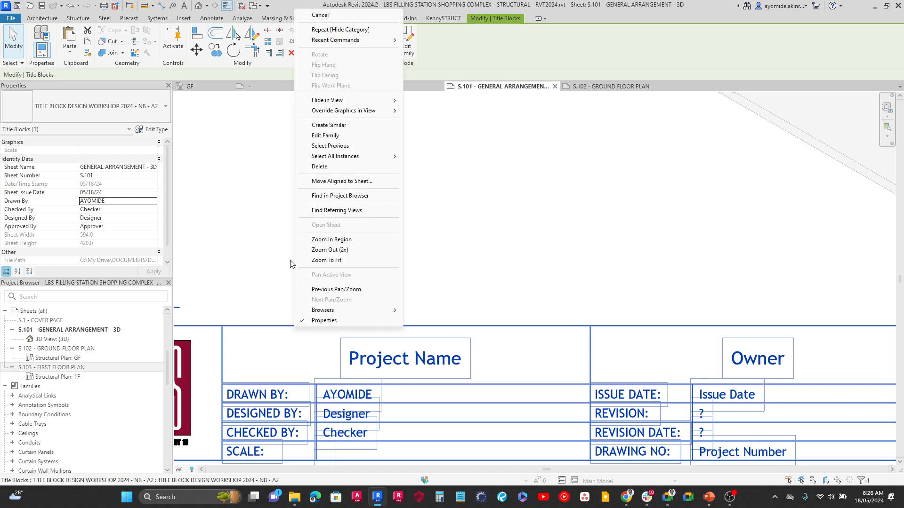
{"action": "mouse_move", "coordinate": [380, 157]}
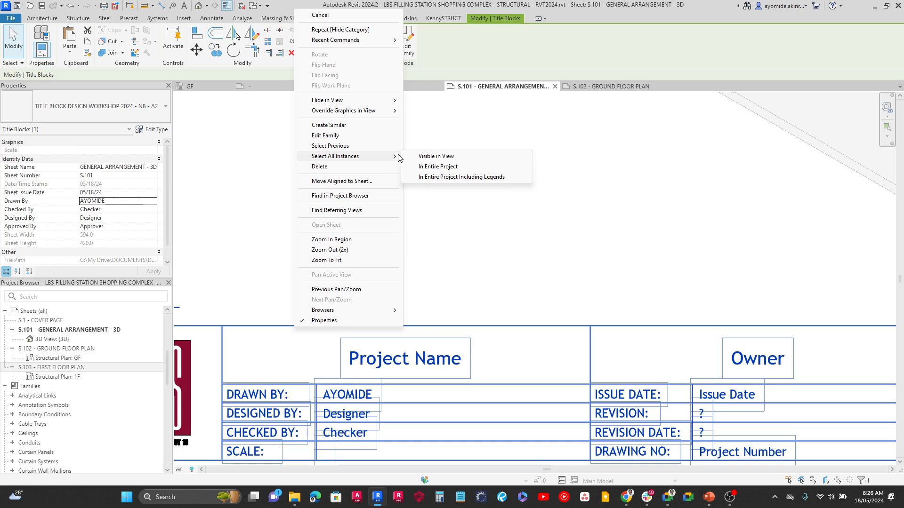
{"action": "left_click", "coordinate": [421, 165]}
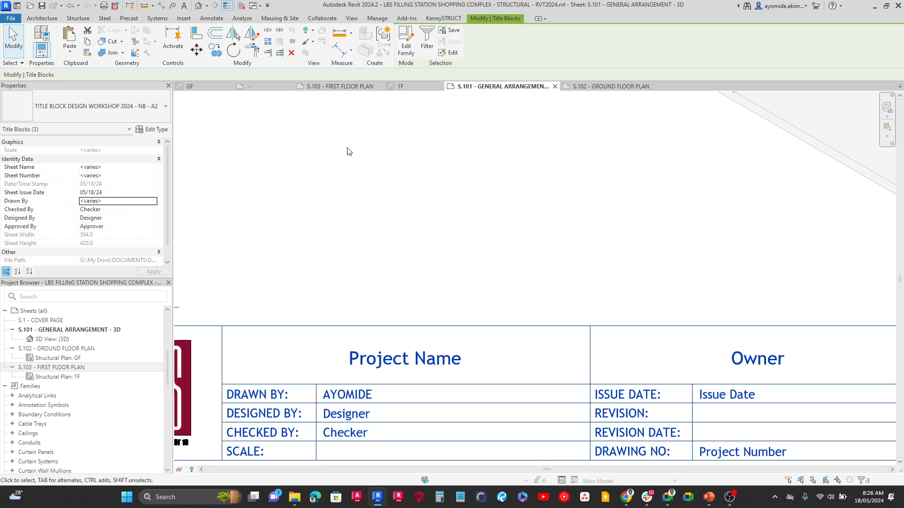
{"action": "left_click", "coordinate": [150, 202]}
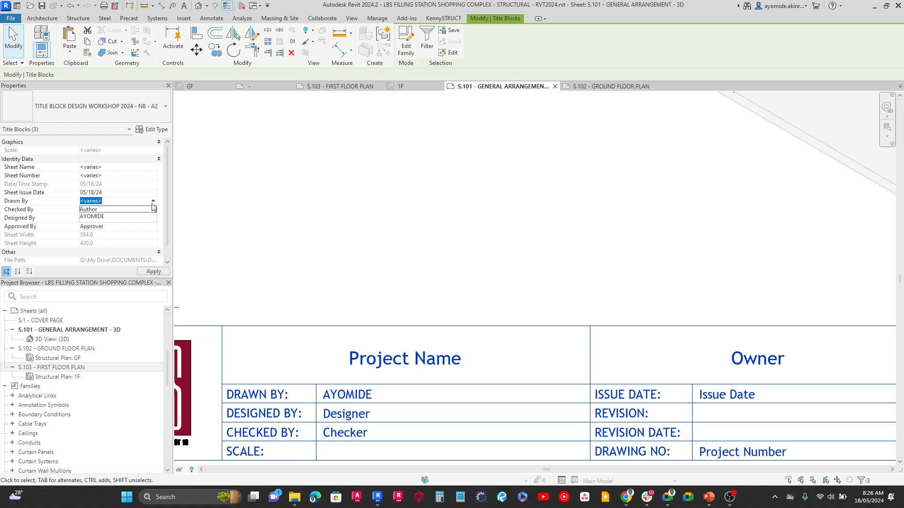
{"action": "left_click", "coordinate": [105, 217]}
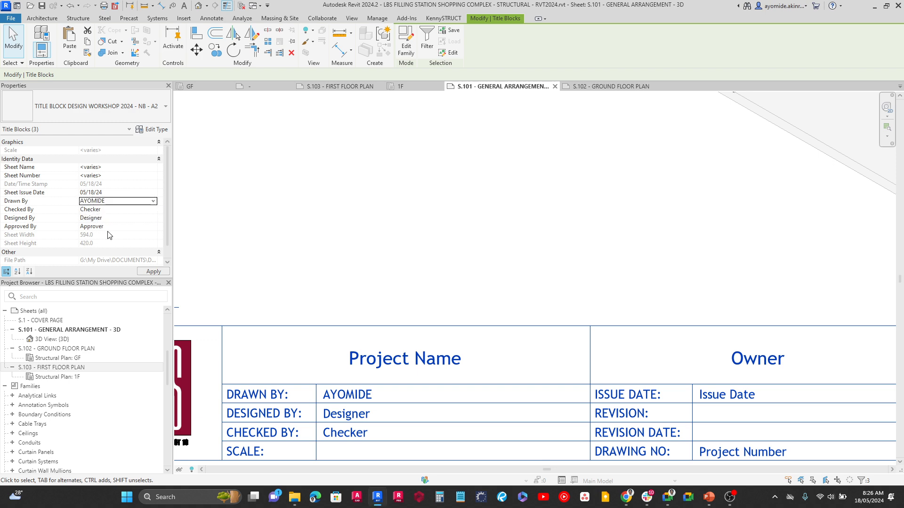
{"action": "left_click", "coordinate": [336, 258]}
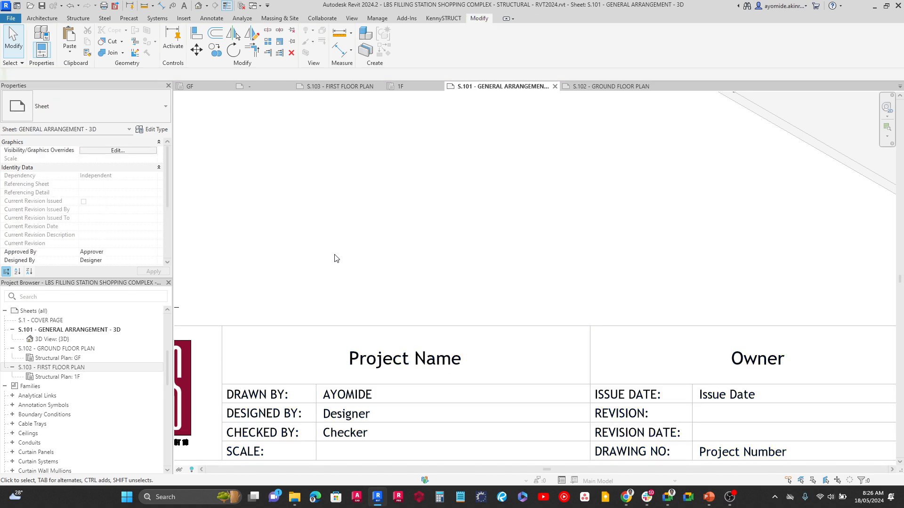
Check the Drawn By entry in the title block of sheet S.102 - GROUND FLOOR PLAN and return to the full S.101 sheet.
{"action": "left_click", "coordinate": [597, 87]}
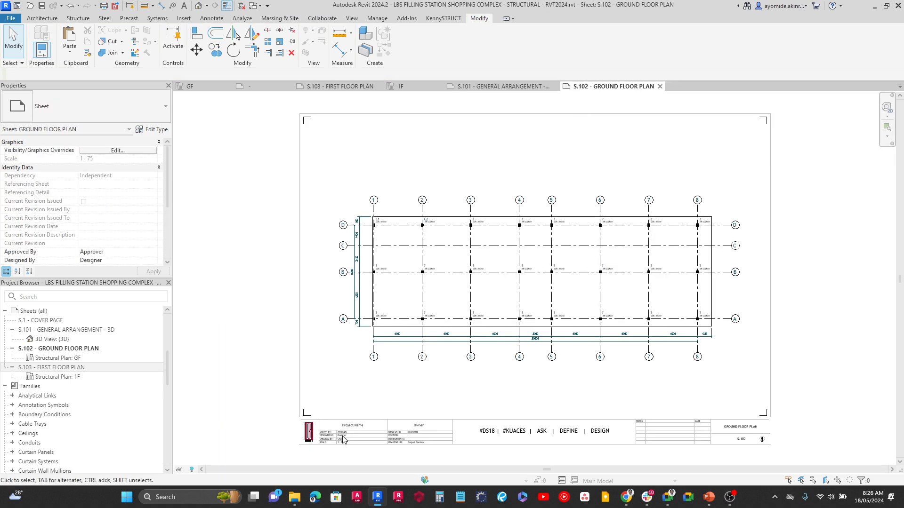
{"action": "scroll", "coordinate": [346, 439], "scroll_direction": "up", "scroll_amount": 6}
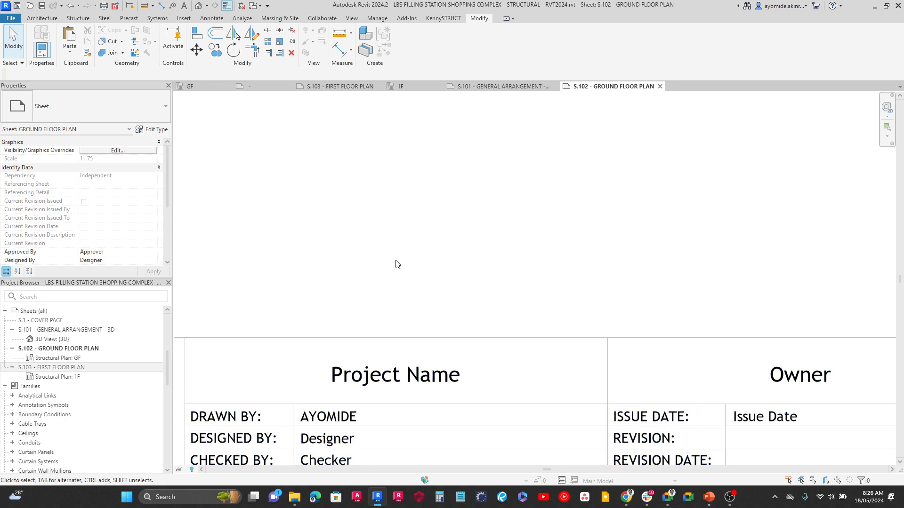
{"action": "scroll", "coordinate": [398, 264], "scroll_direction": "down", "scroll_amount": 6}
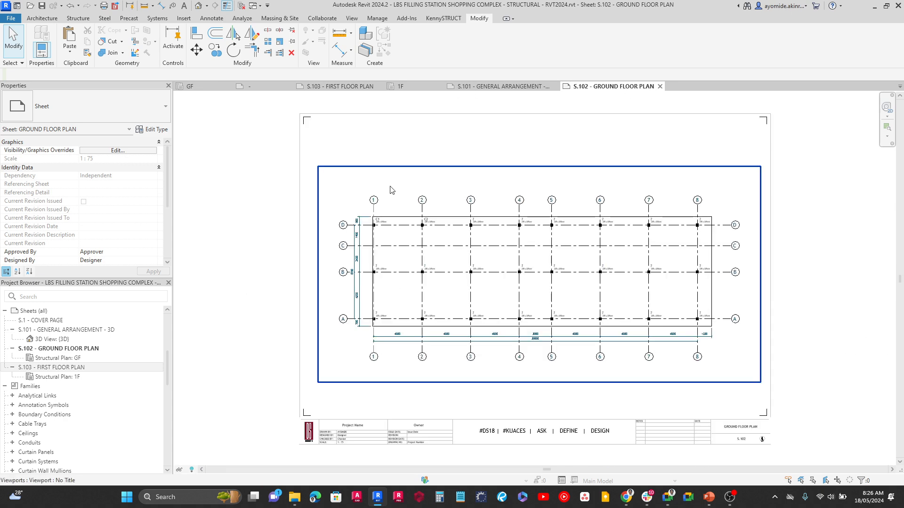
{"action": "left_click", "coordinate": [500, 87]}
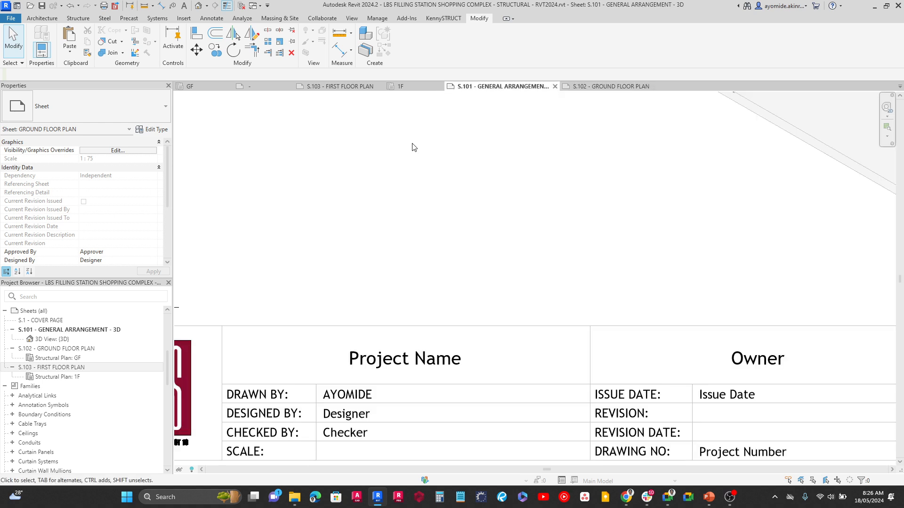
{"action": "middle_click", "coordinate": [351, 200]}
{"action": "middle_click", "coordinate": [351, 200]}
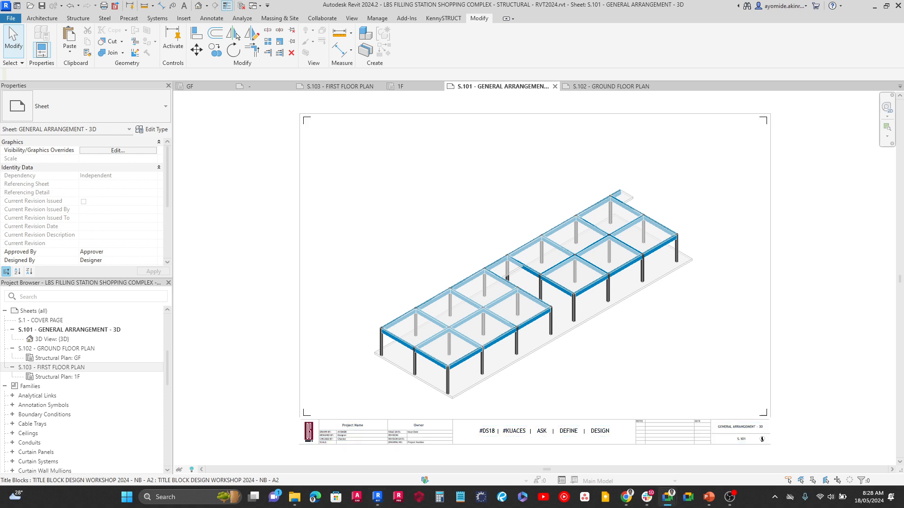
{"action": "key", "text": "alt+Tab"}
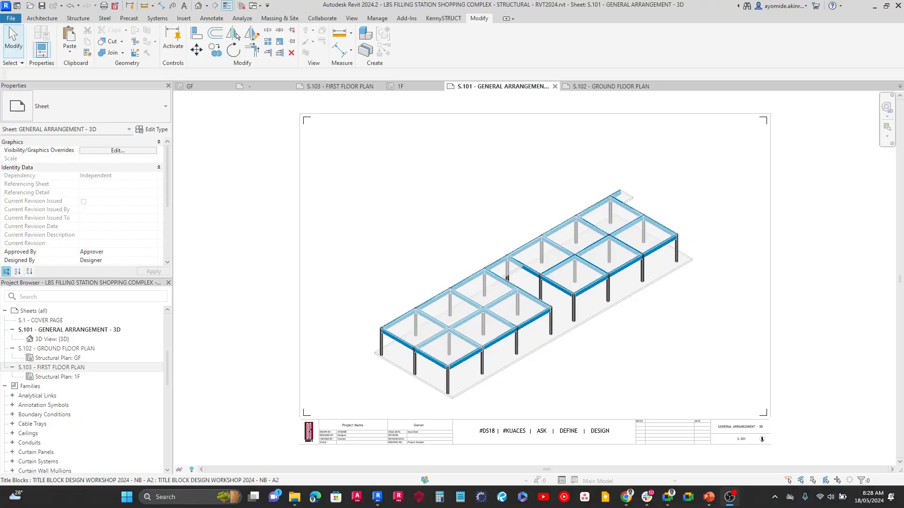